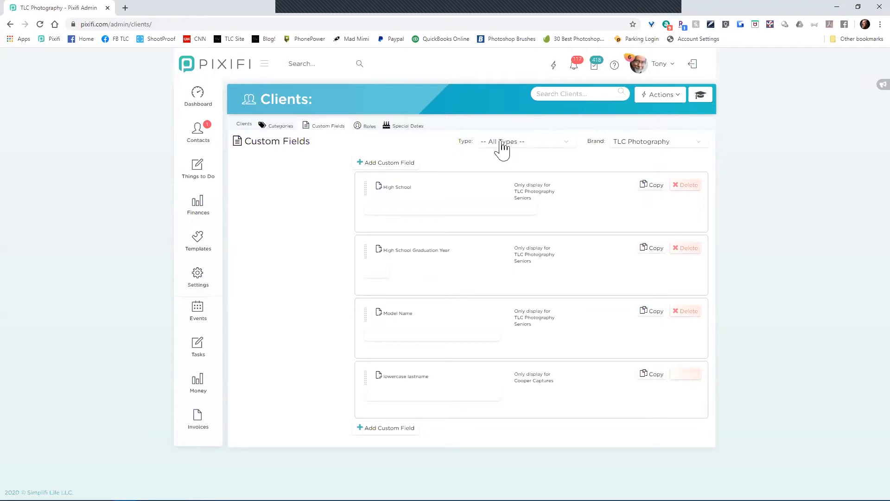
# Step: Browse the client Type filter, then try the All Brands option in the Brand filter
pyautogui.click(524, 143)
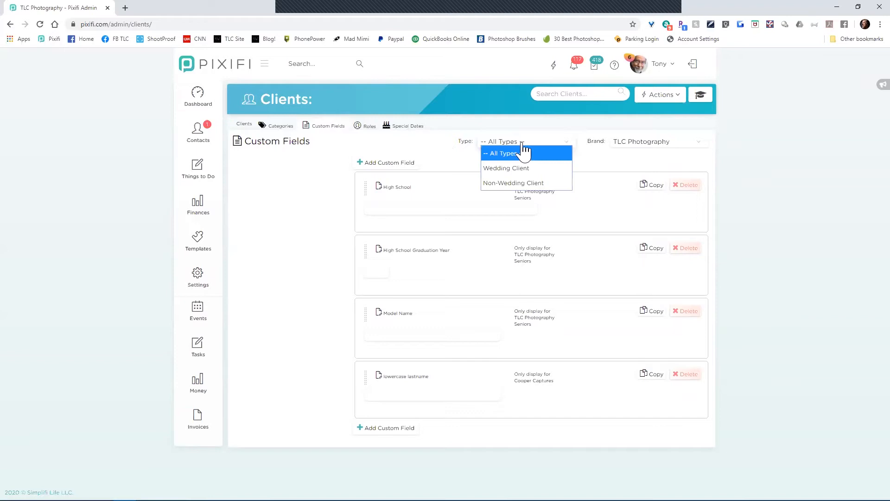
pyautogui.click(431, 156)
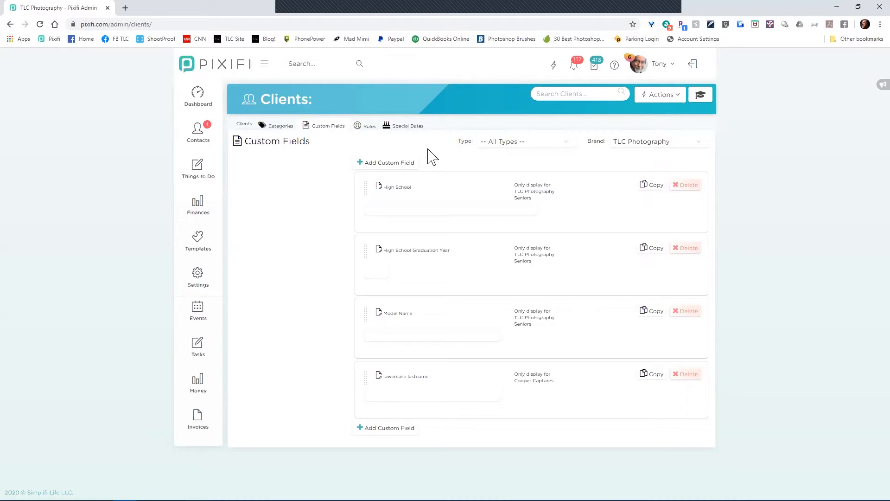
pyautogui.click(517, 149)
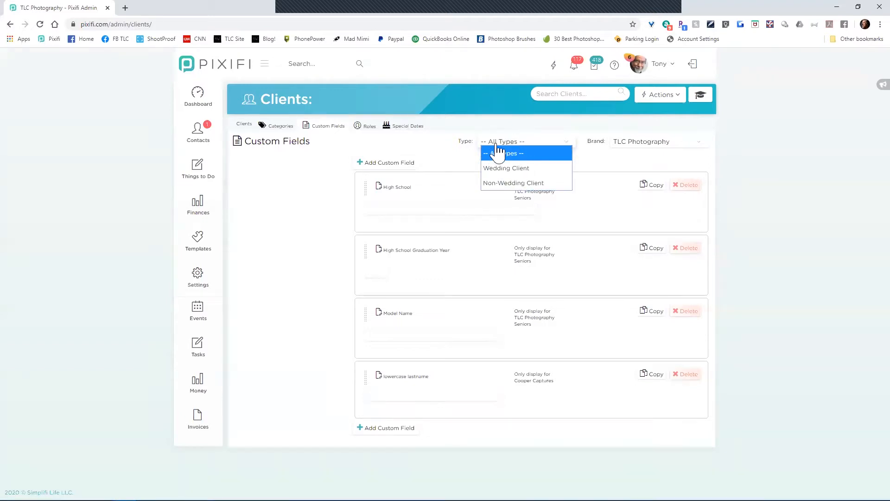
pyautogui.click(472, 152)
pyautogui.click(658, 142)
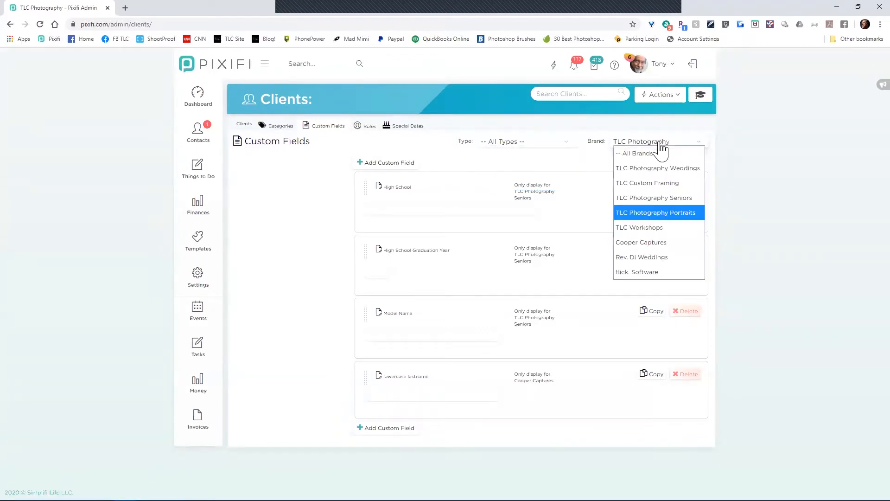
pyautogui.click(655, 154)
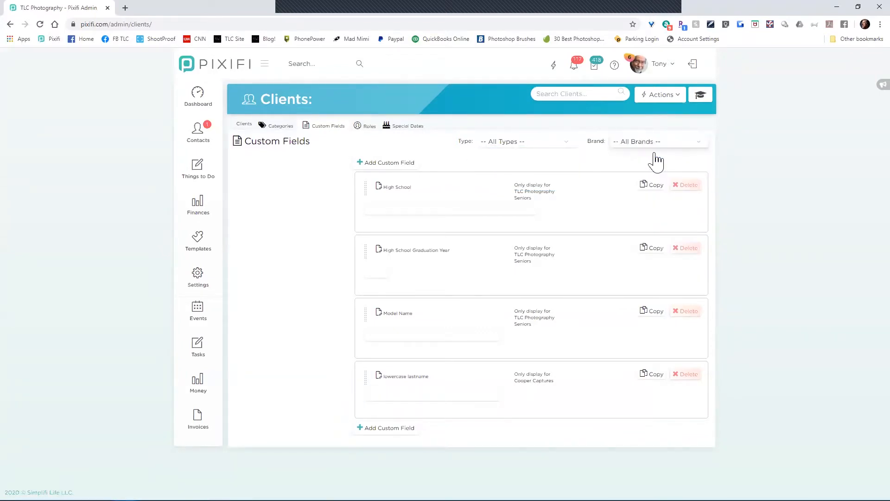
# Step: Filter the custom fields to the TLC Photography brand and view the Clients module help
pyautogui.click(658, 147)
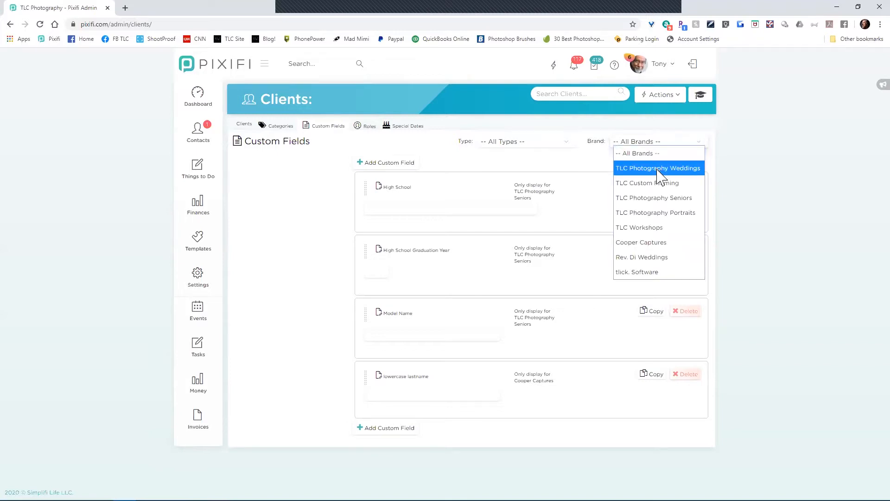
pyautogui.click(660, 169)
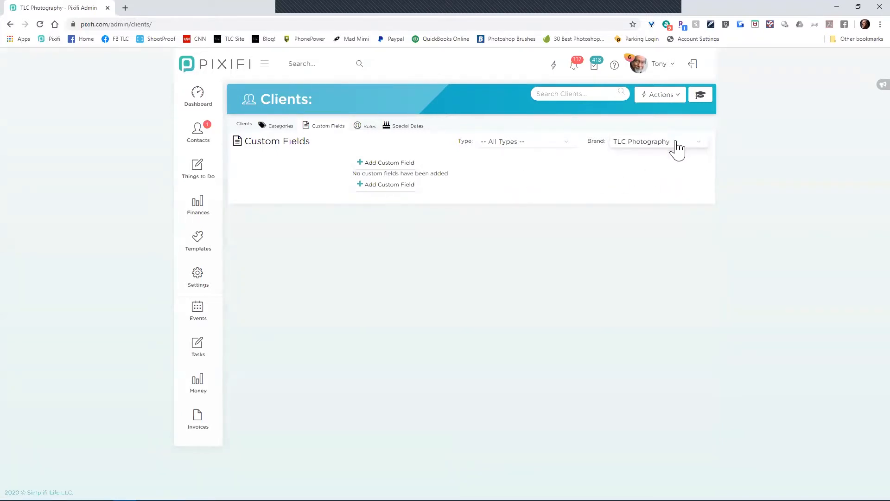
pyautogui.click(651, 146)
pyautogui.click(651, 149)
pyautogui.click(650, 143)
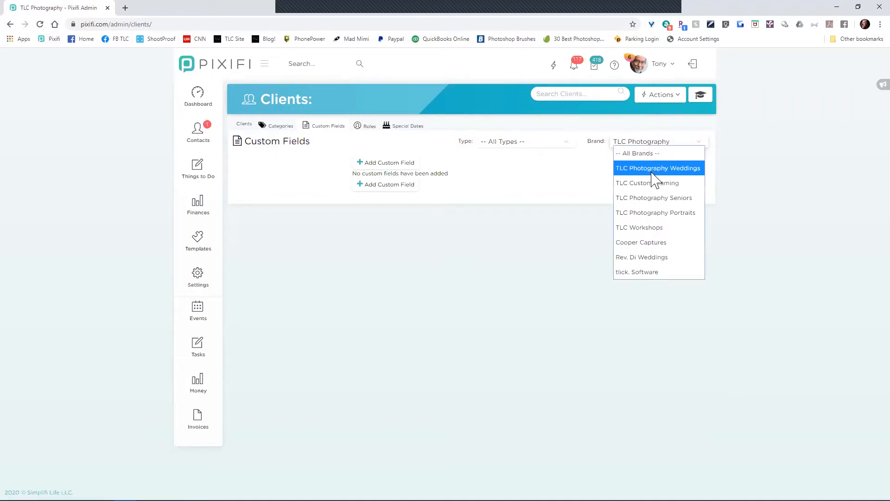
pyautogui.click(646, 215)
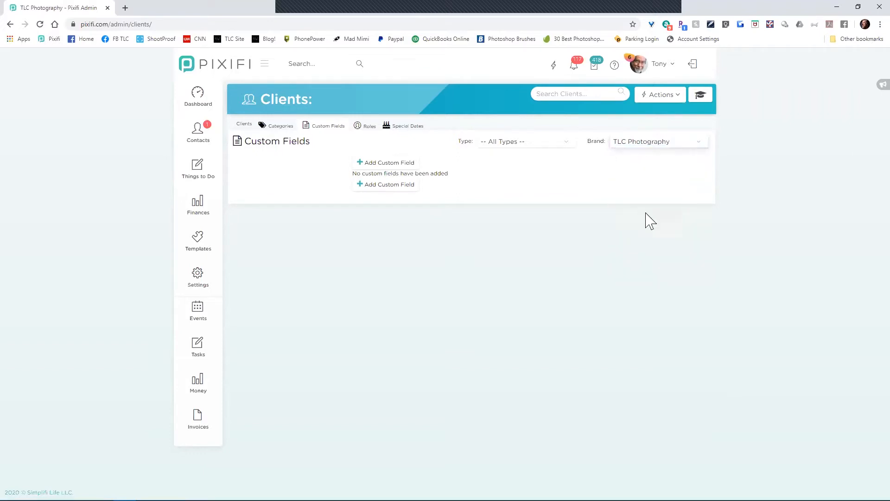
pyautogui.click(700, 112)
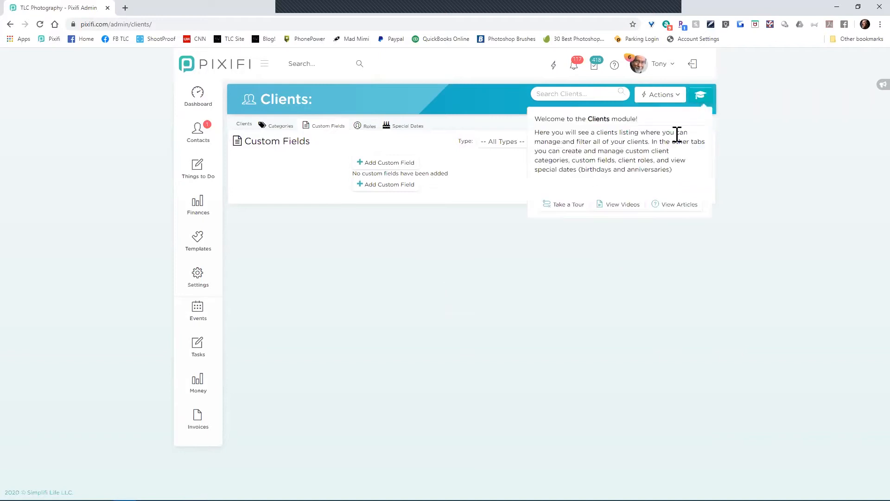
# Step: Close the help, filter by TLC Photography Seniors, then switch the Brand filter to All Brands
pyautogui.click(484, 203)
pyautogui.click(686, 142)
pyautogui.click(670, 201)
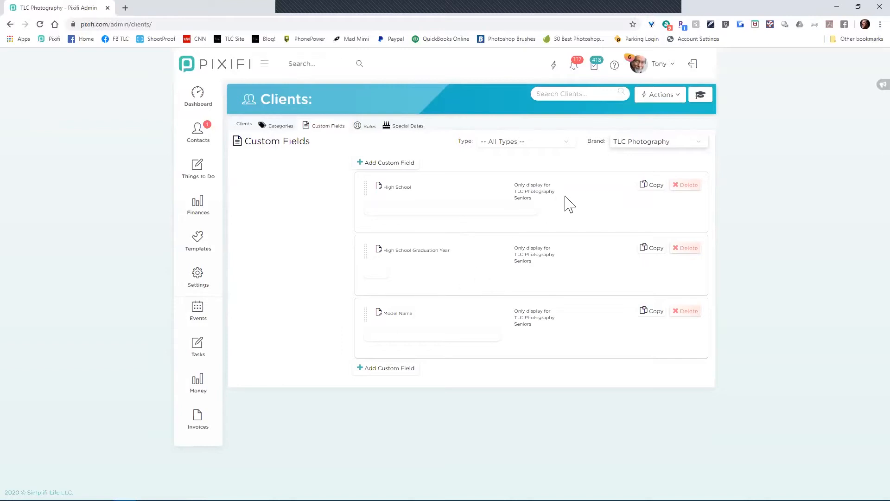
pyautogui.click(642, 143)
pyautogui.click(642, 154)
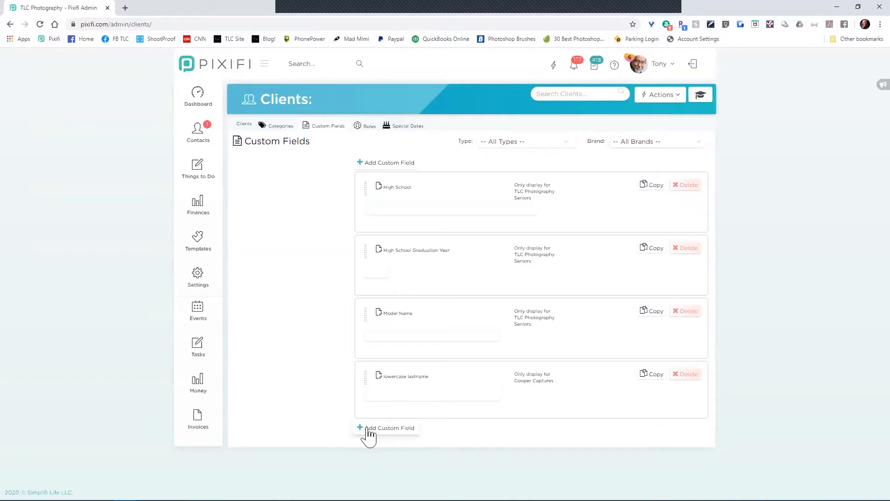
# Step: Add a Label field with display text 'The questions below will help us better serve you.'
pyautogui.click(368, 428)
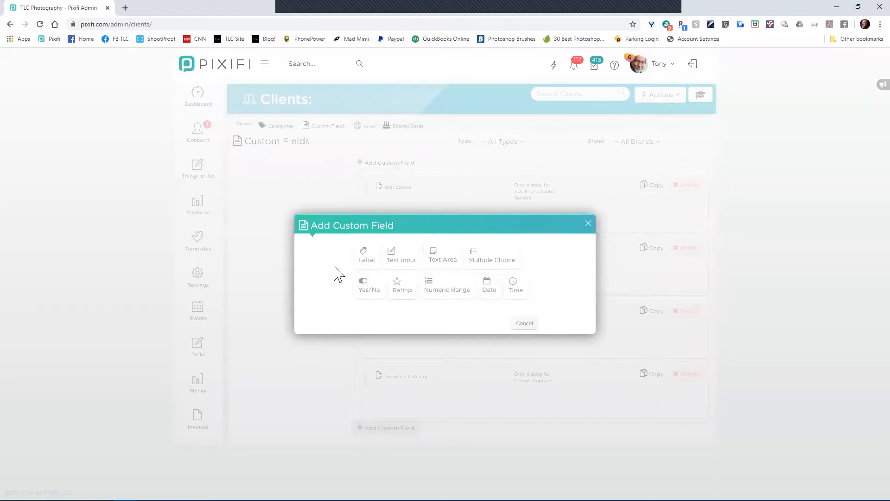
pyautogui.click(365, 261)
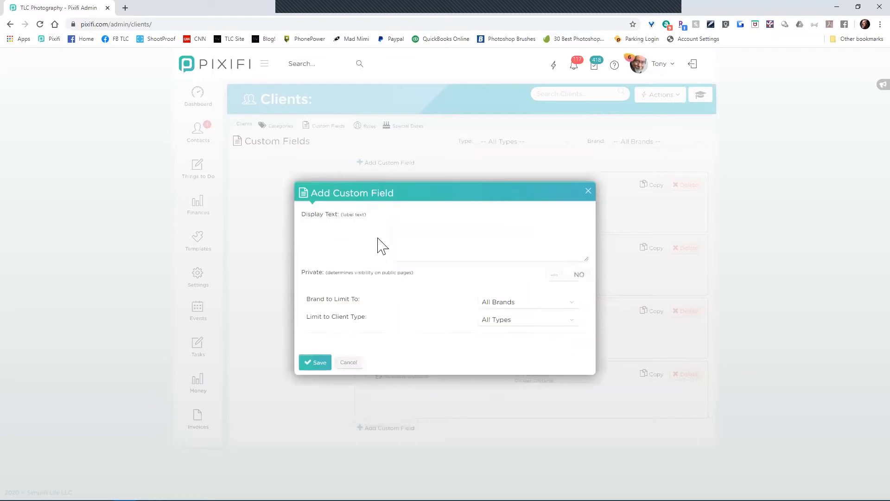
pyautogui.click(413, 220)
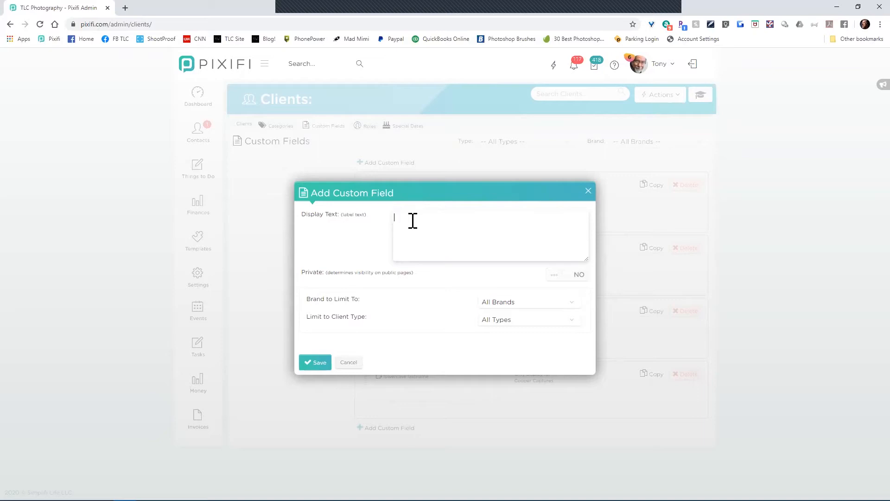
pyautogui.write('The questions below will help us better serve you.')
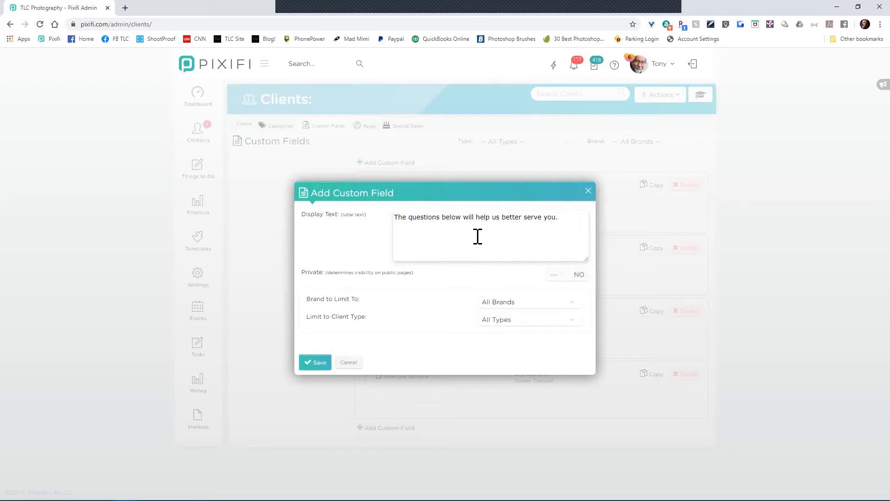
# Step: Keep the label field targeted at all brands and all client types
pyautogui.click(547, 305)
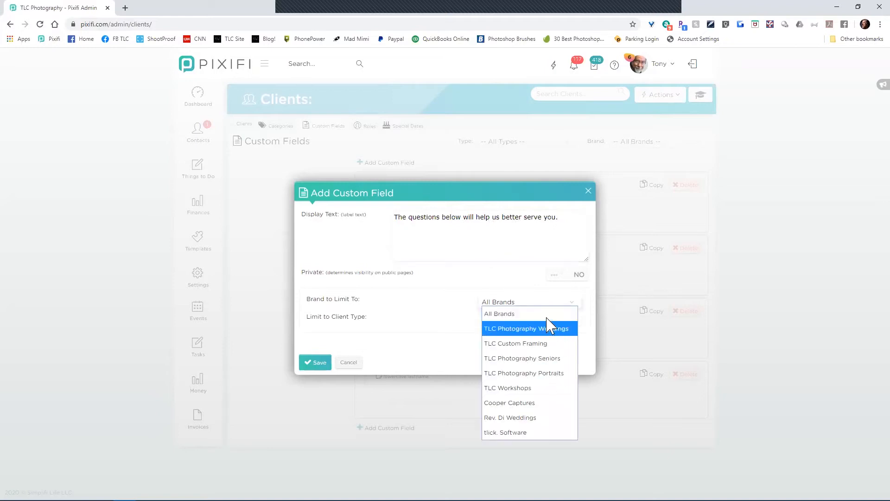
pyautogui.click(547, 304)
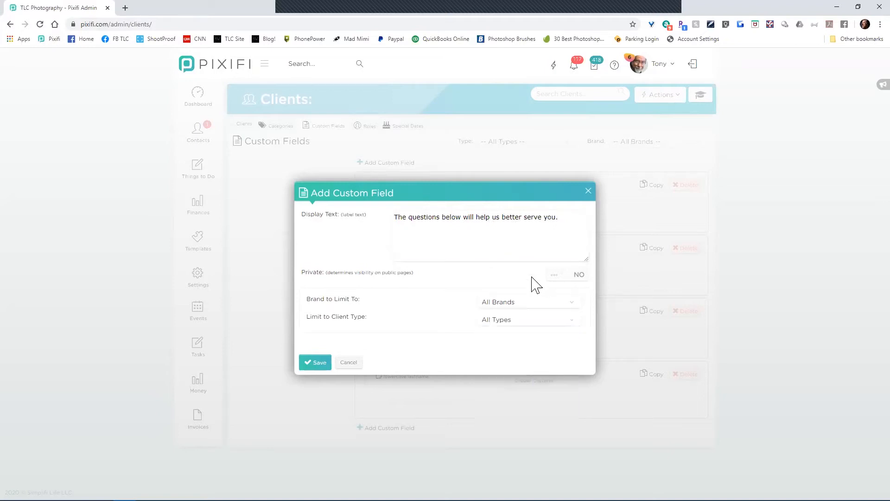
pyautogui.click(537, 326)
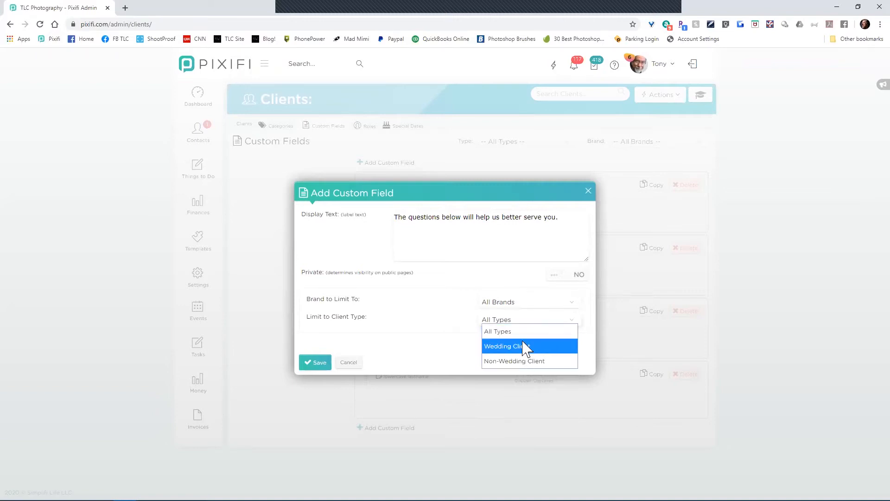
pyautogui.click(421, 329)
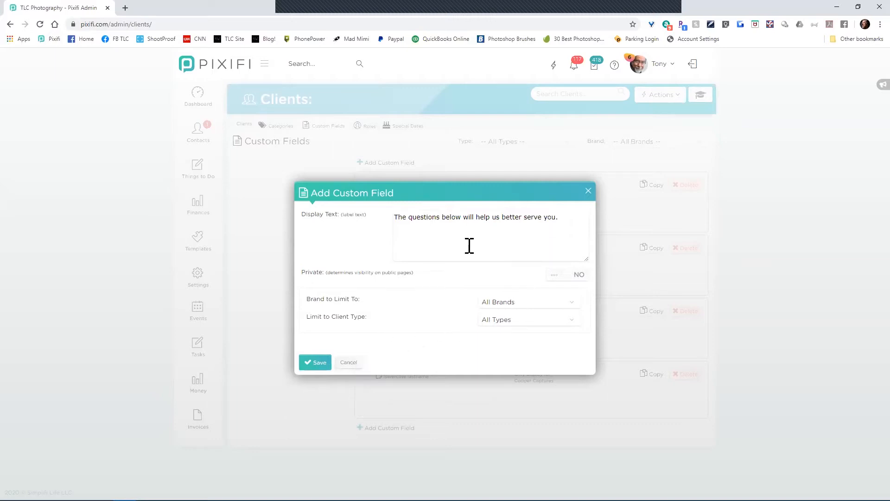
# Step: Rewrite and then clear the display text, discard the label field, and start another custom field
pyautogui.moveTo(564, 221); pyautogui.dragTo(380, 230)
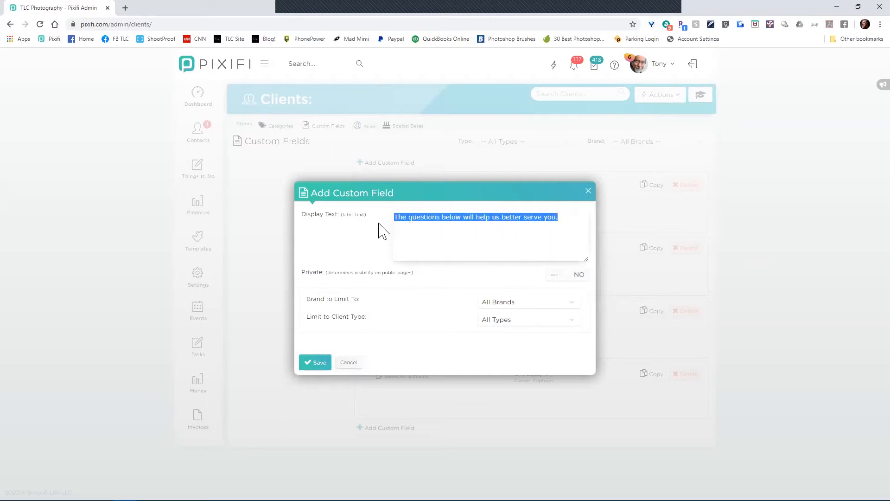
pyautogui.write('Fill in the following a tyour')
pyautogui.press('BackSpace')
pyautogui.press('BackSpace')
pyautogui.press('BackSpace')
pyautogui.press('BackSpace')
pyautogui.press('BackSpace')
pyautogui.press('BackSpace')
pyautogui.press('BackSpace')
pyautogui.write('t your own peril')
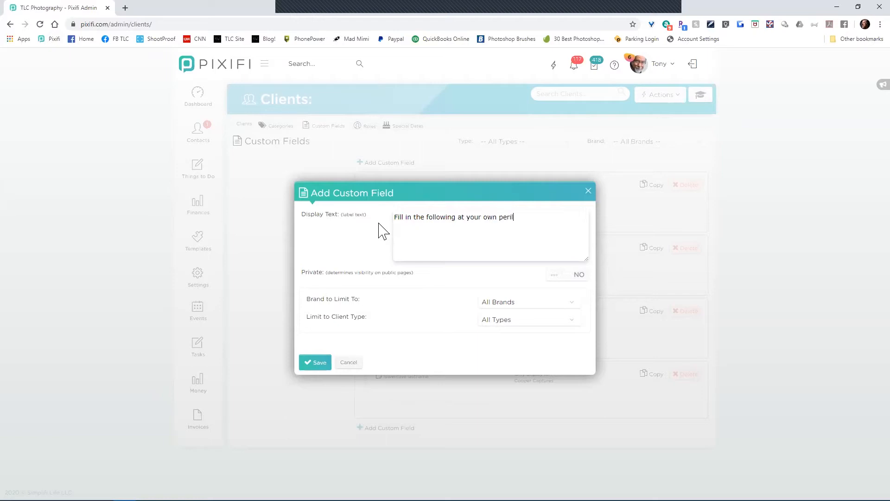
pyautogui.press('BackSpace')
pyautogui.press('BackSpace')
pyautogui.press('BackSpace')
pyautogui.press('BackSpace')
pyautogui.press('BackSpace')
pyautogui.press('BackSpace')
pyautogui.press('BackSpace')
pyautogui.press('BackSpace')
pyautogui.press('BackSpace')
pyautogui.press('BackSpace')
pyautogui.press('BackSpace')
pyautogui.press('BackSpace')
pyautogui.press('BackSpace')
pyautogui.press('BackSpace')
pyautogui.press('BackSpace')
pyautogui.press('BackSpace')
pyautogui.press('BackSpace')
pyautogui.press('BackSpace')
pyautogui.press('BackSpace')
pyautogui.press('BackSpace')
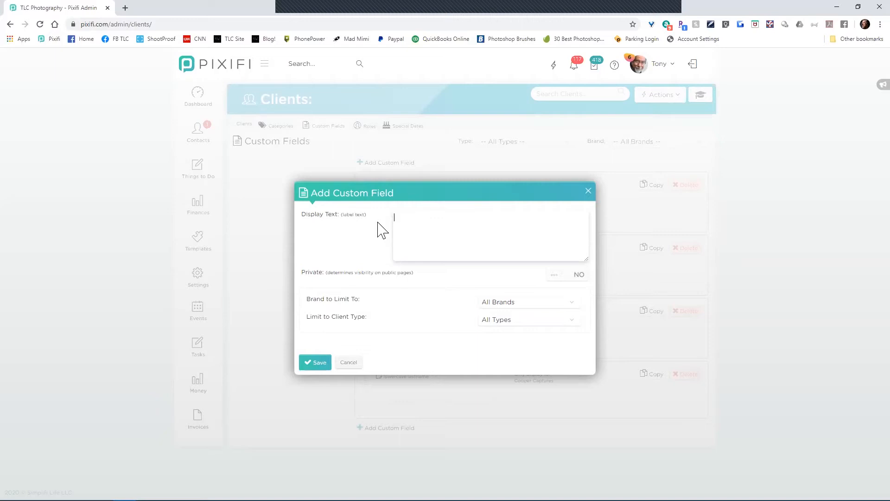
pyautogui.click(350, 364)
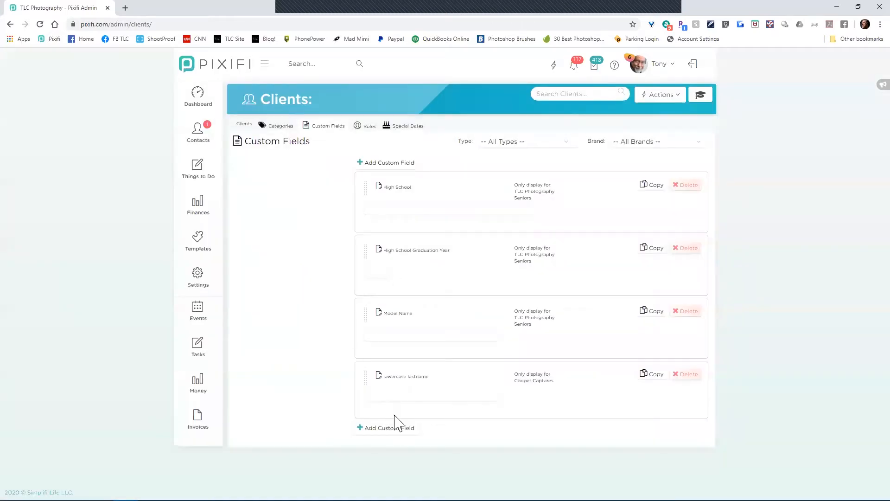
pyautogui.click(392, 433)
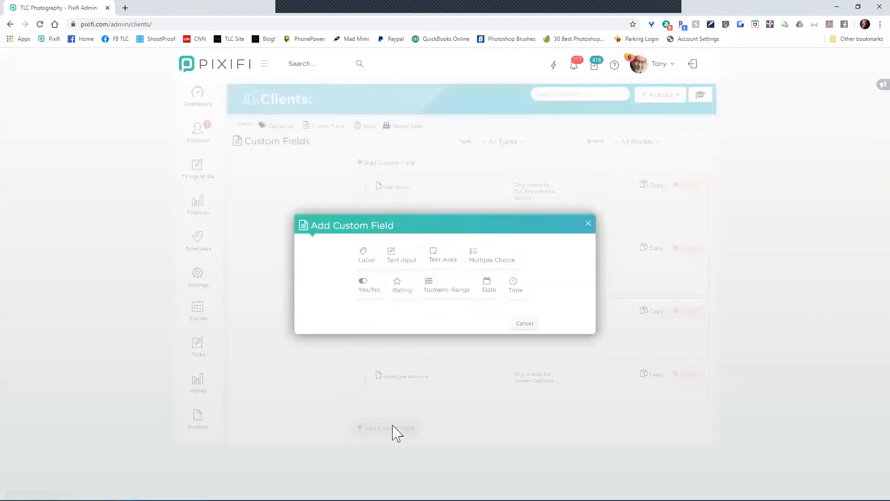
# Step: Create a required Text Input field asking 'What is your favorite colour'
pyautogui.click(411, 263)
pyautogui.click(477, 219)
pyautogui.write('W')
pyautogui.press('BackSpace')
pyautogui.write('What is your favorite Co')
pyautogui.press('BackSpace')
pyautogui.write('colour')
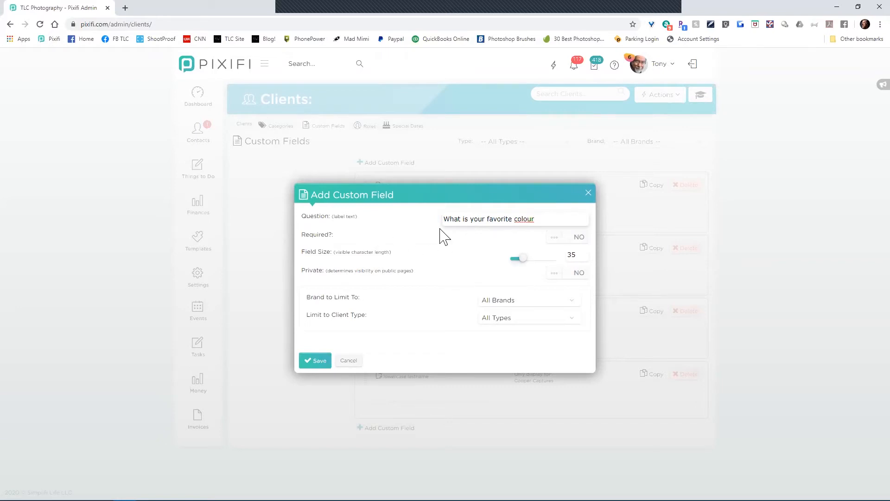
pyautogui.click(567, 240)
pyautogui.click(539, 301)
# Step: Keep all brands and client types, hide the field from public pages, and make it optional
pyautogui.click(539, 307)
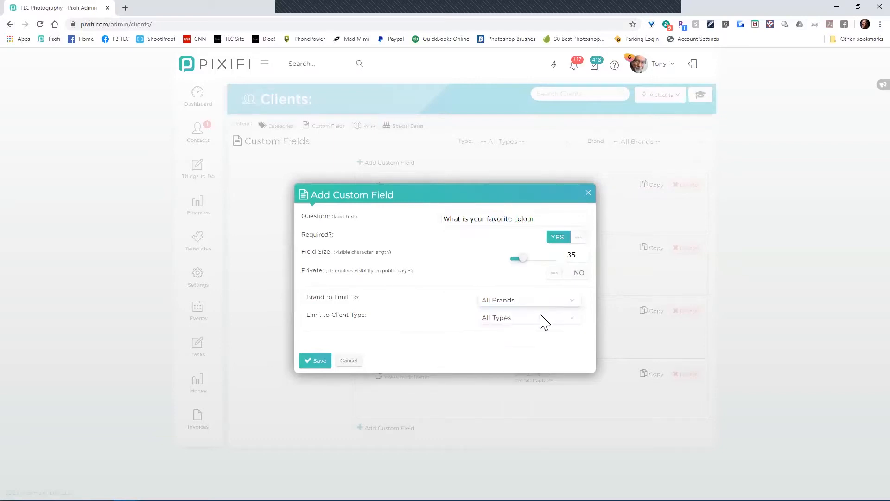
pyautogui.click(531, 323)
pyautogui.click(532, 326)
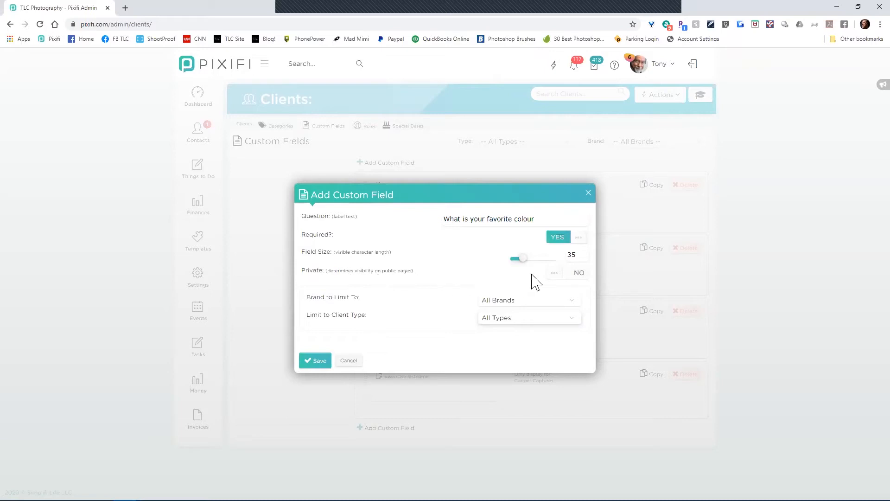
pyautogui.click(573, 277)
pyautogui.click(559, 240)
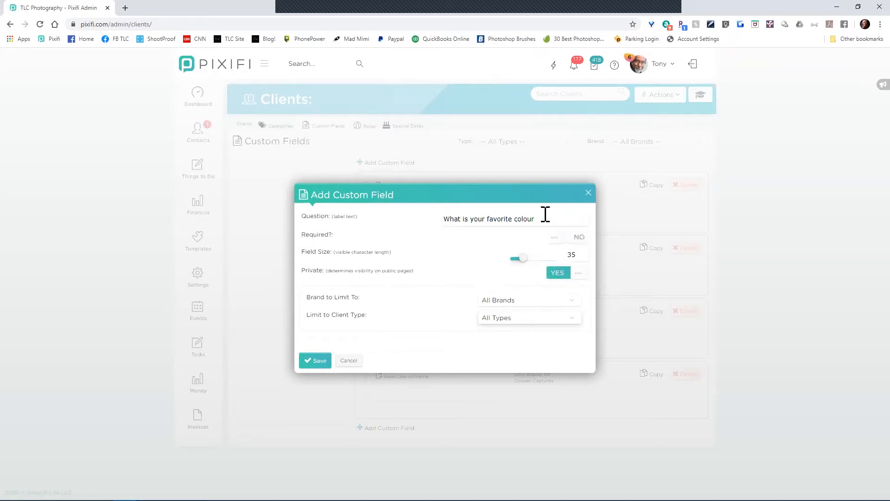
# Step: Reword the question to 'Describe this person's attitude?' and then discard the draft field
pyautogui.moveTo(540, 218); pyautogui.dragTo(392, 226)
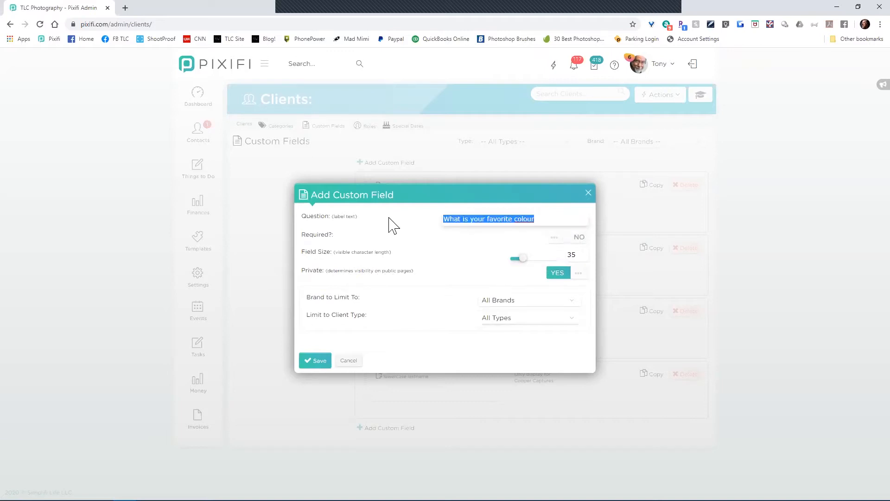
pyautogui.write('Does this p')
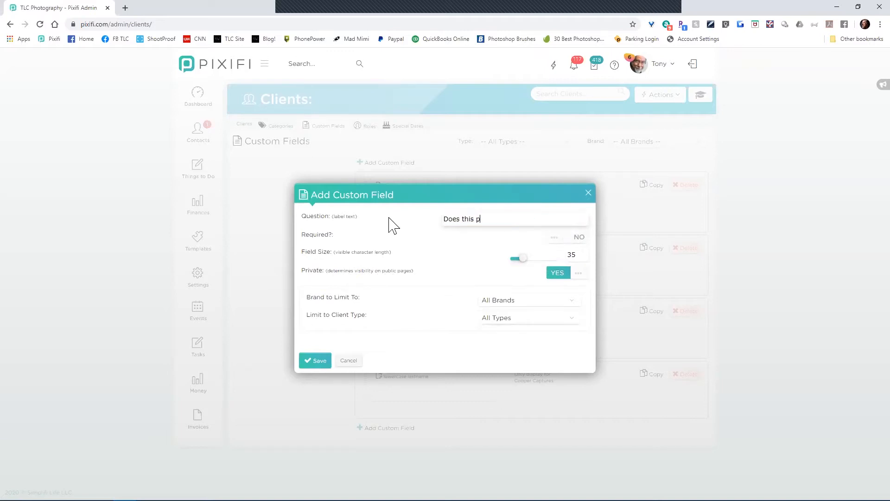
pyautogui.write('erson have a bad attitude?')
pyautogui.moveTo(536, 219); pyautogui.dragTo(430, 225)
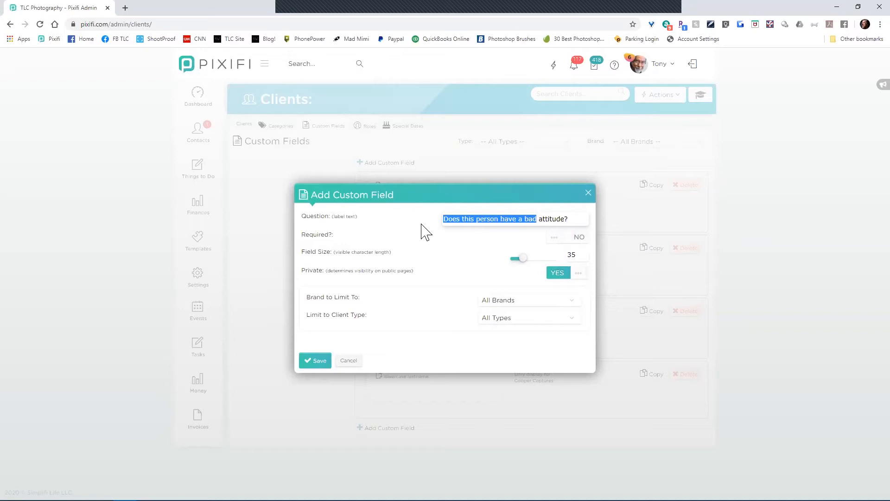
pyautogui.write('Describe th')
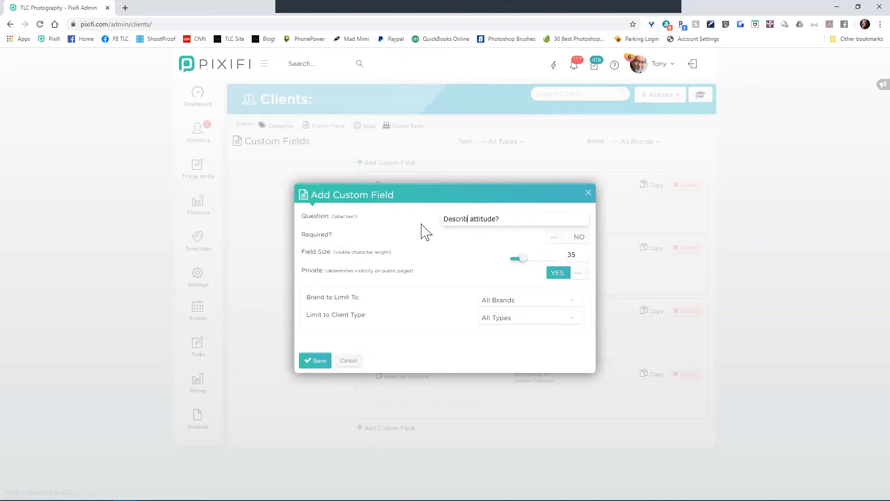
pyautogui.write("is person's")
pyautogui.press('BackSpace')
pyautogui.click(349, 362)
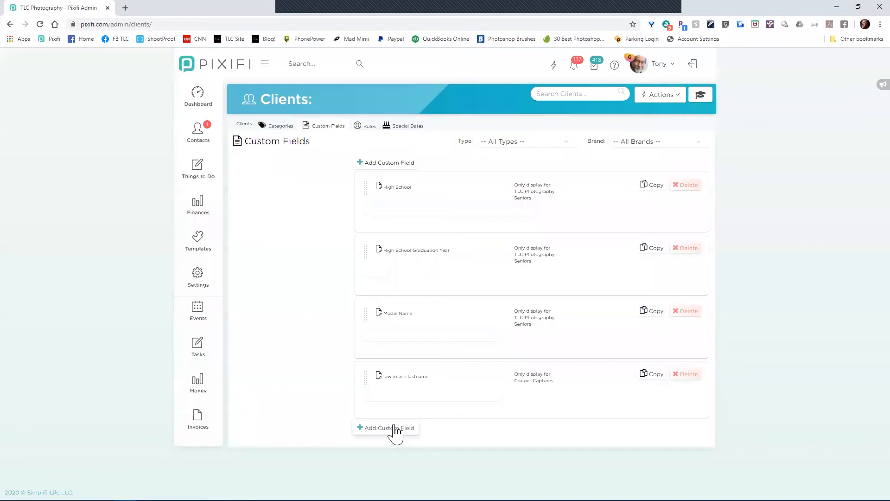
# Step: Save a required 5-row Text Area field asking 'How do you we get to your house?'
pyautogui.click(395, 429)
pyautogui.click(443, 261)
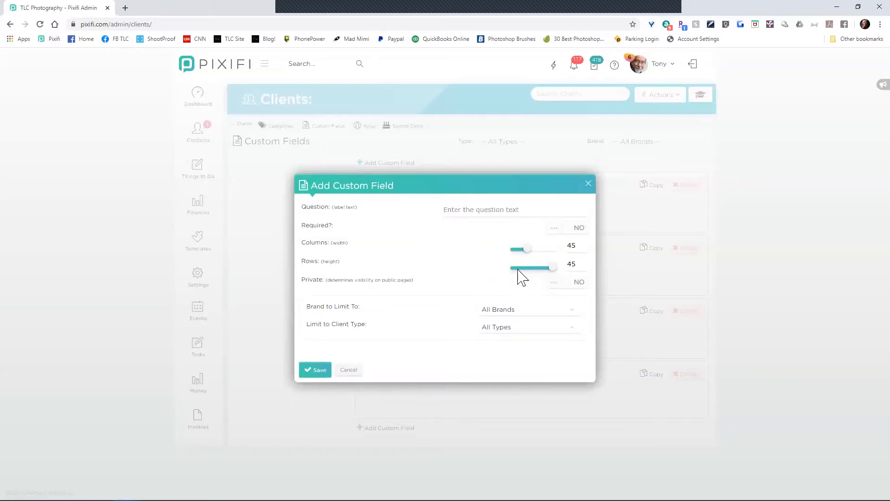
pyautogui.moveTo(521, 269); pyautogui.dragTo(514, 267)
pyautogui.click(502, 213)
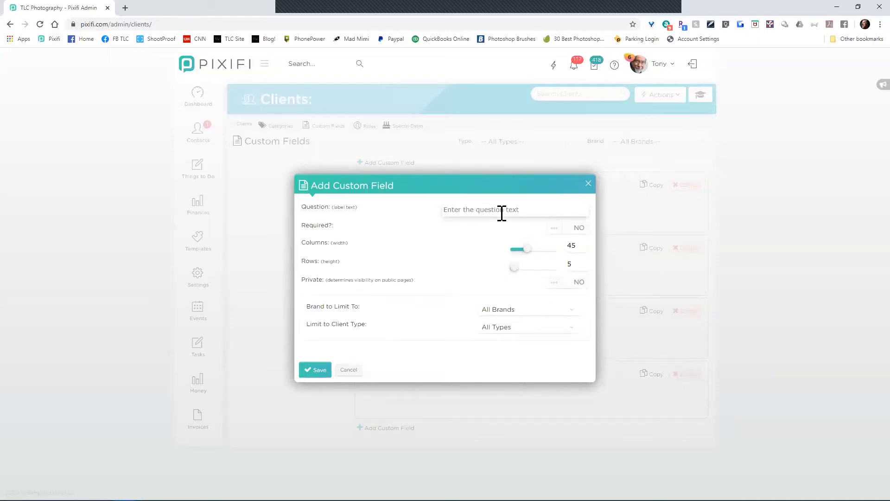
pyautogui.write('How do you we get to your house?')
pyautogui.click(572, 229)
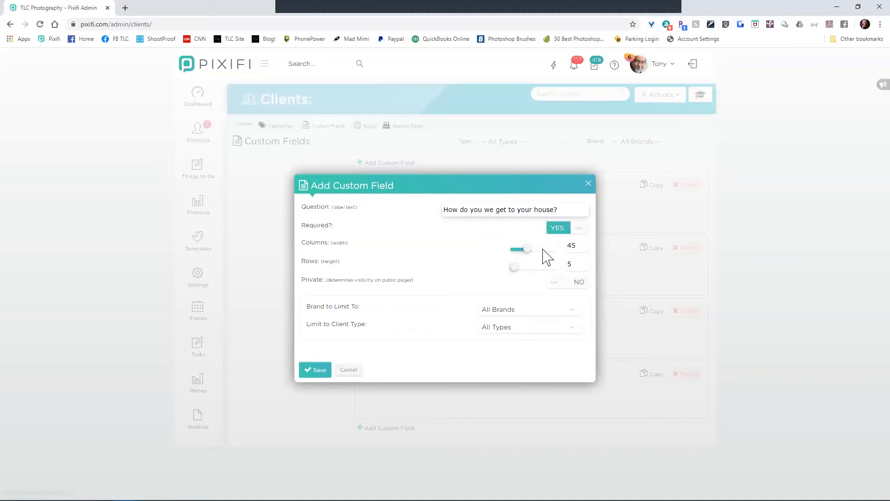
pyautogui.click(323, 377)
pyautogui.scroll(-2, 334, 408)
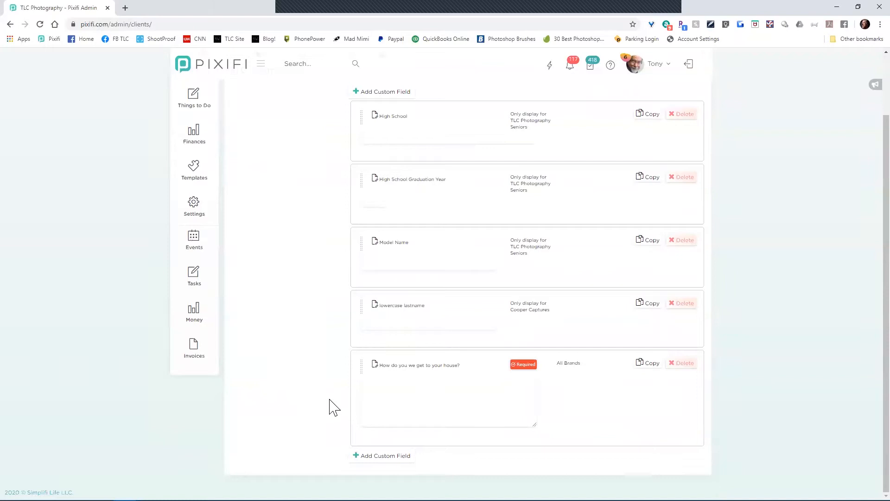
pyautogui.scroll(2, 337, 379)
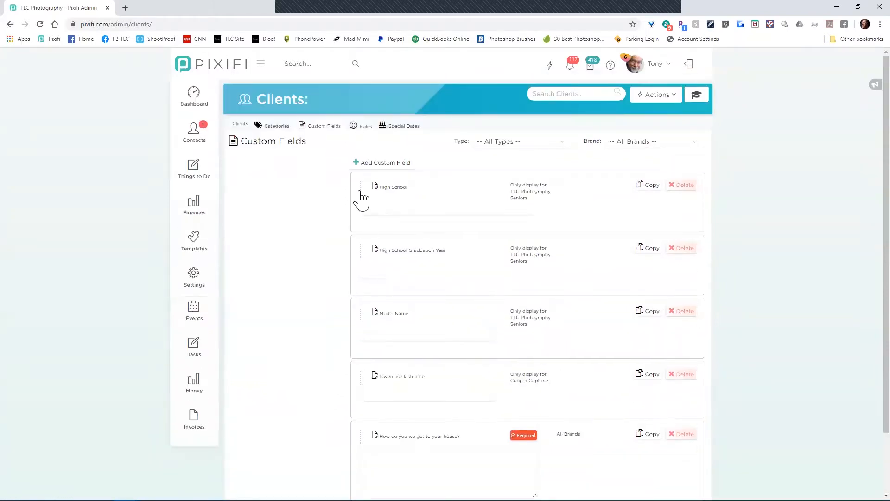
pyautogui.scroll(-2, 324, 453)
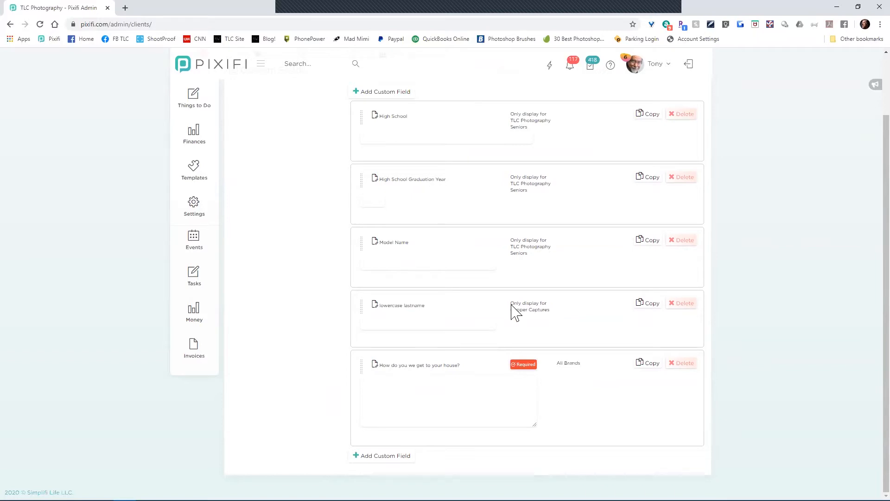
pyautogui.click(423, 369)
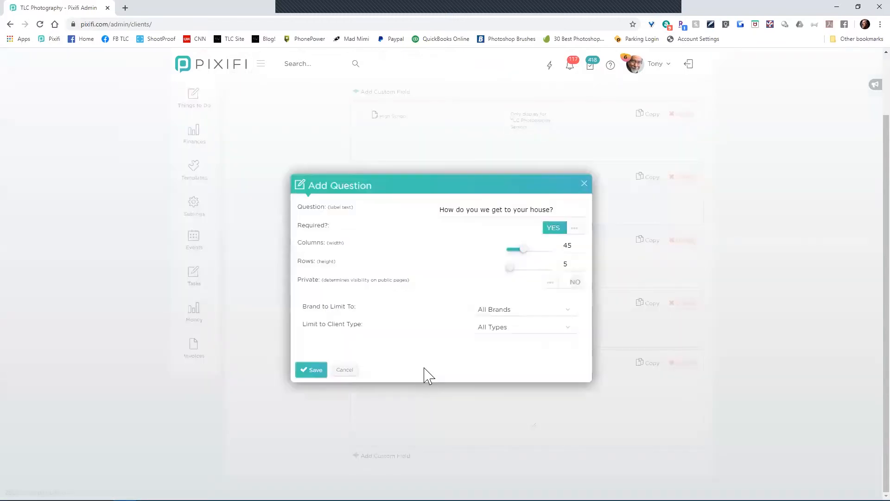
pyautogui.click(510, 329)
pyautogui.click(513, 354)
pyautogui.click(314, 371)
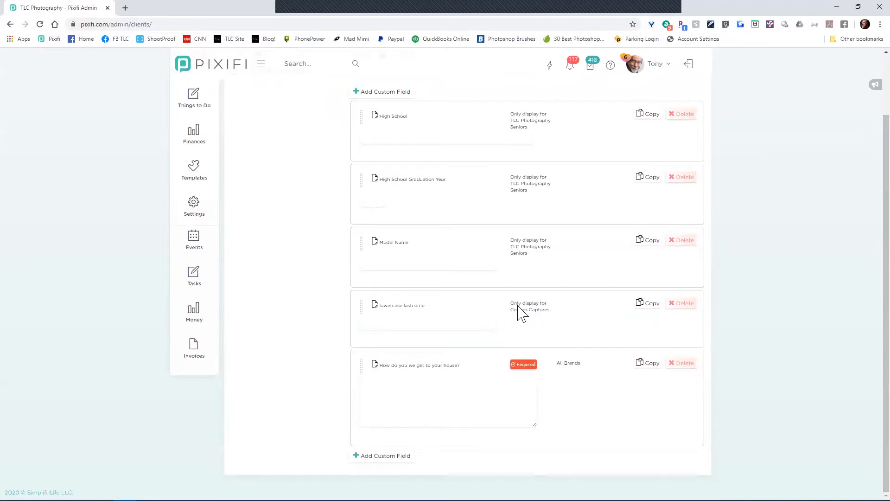
pyautogui.click(440, 371)
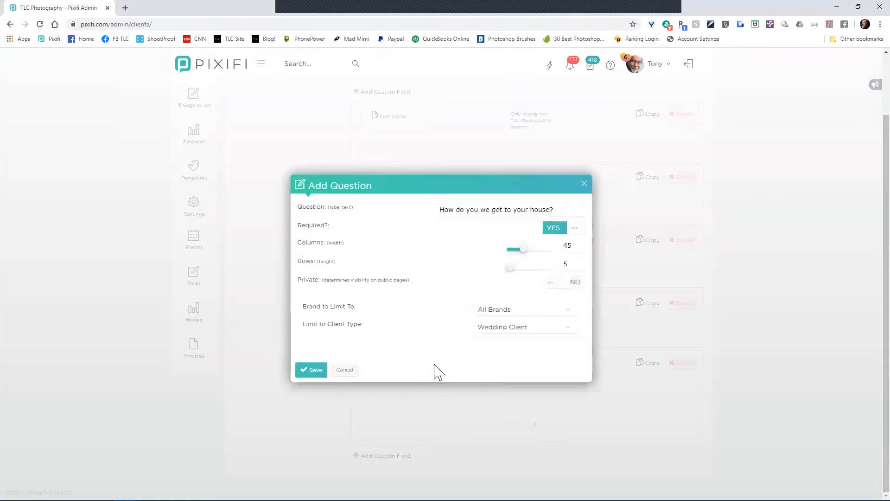
pyautogui.click(503, 331)
pyautogui.click(502, 340)
pyautogui.click(312, 371)
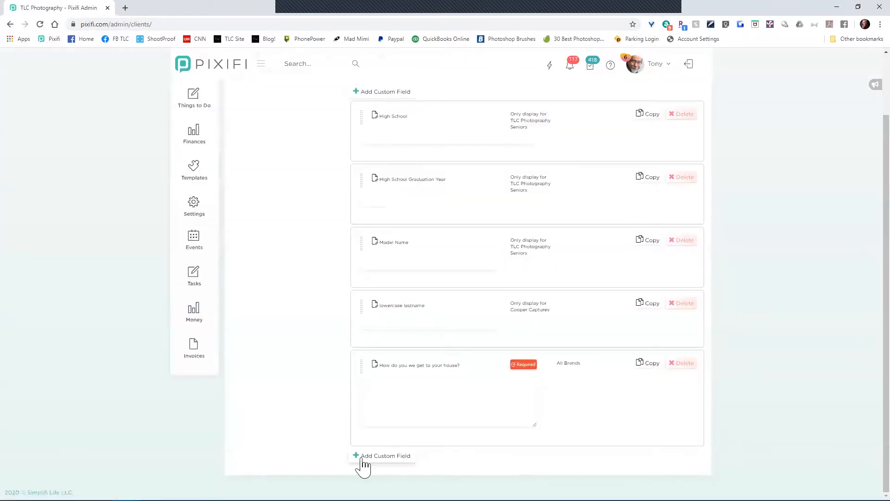
# Step: Start a Multiple Choice Combo Box field asking 'What are your children's ages?'
pyautogui.click(398, 468)
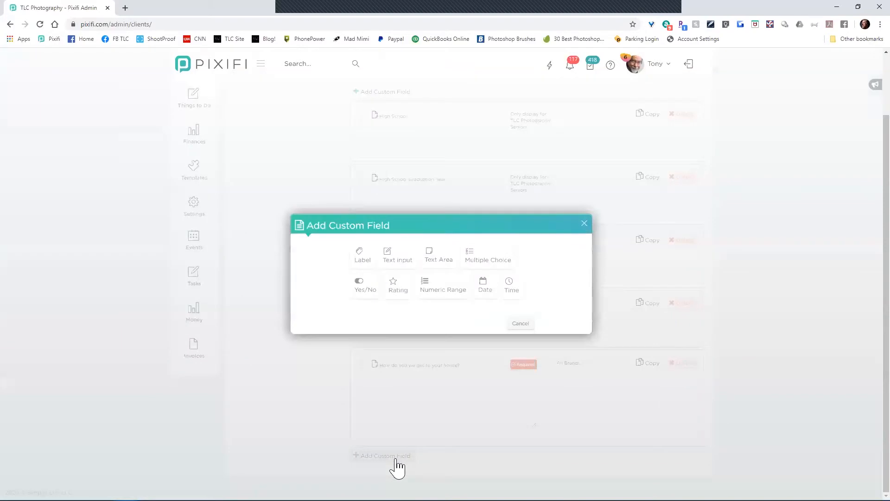
pyautogui.click(496, 261)
pyautogui.click(496, 184)
pyautogui.write('What are your ch')
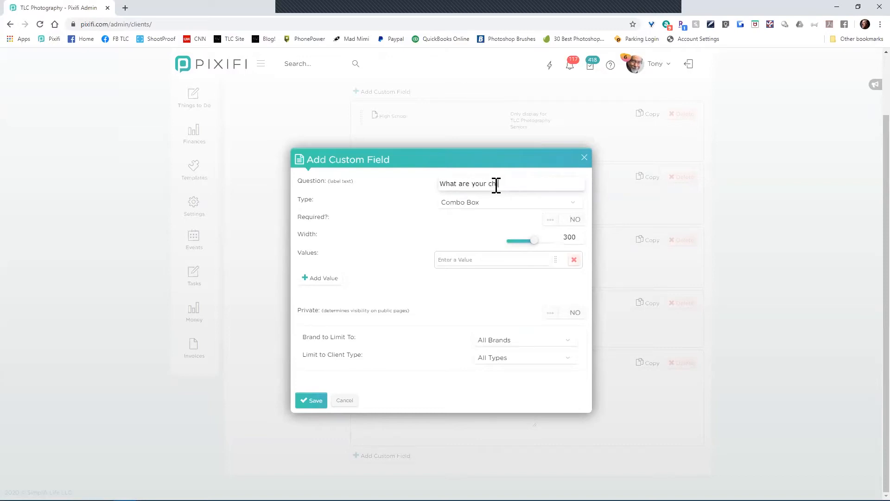
pyautogui.write("ildren's ages?")
pyautogui.click(497, 210)
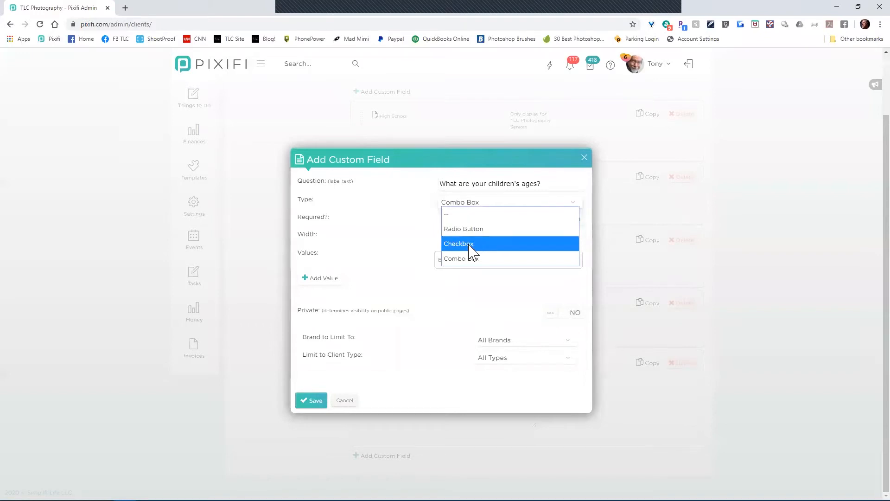
pyautogui.click(468, 260)
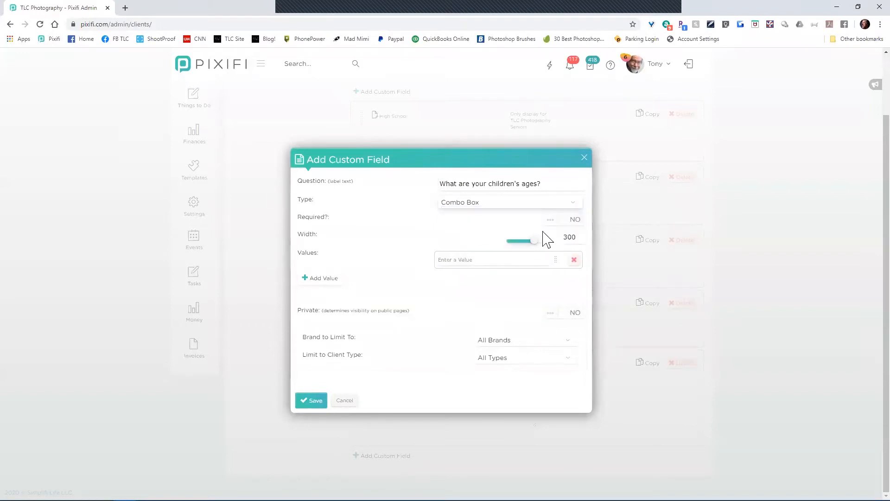
# Step: Enter answer values 1-3, 4-6, 7-10 and 11-18, then save the field
pyautogui.click(501, 258)
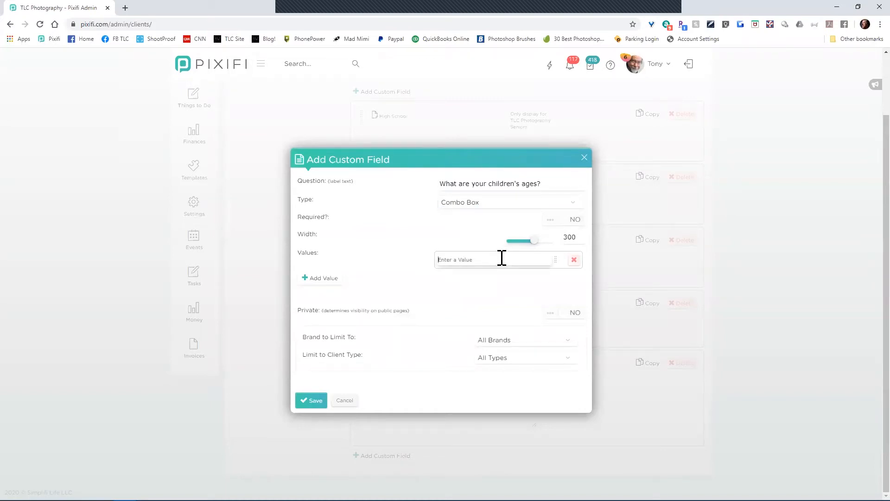
pyautogui.write('1')
pyautogui.click(324, 279)
pyautogui.write('4-6')
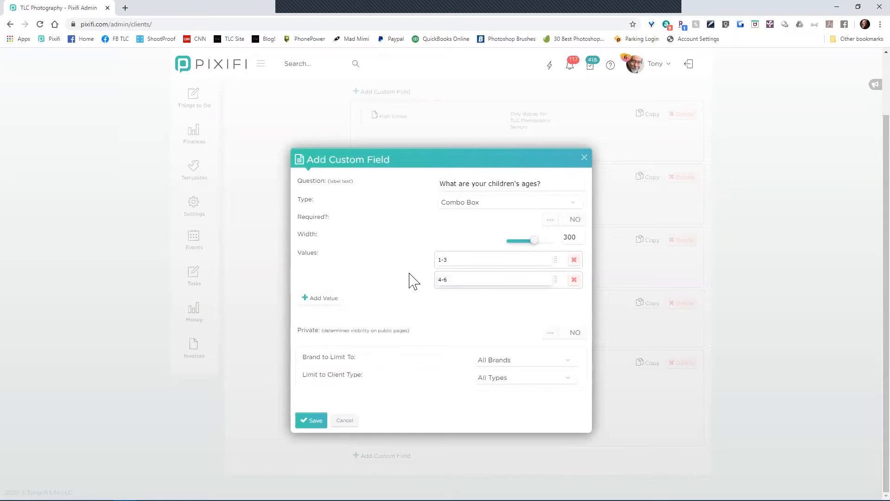
pyautogui.click(335, 299)
pyautogui.doubleClick(459, 301)
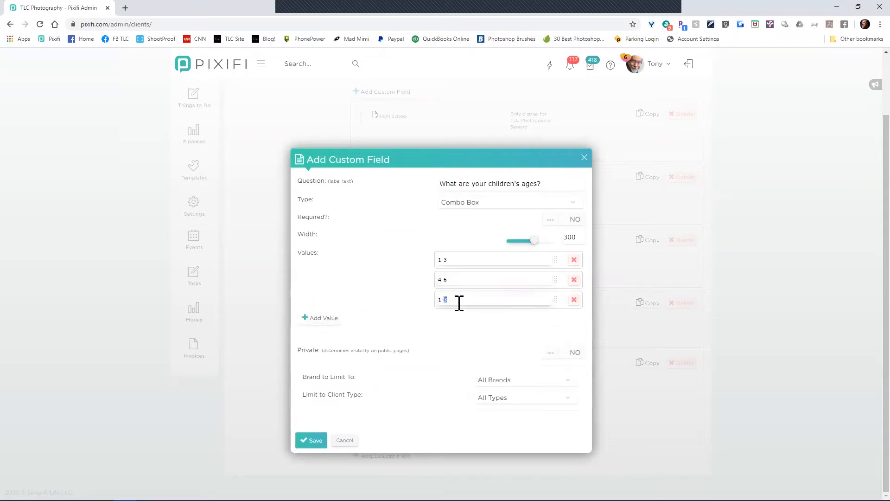
pyautogui.click(467, 300)
pyautogui.tripleClick(467, 301)
pyautogui.write('7-0')
pyautogui.click(334, 319)
pyautogui.write('1-3')
pyautogui.moveTo(464, 318); pyautogui.dragTo(398, 317)
pyautogui.write('11-18')
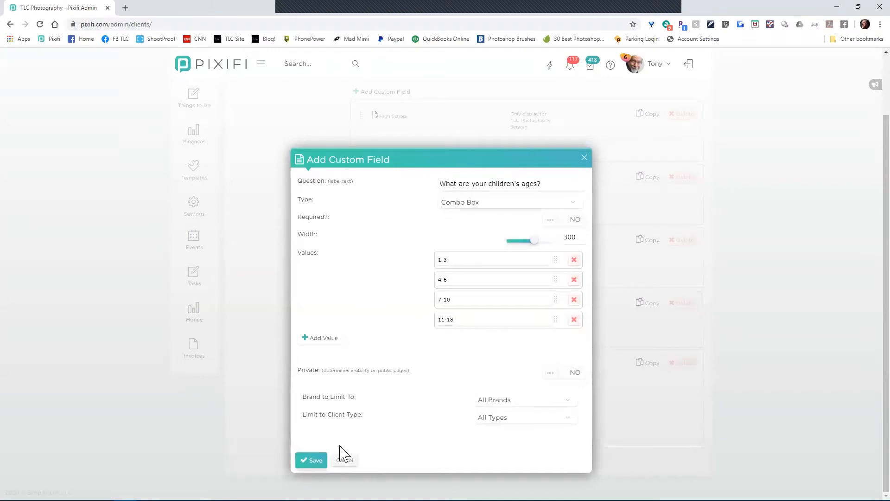
pyautogui.click(319, 459)
# Step: Preview the children's ages answer choices and open that question for editing
pyautogui.scroll(-2, 430, 326)
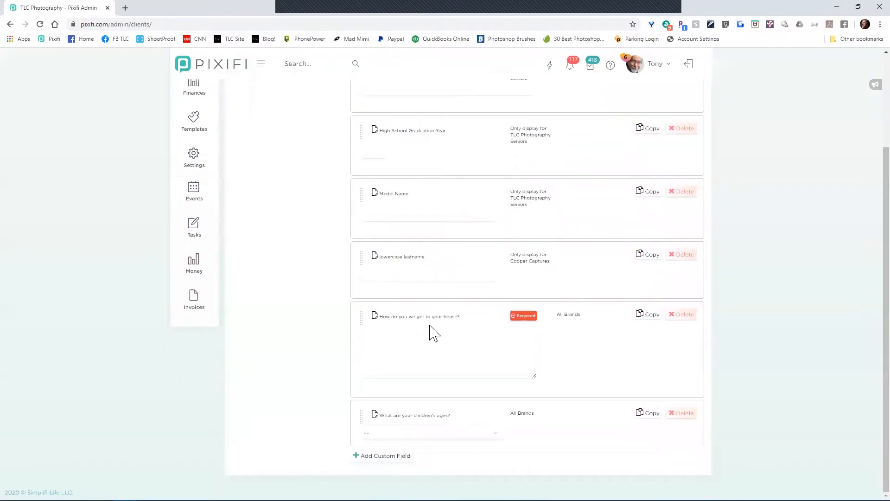
pyautogui.click(494, 433)
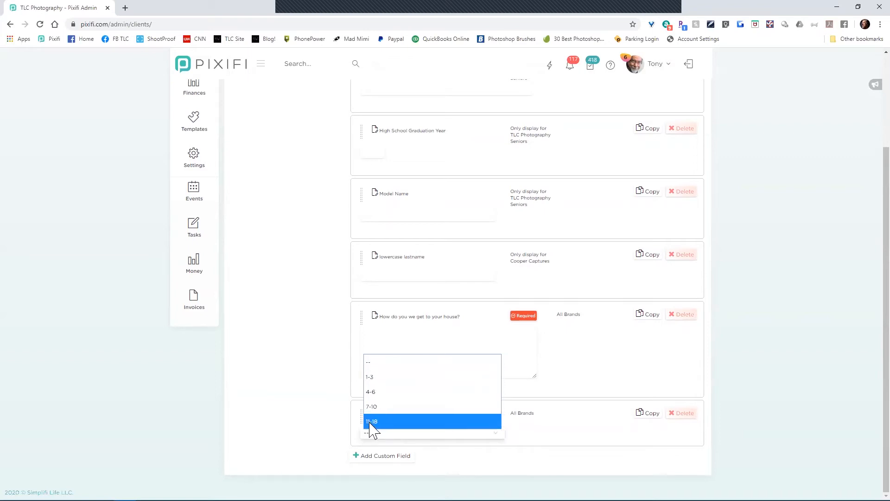
pyautogui.click(542, 446)
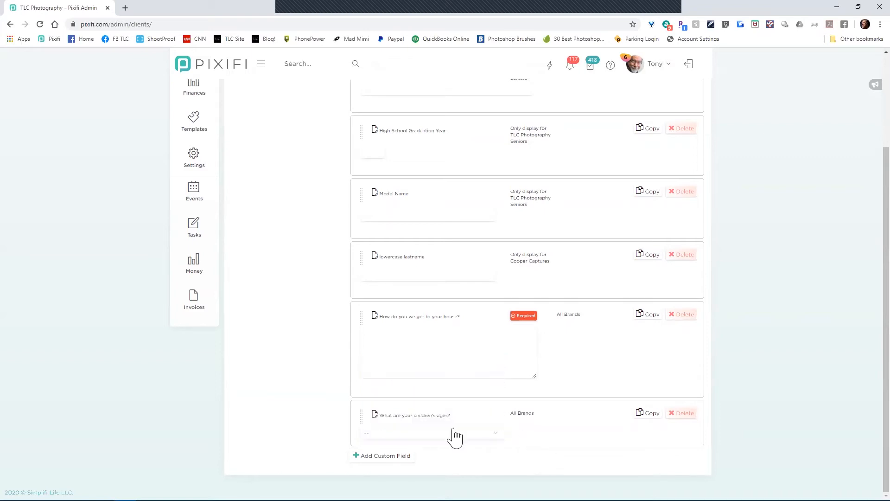
pyautogui.click(426, 417)
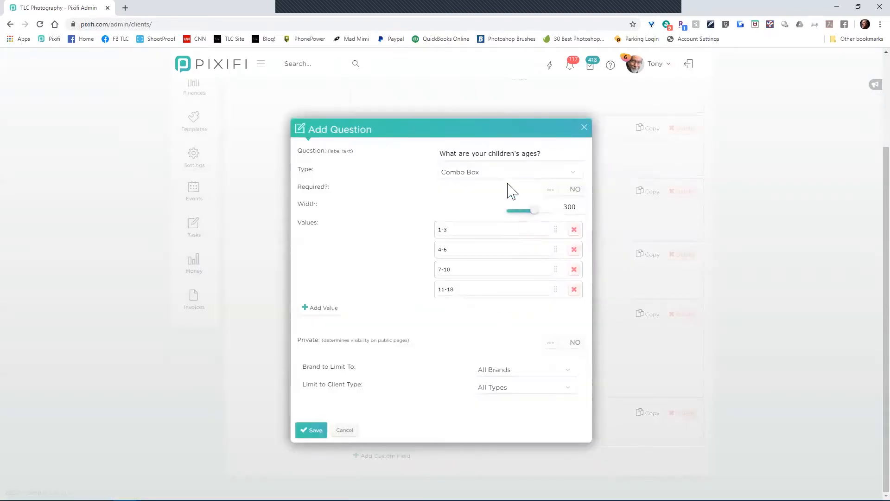
# Step: Try the Checkbox and Radio Button styles, then set the question back to Combo Box
pyautogui.click(480, 175)
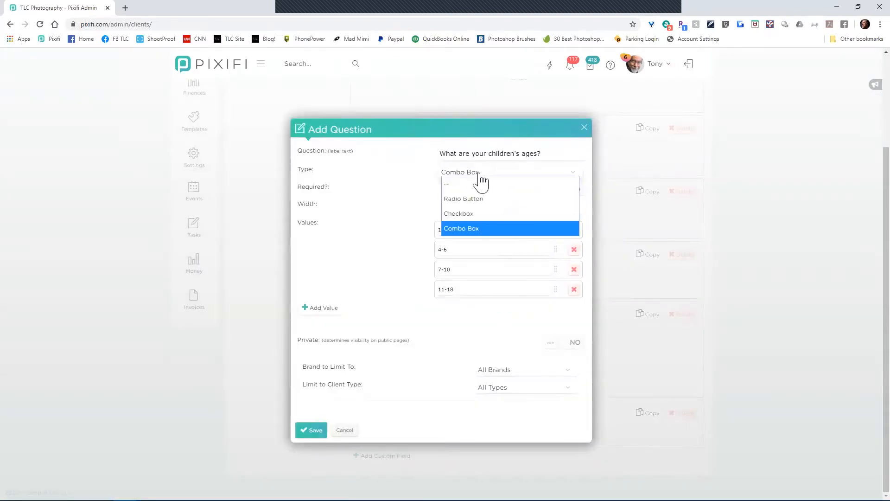
pyautogui.click(463, 216)
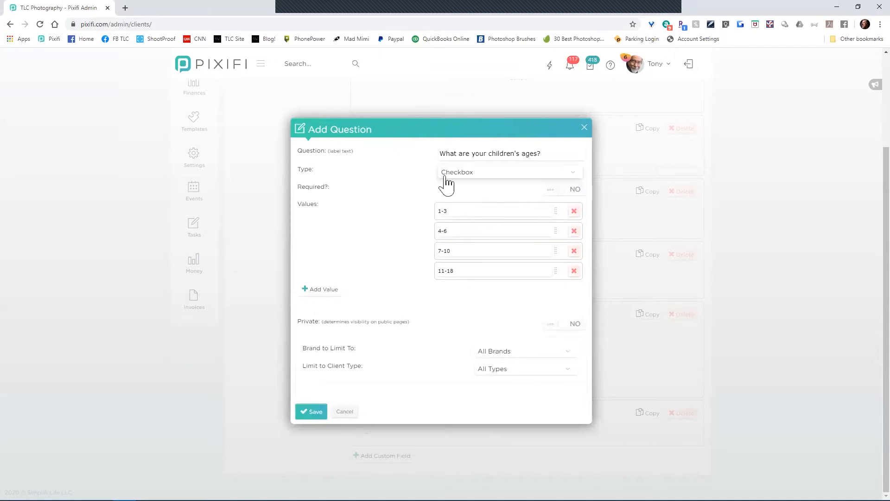
pyautogui.click(462, 173)
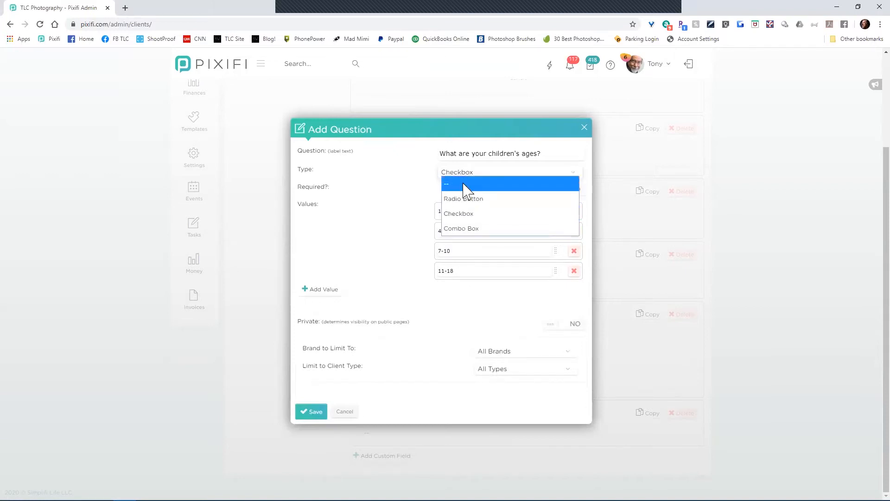
pyautogui.click(473, 230)
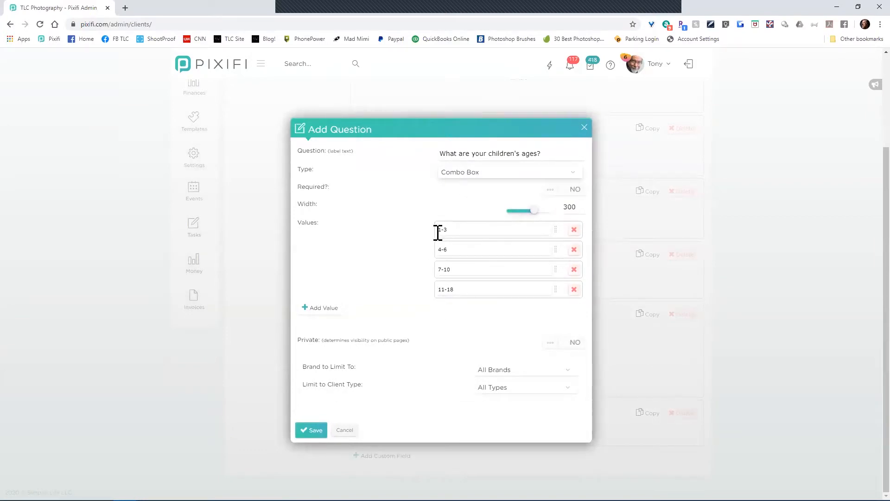
pyautogui.click(474, 173)
pyautogui.click(473, 198)
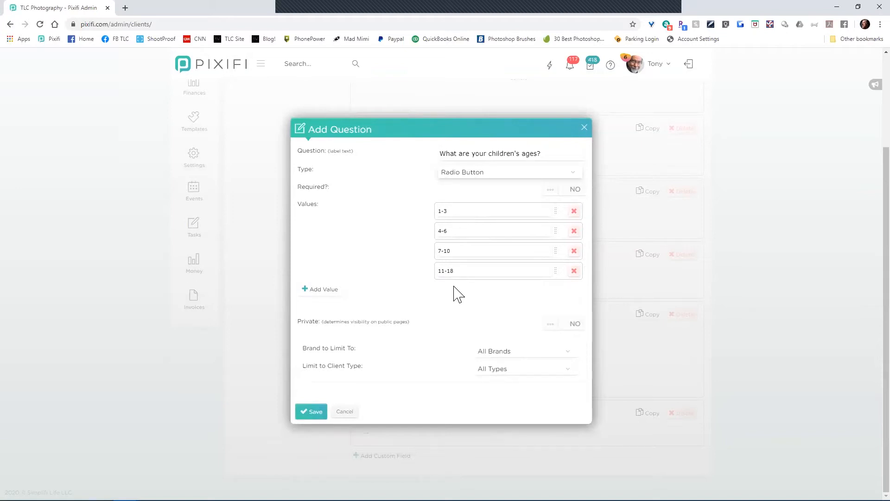
pyautogui.click(484, 175)
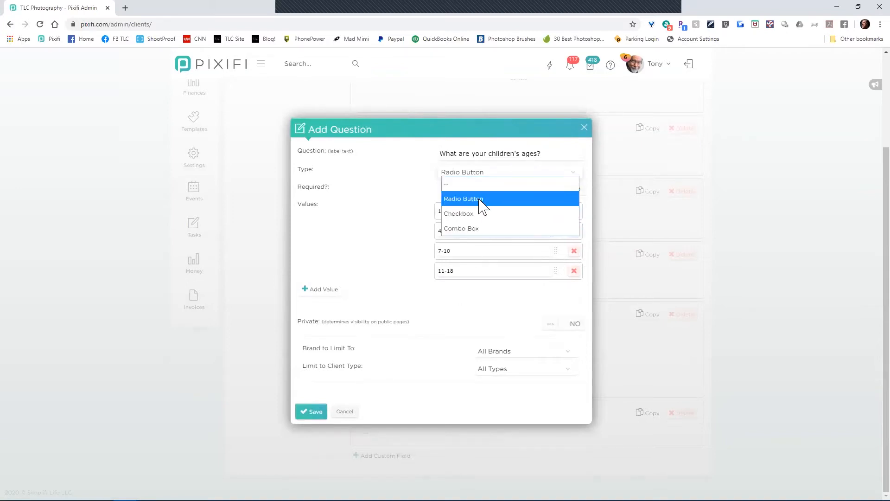
pyautogui.click(471, 228)
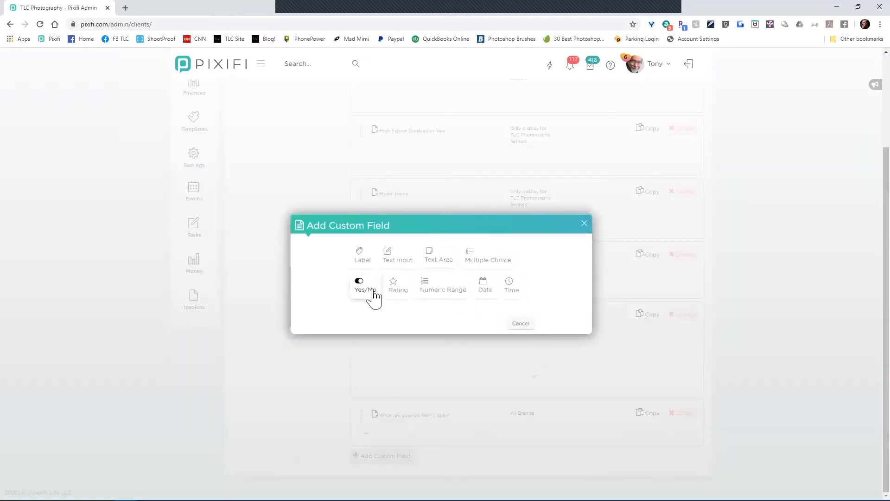
# Step: Draft a Yes/No question 'Do you have hair' and cancel it without saving
pyautogui.click(374, 297)
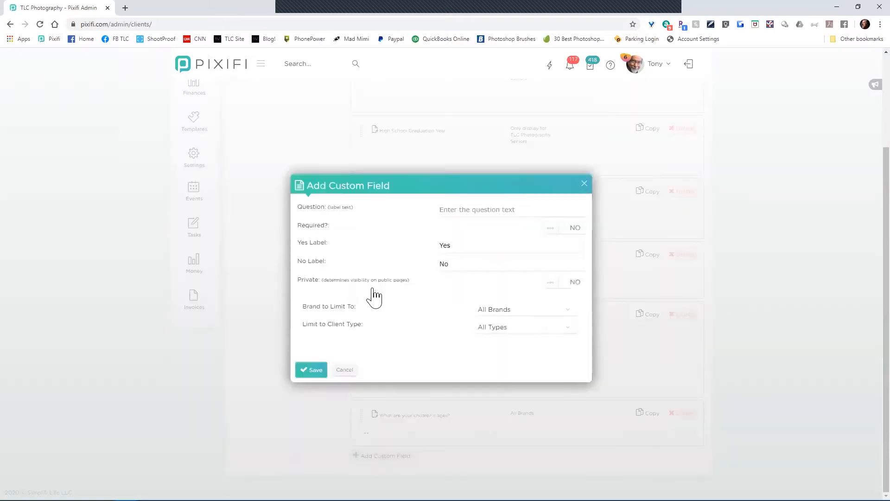
pyautogui.click(517, 209)
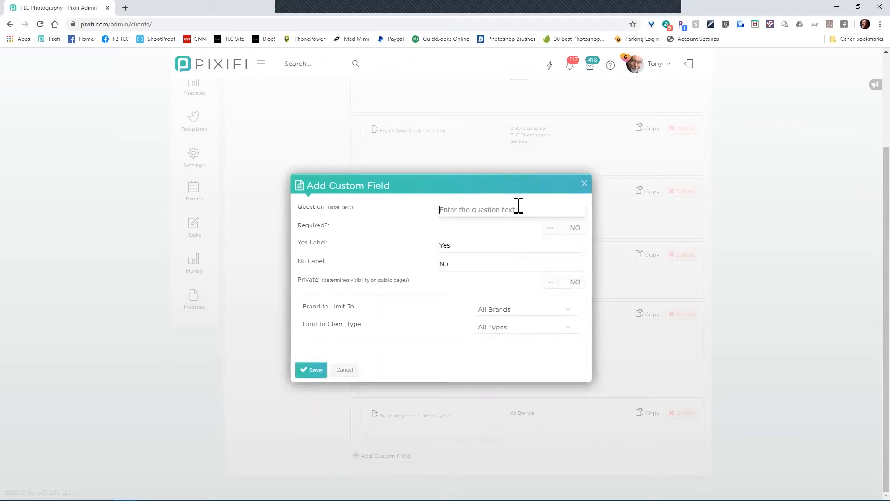
pyautogui.write('Do you have hair?')
pyautogui.click(351, 374)
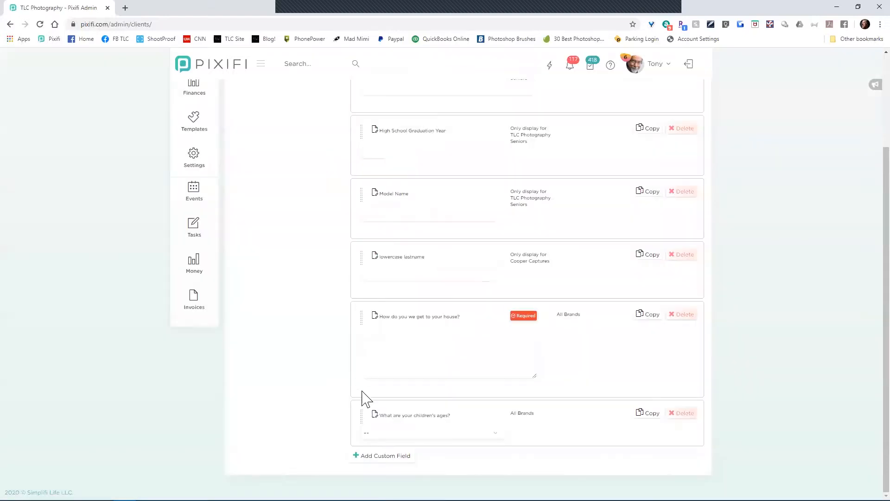
pyautogui.click(389, 457)
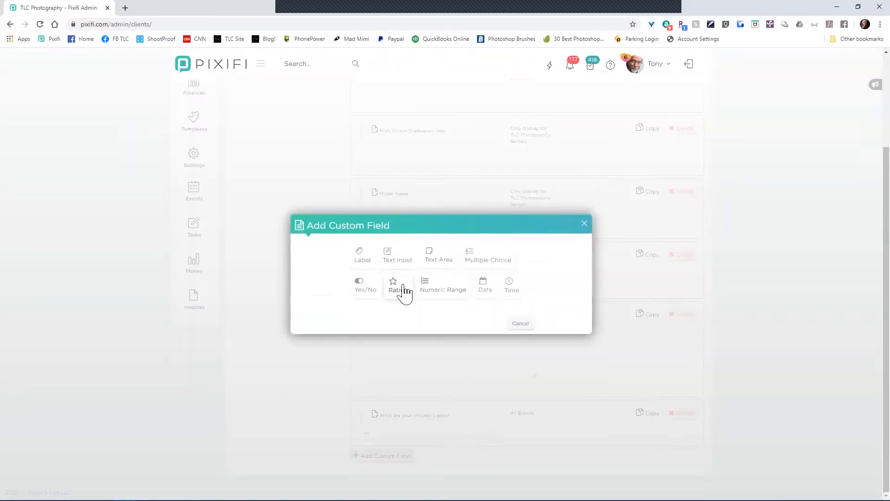
pyautogui.click(403, 291)
pyautogui.click(489, 226)
pyautogui.write('How would you rate your experience with us?')
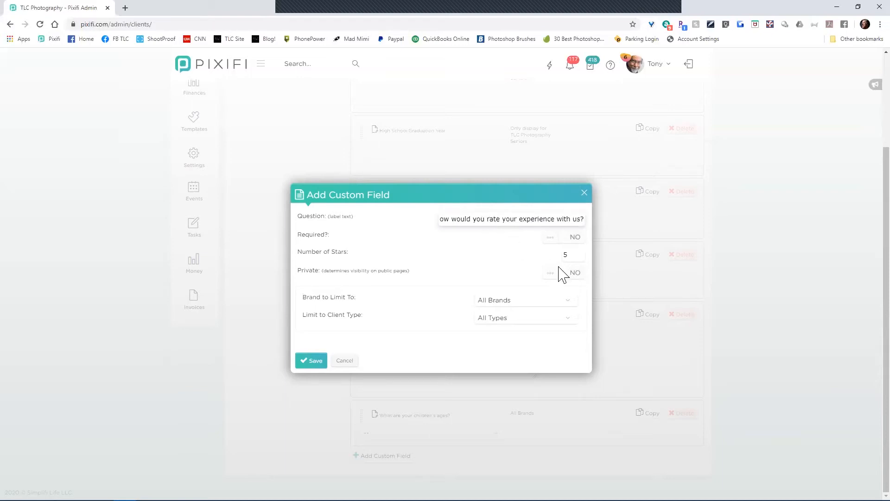
pyautogui.doubleClick(574, 256)
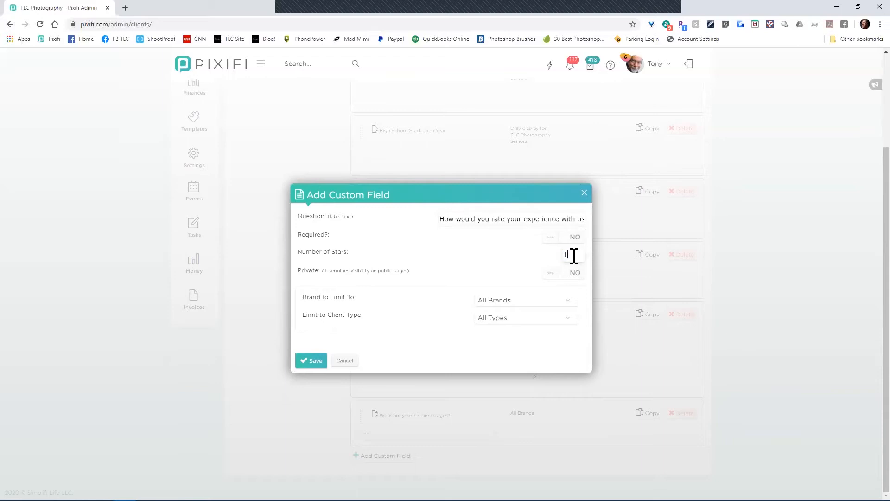
pyautogui.moveTo(579, 252); pyautogui.dragTo(564, 253)
pyautogui.write('1')
pyautogui.moveTo(572, 254); pyautogui.dragTo(578, 253)
pyautogui.click(343, 360)
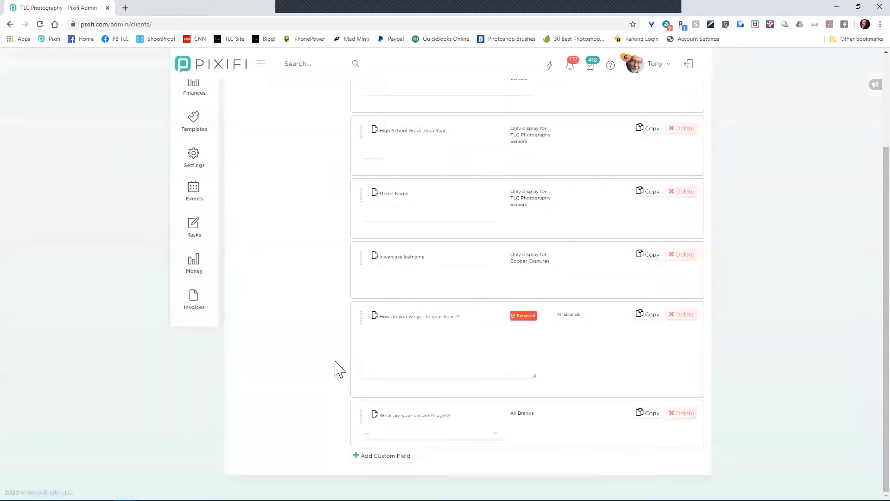
pyautogui.click(409, 455)
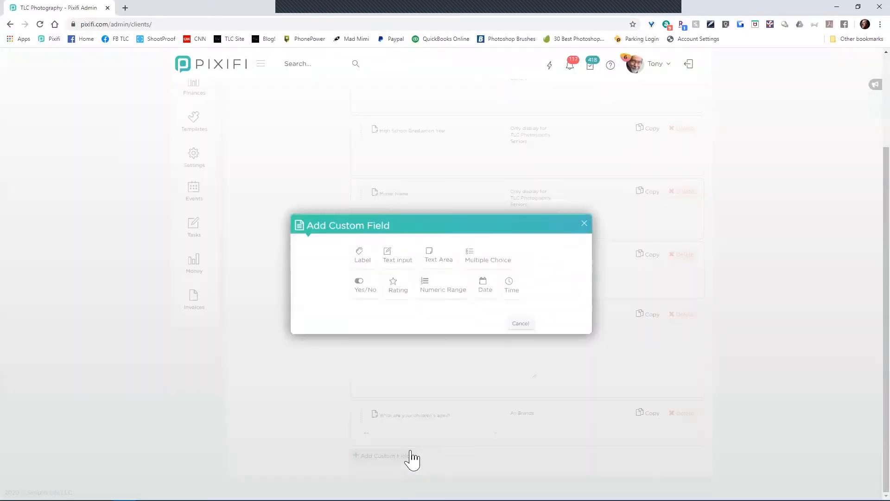
pyautogui.click(397, 291)
pyautogui.click(523, 218)
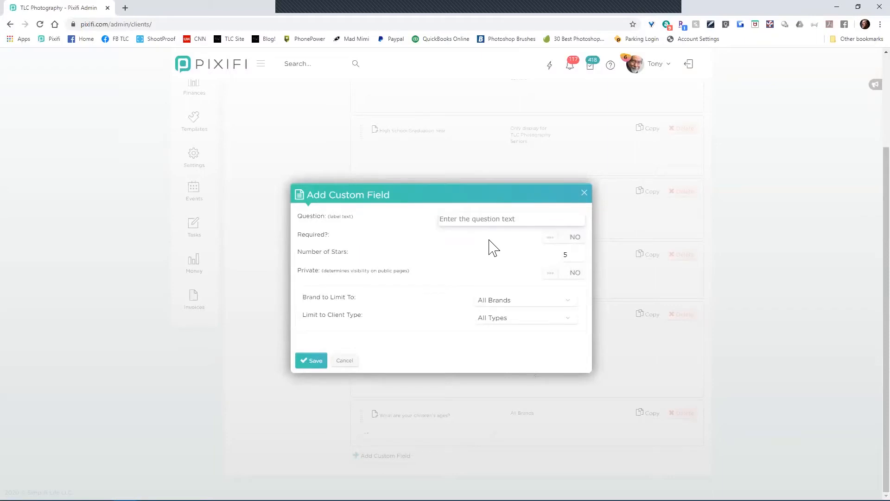
pyautogui.click(346, 361)
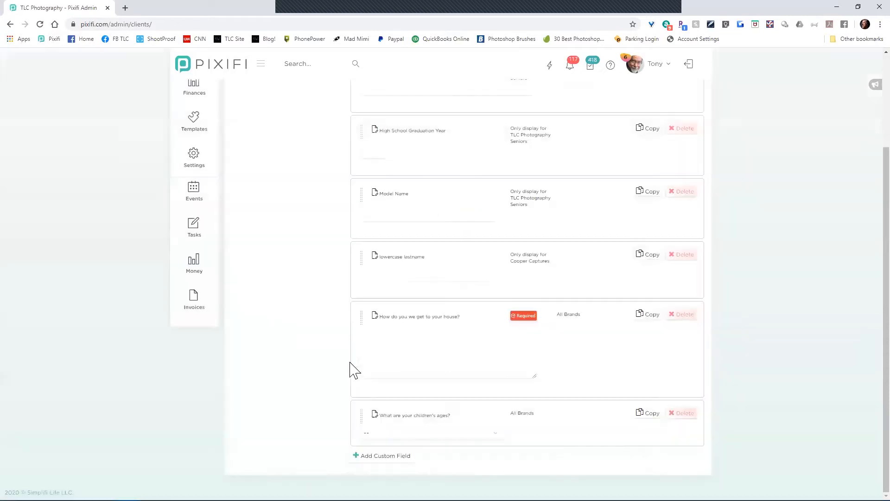
pyautogui.click(377, 459)
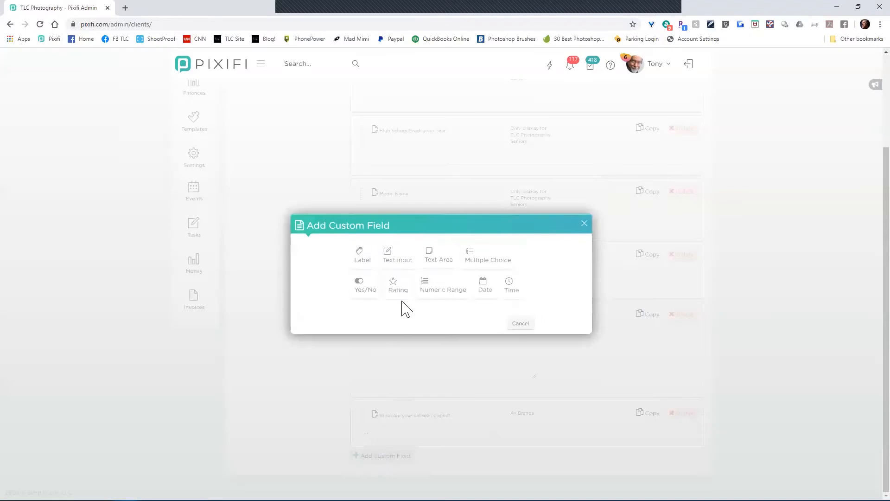
pyautogui.click(421, 302)
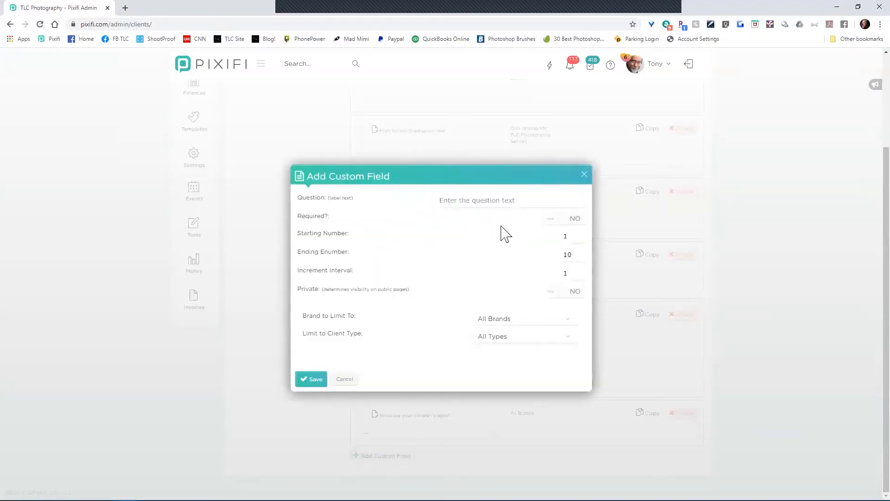
pyautogui.click(501, 202)
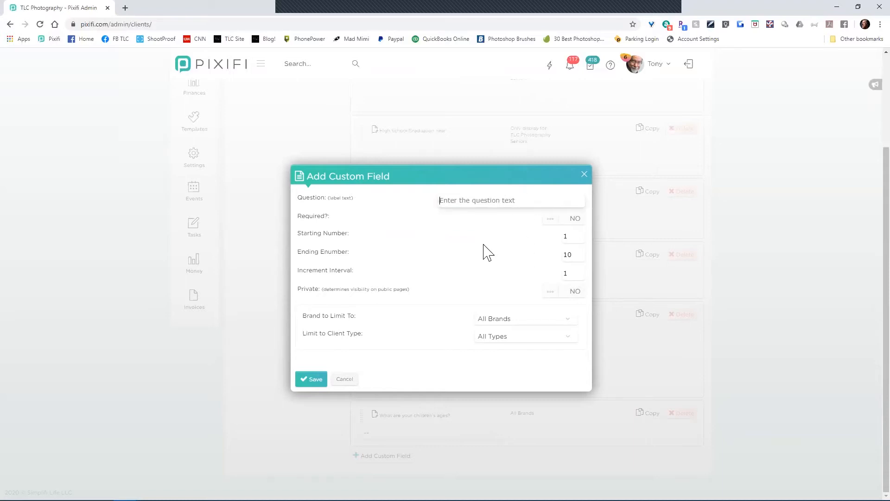
pyautogui.write('How many children will be present/')
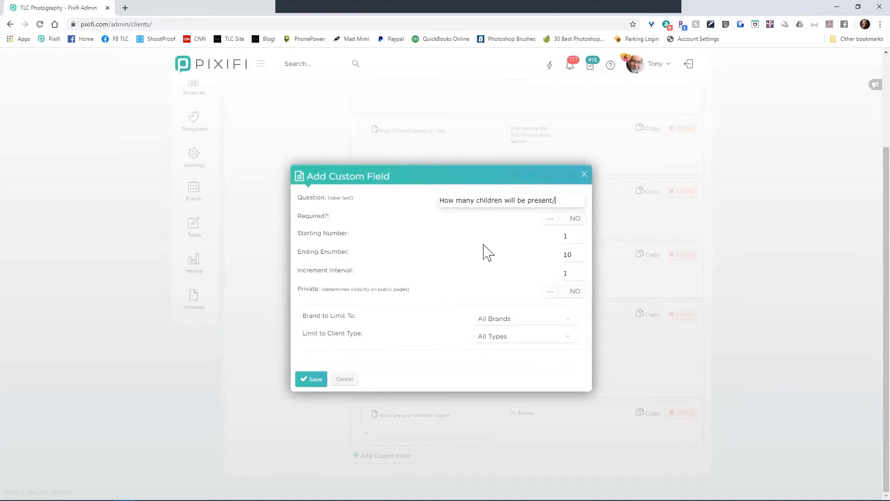
pyautogui.press('BackSpace')
pyautogui.write('?')
pyautogui.doubleClick(576, 273)
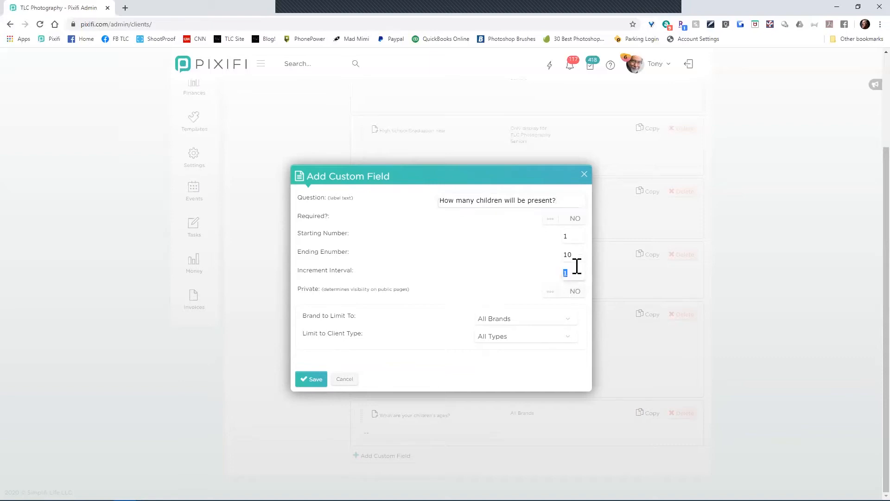
pyautogui.click(574, 235)
pyautogui.moveTo(578, 200); pyautogui.dragTo(390, 208)
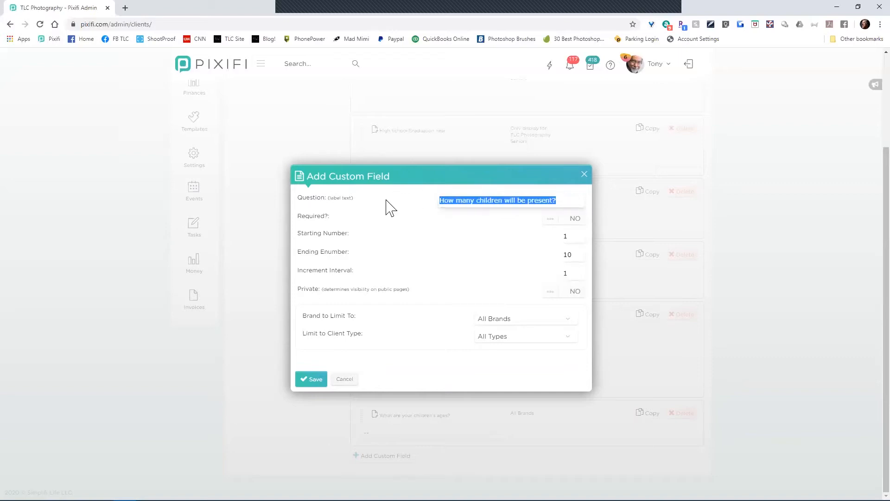
pyautogui.write('What is y')
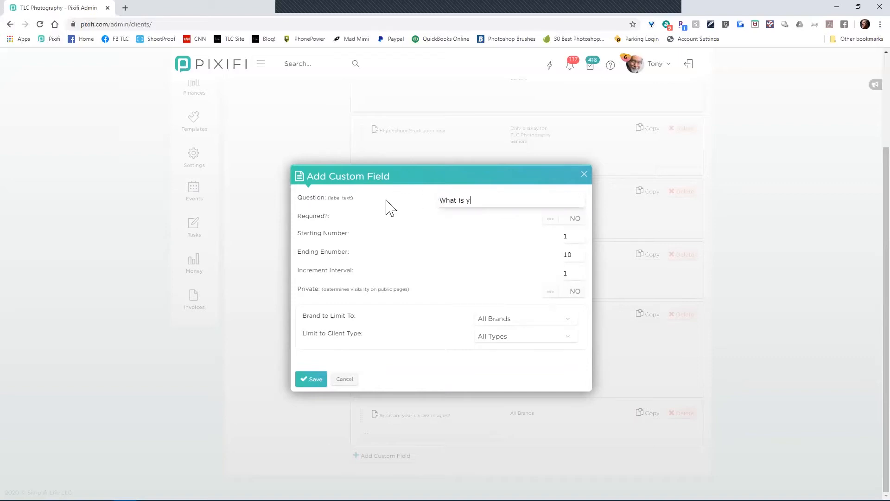
pyautogui.write('our favorite time of')
pyautogui.press('BackSpace')
pyautogui.press('BackSpace')
pyautogui.write('of day?')
pyautogui.click(579, 237)
pyautogui.doubleClick(578, 238)
pyautogui.write('0')
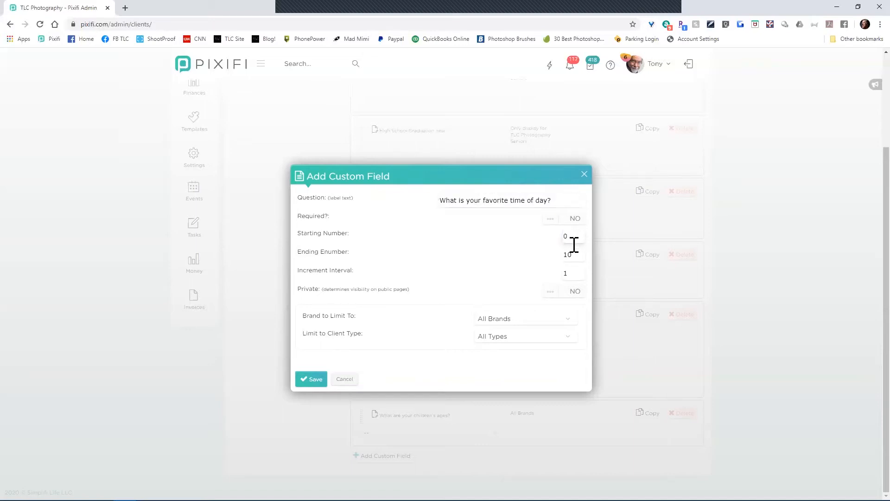
pyautogui.doubleClick(575, 259)
pyautogui.write('45')
pyautogui.write('5')
pyautogui.click(345, 379)
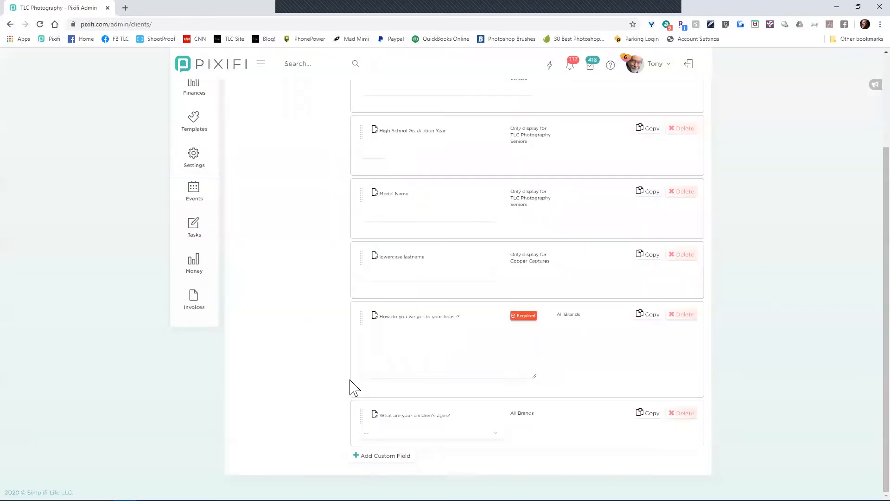
pyautogui.click(384, 456)
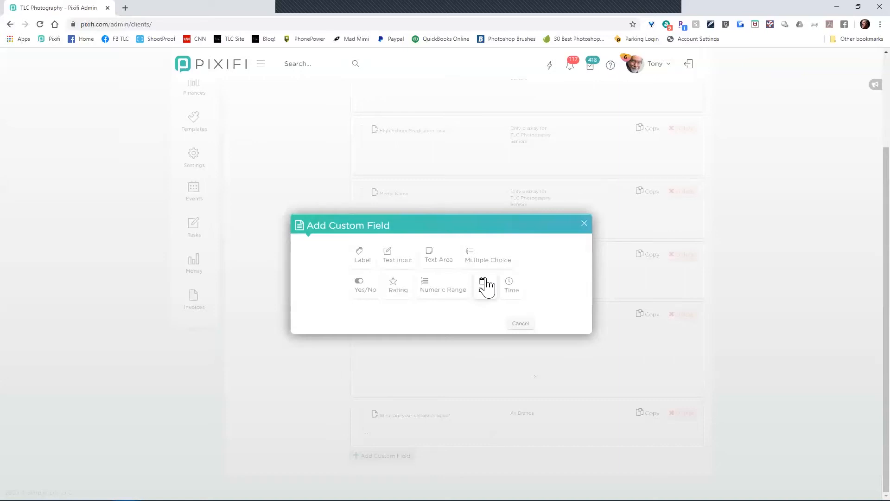
pyautogui.click(510, 285)
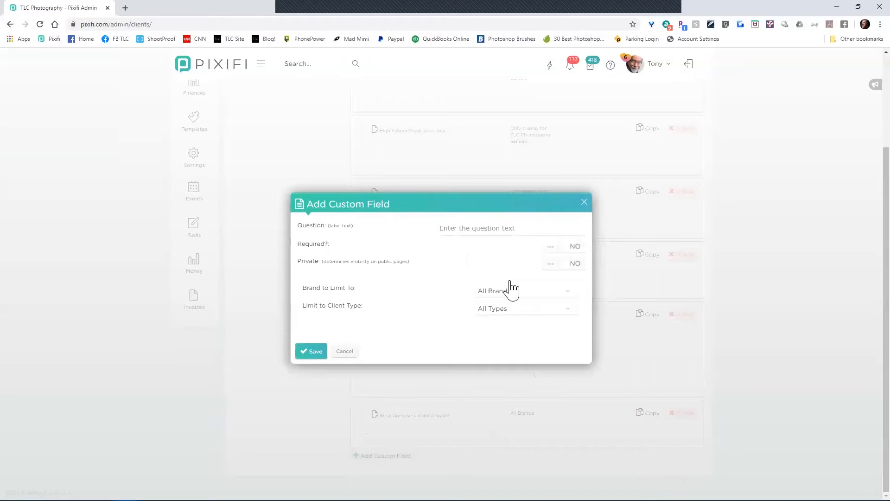
pyautogui.click(344, 351)
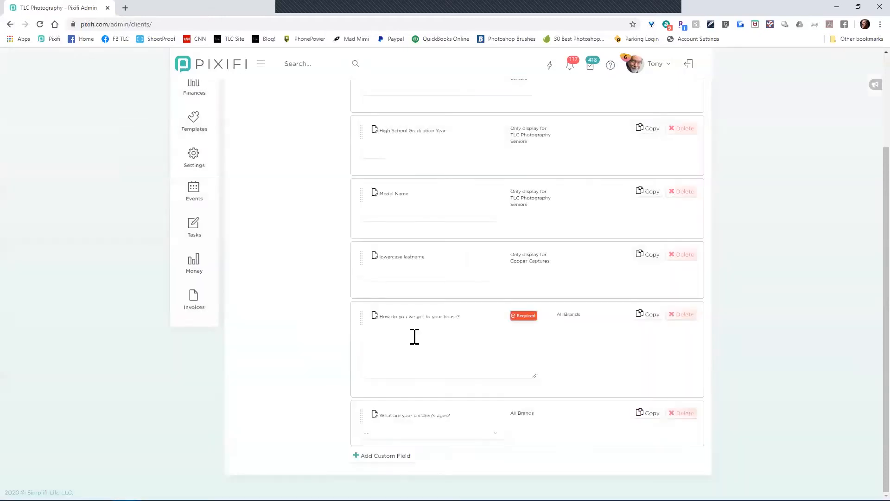
pyautogui.click(398, 456)
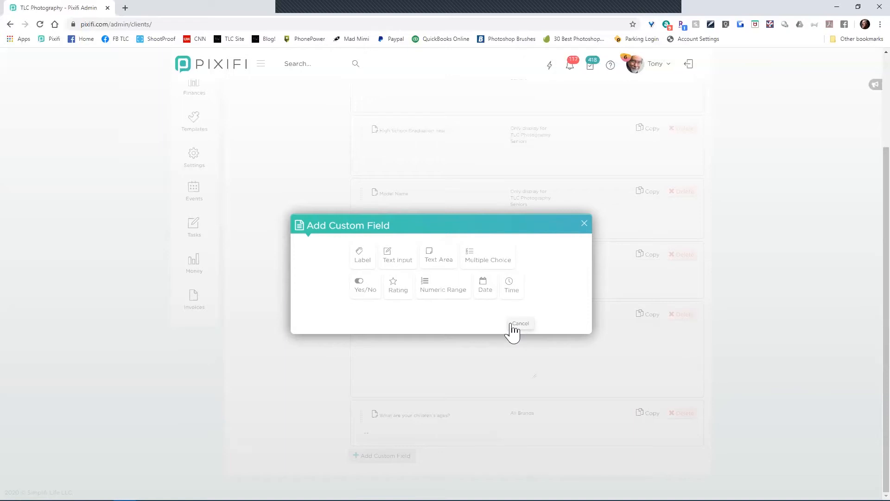
pyautogui.click(512, 325)
pyautogui.scroll(3, 294, 375)
pyautogui.scroll(-3, 295, 375)
pyautogui.scroll(3, 300, 383)
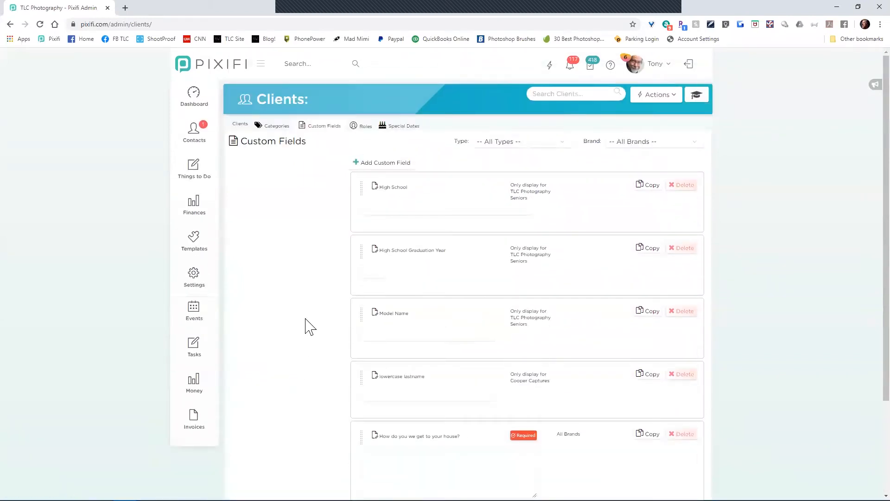
# Step: Open and close the client Actions menu on the Custom Fields page
pyautogui.scroll(-3, 307, 327)
pyautogui.scroll(3, 307, 326)
pyautogui.scroll(-2, 308, 326)
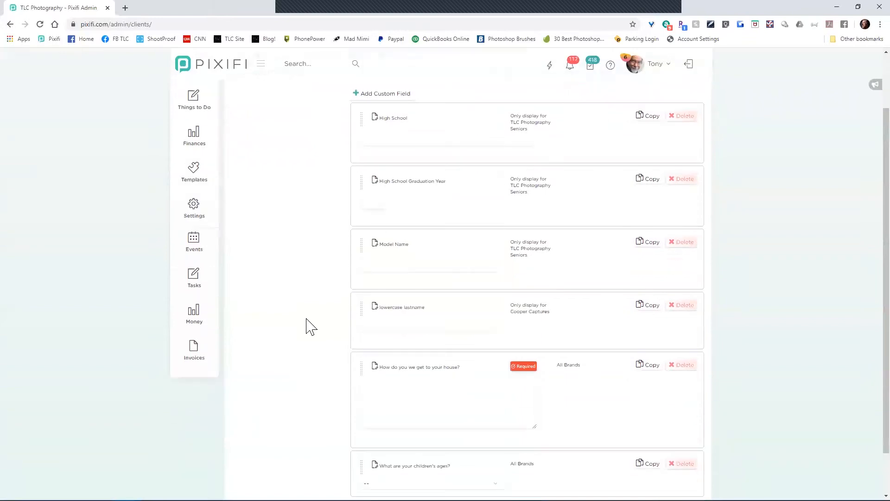
pyautogui.scroll(-1, 309, 325)
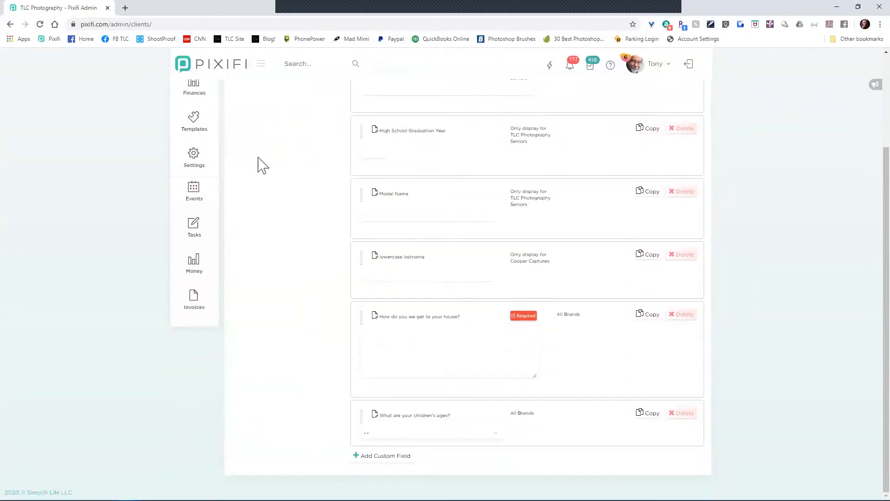
pyautogui.scroll(3, 265, 148)
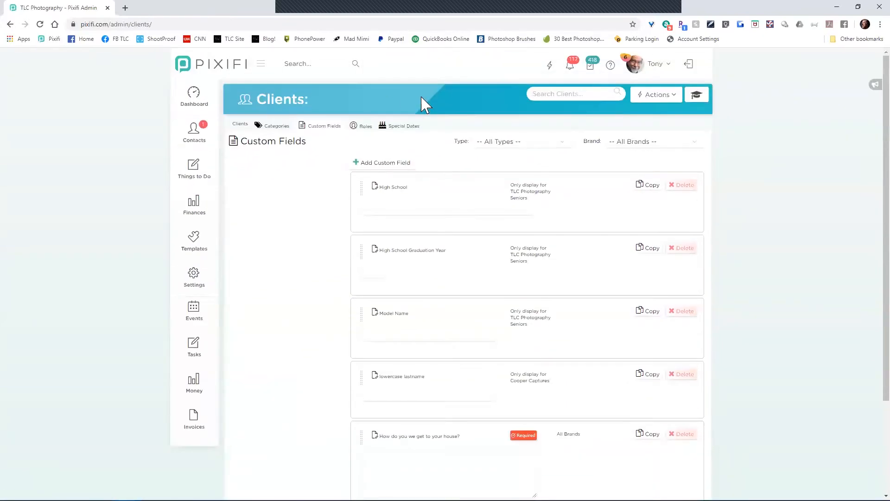
pyautogui.click(658, 95)
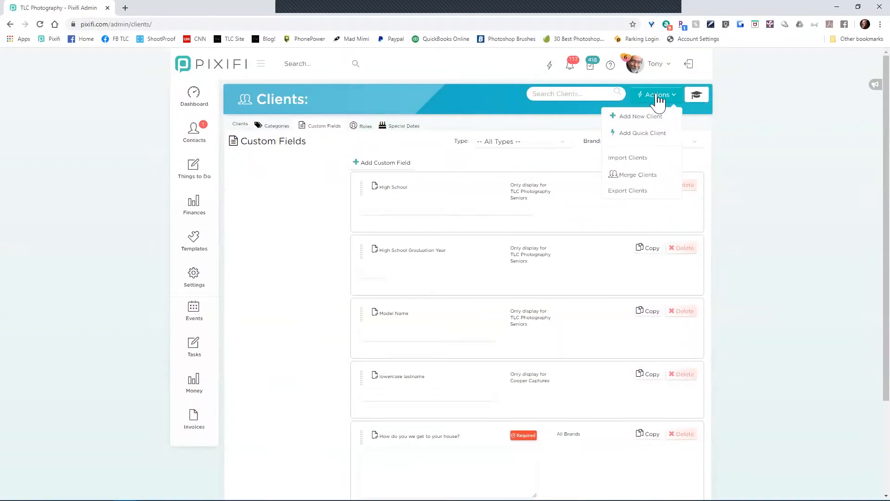
pyautogui.click(240, 250)
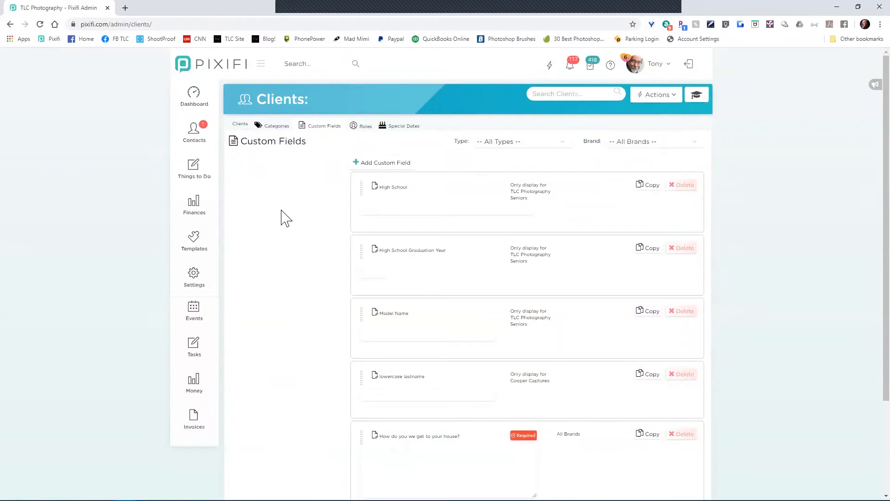
# Step: Go to Things to Do > Events > Events to show the May 2020 calendar
pyautogui.scroll(-3, 279, 246)
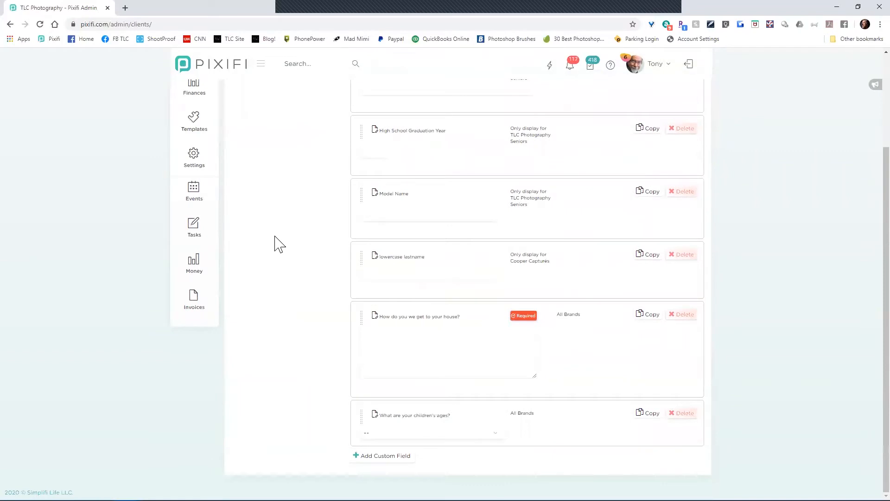
pyautogui.scroll(3, 302, 254)
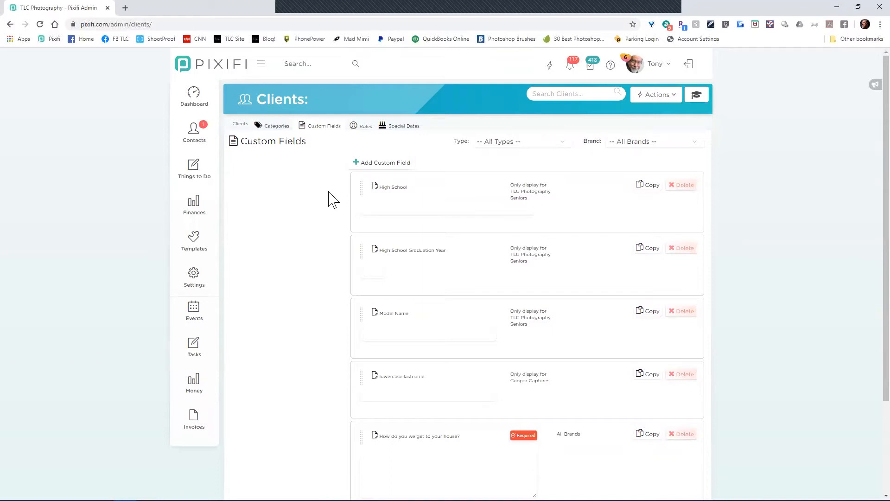
pyautogui.moveTo(213, 171)
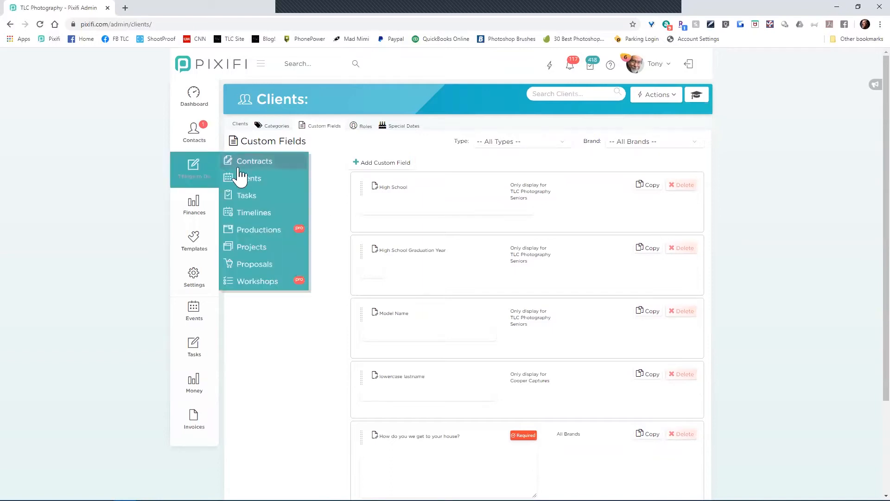
pyautogui.click(289, 182)
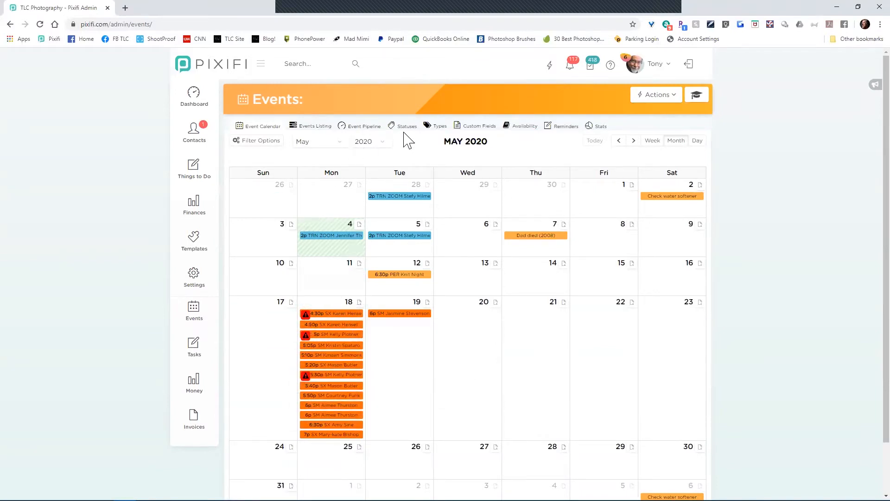
# Step: Show the Events custom fields and open 'What Type of Session is this?' for editing
pyautogui.click(488, 129)
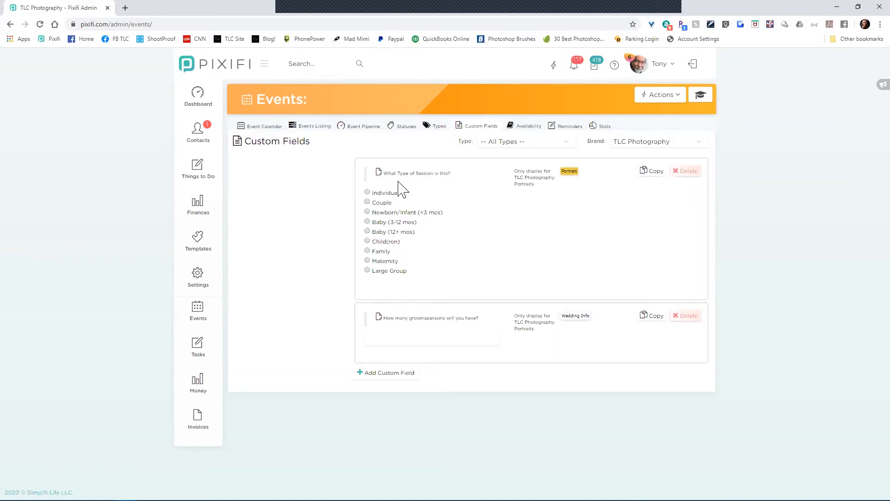
pyautogui.click(415, 174)
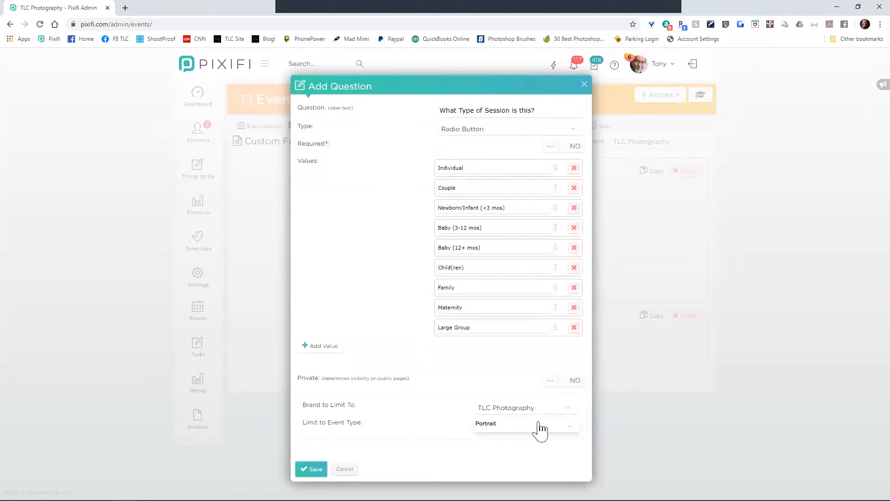
pyautogui.click(537, 408)
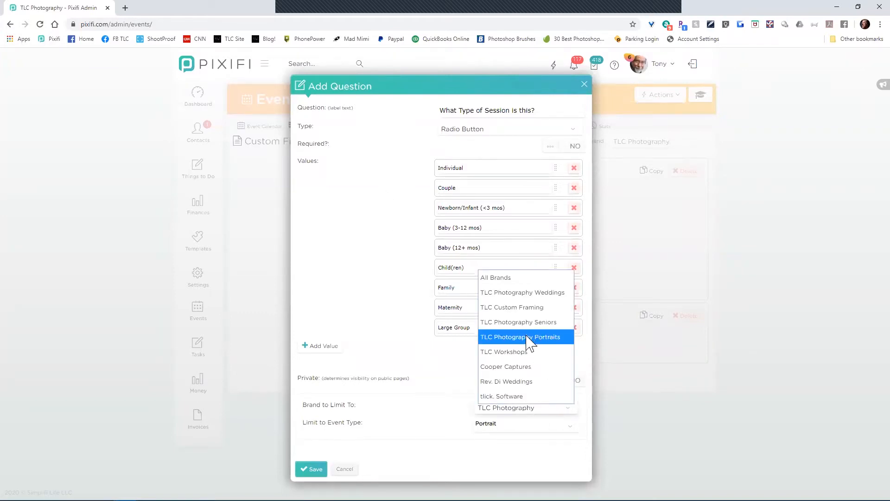
pyautogui.click(446, 415)
pyautogui.click(506, 431)
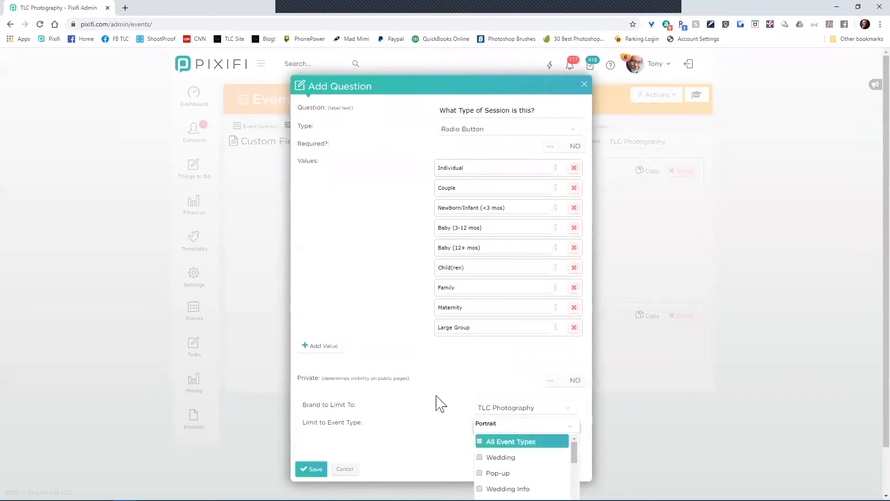
pyautogui.click(407, 437)
pyautogui.press('Return')
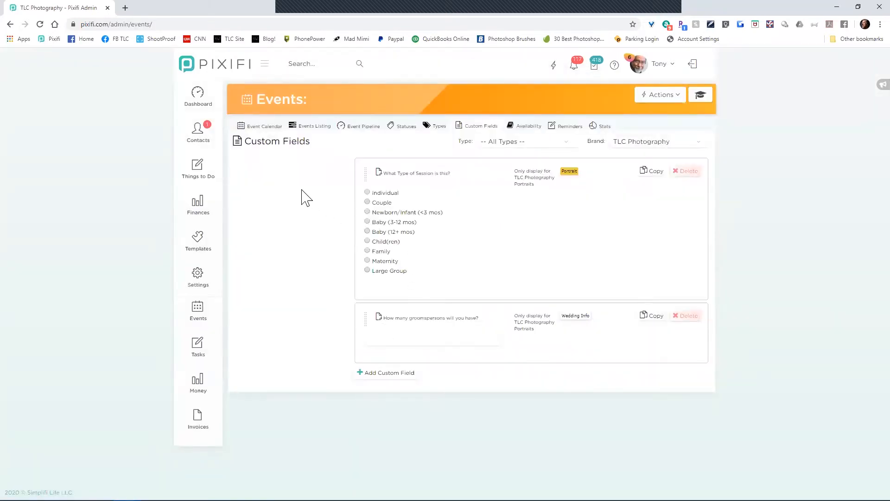
pyautogui.click(530, 144)
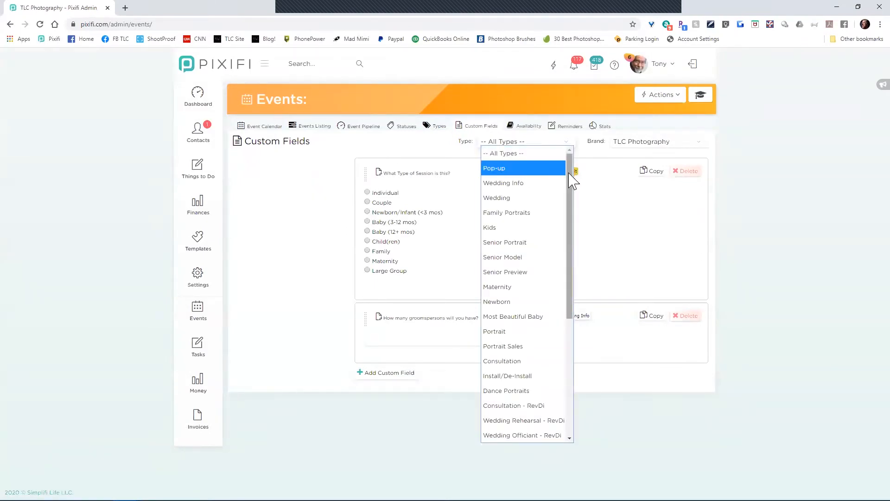
pyautogui.moveTo(569, 185); pyautogui.dragTo(578, 302)
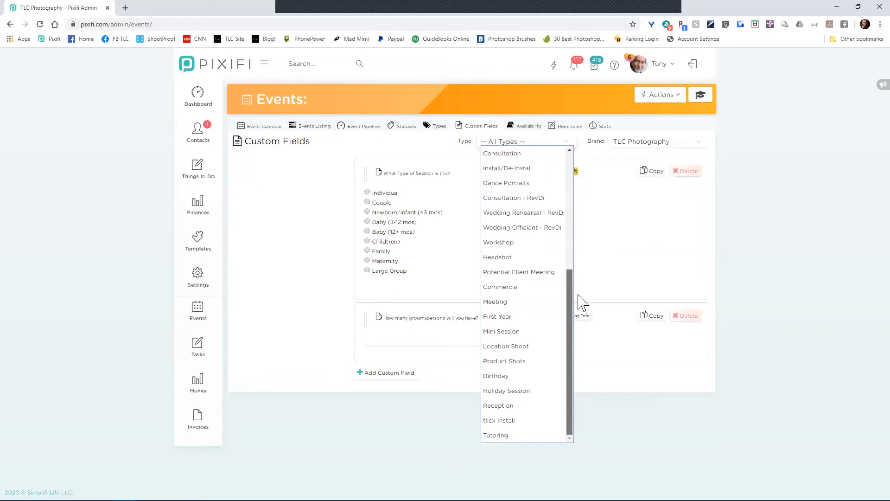
pyautogui.click(438, 127)
pyautogui.scroll(-5, 308, 237)
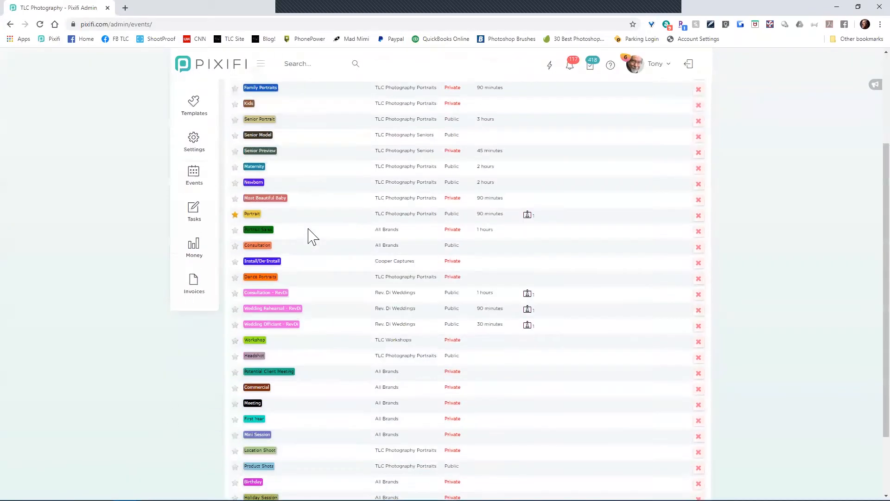
pyautogui.scroll(5, 316, 246)
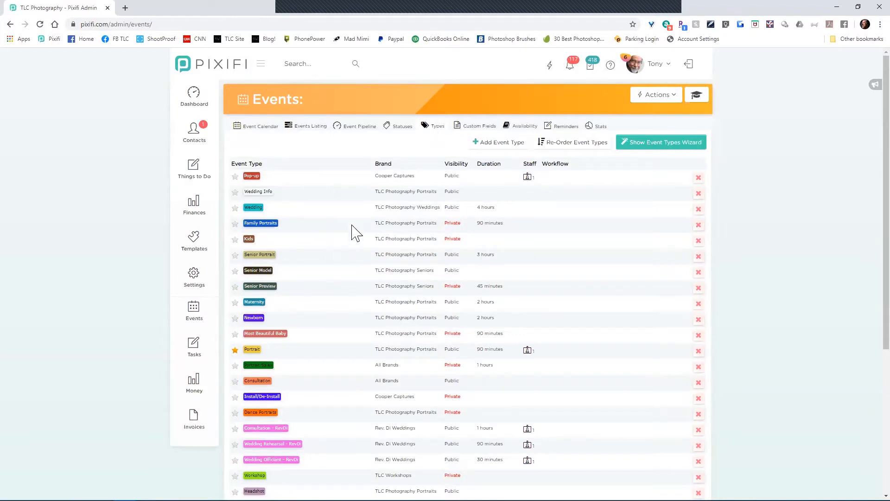
pyautogui.click(481, 130)
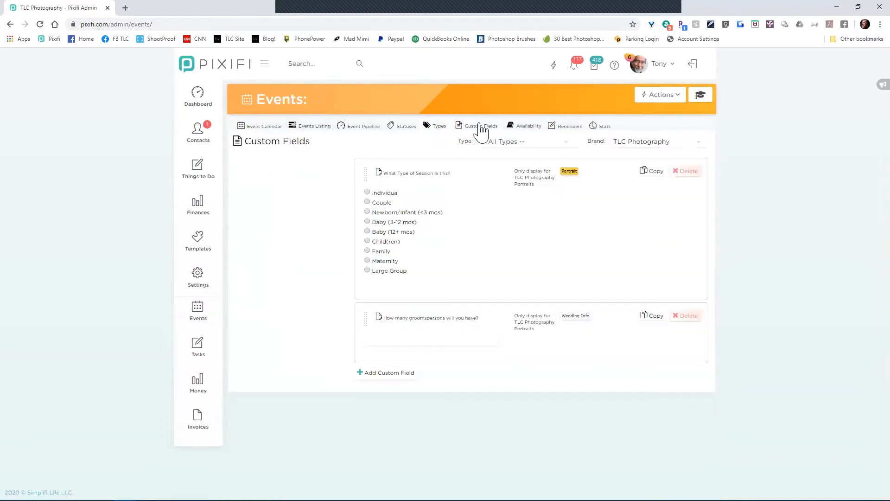
pyautogui.click(509, 144)
pyautogui.scroll(-5, 511, 214)
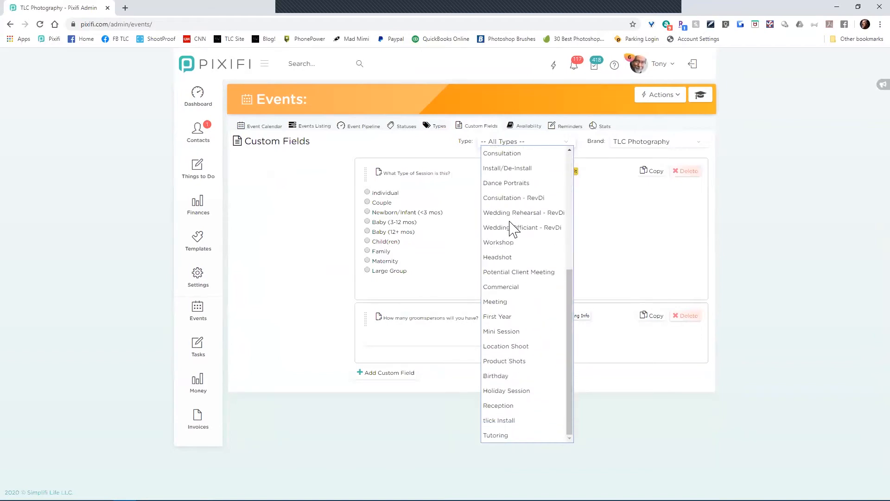
pyautogui.scroll(5, 513, 229)
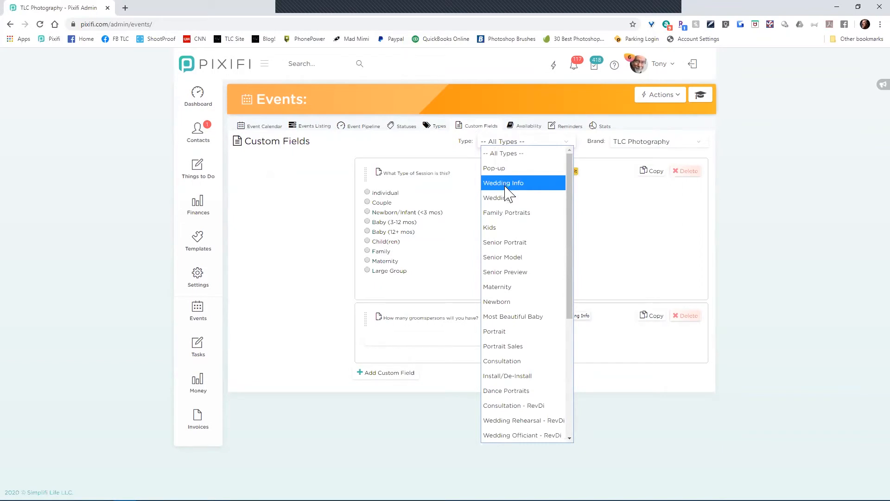
pyautogui.scroll(-5, 509, 194)
pyautogui.scroll(5, 509, 201)
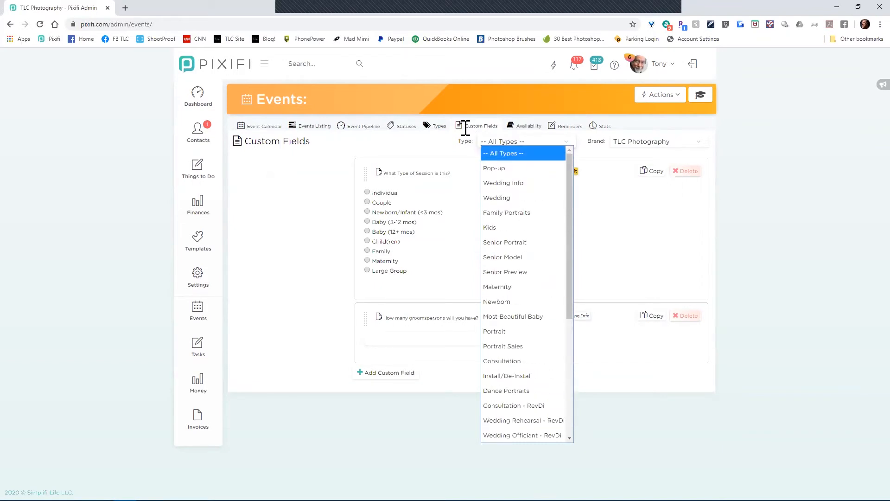
pyautogui.click(437, 127)
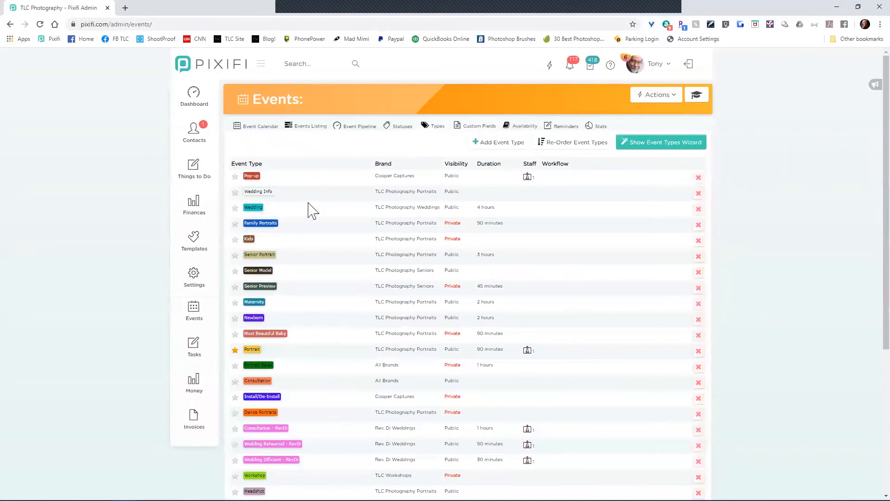
pyautogui.click(485, 129)
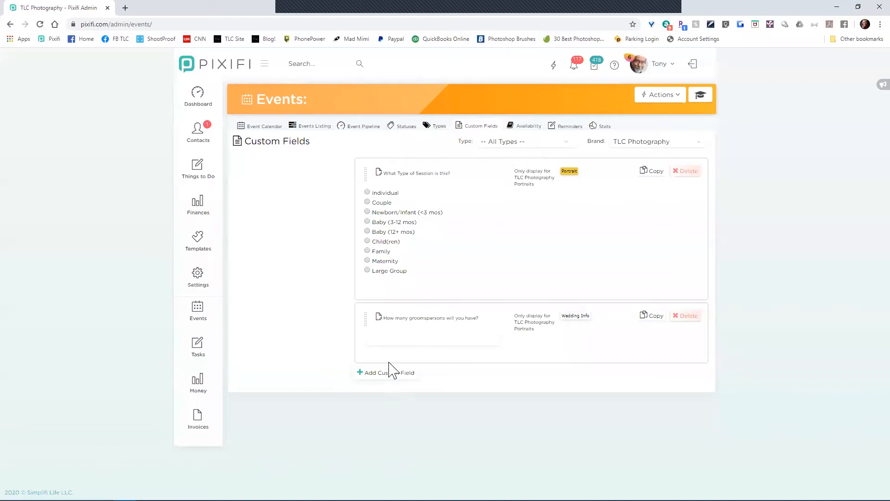
# Step: Start a single-line text field asking 'Do you want your session outside?'
pyautogui.click(389, 379)
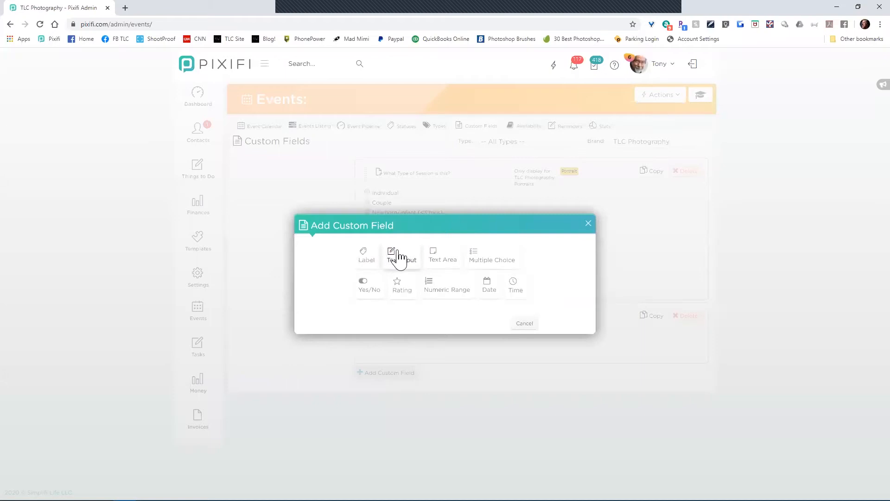
pyautogui.click(398, 259)
pyautogui.click(494, 218)
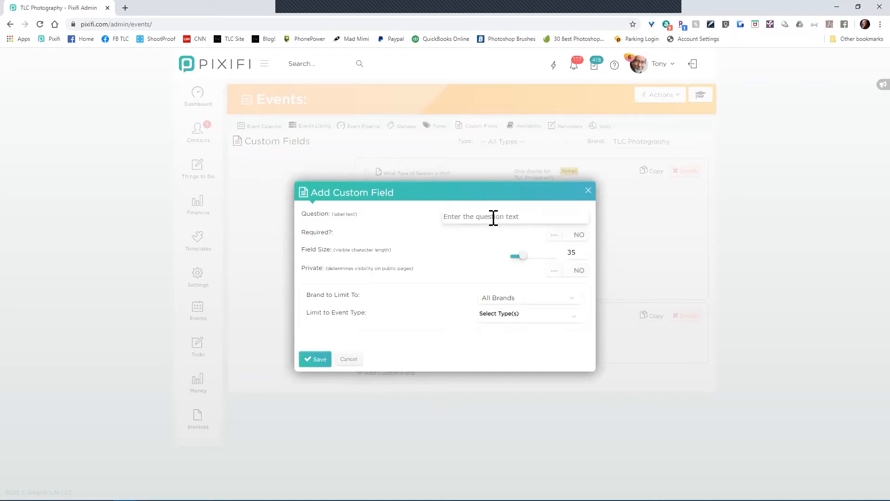
pyautogui.write('Do you want your session outside?')
# Step: Limit the draft field to the TLC Photography brand and Family Portraits events
pyautogui.click(524, 304)
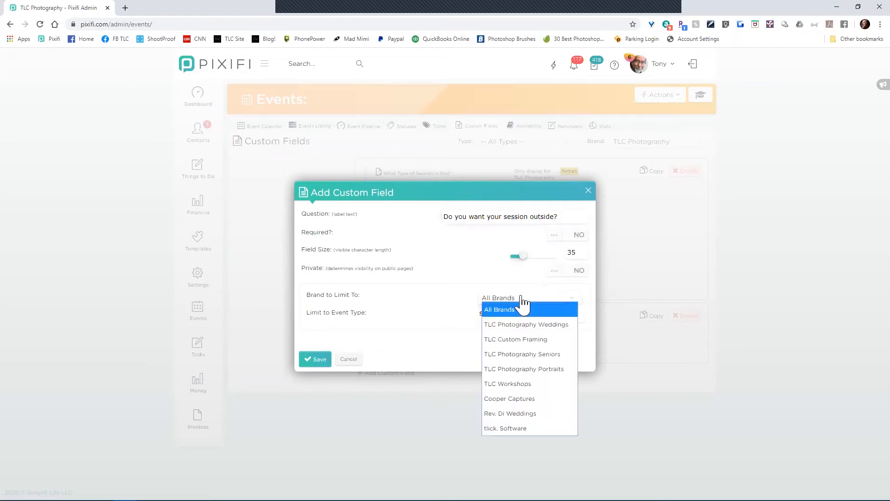
pyautogui.click(523, 370)
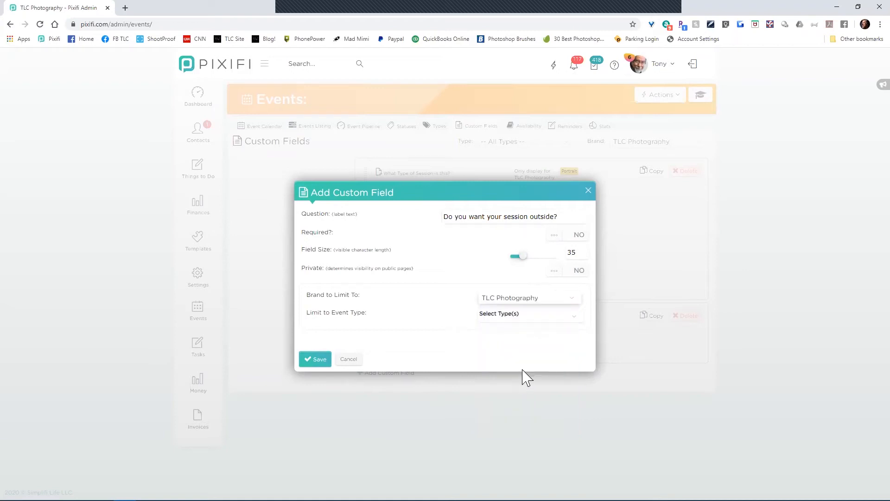
pyautogui.click(521, 325)
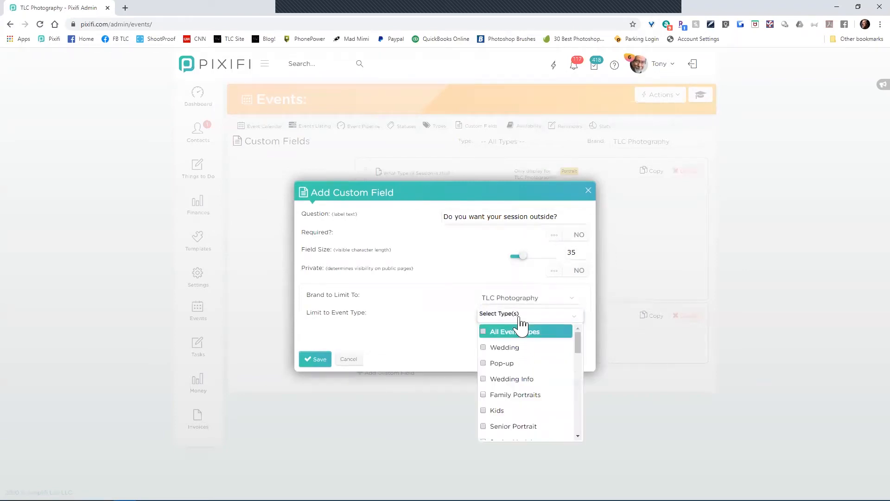
pyautogui.click(496, 398)
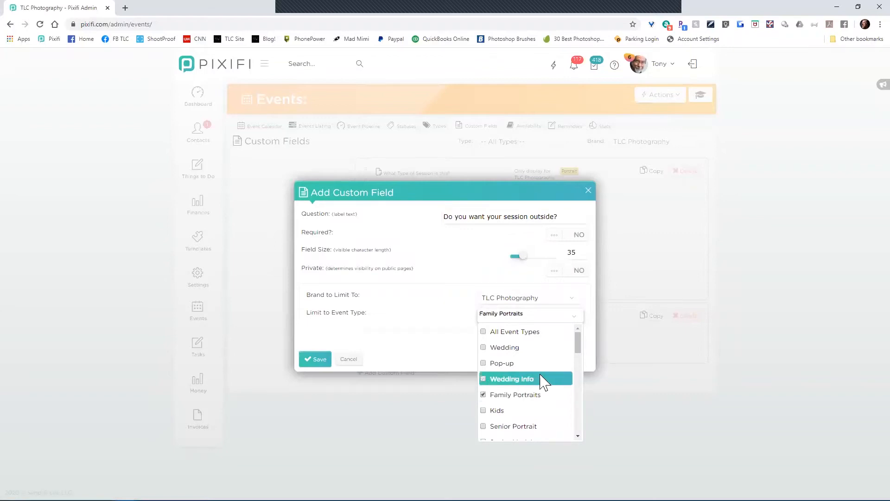
pyautogui.click(449, 329)
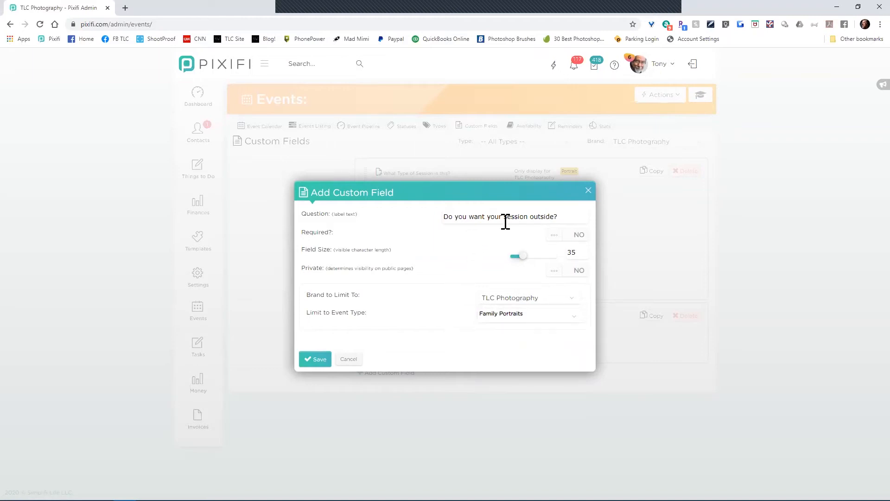
# Step: Recheck the brand and event type choices, then cancel the draft field unsaved
pyautogui.click(522, 303)
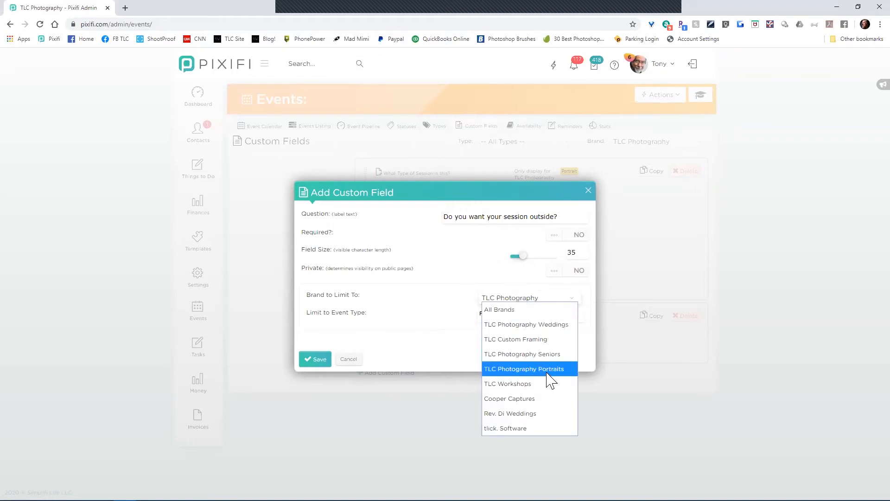
pyautogui.click(442, 338)
pyautogui.click(501, 321)
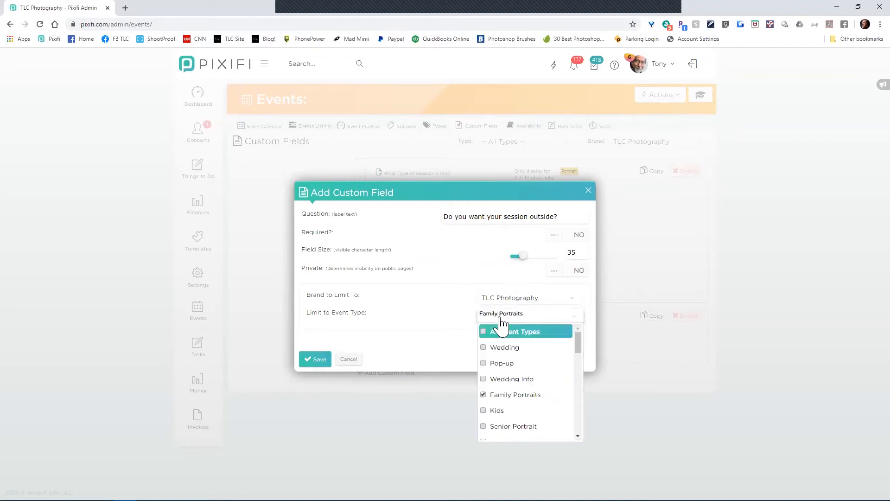
pyautogui.click(428, 344)
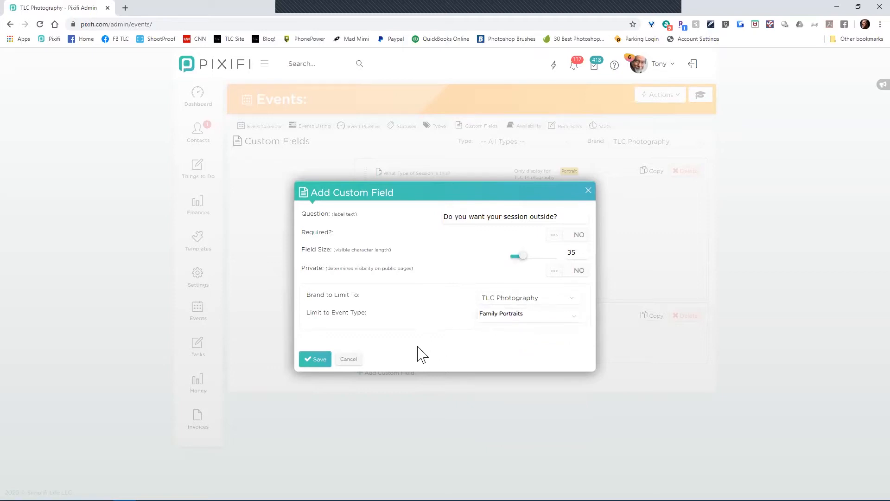
pyautogui.click(351, 359)
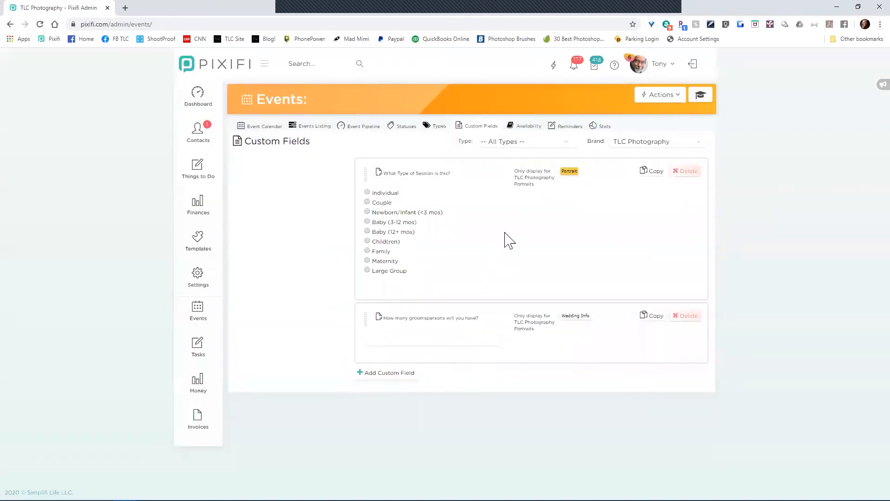
# Step: Filter the custom fields list to '-- All Brands --' and start a new custom field
pyautogui.click(622, 151)
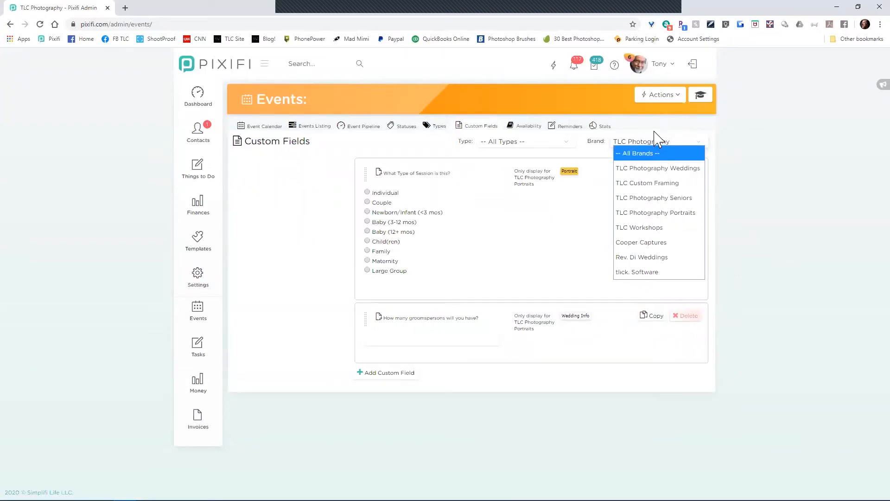
pyautogui.click(648, 154)
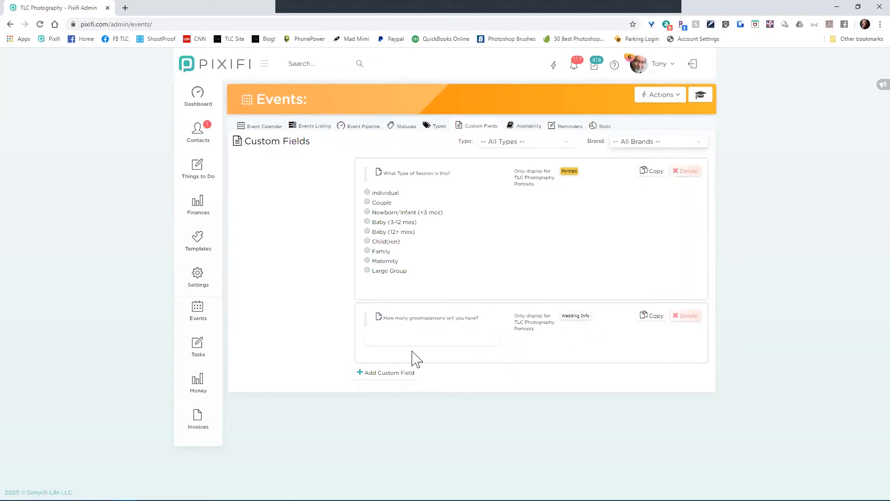
pyautogui.click(388, 379)
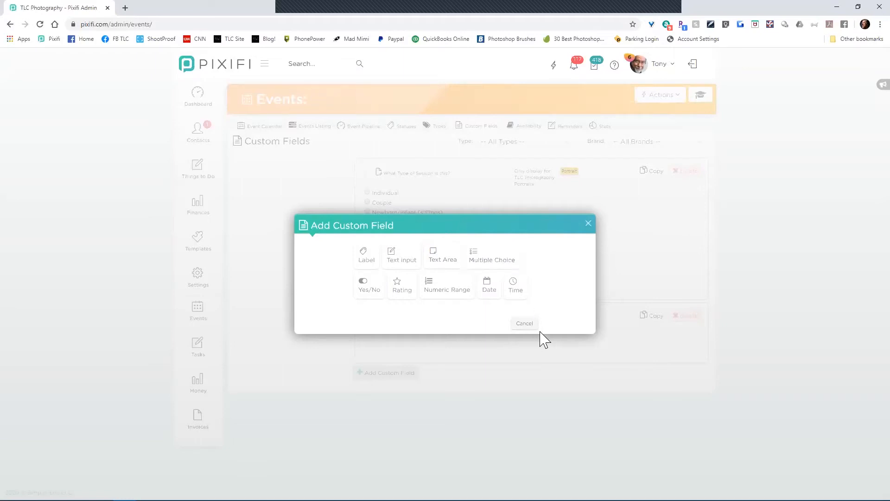
# Step: Cancel the new custom field without choosing a field type
pyautogui.click(524, 323)
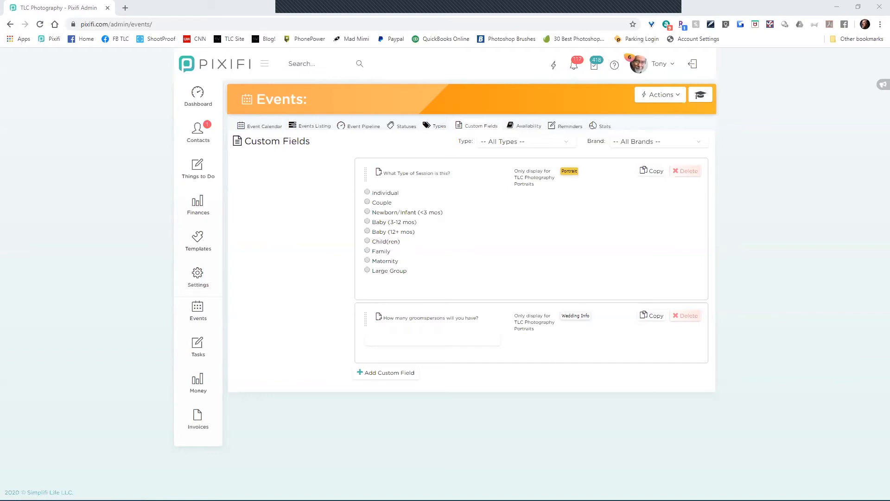
# Step: Open Contacts > Clients, search for the client by name, and open their record
pyautogui.moveTo(212, 83)
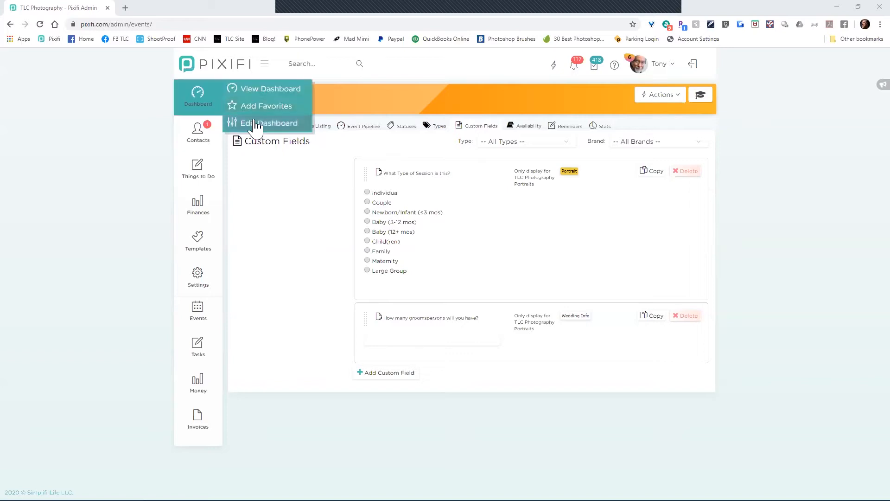
pyautogui.moveTo(199, 146)
pyautogui.click(254, 126)
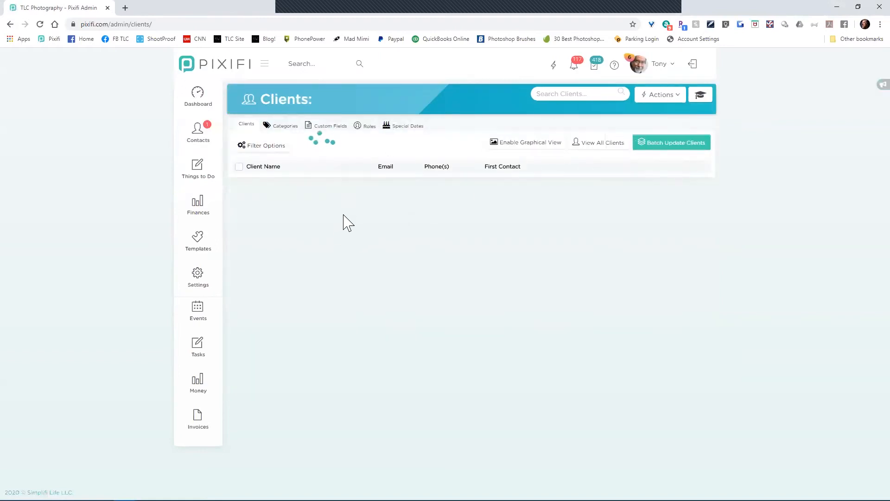
pyautogui.click(311, 64)
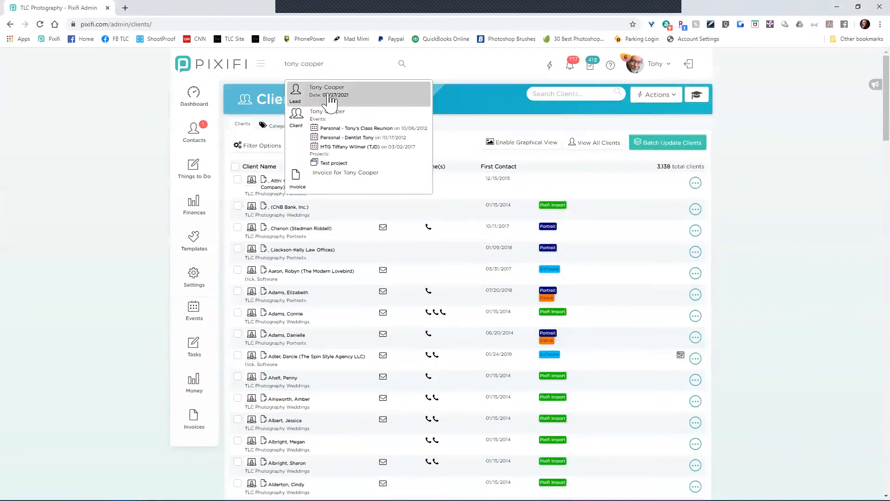
pyautogui.click(337, 127)
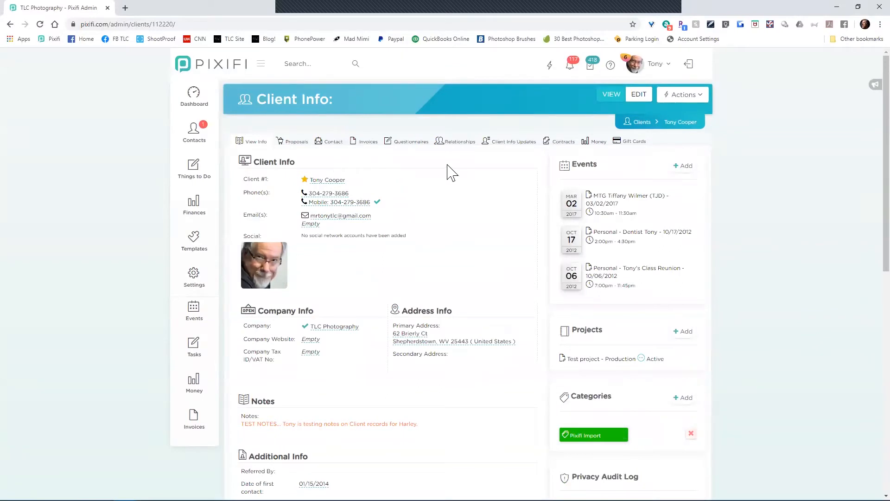
# Step: Put the client's Client Info record into edit mode
pyautogui.click(643, 95)
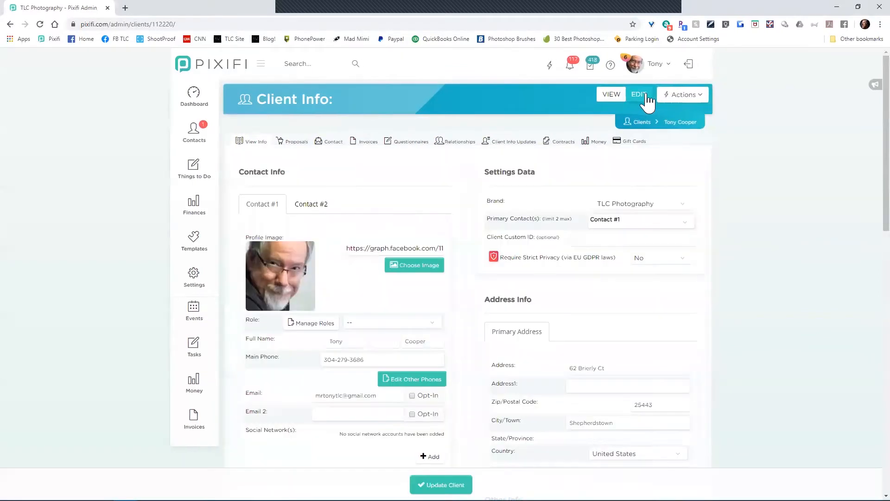
# Step: Scroll down to the client's Custom Fields and open the children's-ages answer choices
pyautogui.scroll(-2, 320, 250)
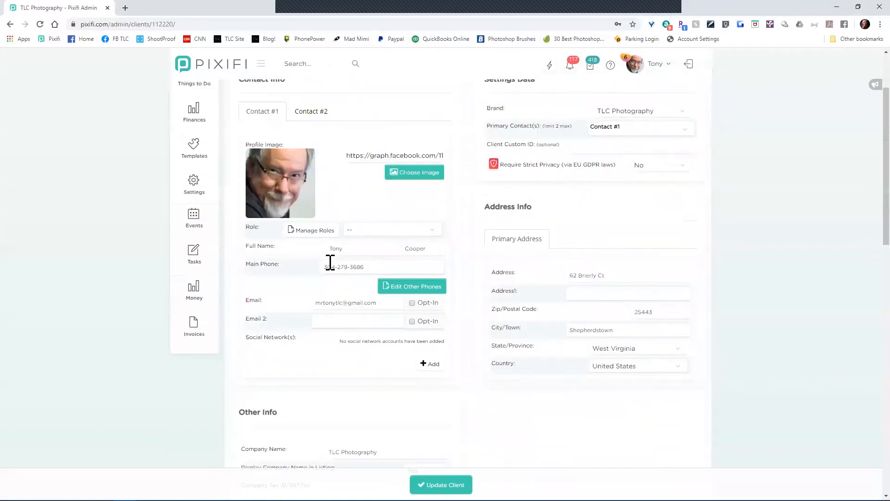
pyautogui.scroll(-7, 330, 262)
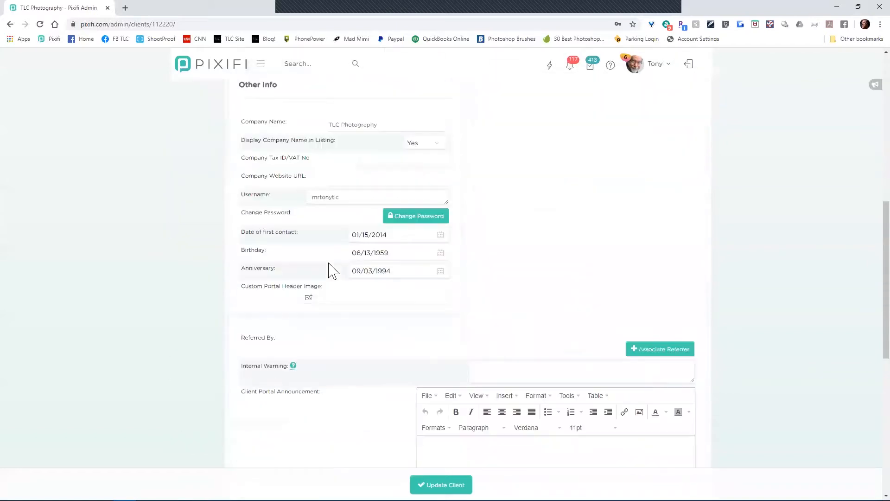
pyautogui.click(494, 318)
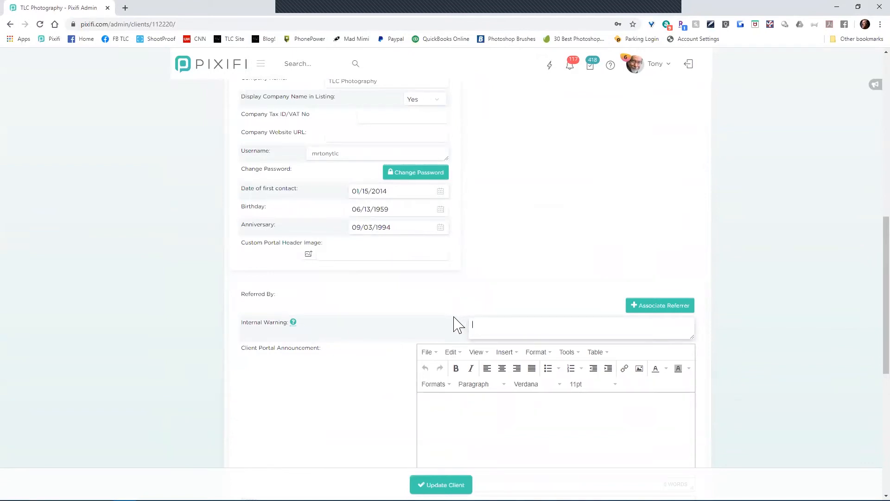
pyautogui.scroll(4, 457, 327)
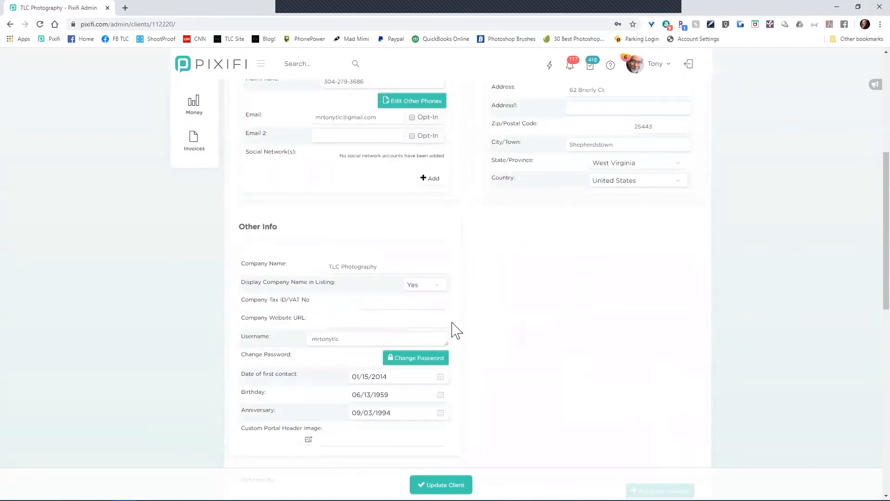
pyautogui.scroll(6, 501, 282)
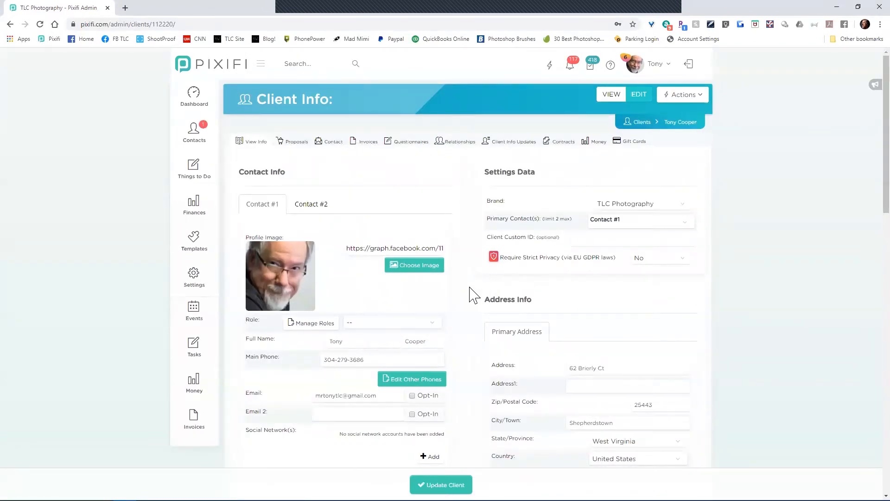
pyautogui.scroll(-9, 473, 294)
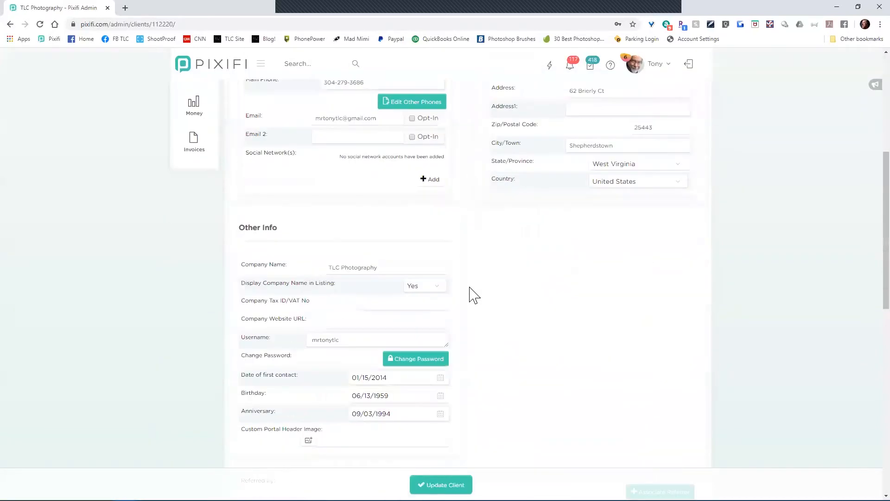
pyautogui.click(477, 371)
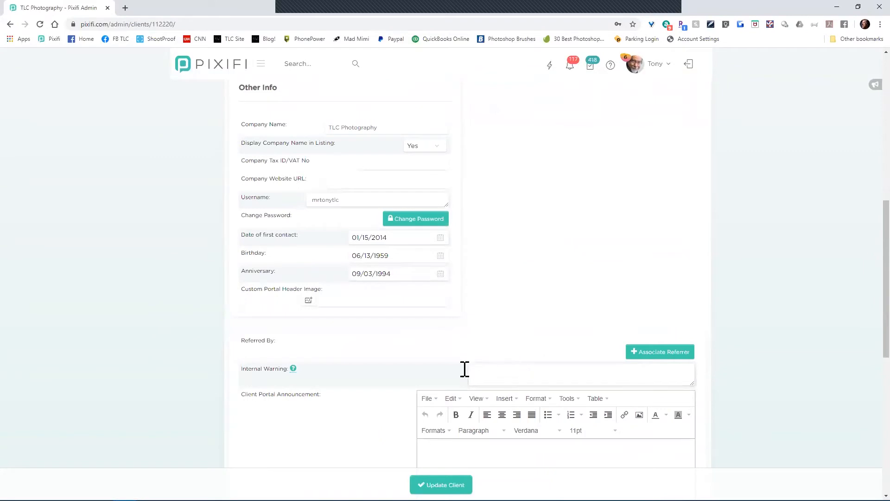
pyautogui.scroll(-6, 417, 378)
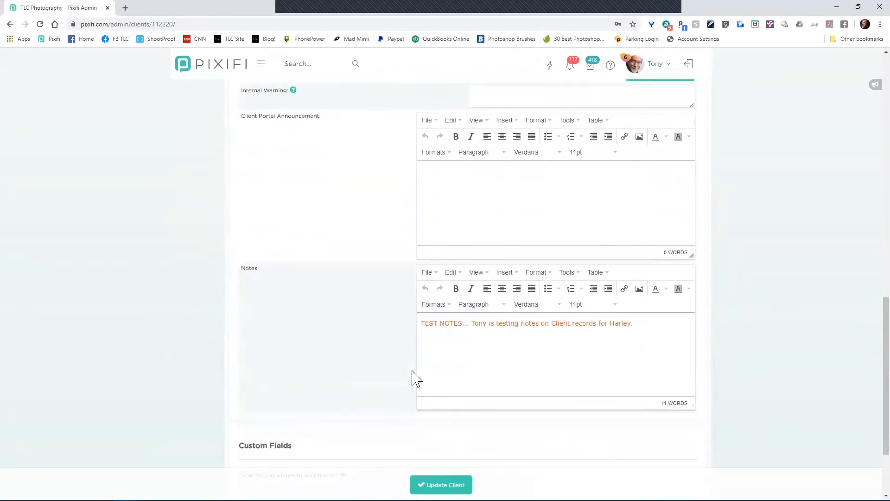
pyautogui.scroll(-2, 543, 357)
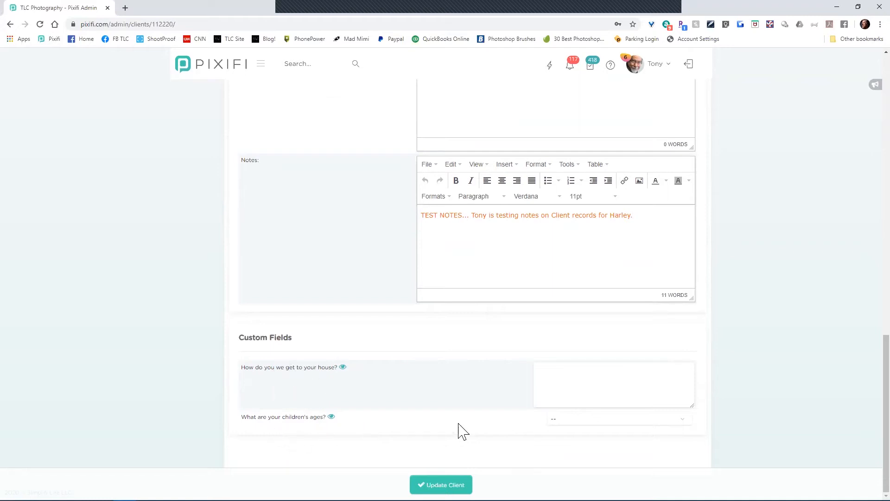
pyautogui.click(594, 419)
pyautogui.click(579, 446)
pyautogui.scroll(10, 443, 424)
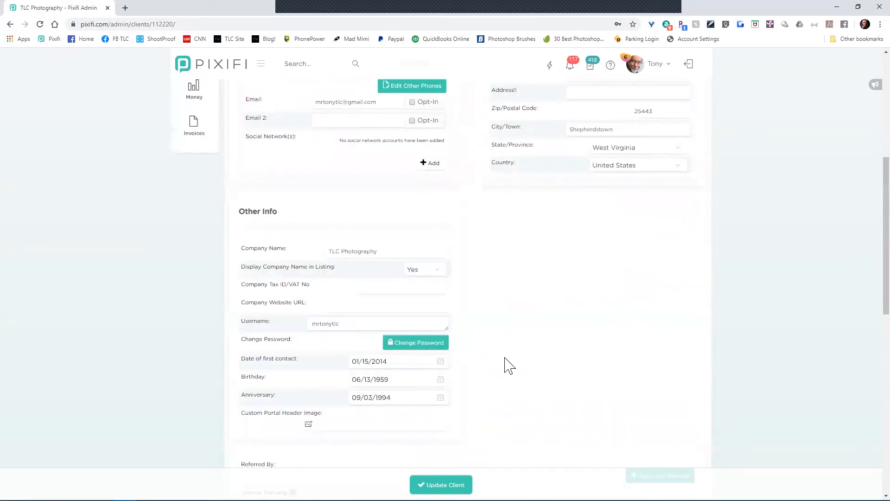
pyautogui.scroll(4, 508, 366)
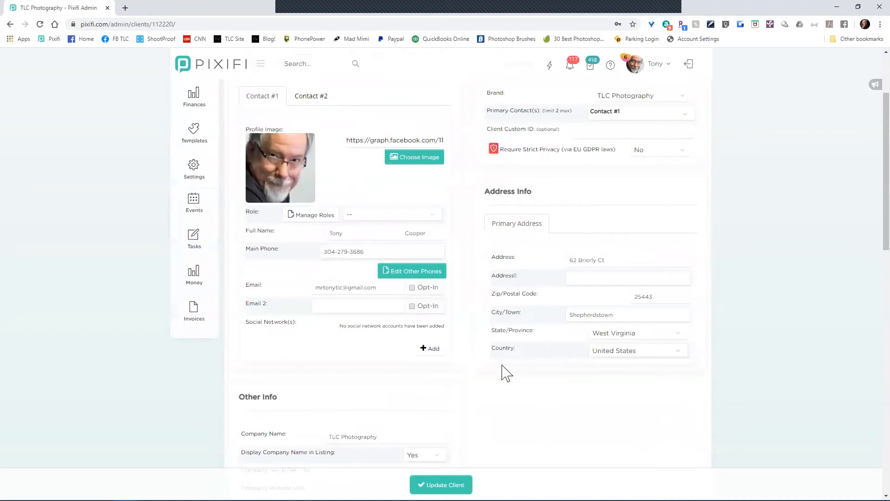
pyautogui.scroll(-8, 503, 370)
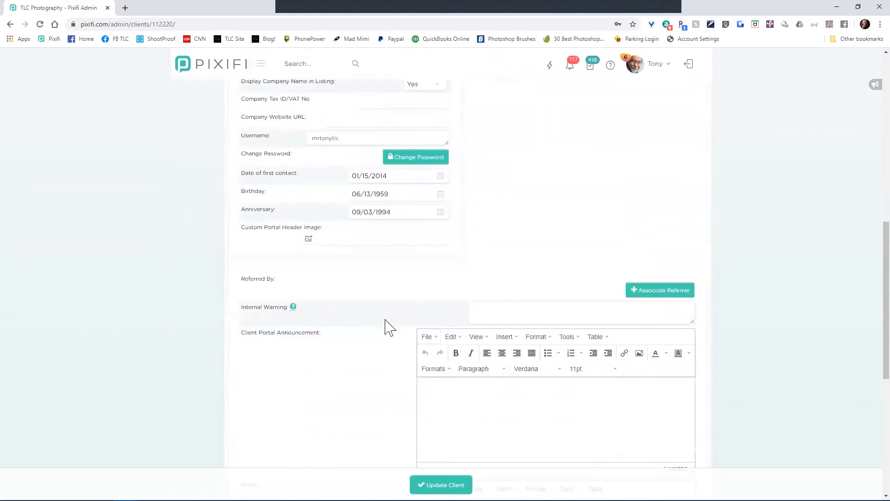
pyautogui.click(488, 304)
pyautogui.scroll(6, 490, 306)
pyautogui.scroll(5, 491, 310)
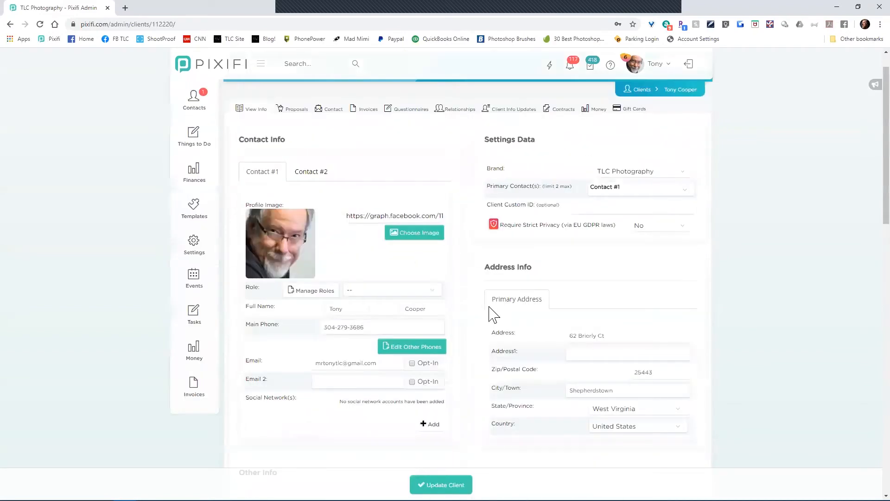
pyautogui.scroll(-12, 469, 330)
pyautogui.scroll(-3, 414, 337)
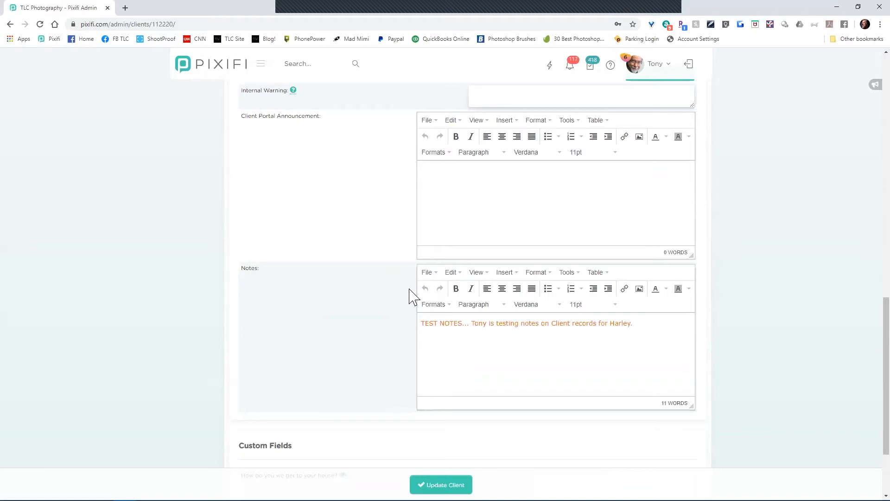
pyautogui.scroll(1, 410, 295)
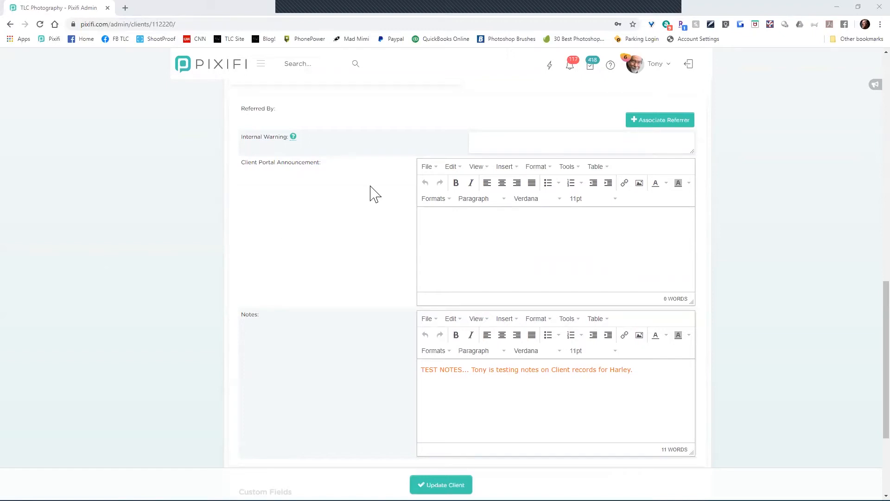
pyautogui.scroll(4, 367, 223)
pyautogui.scroll(12, 368, 223)
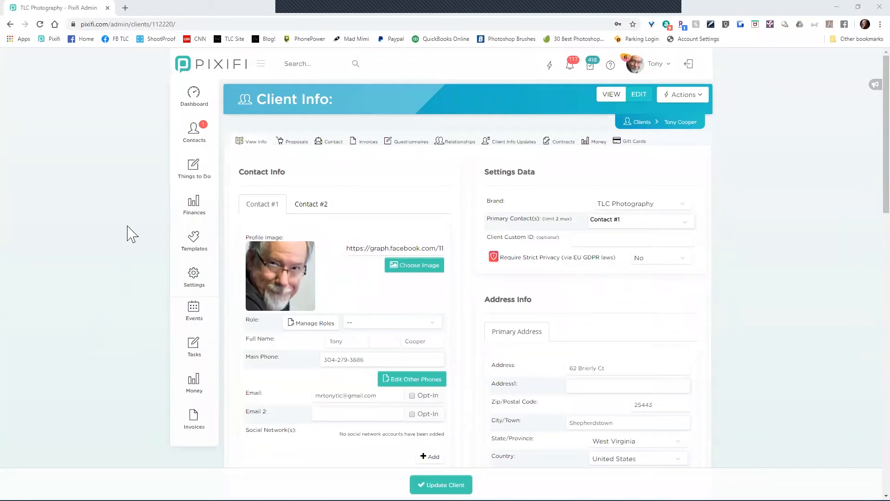
# Step: Return to the Clients list via the breadcrumb and open the client Custom Fields page
pyautogui.moveTo(193, 279)
pyautogui.moveTo(297, 289)
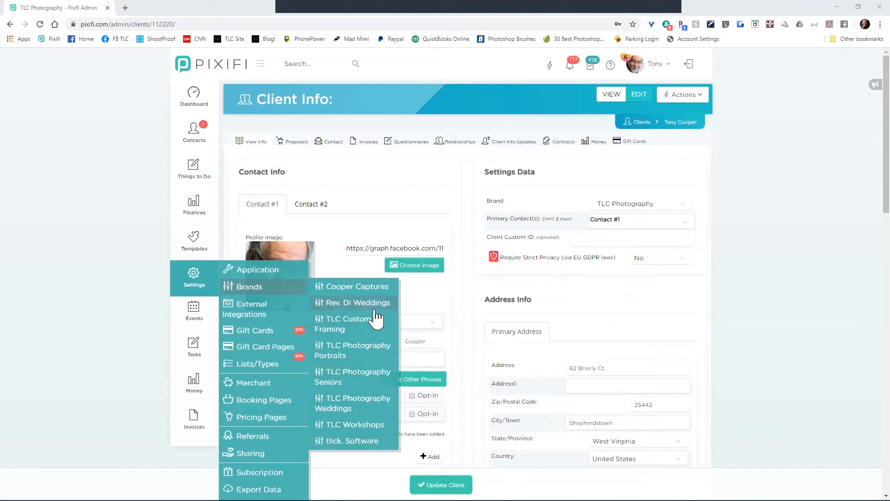
pyautogui.moveTo(193, 139)
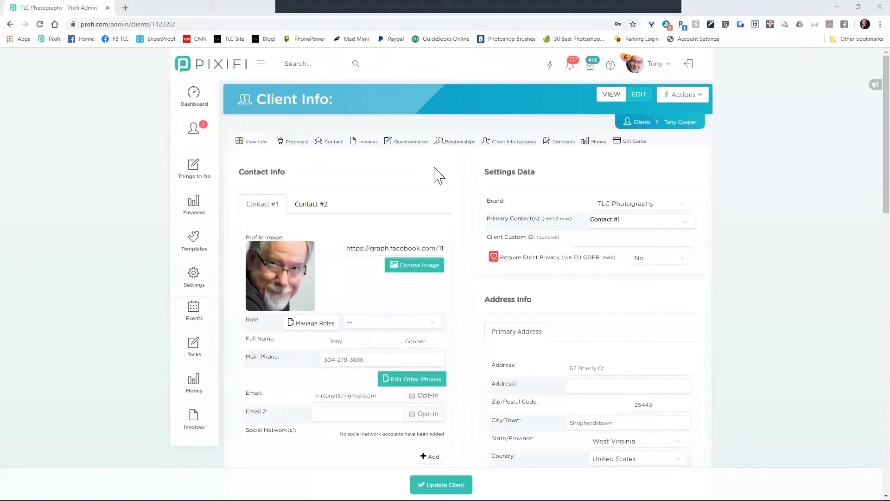
pyautogui.click(647, 125)
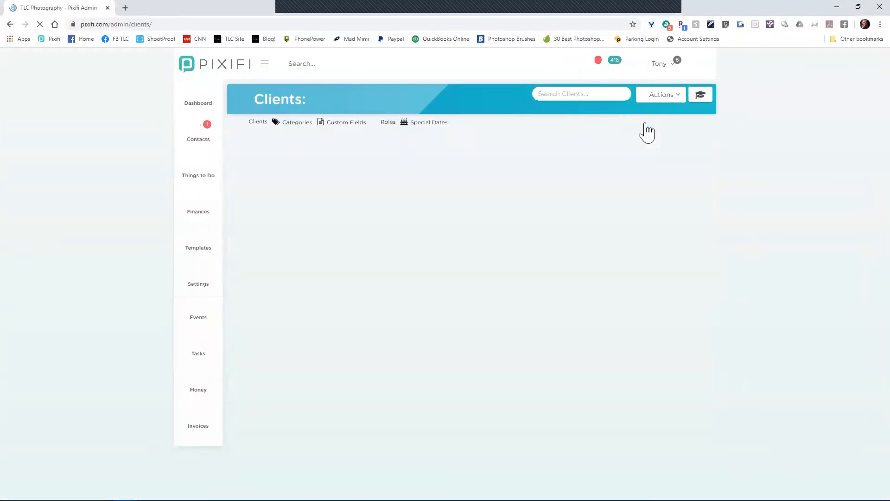
pyautogui.click(337, 130)
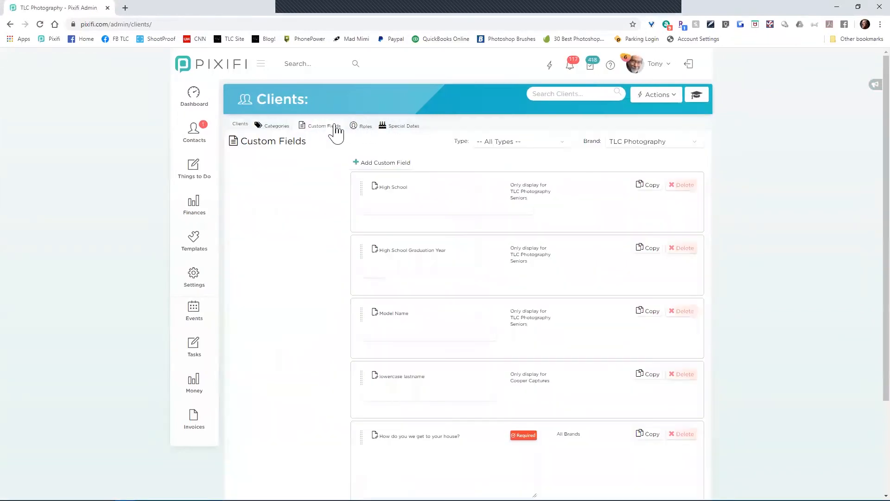
# Step: Switch the Brand filter from All Brands to TLC Photography, then start a new client custom field
pyautogui.click(658, 144)
pyautogui.click(654, 154)
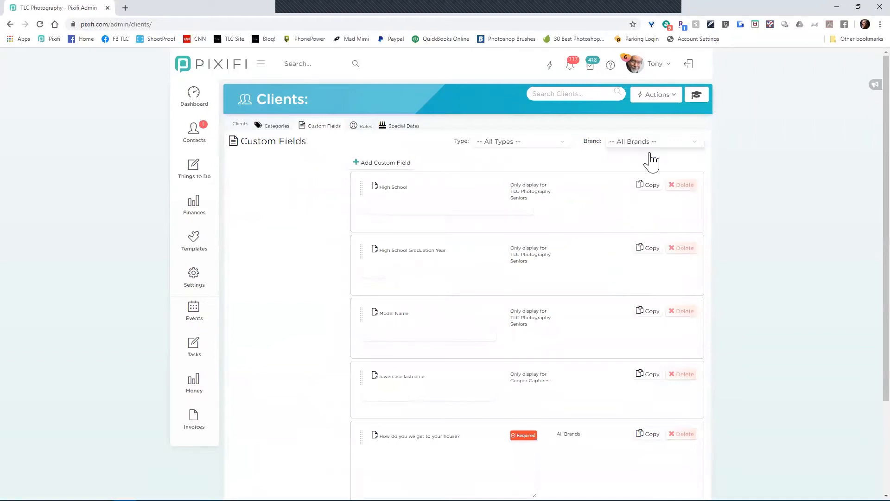
pyautogui.click(656, 144)
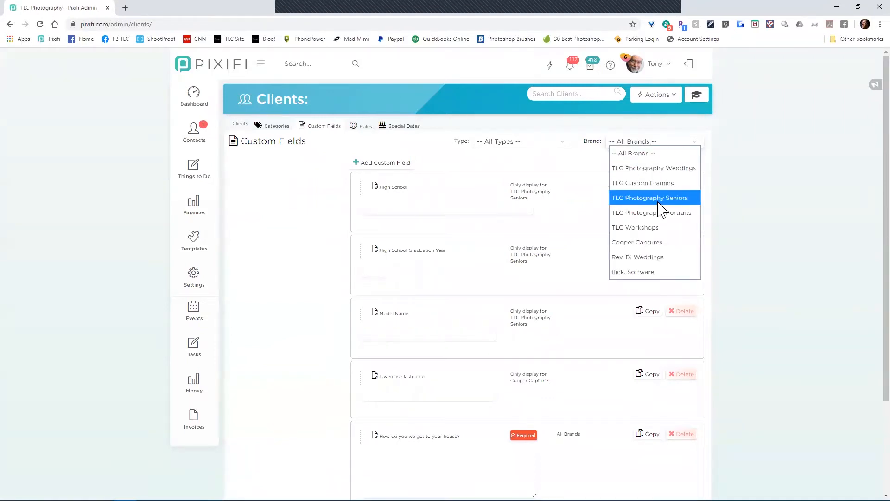
pyautogui.click(659, 213)
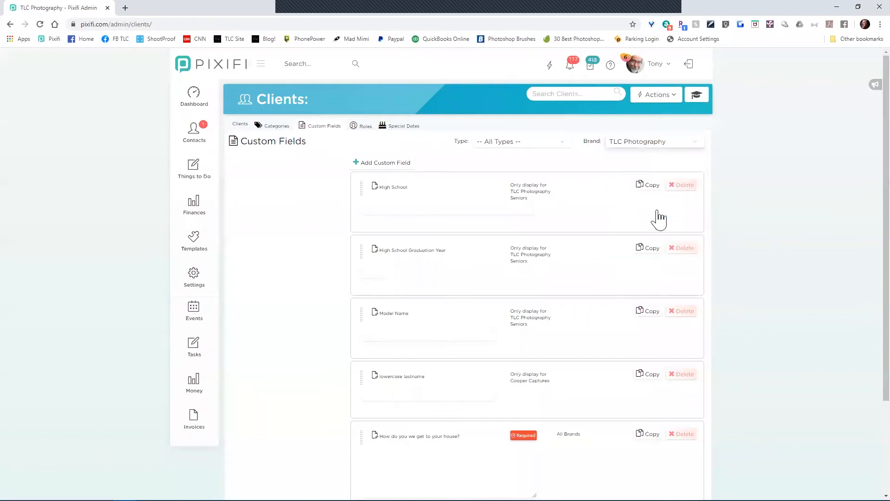
pyautogui.click(385, 163)
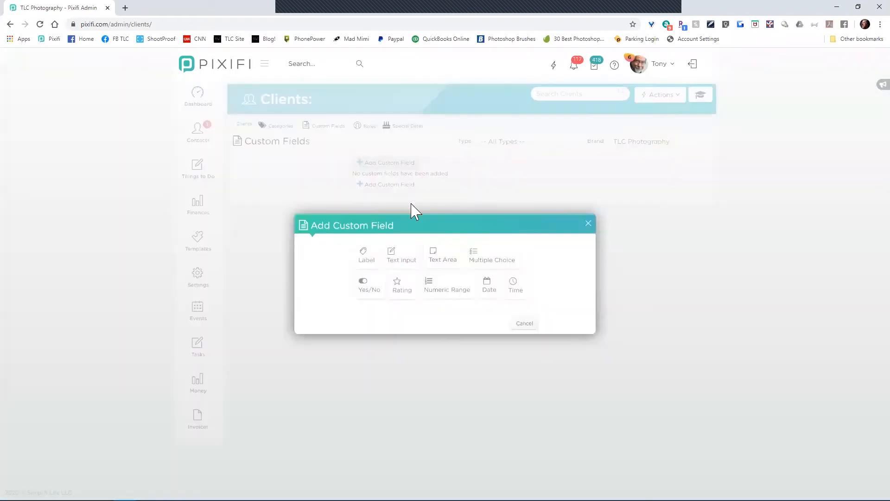
# Step: Save a text-input field 'What kind of portraits are you interested in?' limited to TLC Photography Portraits
pyautogui.click(403, 260)
pyautogui.click(501, 216)
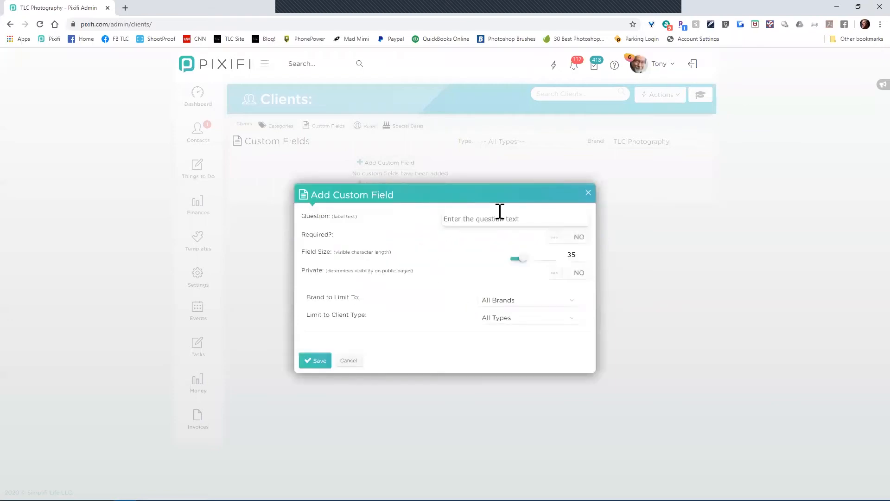
pyautogui.write('What kind of portraits are you interestined in?')
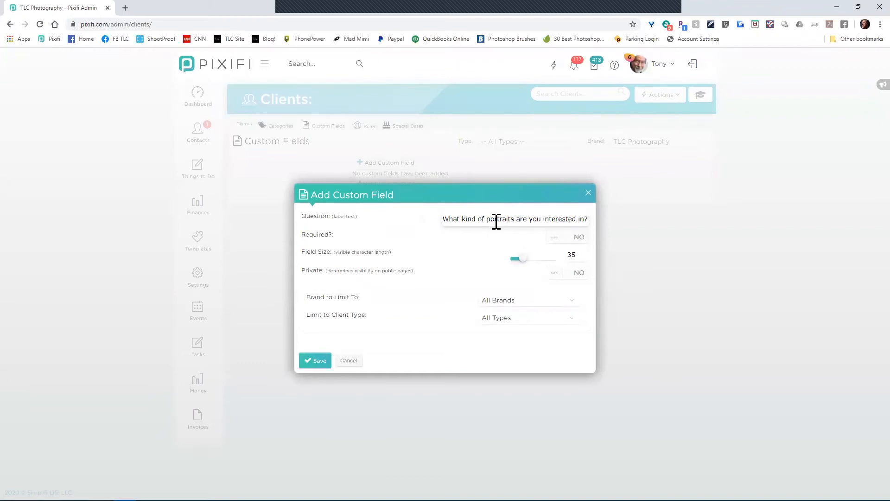
pyautogui.click(516, 310)
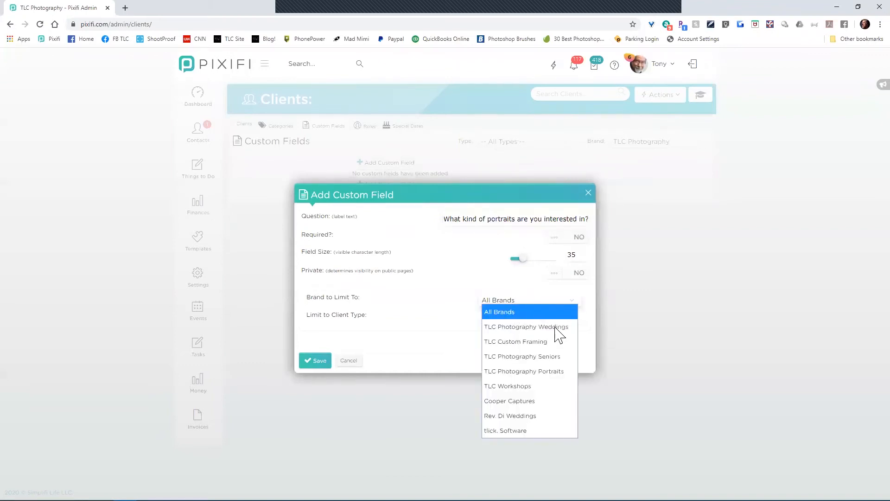
pyautogui.click(548, 379)
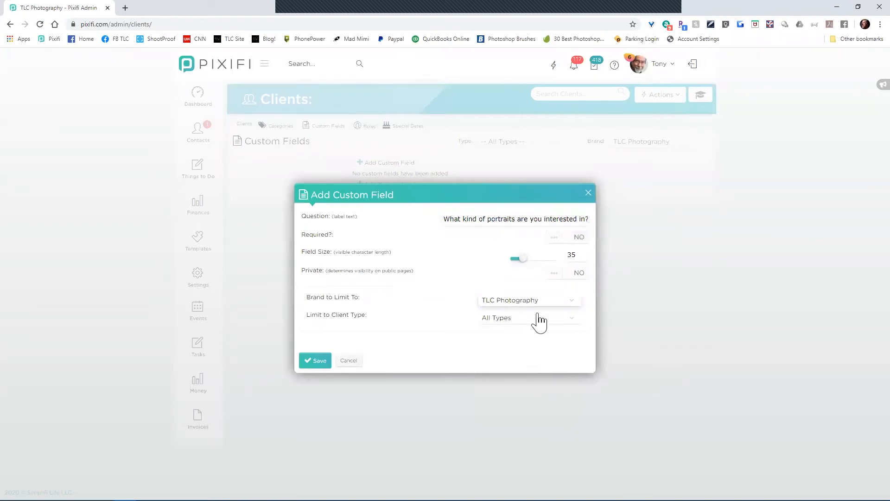
pyautogui.click(540, 304)
pyautogui.click(538, 372)
pyautogui.click(314, 361)
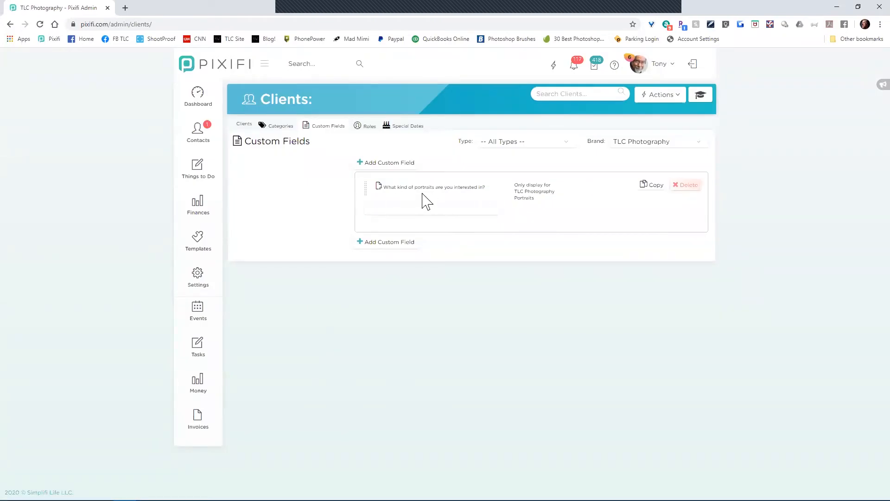
# Step: Filter custom fields by brand to TLC Photography Seniors, then to TLC Photography Weddings
pyautogui.click(671, 146)
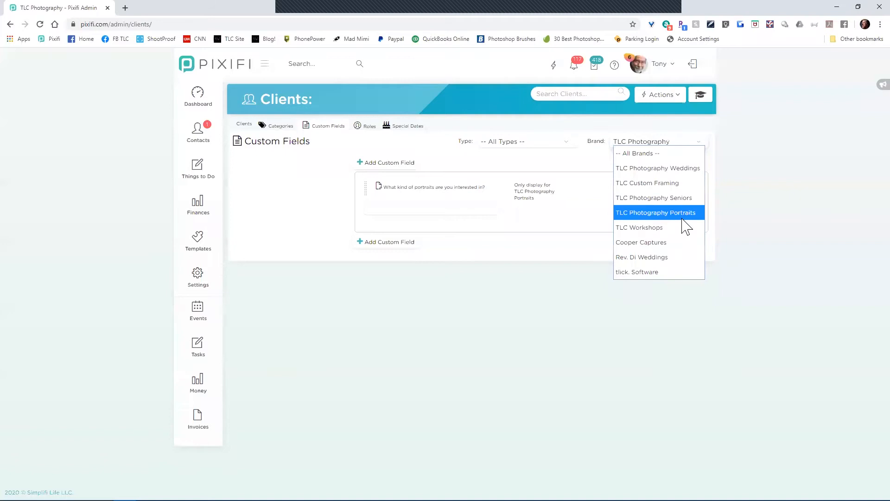
pyautogui.click(496, 265)
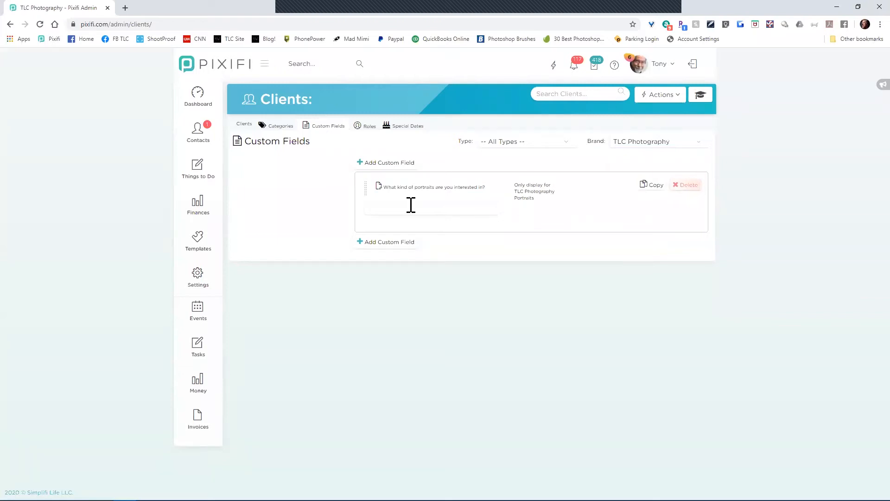
pyautogui.click(683, 145)
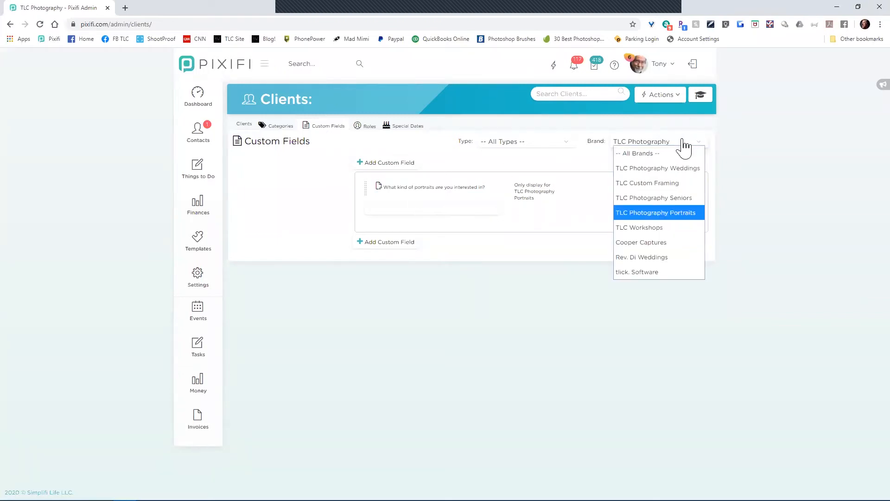
pyautogui.click(667, 200)
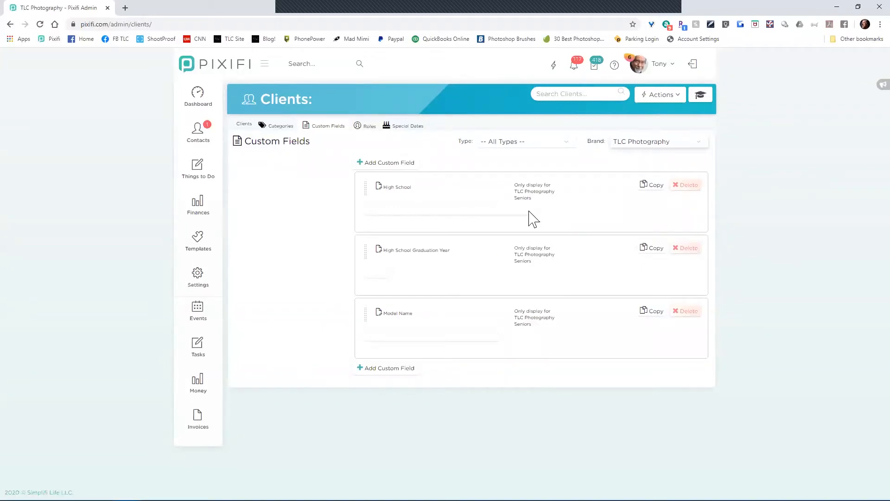
pyautogui.click(654, 147)
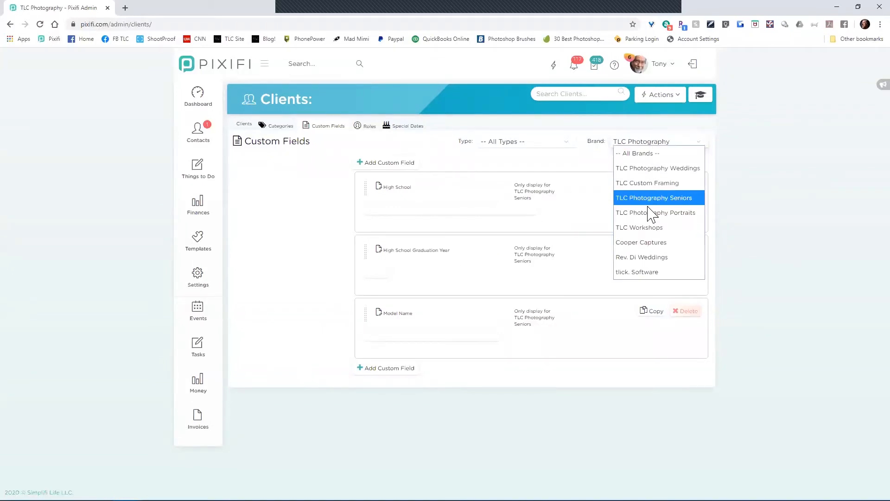
pyautogui.click(651, 172)
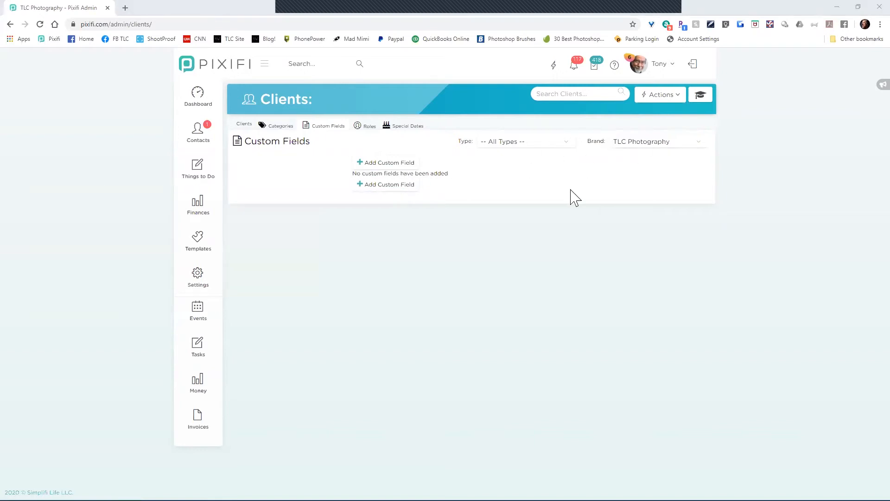
# Step: Look through the brand and client type filter lists and the client categories, changing nothing
pyautogui.click(638, 148)
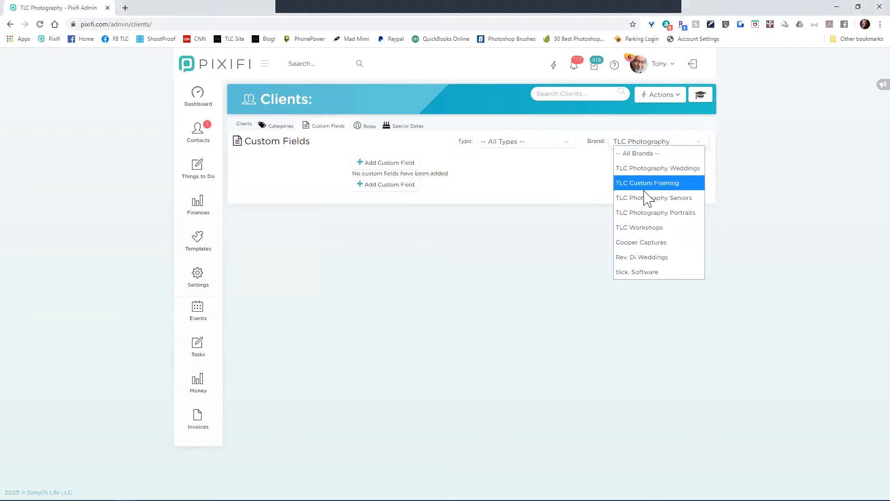
pyautogui.click(583, 172)
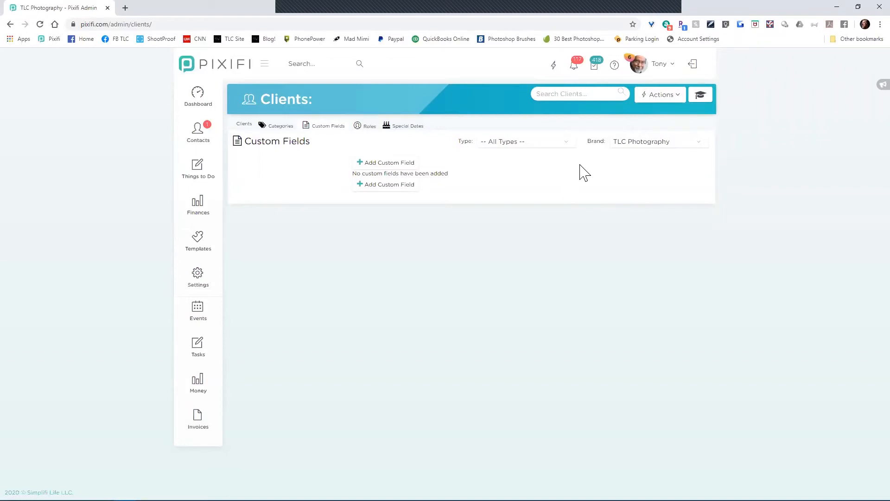
pyautogui.click(541, 148)
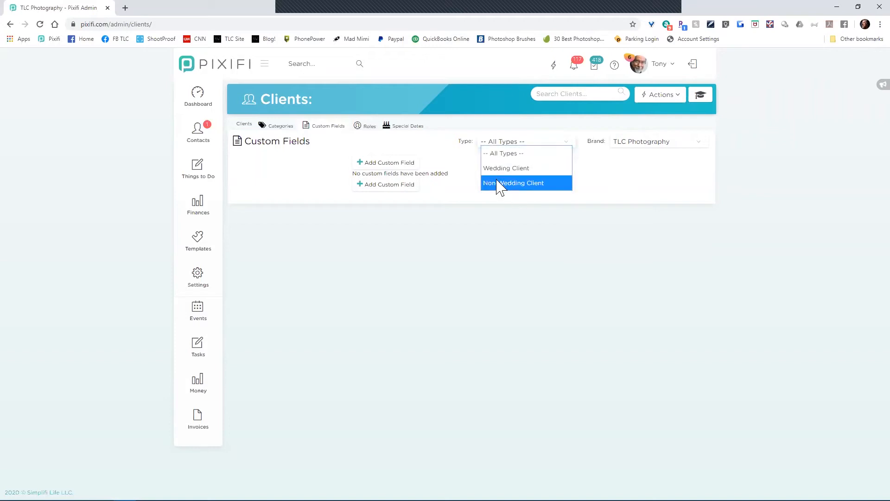
pyautogui.click(464, 160)
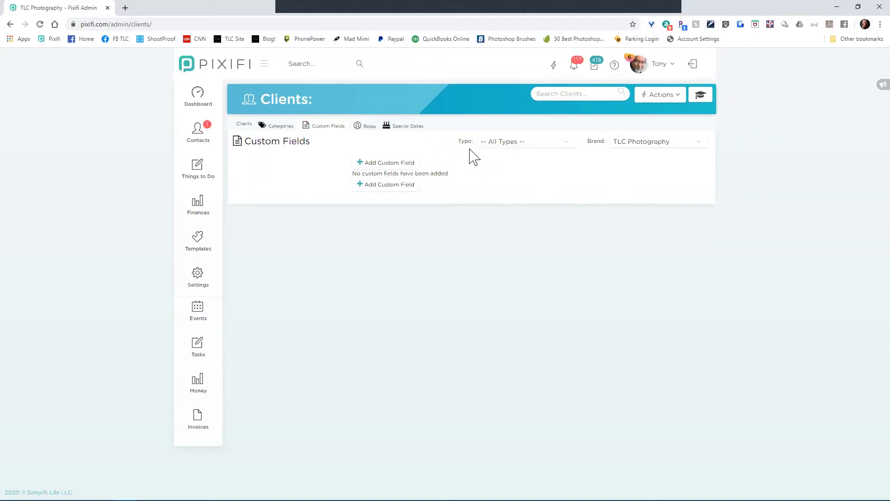
pyautogui.click(508, 145)
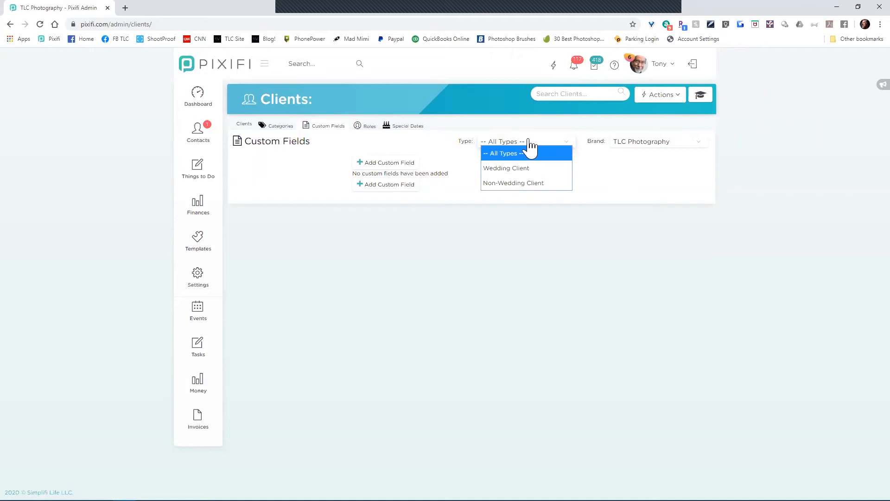
pyautogui.click(284, 127)
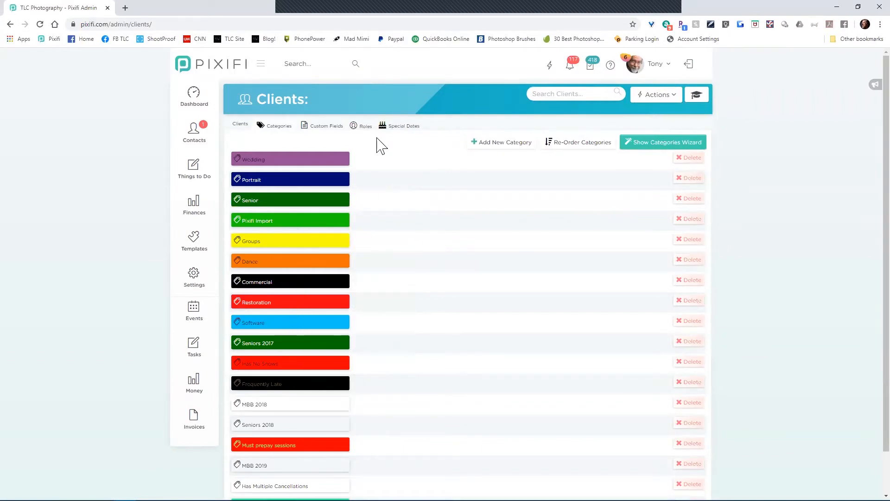
pyautogui.click(313, 129)
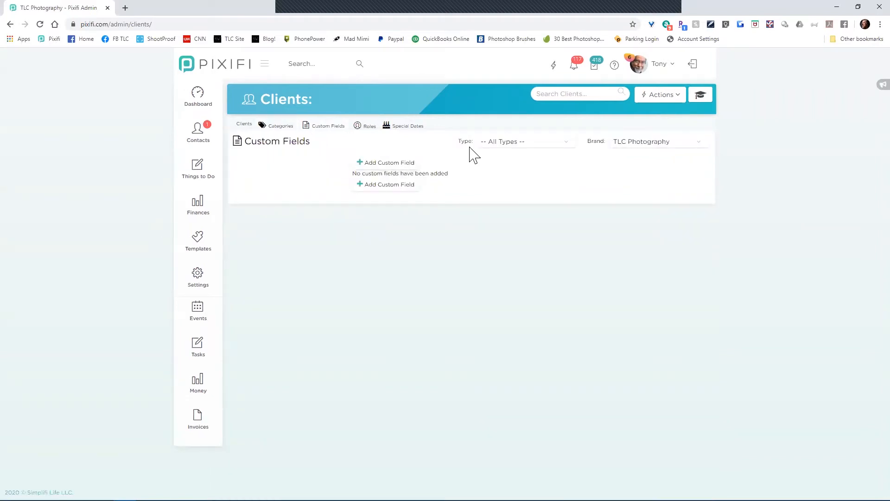
# Step: Filter the custom fields list to the TLC Photography Portraits brand
pyautogui.click(568, 143)
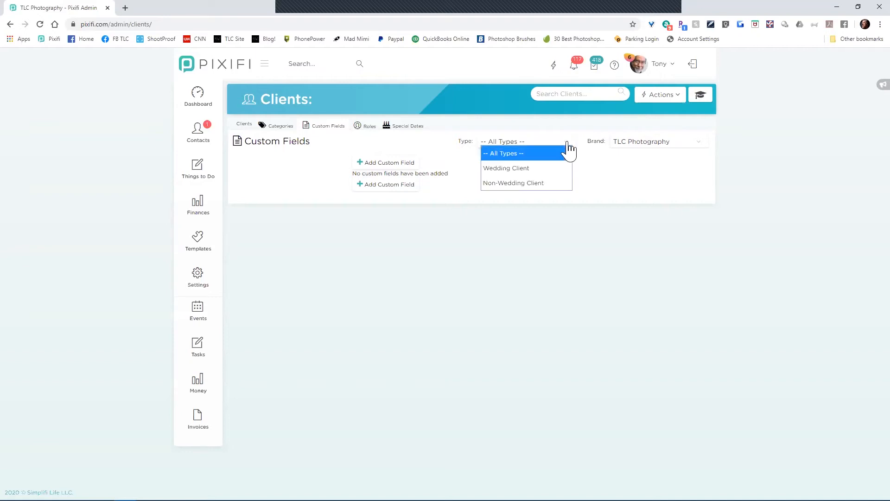
pyautogui.click(608, 188)
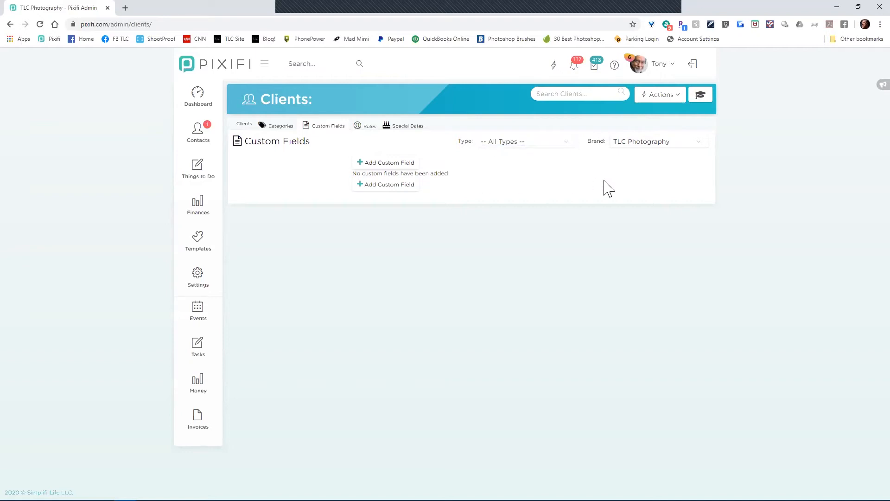
pyautogui.click(639, 147)
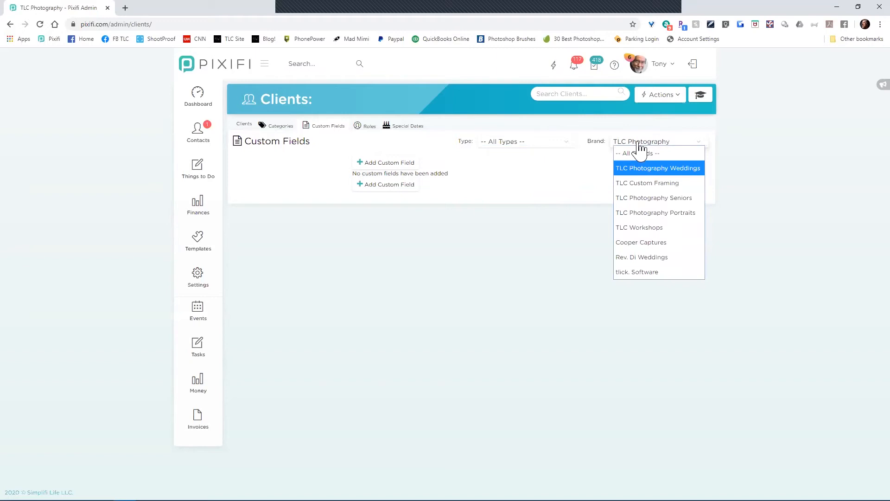
pyautogui.click(675, 213)
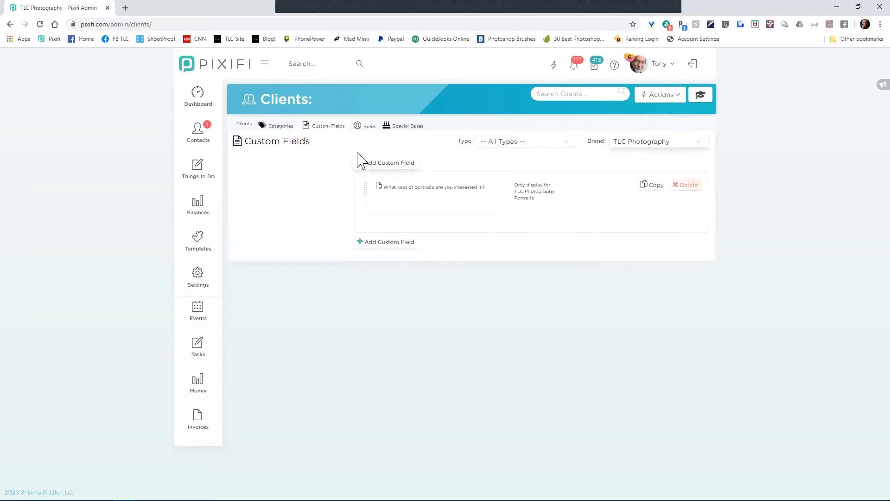
# Step: Back on Custom Fields from Categories, filter the list to TLC Photography Seniors and review type options
pyautogui.click(281, 127)
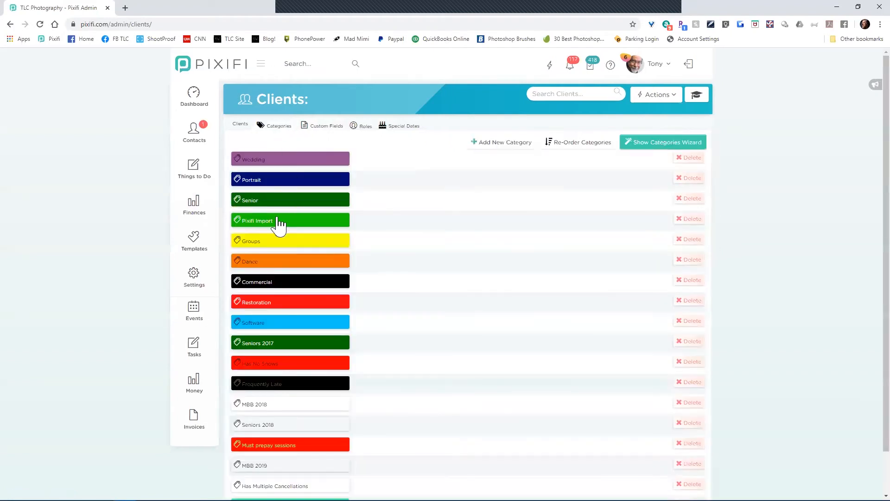
pyautogui.click(325, 125)
pyautogui.click(667, 148)
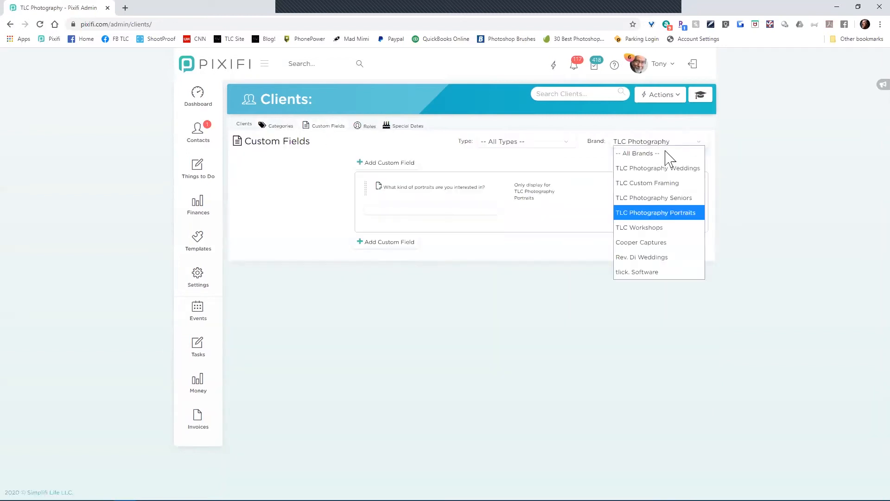
pyautogui.click(673, 200)
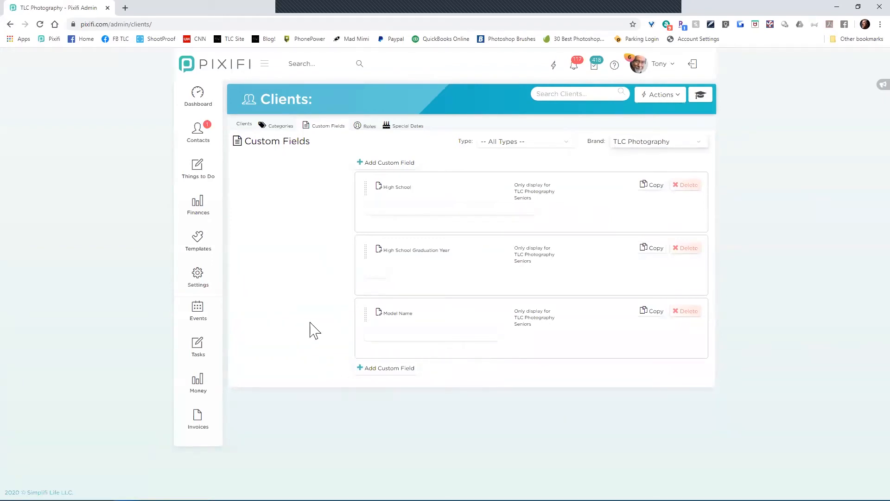
pyautogui.click(513, 143)
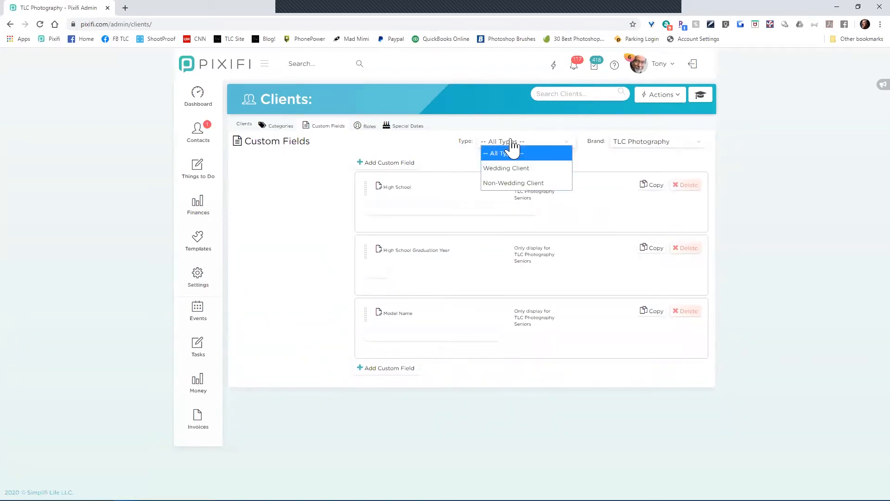
pyautogui.click(513, 142)
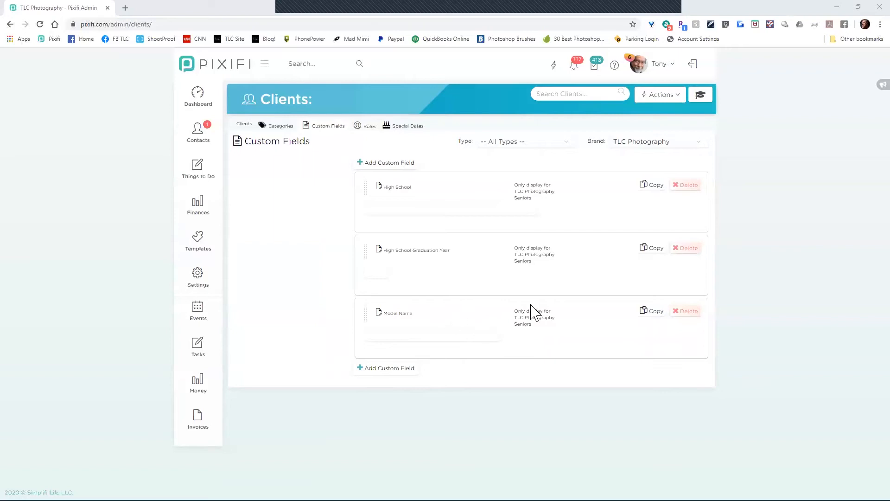
# Step: Leave Model Name unchanged and save a new Text Area field labelled 'TEst'
pyautogui.click(398, 313)
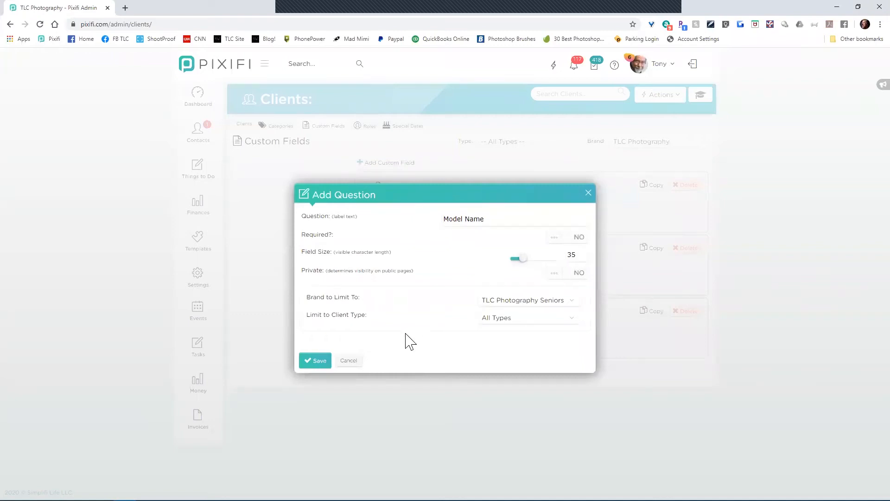
pyautogui.click(353, 361)
pyautogui.click(377, 369)
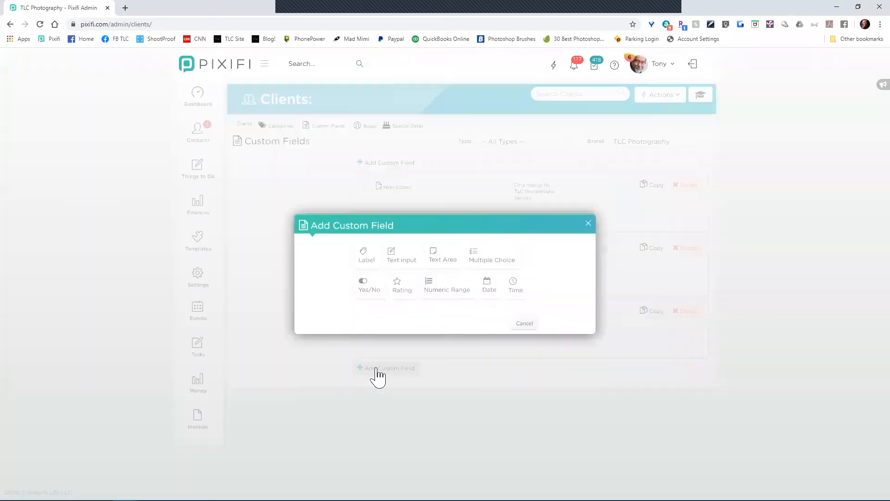
pyautogui.click(432, 262)
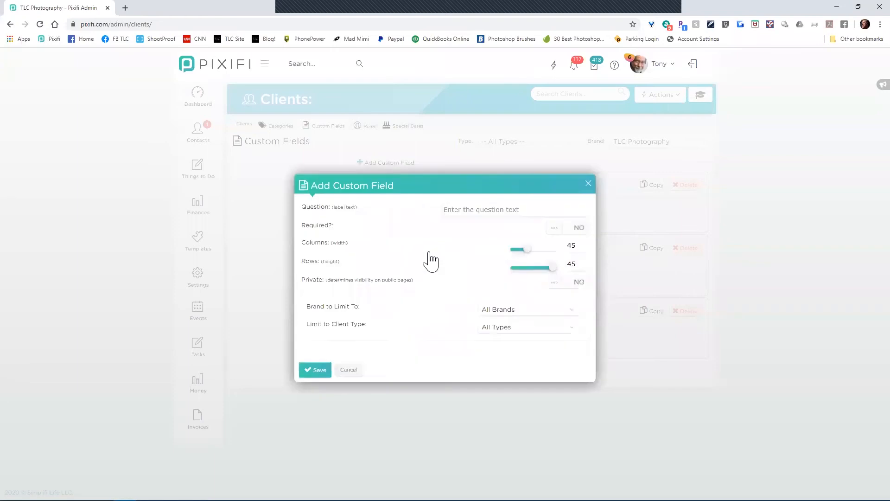
pyautogui.click(500, 209)
pyautogui.write('TEst')
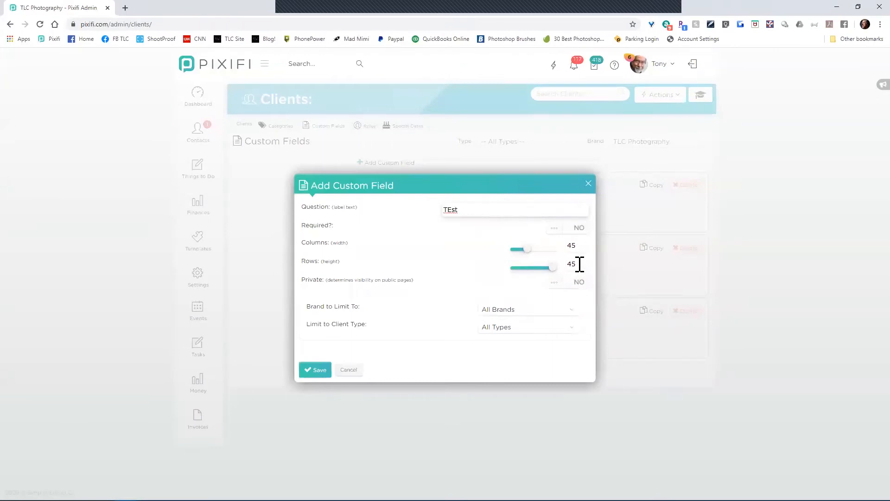
pyautogui.click(326, 376)
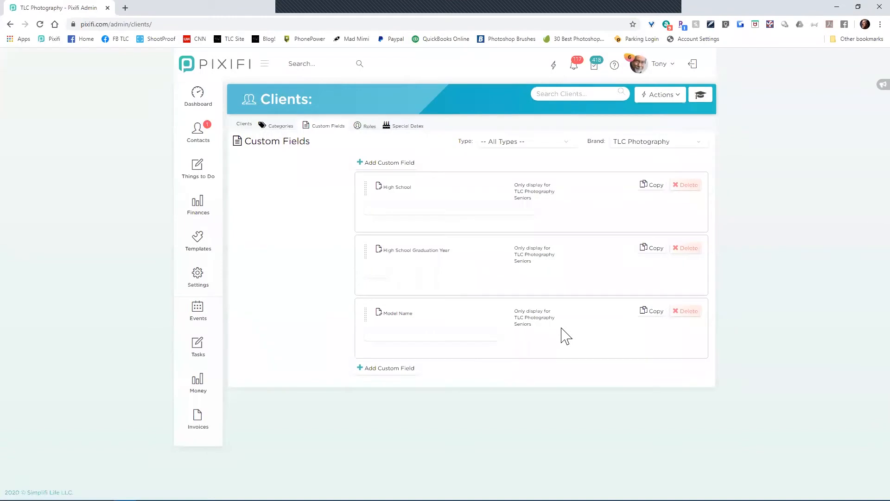
# Step: Show custom fields for All Brands and scroll through the full list
pyautogui.click(656, 143)
pyautogui.click(655, 154)
pyautogui.scroll(-6, 425, 357)
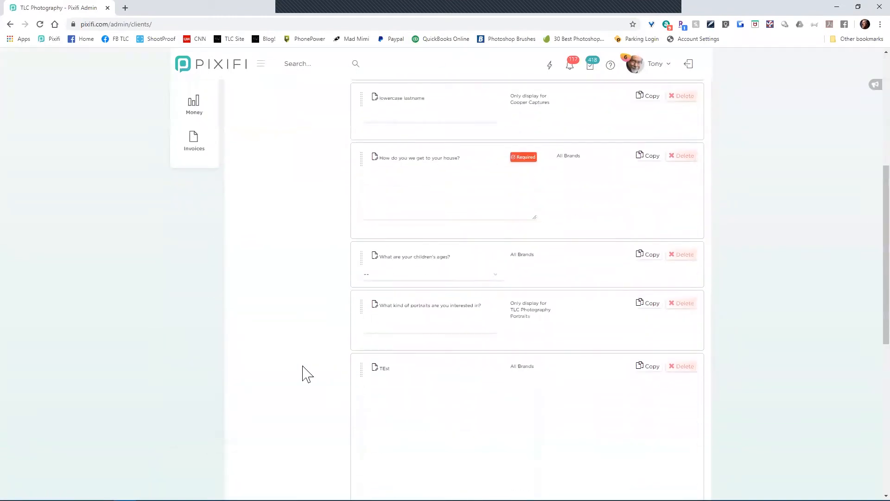
pyautogui.scroll(-7, 307, 373)
pyautogui.scroll(4, 307, 374)
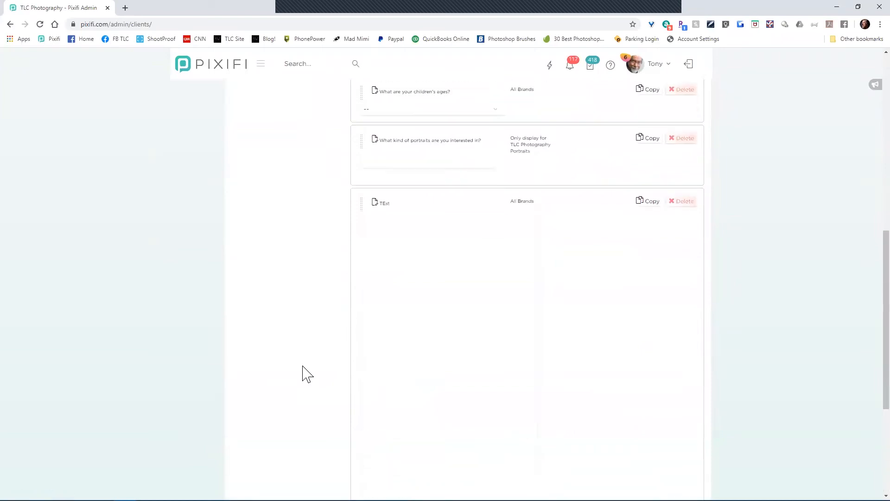
pyautogui.scroll(1, 307, 374)
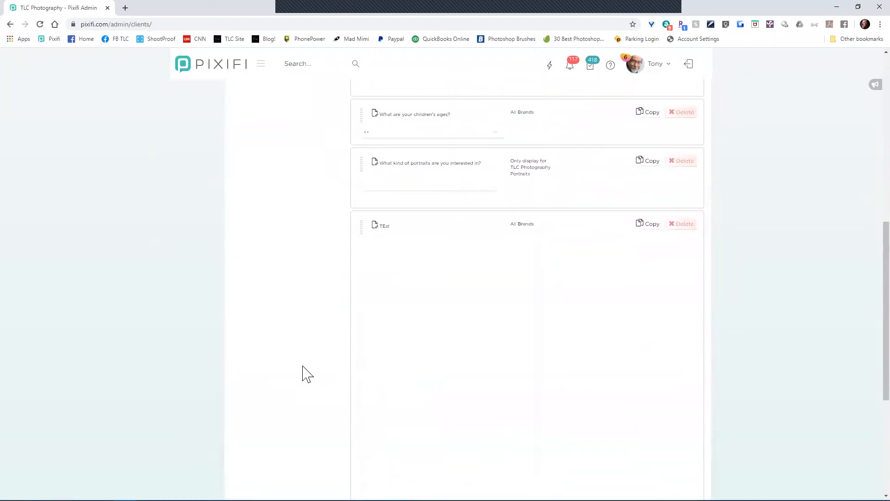
# Step: Change the TEst text area to 10 rows, save it, and enlarge its preview
pyautogui.click(386, 229)
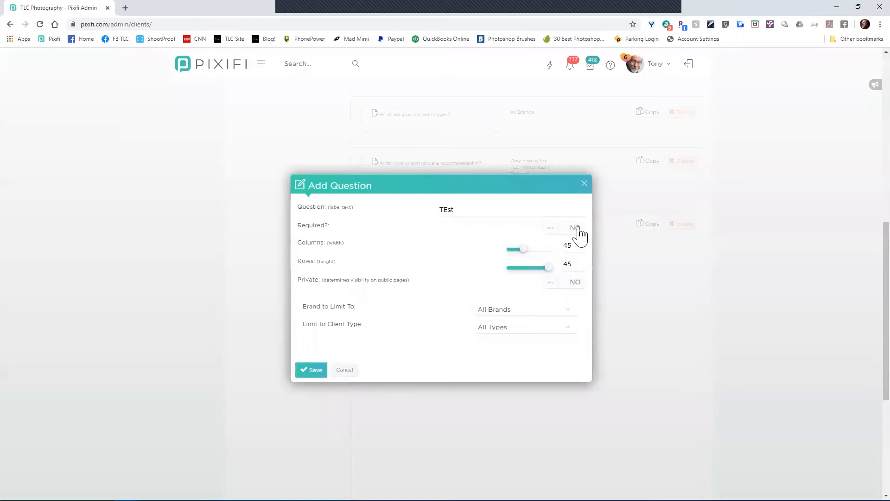
pyautogui.doubleClick(567, 264)
pyautogui.write('10')
pyautogui.click(309, 374)
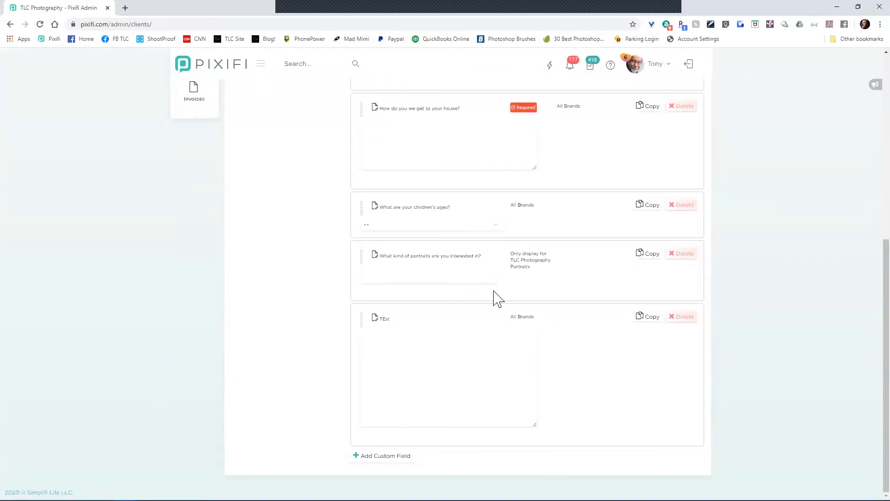
pyautogui.moveTo(536, 429); pyautogui.dragTo(567, 499)
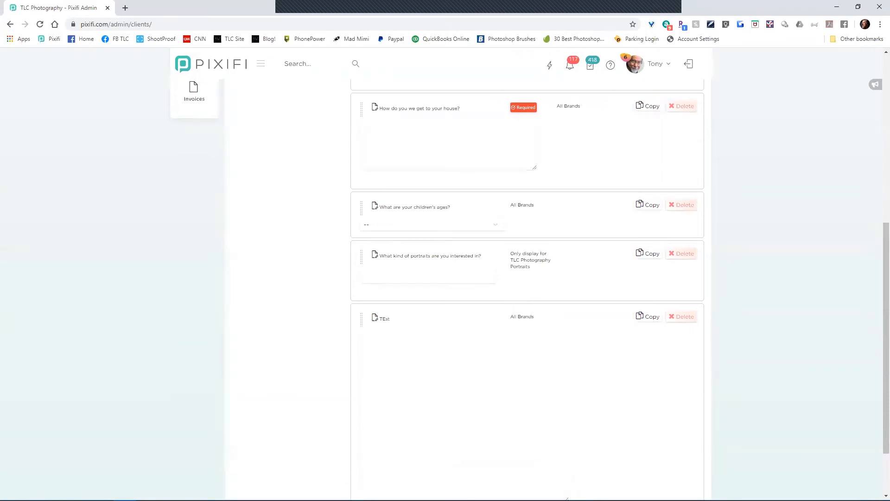
# Step: Scroll back to the top and go to the Leads page under Contacts
pyautogui.scroll(-2, 565, 383)
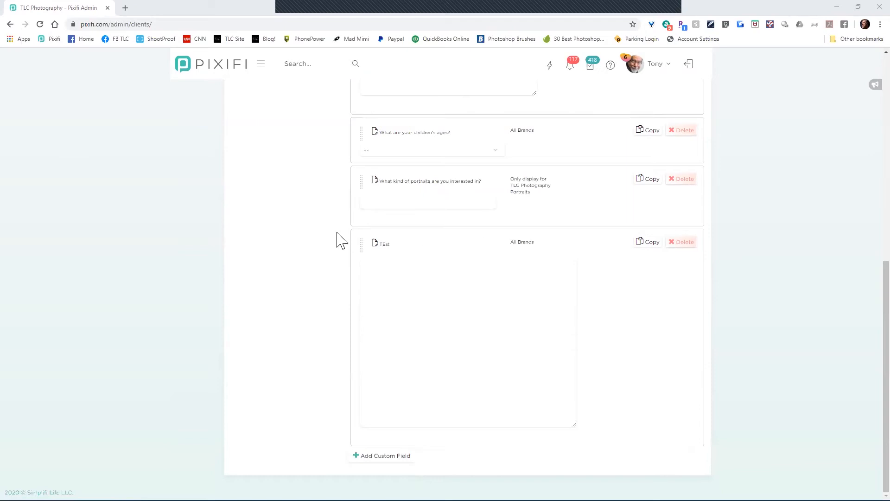
pyautogui.scroll(10, 309, 242)
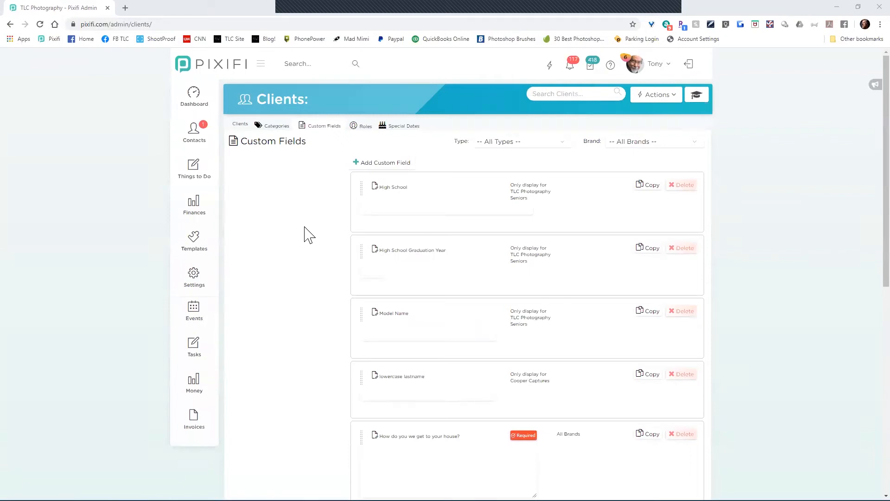
pyautogui.moveTo(201, 133)
pyautogui.click(240, 146)
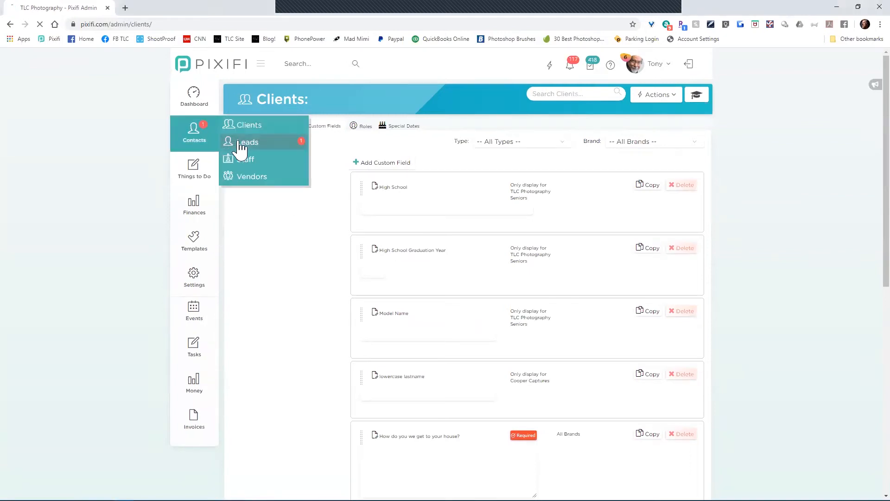
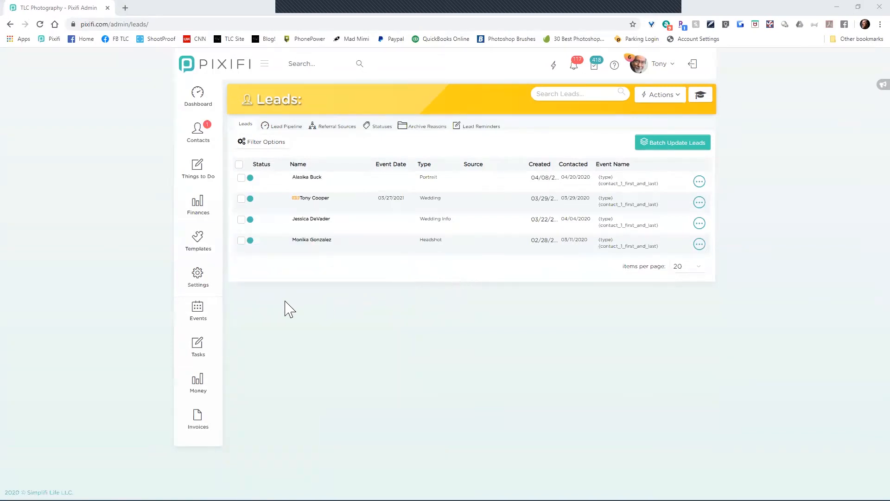
# Step: Open the Product Templates list under Templates
pyautogui.moveTo(206, 294)
pyautogui.moveTo(199, 237)
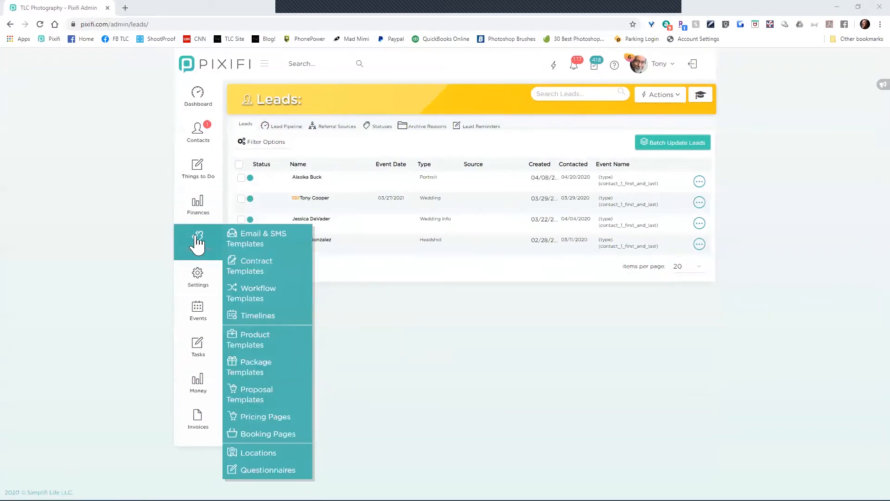
pyautogui.moveTo(251, 240)
pyautogui.click(266, 348)
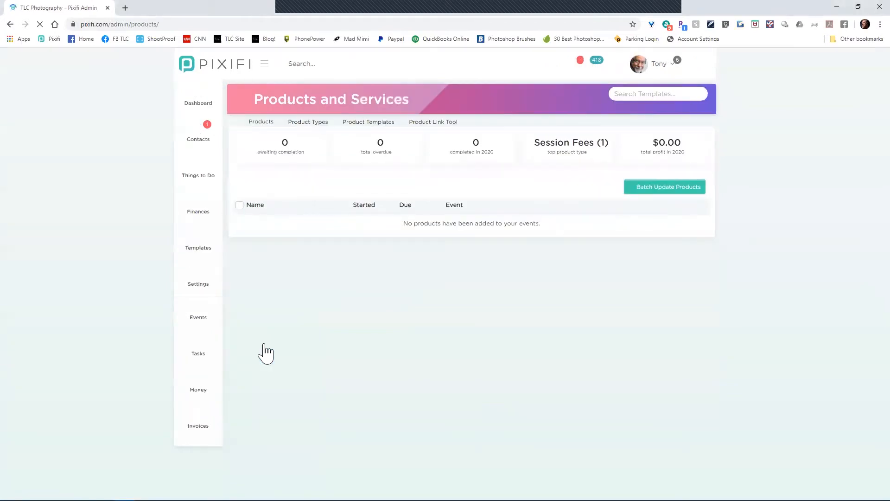
pyautogui.click(352, 127)
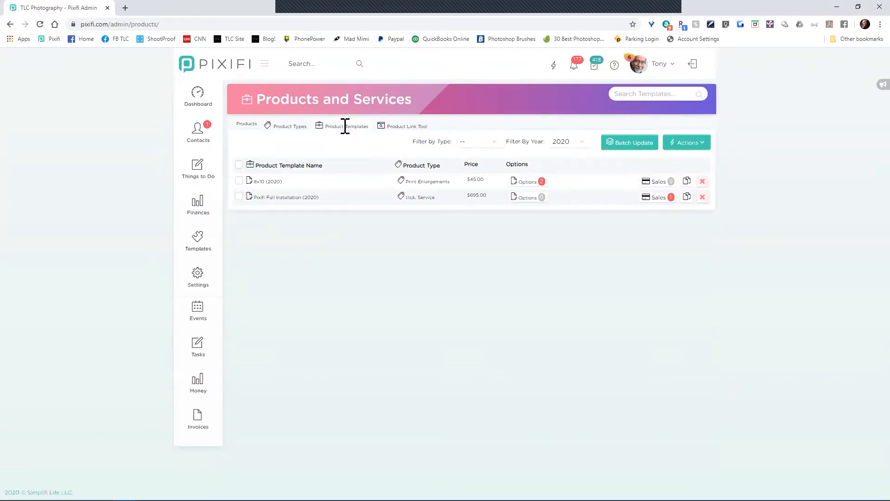
# Step: Filter templates to All Years with type left at '--', and open the 10x20 canvas template
pyautogui.click(583, 145)
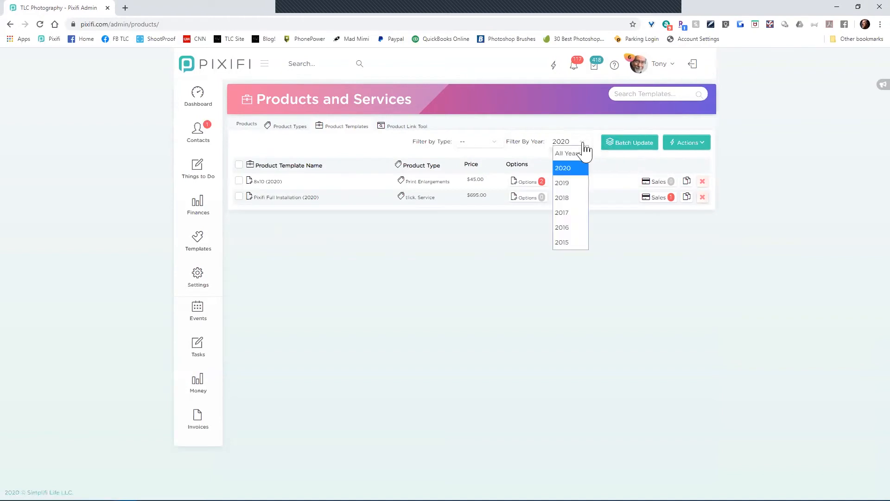
pyautogui.click(575, 153)
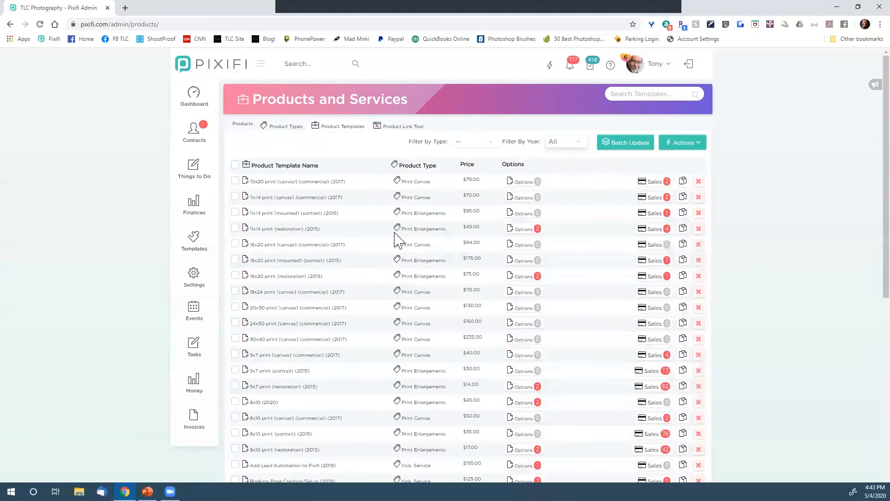
pyautogui.click(471, 142)
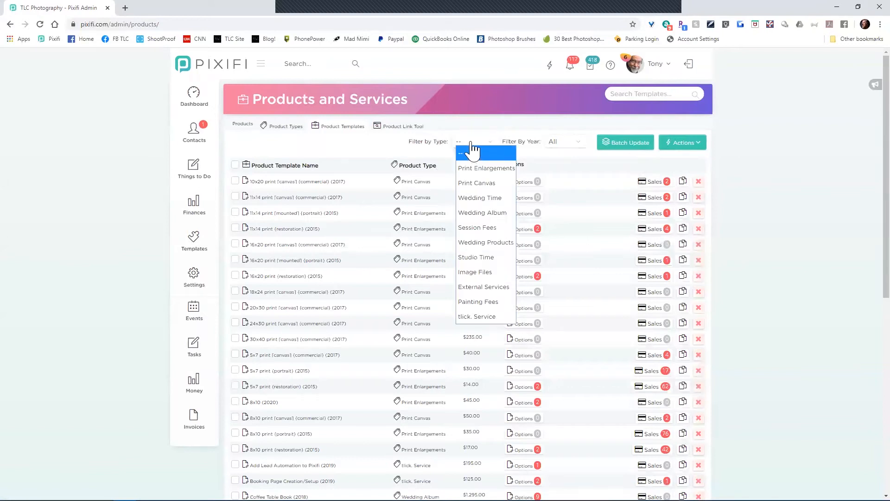
pyautogui.click(471, 146)
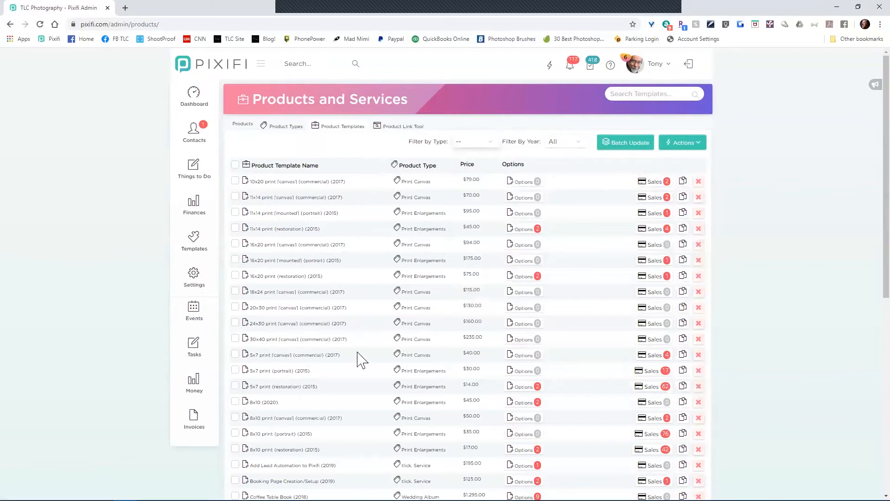
pyautogui.click(295, 181)
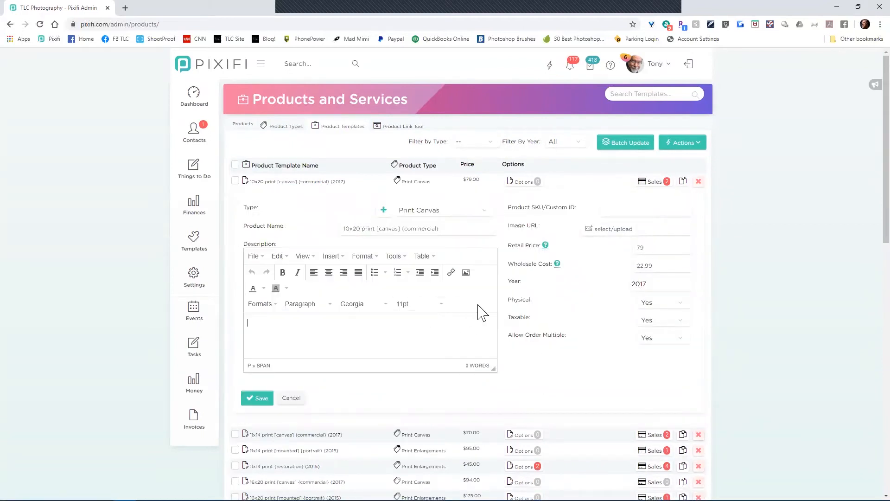
# Step: Close the 10x20 template unchanged and open the 8x10 (2020) template
pyautogui.click(292, 400)
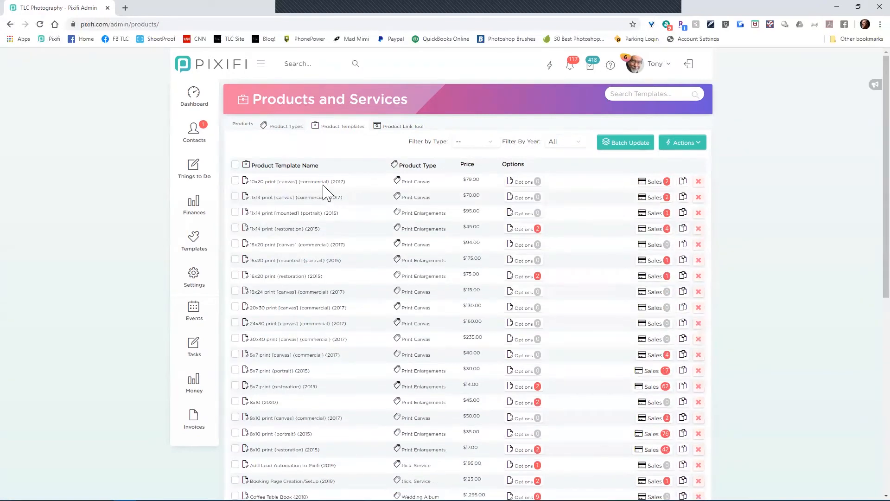
pyautogui.click(264, 403)
pyautogui.scroll(-3, 328, 398)
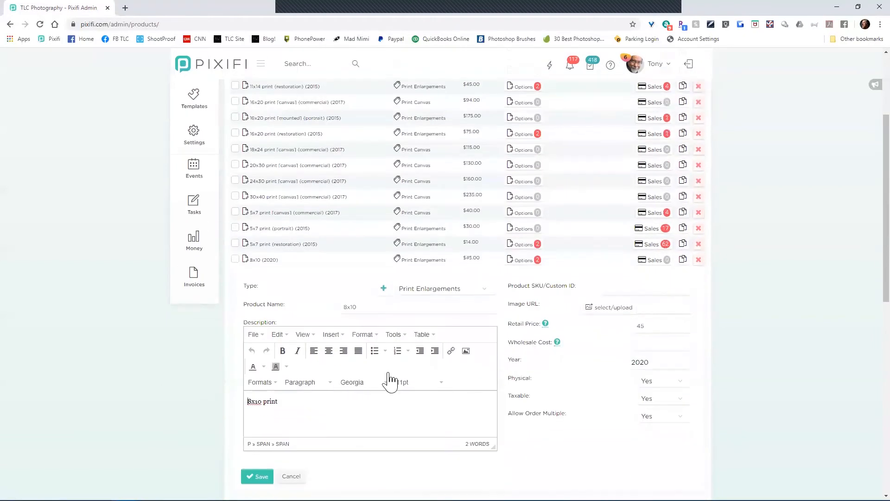
pyautogui.scroll(-2, 389, 380)
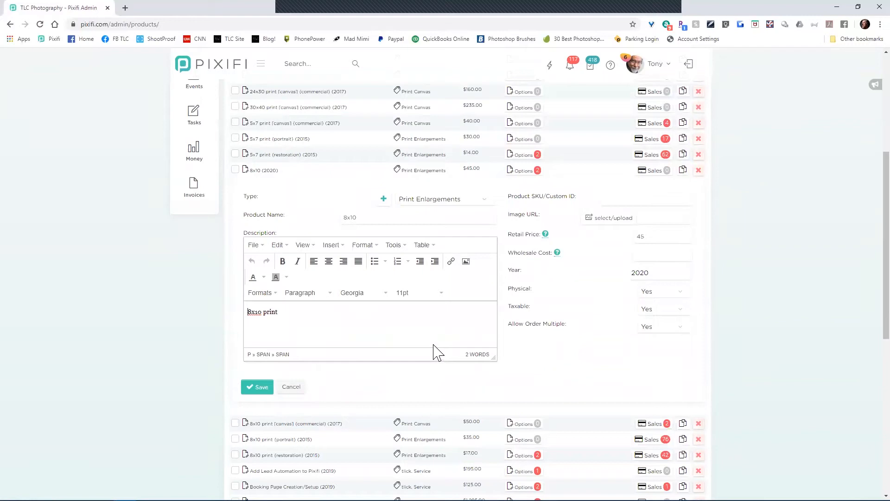
# Step: Try renaming it to [SR] 8x10 with retail price 55, then cancel without saving
pyautogui.click(345, 218)
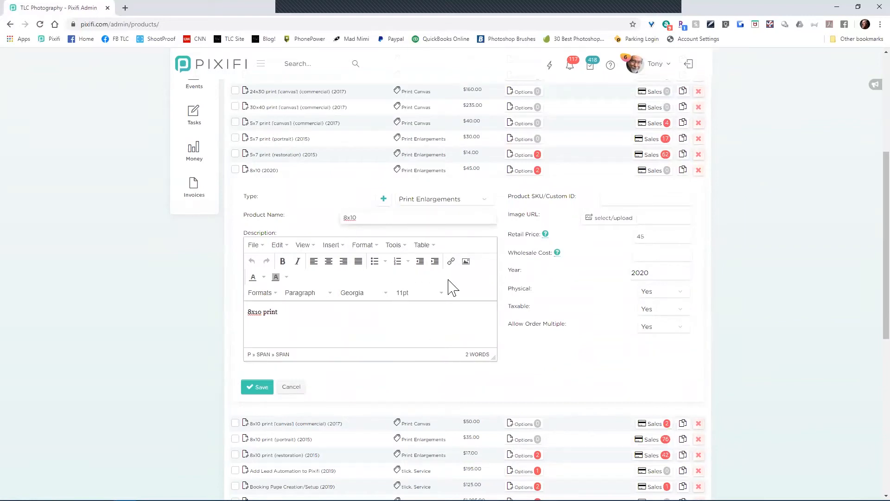
pyautogui.write('[SR')
pyautogui.press('BackSpace')
pyautogui.write(']')
pyautogui.doubleClick(636, 238)
pyautogui.write('55')
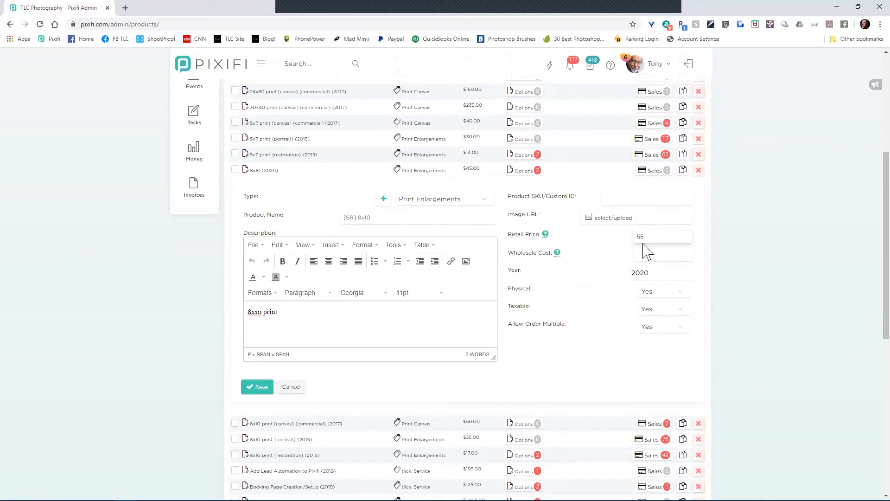
pyautogui.click(295, 389)
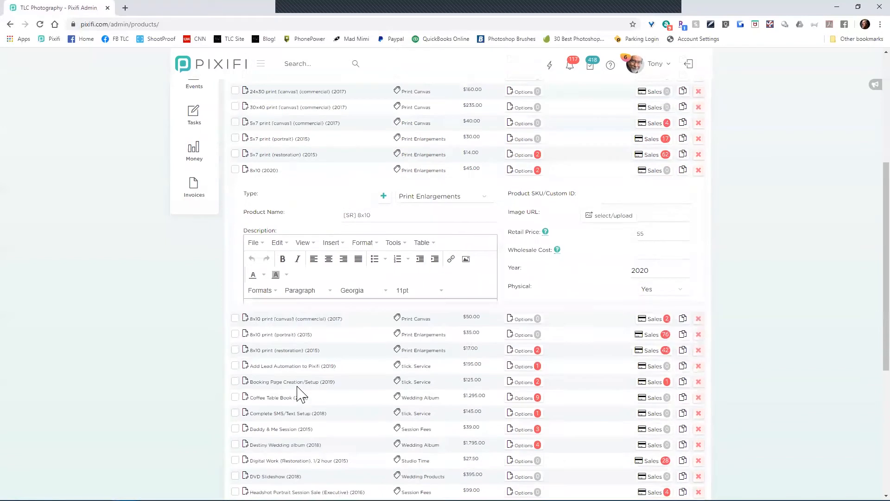
# Step: Go to the Events section's availability calendar
pyautogui.scroll(2, 217, 324)
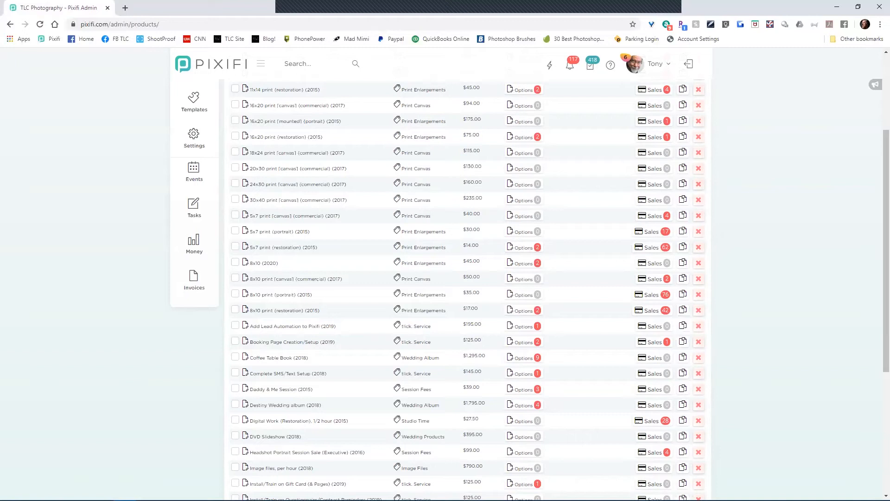
pyautogui.scroll(3, 410, 389)
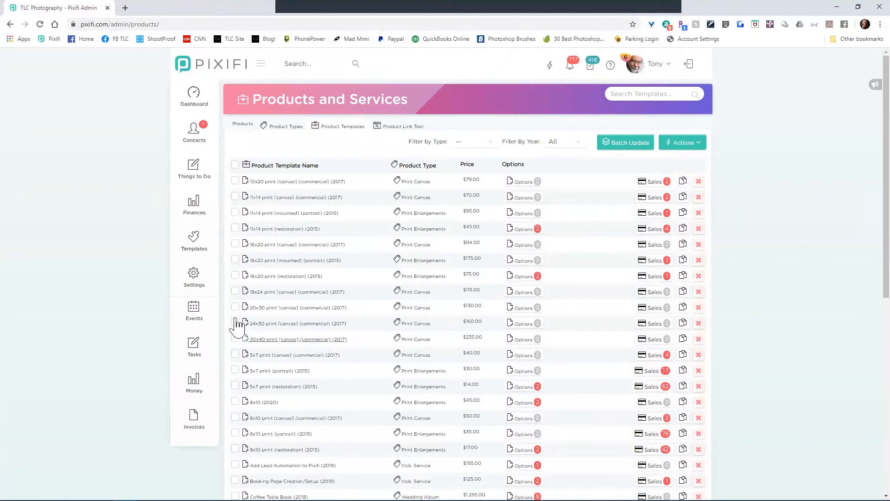
pyautogui.click(205, 314)
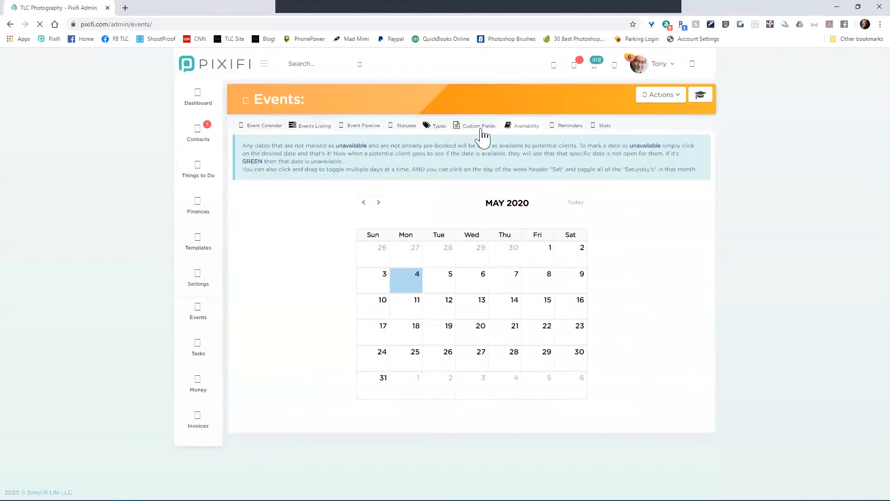
# Step: Add a 10-row event text-area field asking 'Describe the kind of portrait experience you've been hoping for all your life'
pyautogui.click(482, 130)
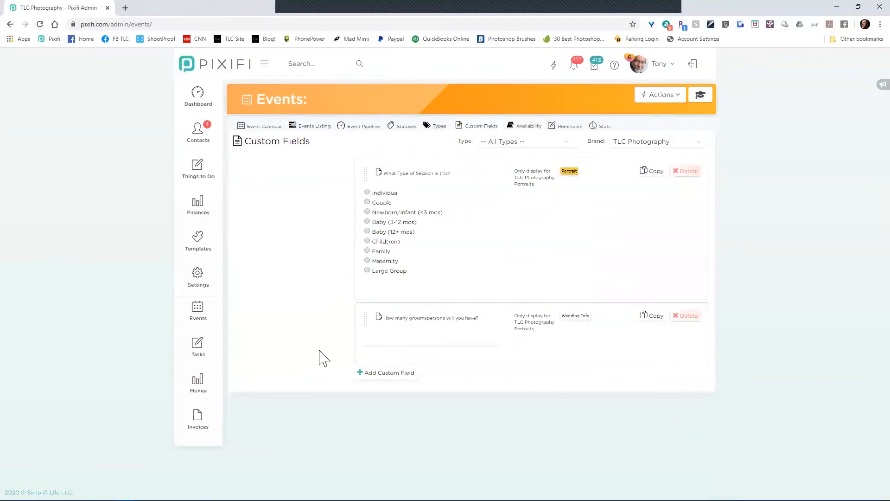
pyautogui.click(399, 373)
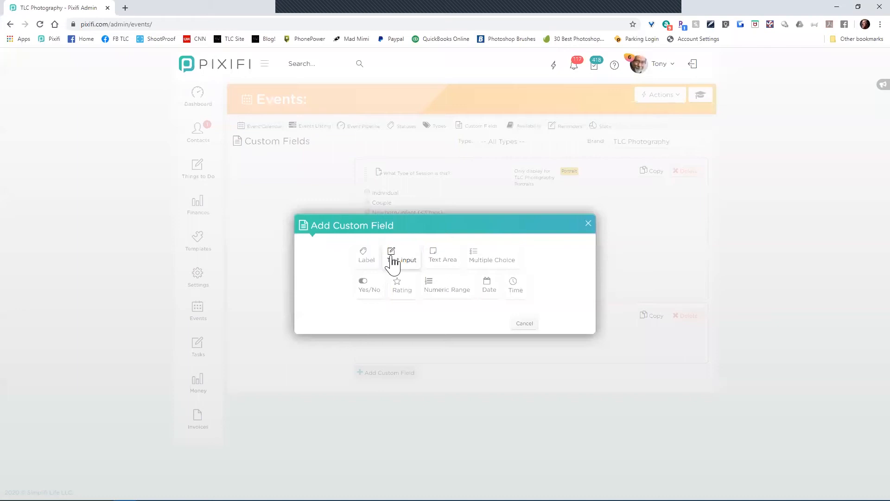
pyautogui.click(442, 257)
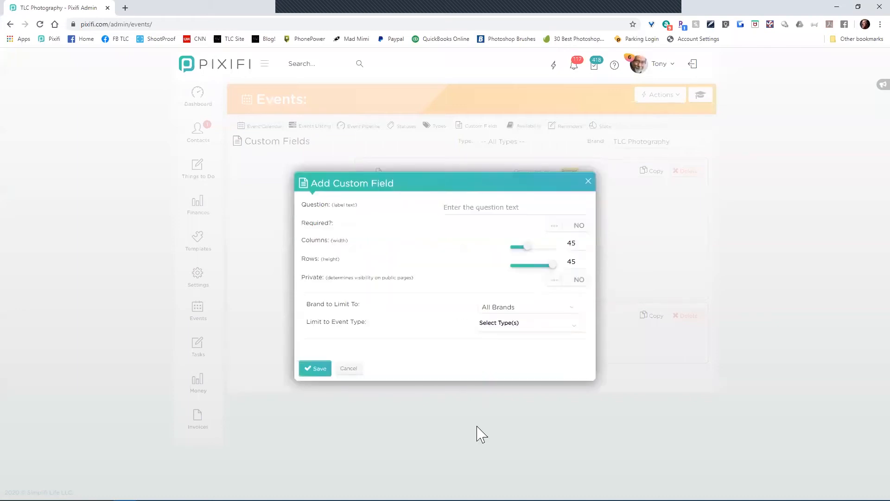
pyautogui.click(531, 205)
pyautogui.write('Des')
pyautogui.press('BackSpace')
pyautogui.press('BackSpace')
pyautogui.press('BackSpace')
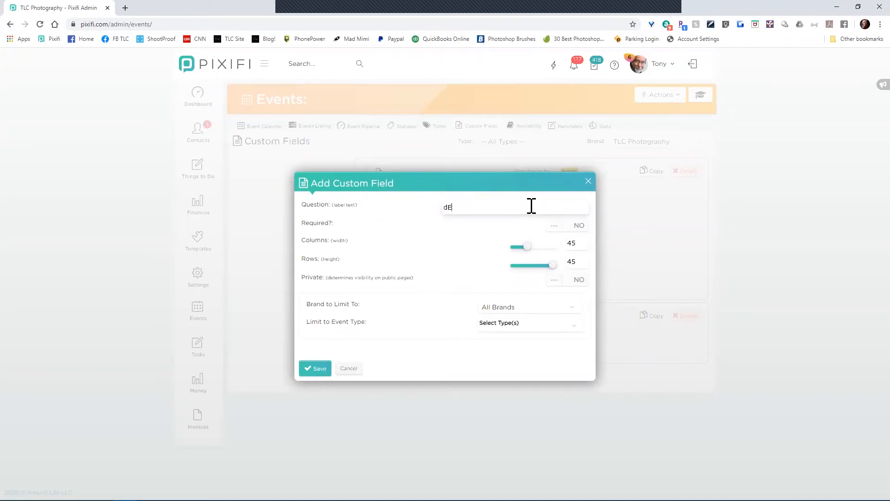
pyautogui.write('Describe')
pyautogui.write(' the kind of por')
pyautogui.write('trait experi')
pyautogui.write("ence you've be")
pyautogui.write('en hopi')
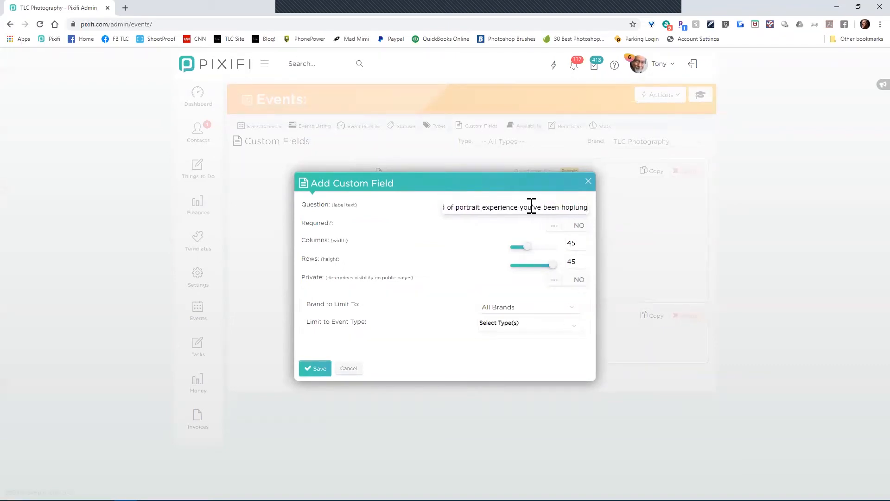
pyautogui.write('ng for all your life')
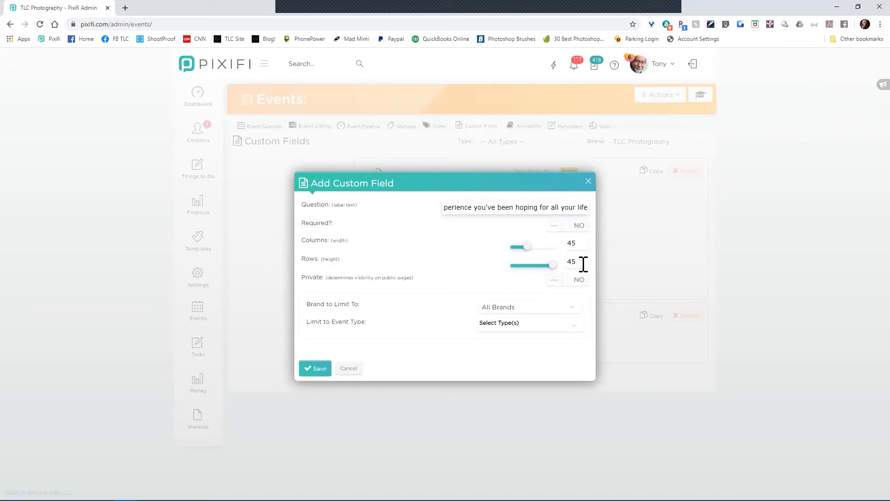
pyautogui.moveTo(522, 265); pyautogui.dragTo(519, 266)
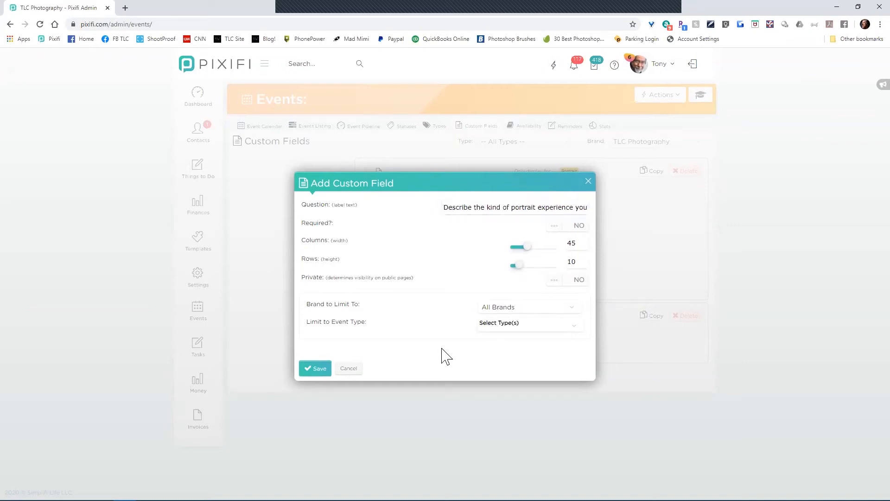
# Step: Limit the field to the TLC Photography brand and Family Portraits events, and save it
pyautogui.click(517, 308)
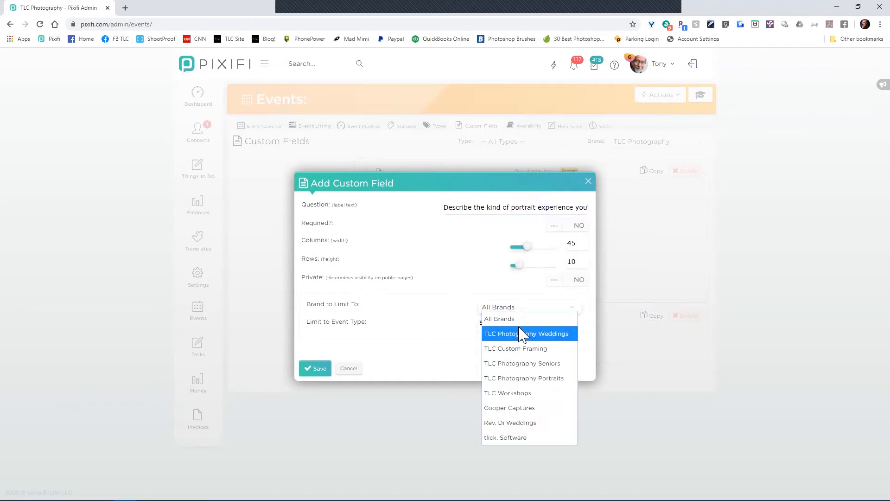
pyautogui.click(523, 379)
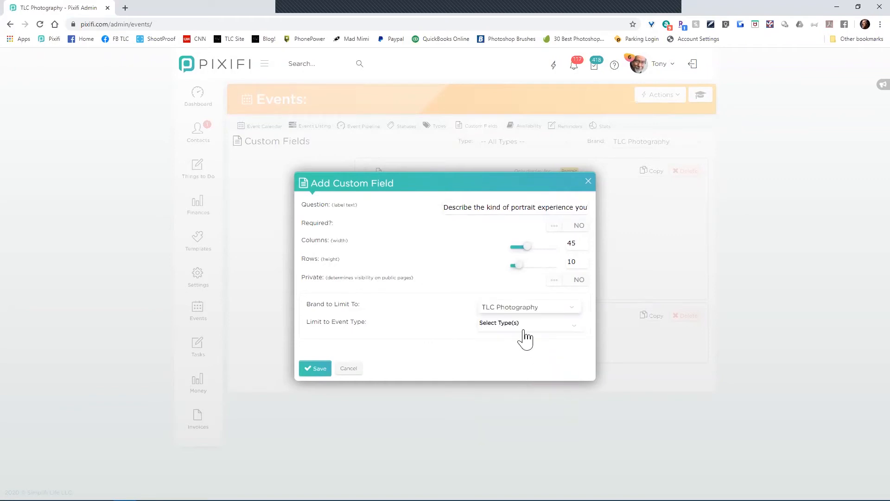
pyautogui.click(525, 326)
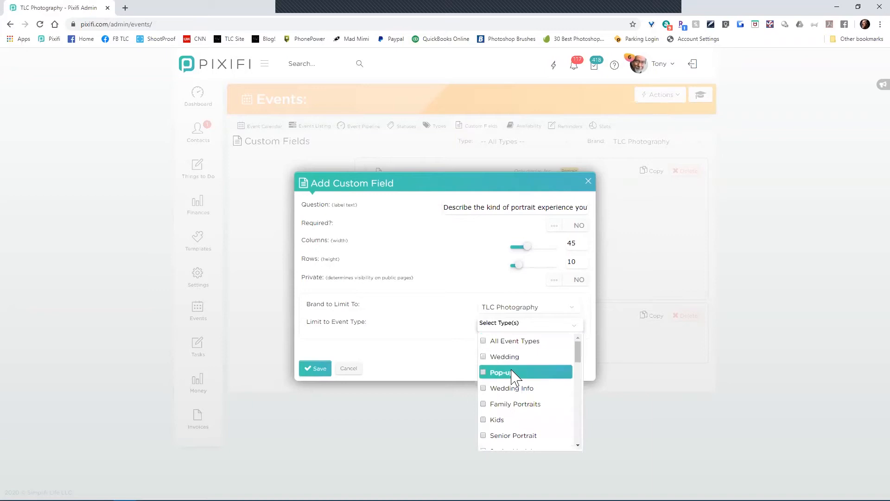
pyautogui.click(510, 404)
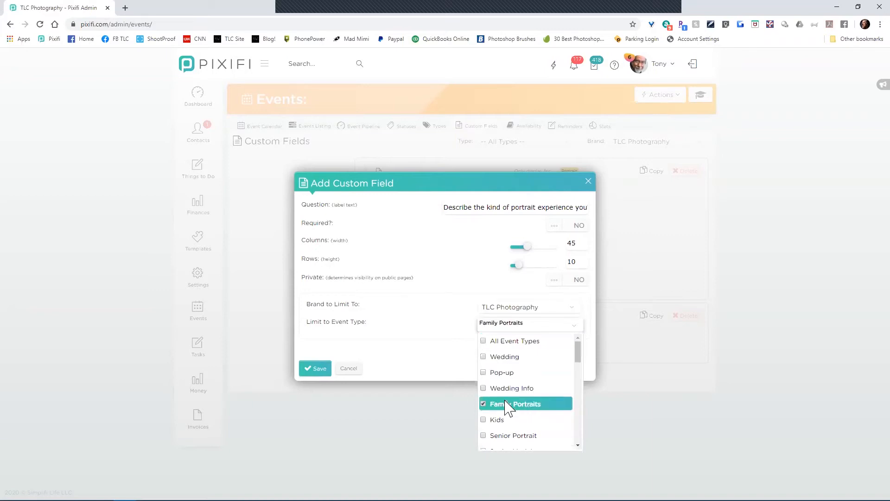
pyautogui.click(373, 377)
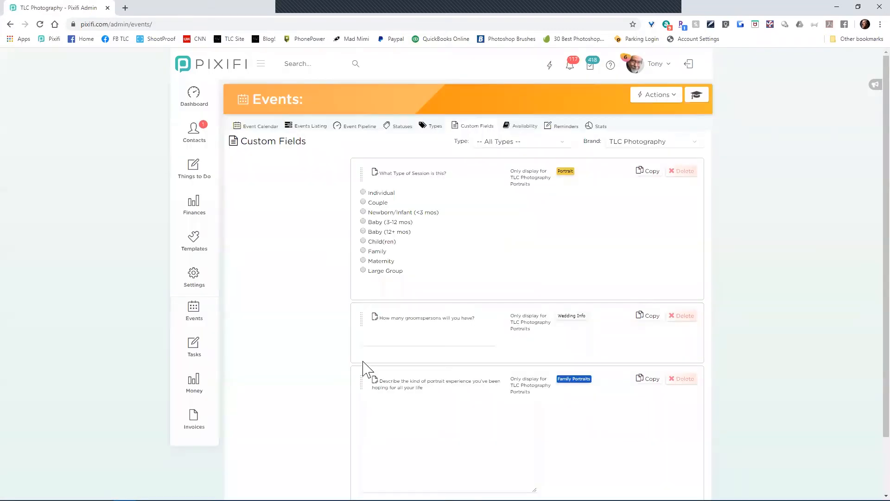
pyautogui.scroll(-2, 324, 354)
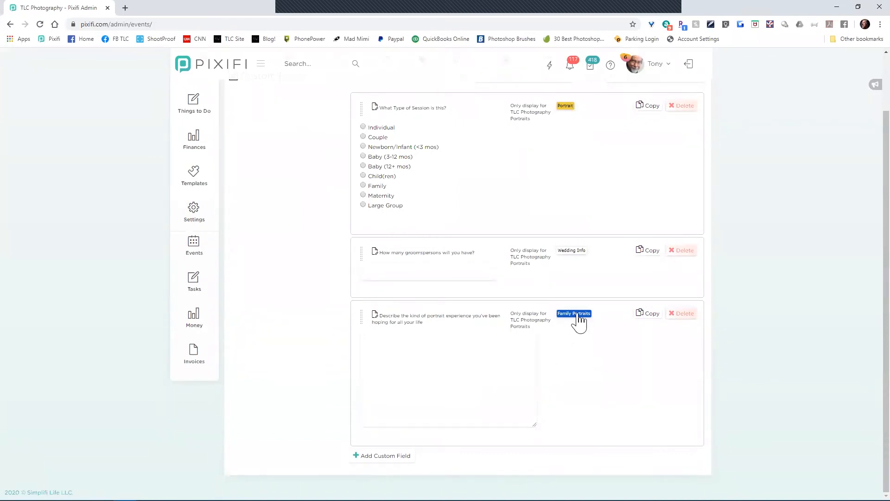
pyautogui.scroll(2, 254, 341)
pyautogui.moveTo(188, 285)
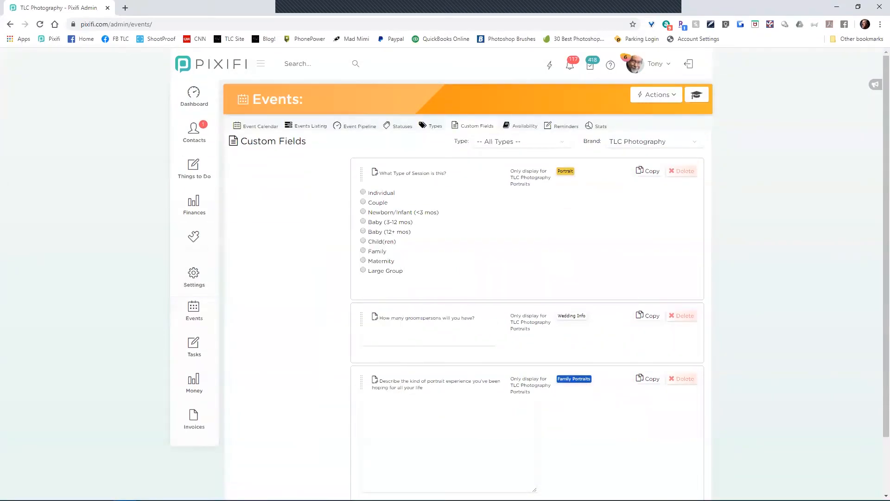
# Step: Start a new template under Questionnaires > Questionnaire Templates
pyautogui.moveTo(211, 249)
pyautogui.click(273, 472)
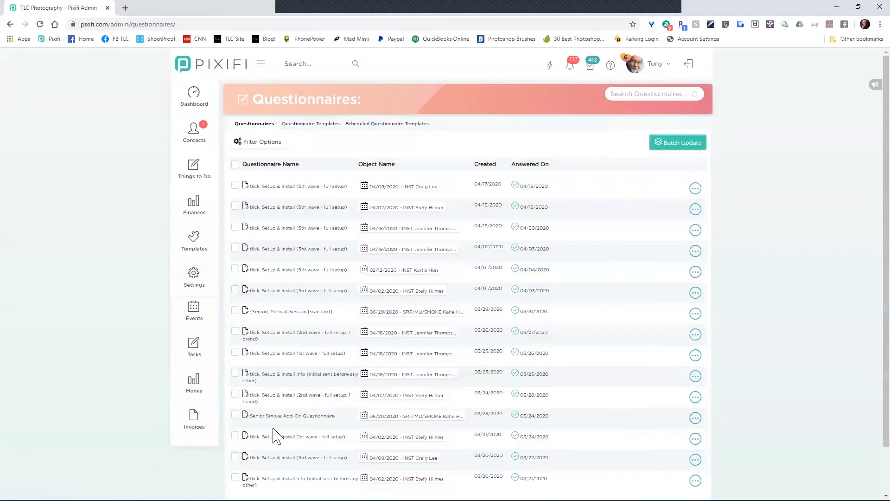
pyautogui.click(318, 125)
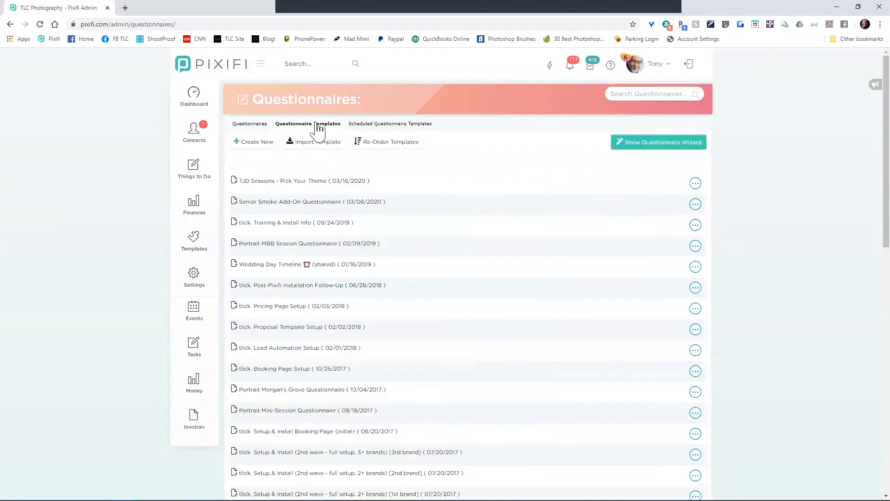
pyautogui.click(245, 142)
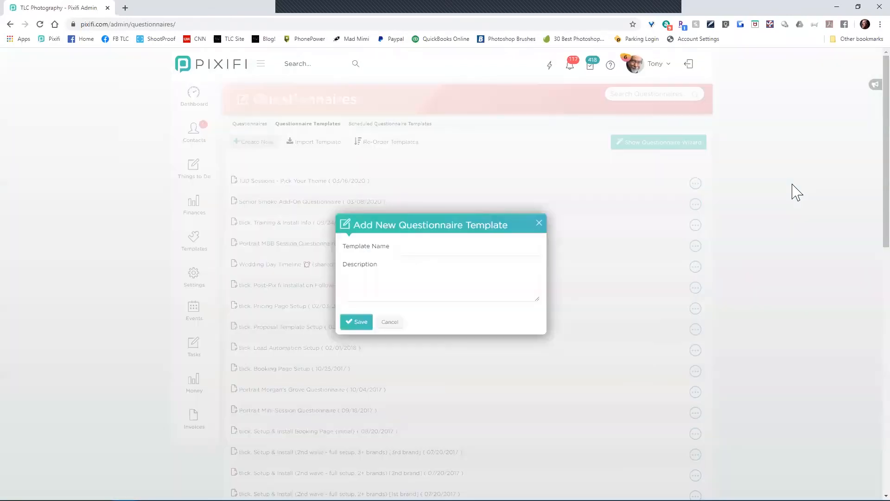
# Step: Save the template 'Test question' described 'Just for grins.' and begin adding a question
pyautogui.click(439, 249)
pyautogui.write('Test')
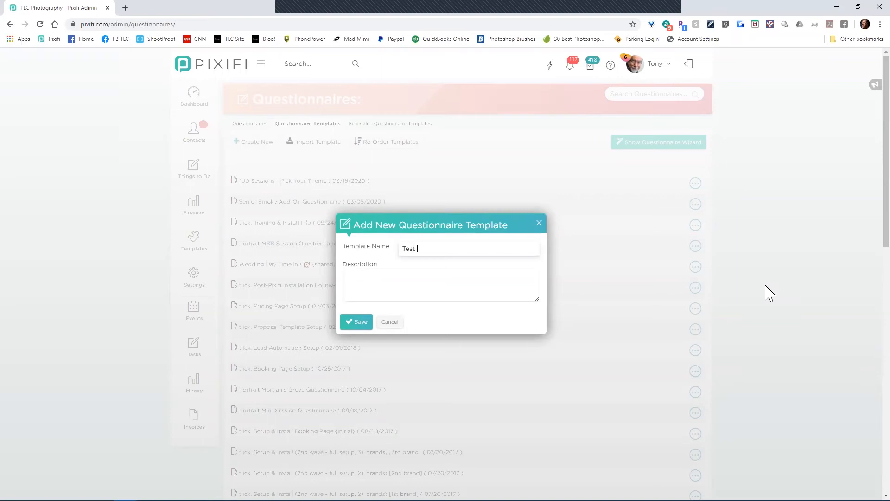
pyautogui.write(' question')
pyautogui.press('Tab')
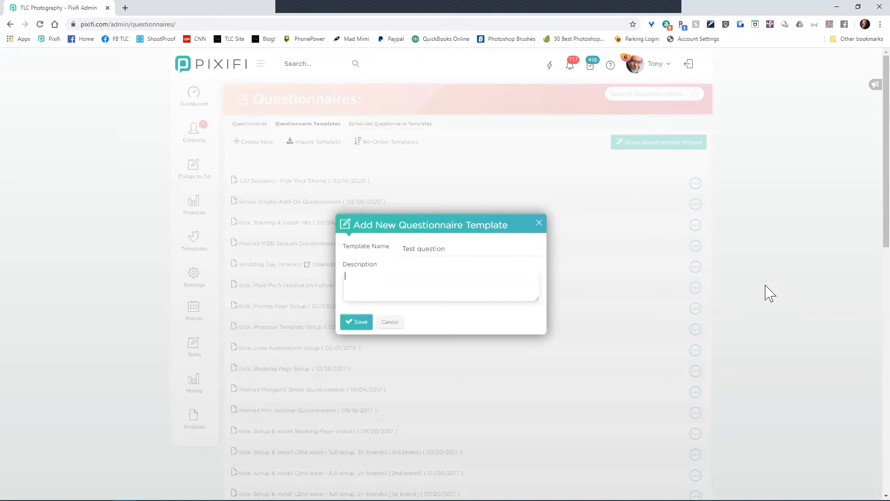
pyautogui.write('Just for grins.')
pyautogui.click(364, 326)
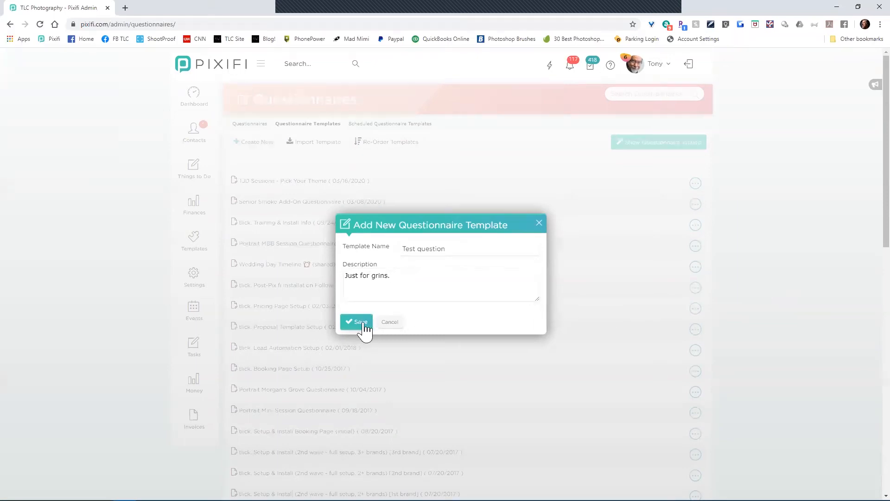
pyautogui.click(408, 332)
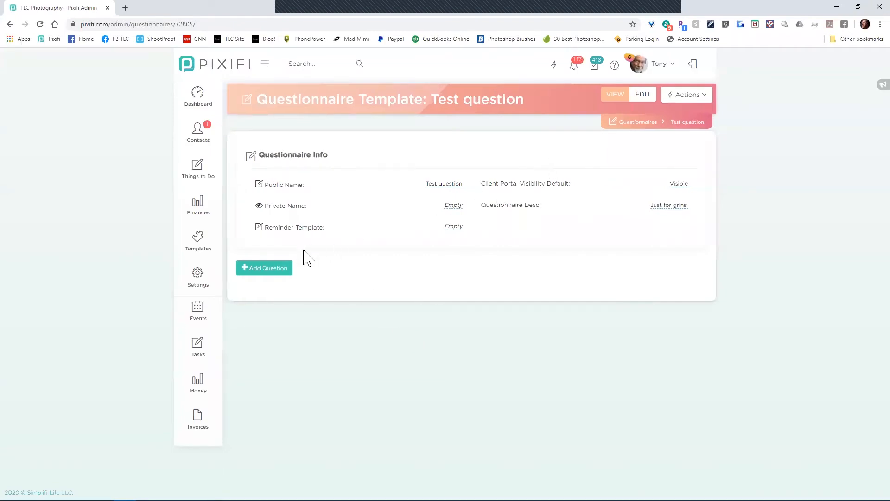
pyautogui.click(273, 271)
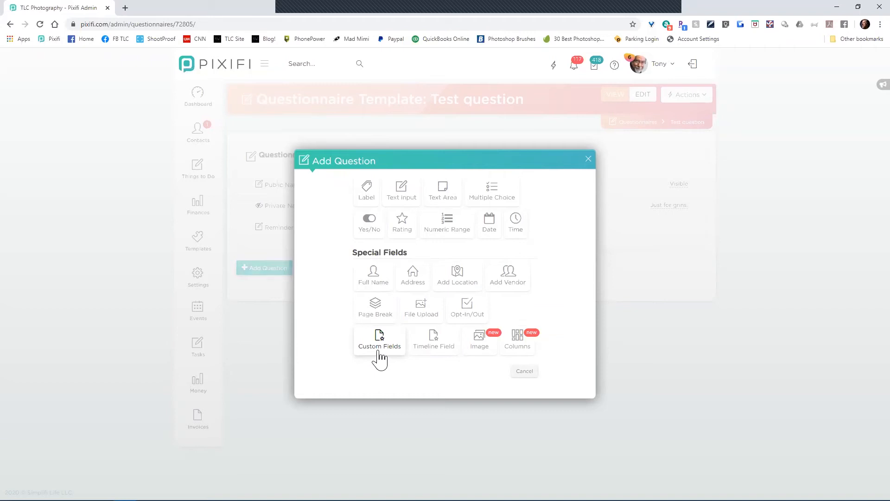
# Step: Try an Event Custom Field question, then back out and cancel
pyautogui.click(380, 357)
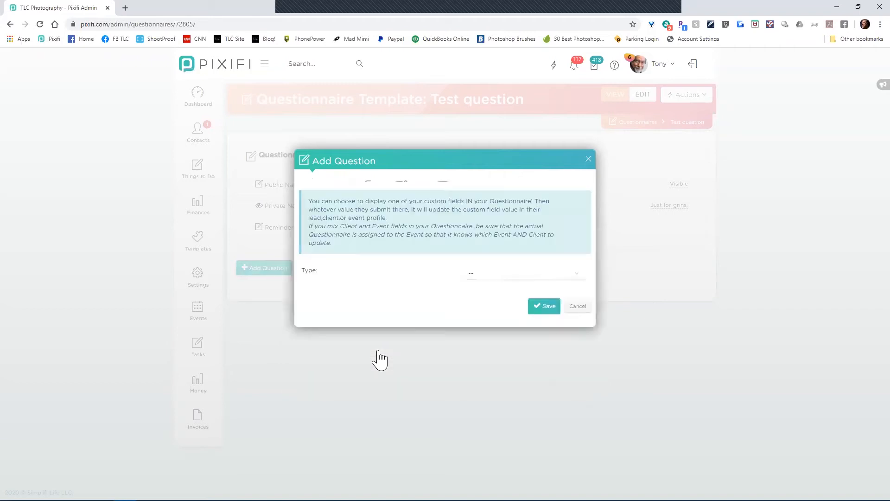
pyautogui.click(493, 269)
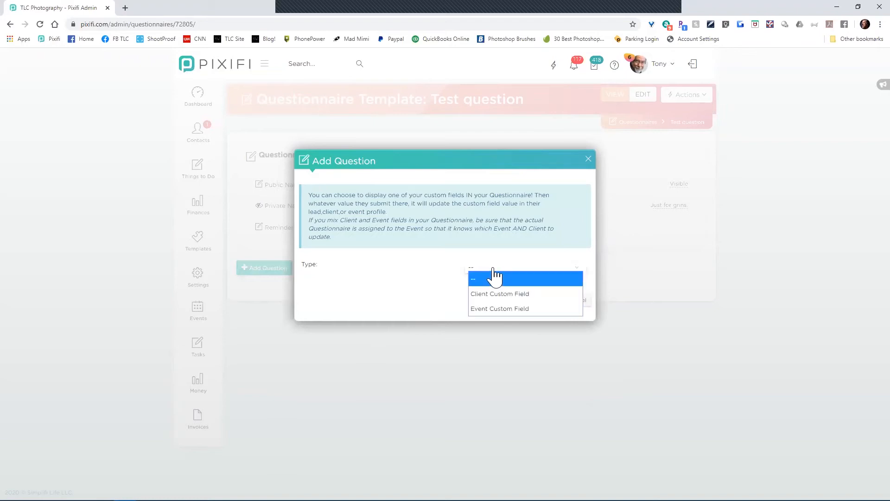
pyautogui.click(482, 309)
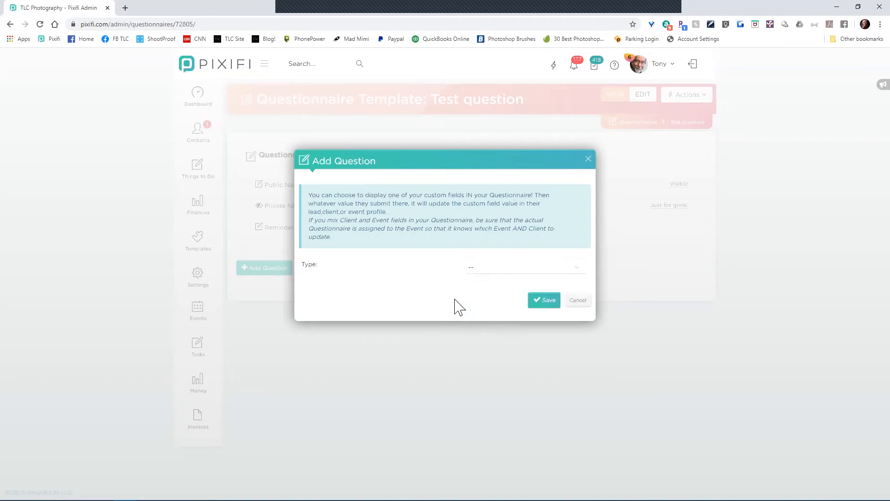
pyautogui.click(577, 301)
pyautogui.click(525, 372)
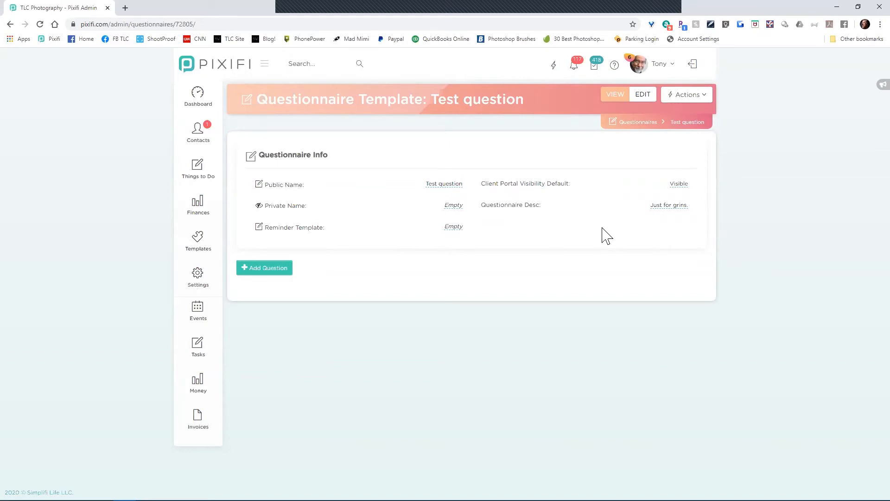
# Step: Add the client custom field 'How do you we get to your house?' to the template
pyautogui.click(267, 269)
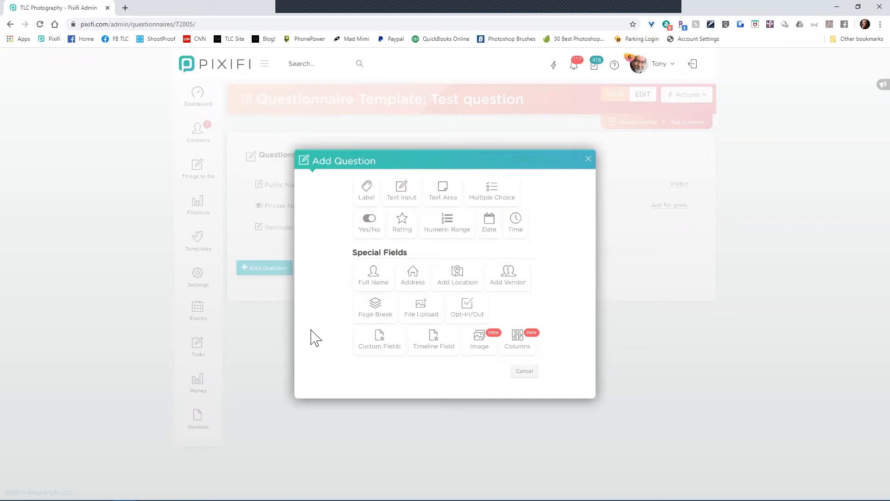
pyautogui.click(374, 345)
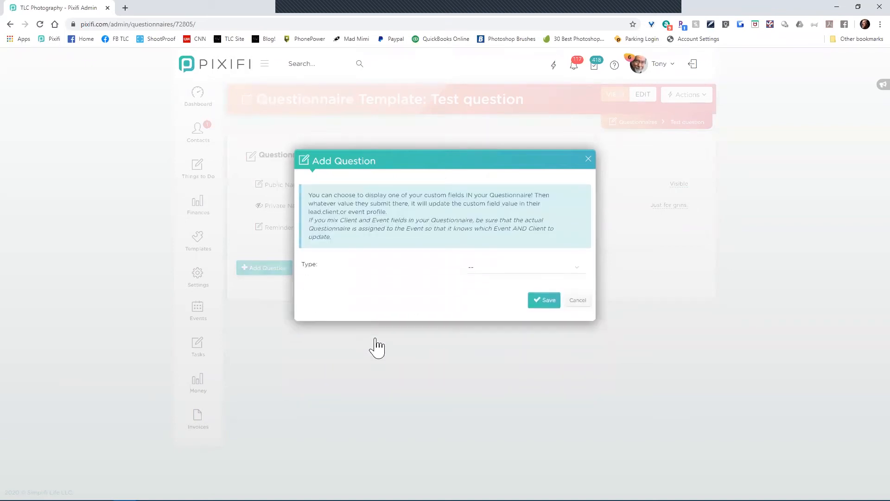
pyautogui.click(541, 268)
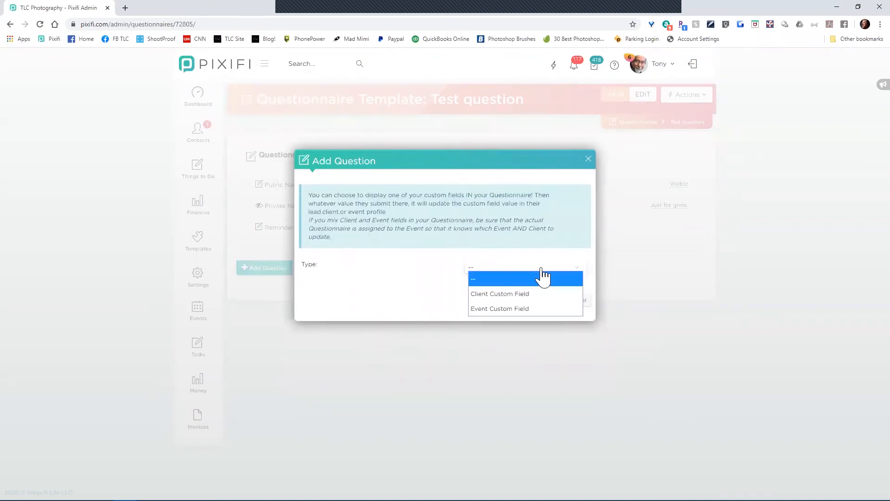
pyautogui.click(532, 295)
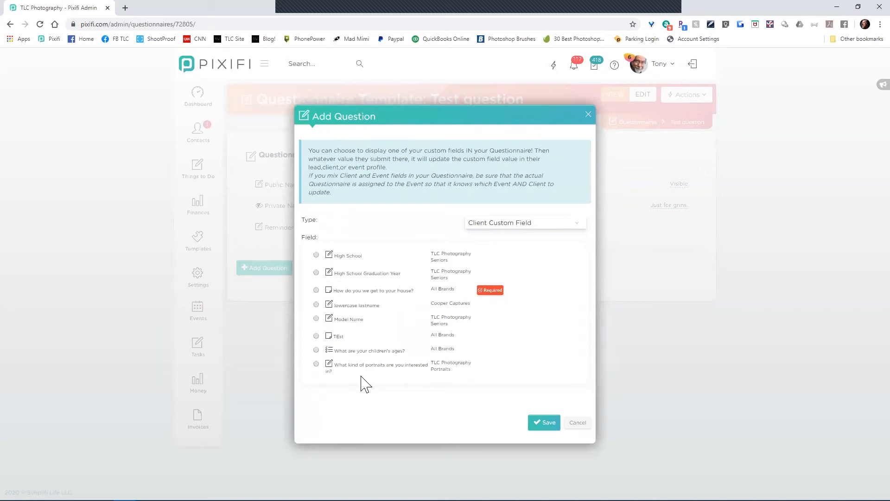
pyautogui.click(316, 290)
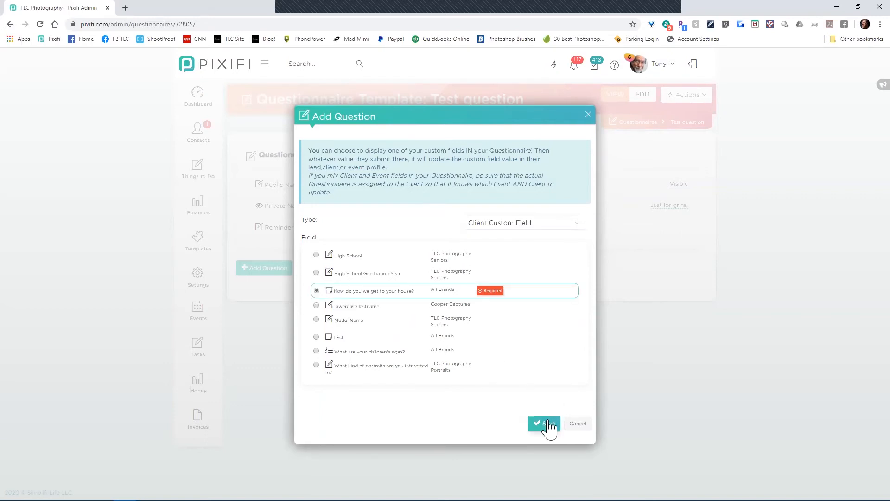
pyautogui.click(547, 424)
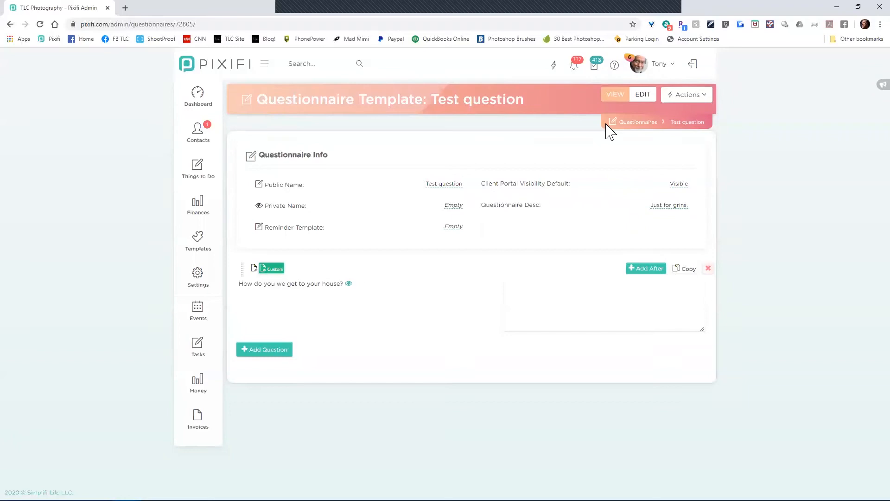
pyautogui.click(703, 95)
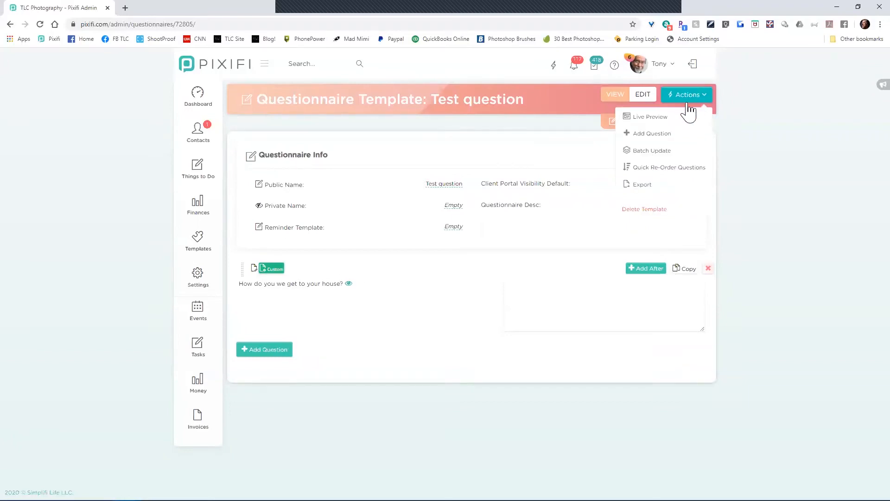
pyautogui.click(670, 126)
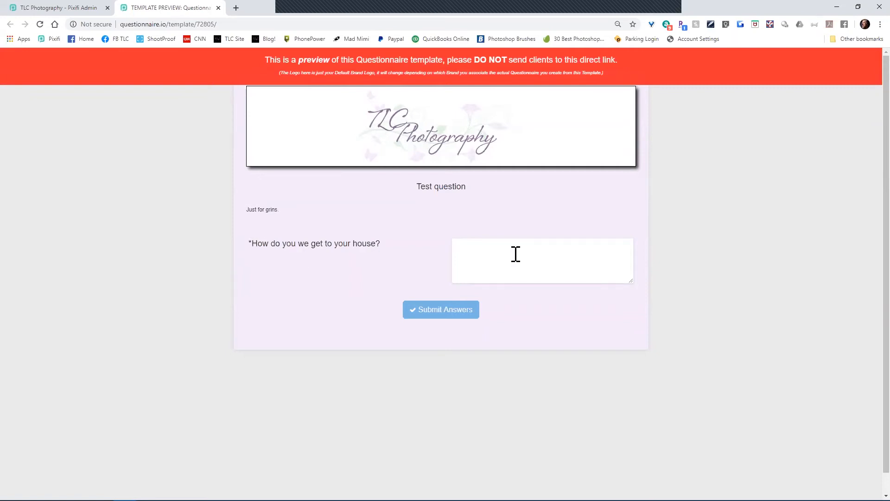
pyautogui.write('Just aget on the road and drive and drive and drive.')
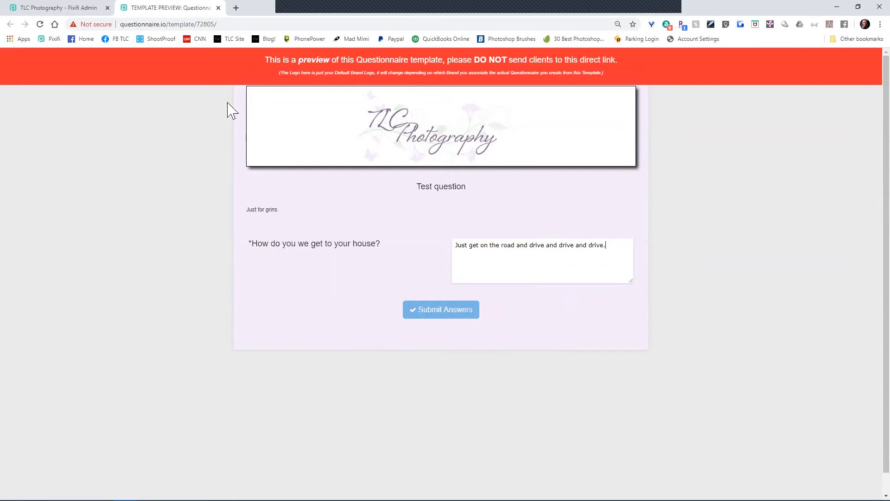
pyautogui.click(219, 8)
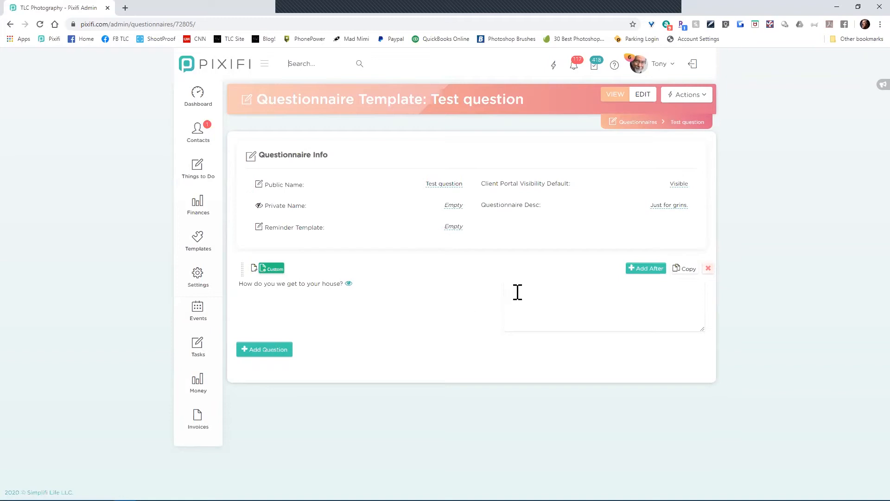
# Step: Add the portrait-experience event custom field as the template's second question
pyautogui.click(284, 353)
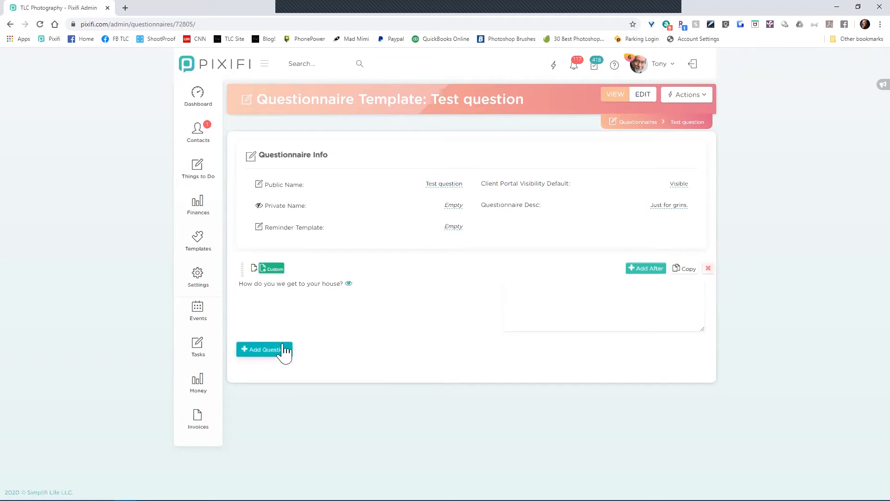
pyautogui.click(378, 347)
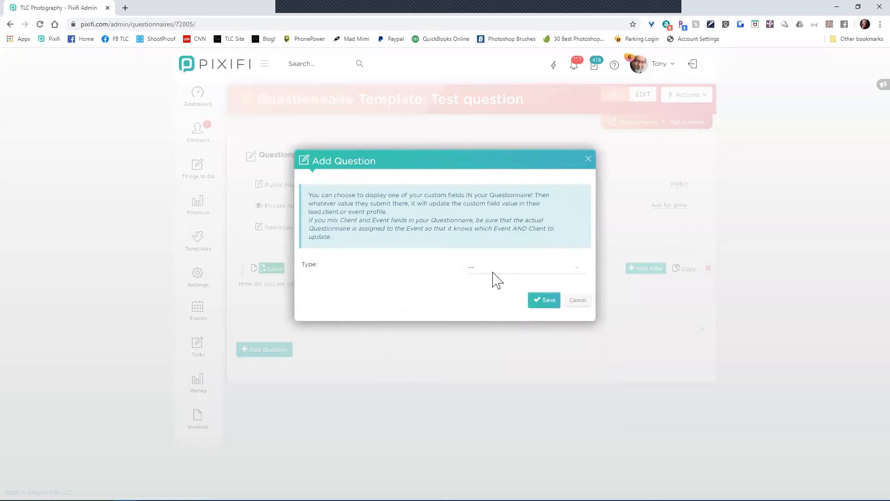
pyautogui.click(508, 268)
pyautogui.click(499, 310)
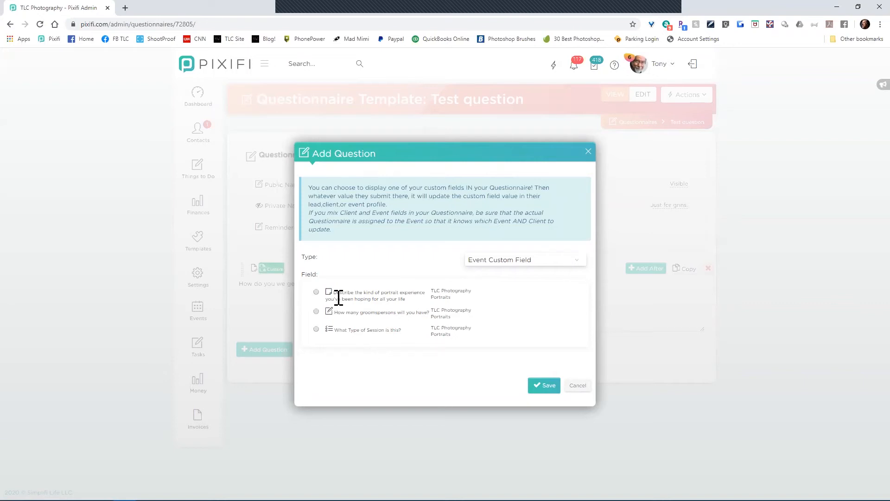
pyautogui.click(316, 292)
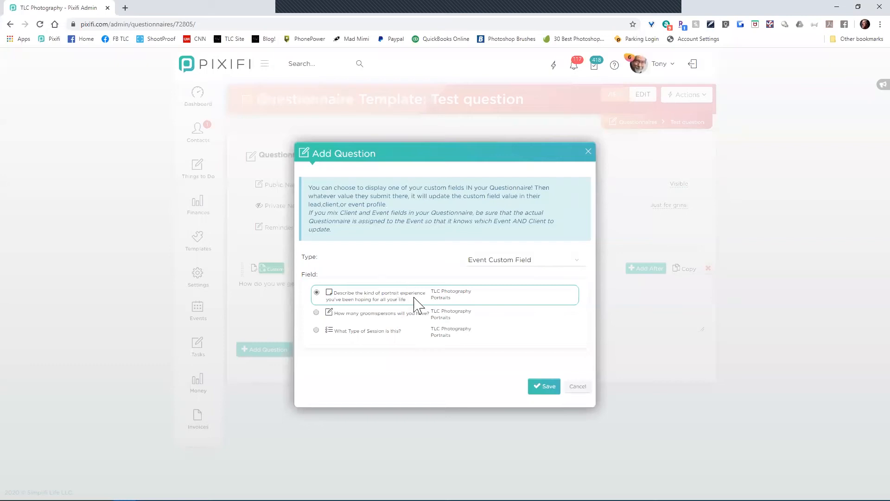
pyautogui.click(540, 388)
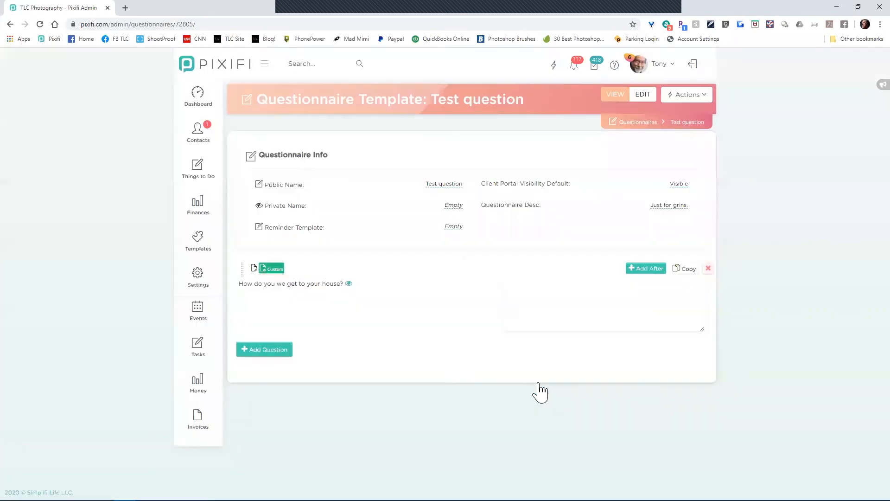
pyautogui.scroll(-1, 346, 364)
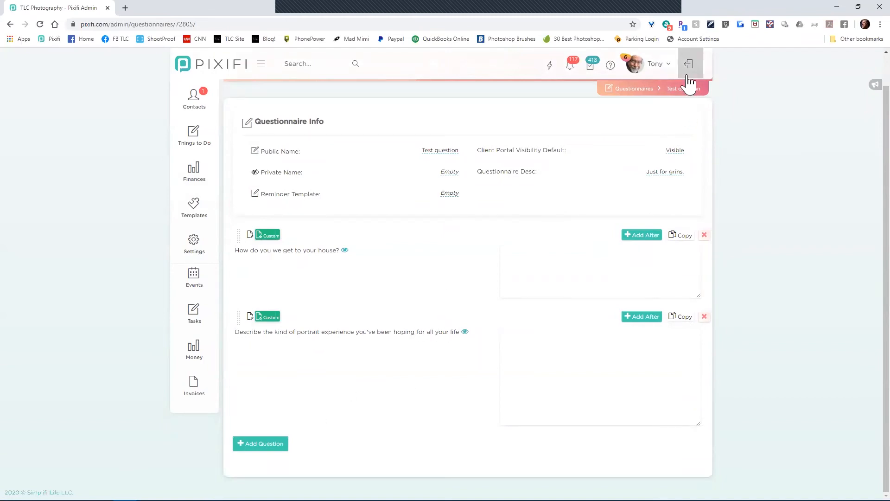
# Step: Preview the Test question template from its actions list
pyautogui.scroll(1, 691, 107)
pyautogui.click(691, 95)
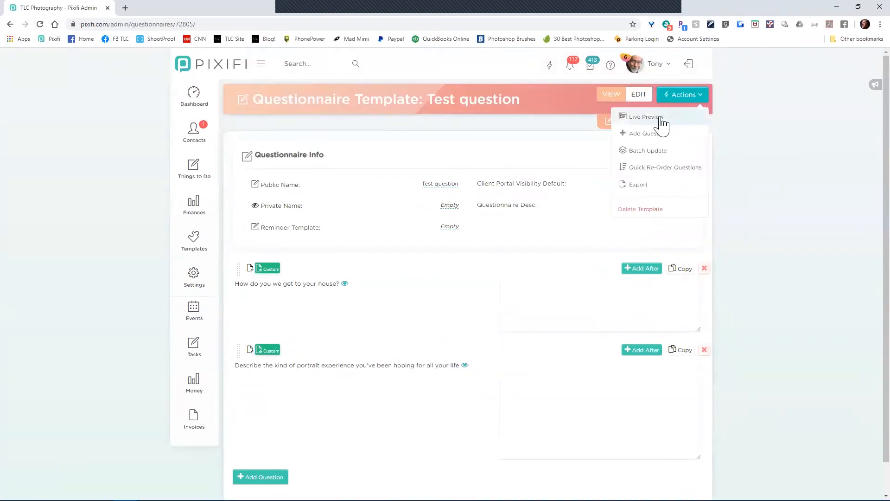
pyautogui.click(647, 116)
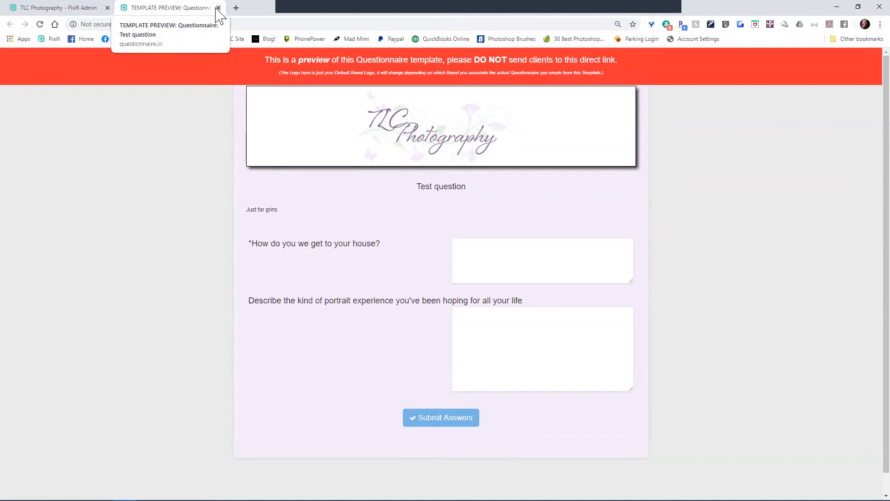
# Step: Enter sample answers 'Get there' and 'Nirvana' in the two preview boxes
pyautogui.click(524, 250)
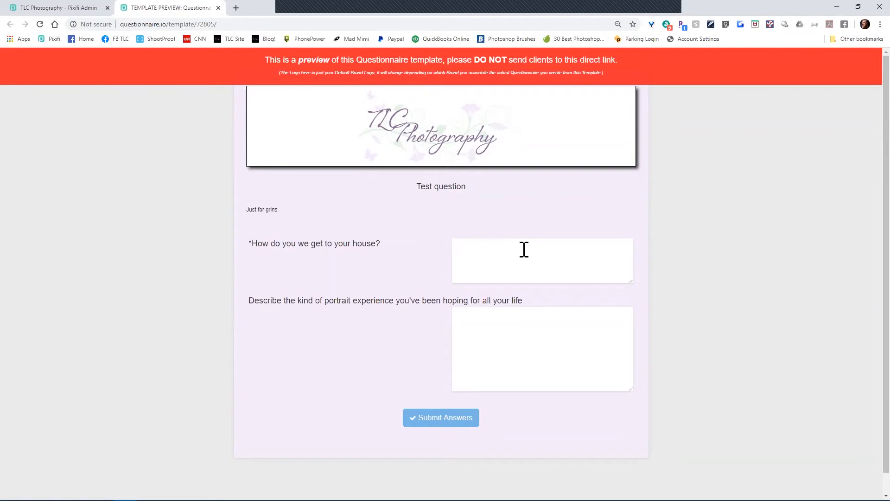
pyautogui.write('Get there')
pyautogui.press('Tab')
pyautogui.write('Nirvana')
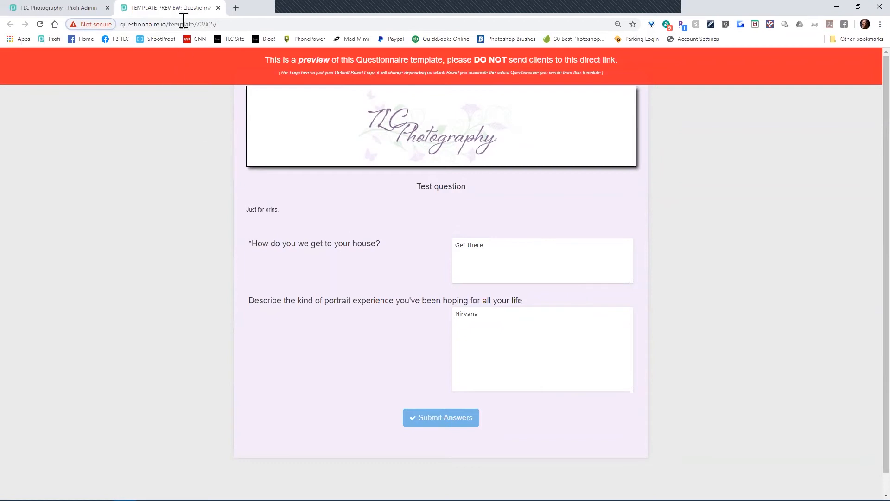
# Step: Close the preview and start a custom field question showing client custom fields
pyautogui.click(218, 8)
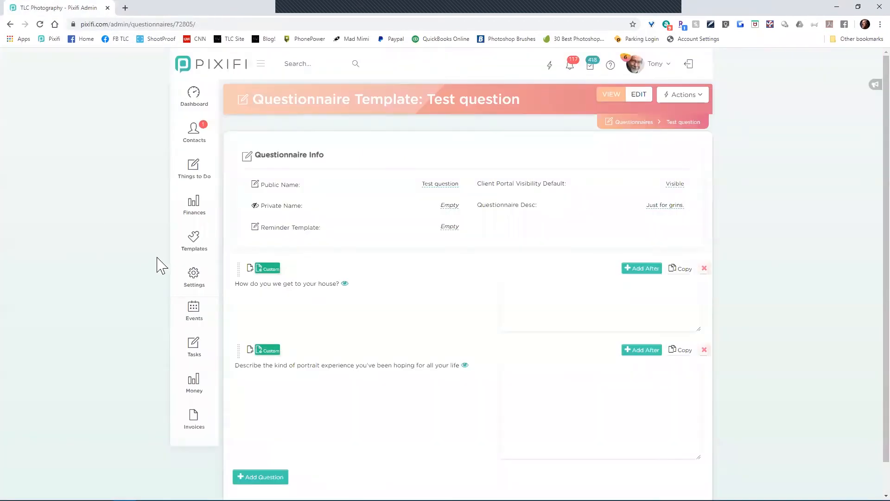
pyautogui.scroll(-1, 130, 306)
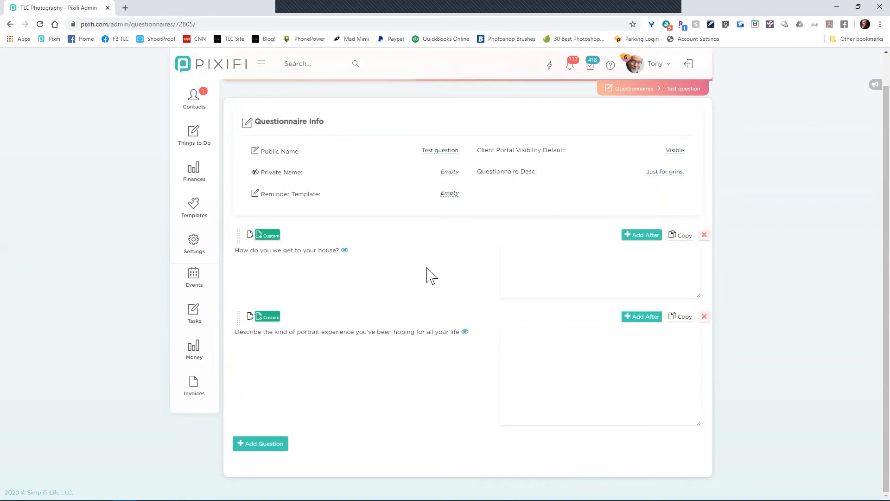
pyautogui.click(273, 444)
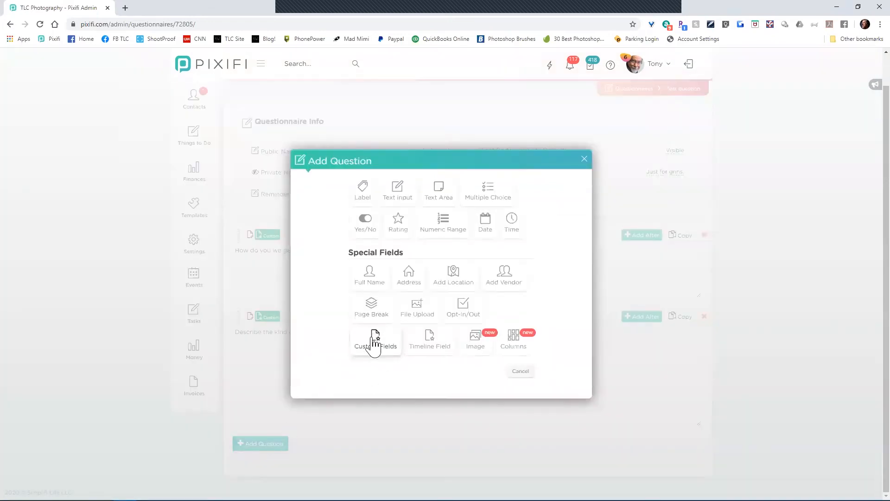
pyautogui.click(374, 343)
pyautogui.click(511, 268)
pyautogui.click(509, 295)
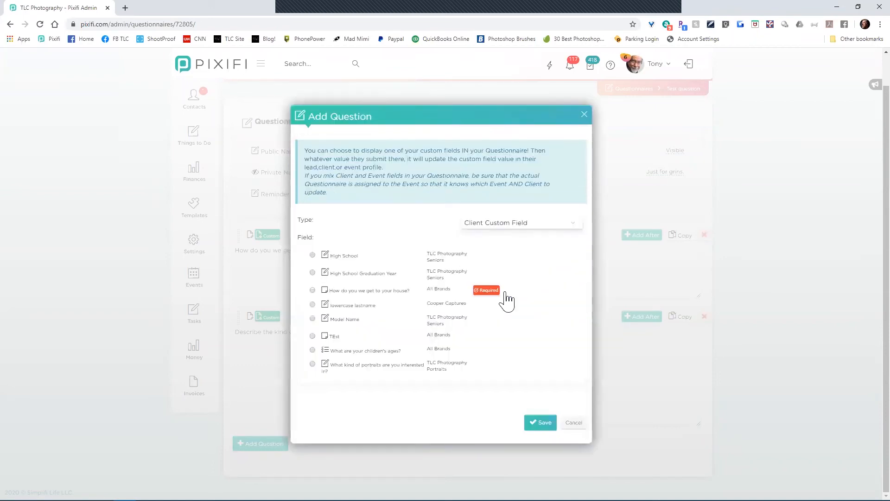
# Step: Compare Event and Client custom field types, then cancel adding the question
pyautogui.click(508, 228)
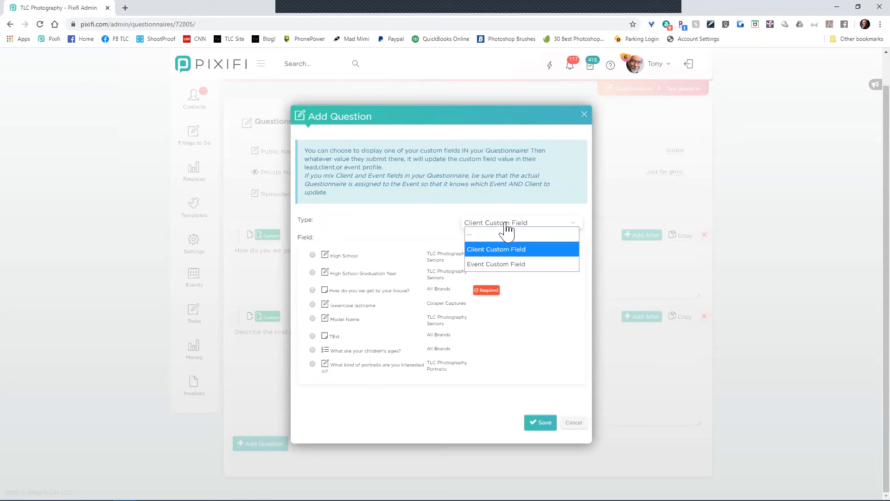
pyautogui.click(497, 267)
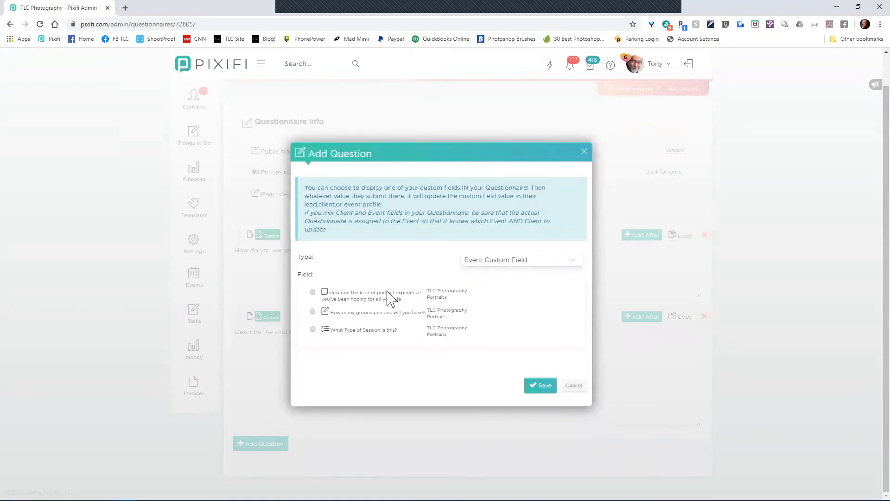
pyautogui.click(512, 262)
pyautogui.click(485, 287)
pyautogui.click(568, 423)
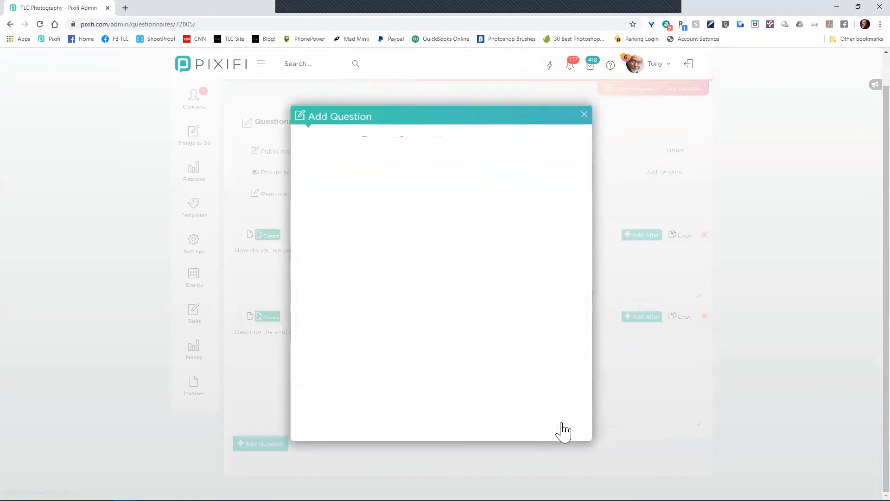
pyautogui.click(526, 327)
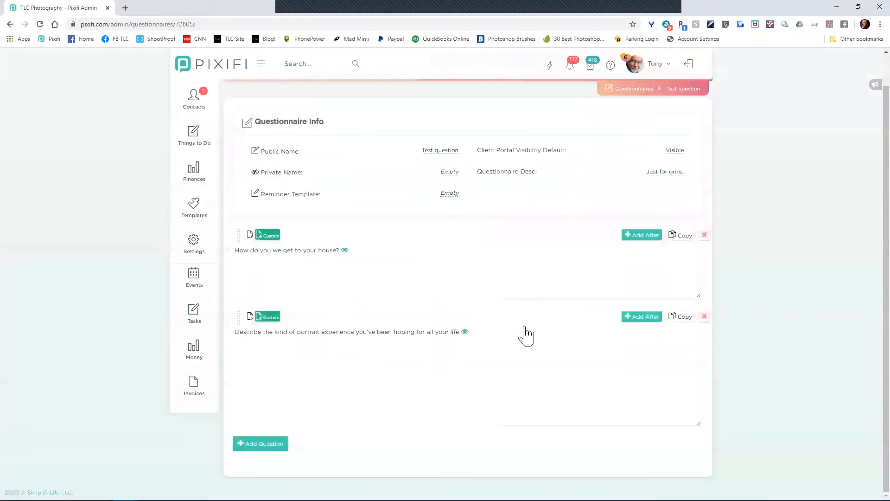
# Step: Open the TLC Photography Portraits brand's Inquiry Fields settings
pyautogui.moveTo(194, 251)
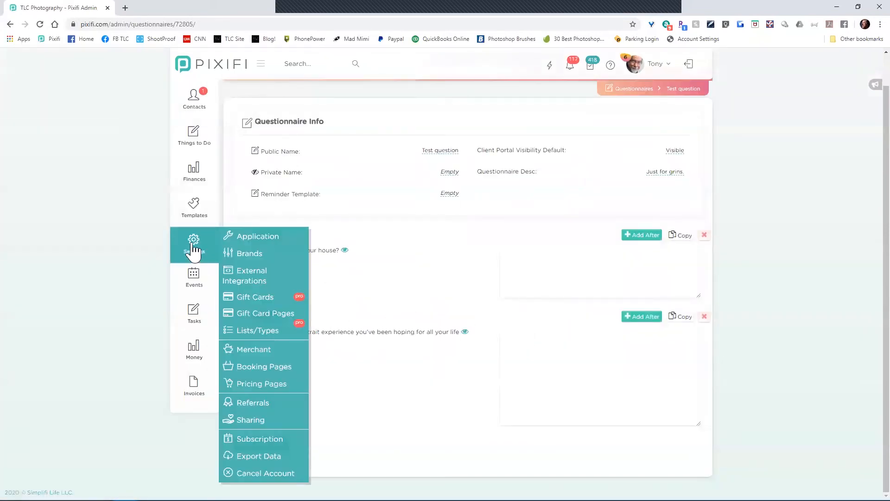
pyautogui.moveTo(195, 211)
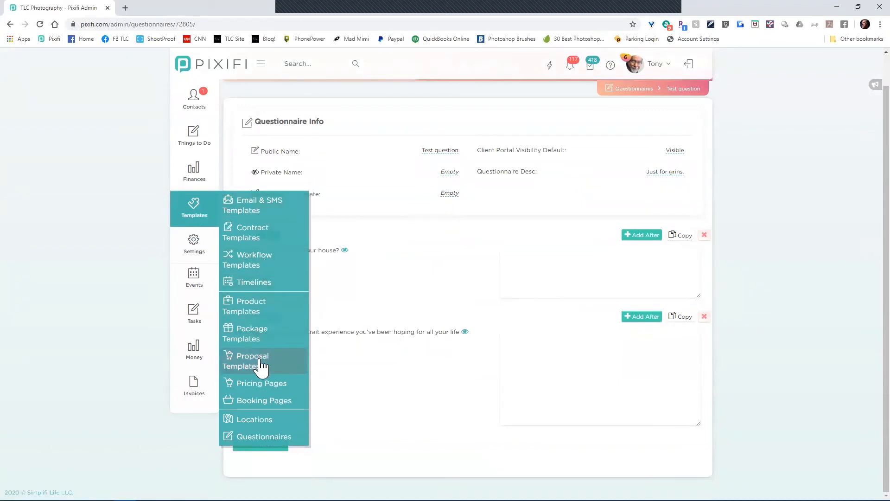
pyautogui.moveTo(231, 254)
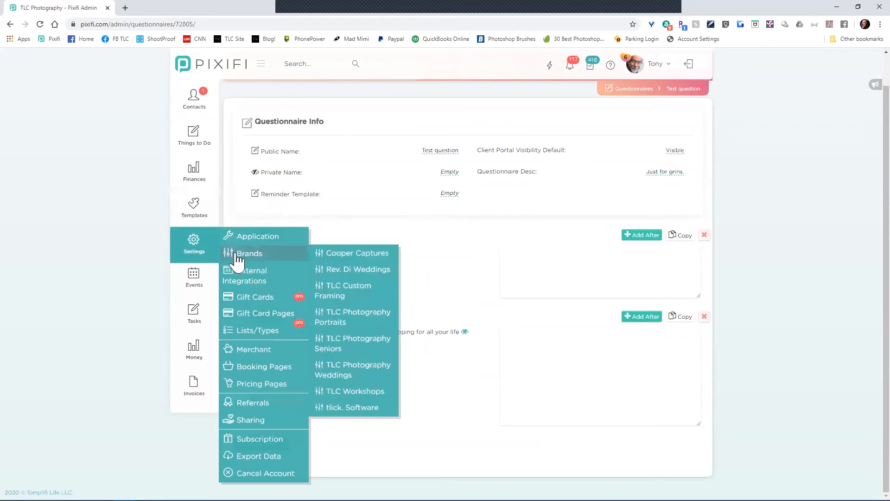
pyautogui.click(354, 325)
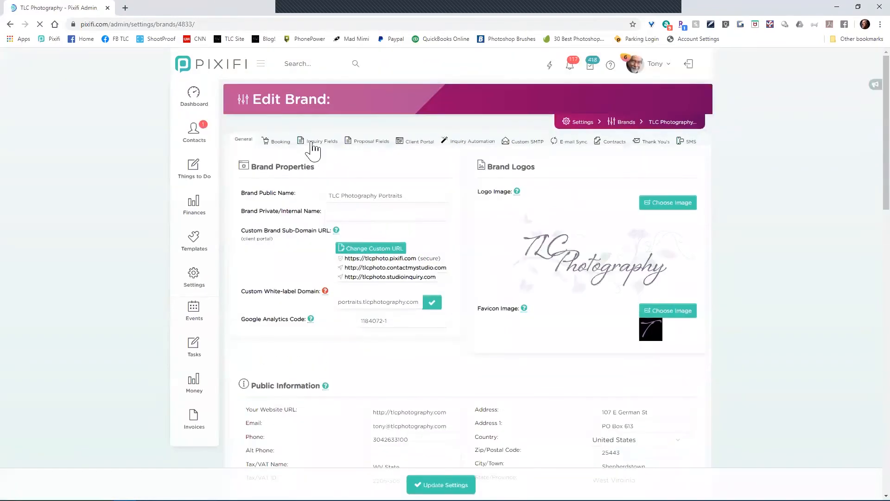
pyautogui.click(313, 142)
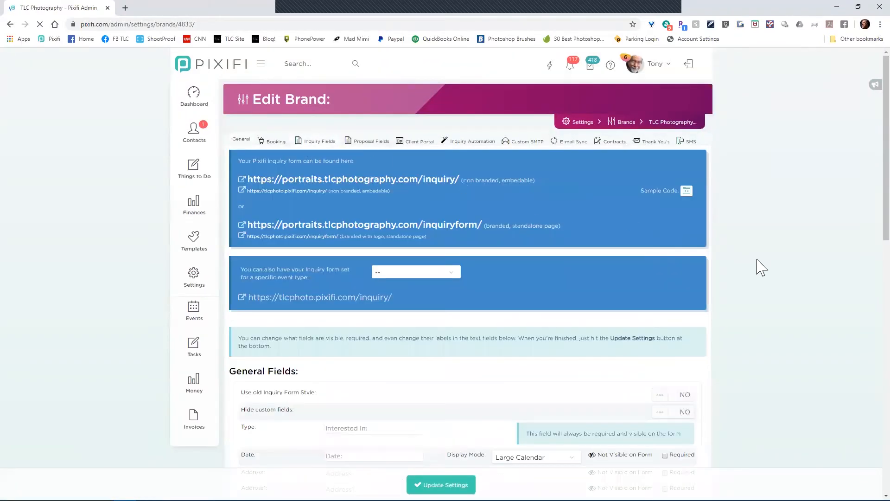
pyautogui.scroll(-3, 761, 268)
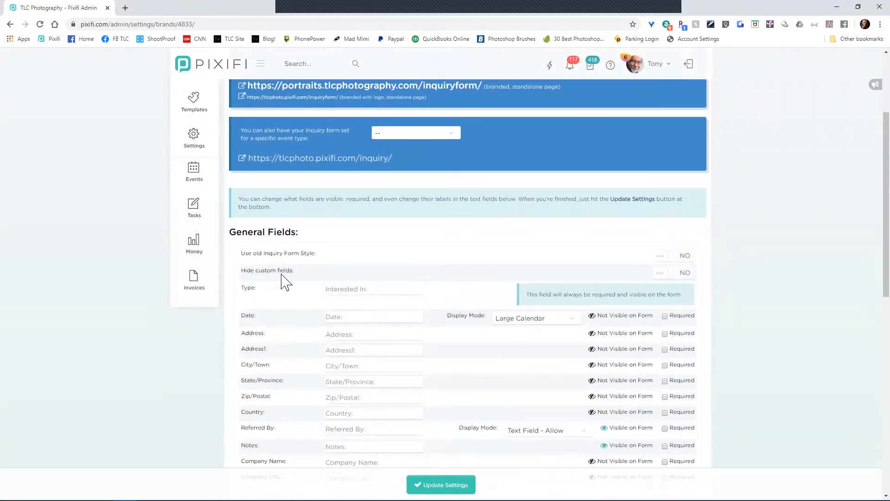
pyautogui.scroll(1, 308, 278)
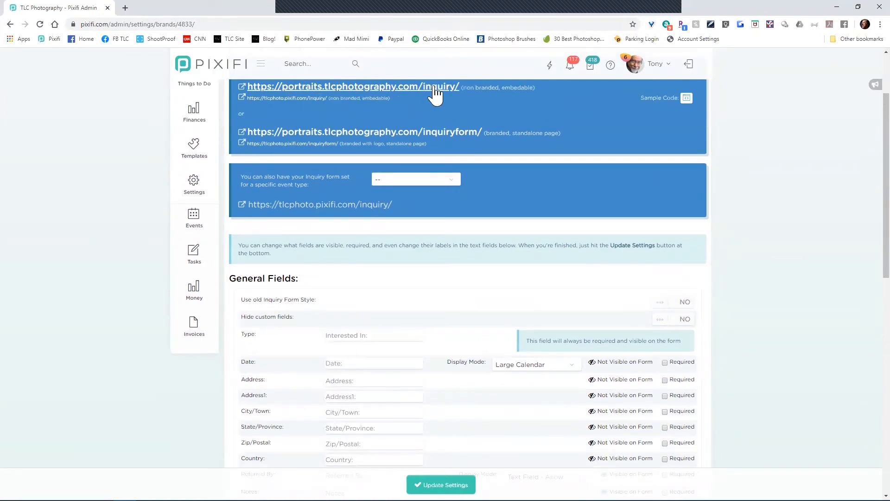
pyautogui.scroll(-2, 325, 232)
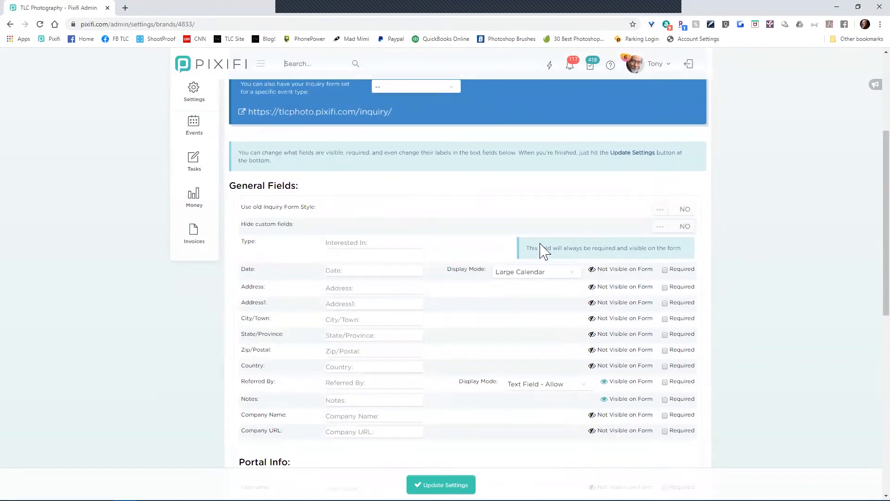
# Step: Toggle Hide custom fields to YES and back to NO, then open the live inquiry form
pyautogui.click(688, 229)
pyautogui.click(685, 228)
pyautogui.scroll(-10, 473, 248)
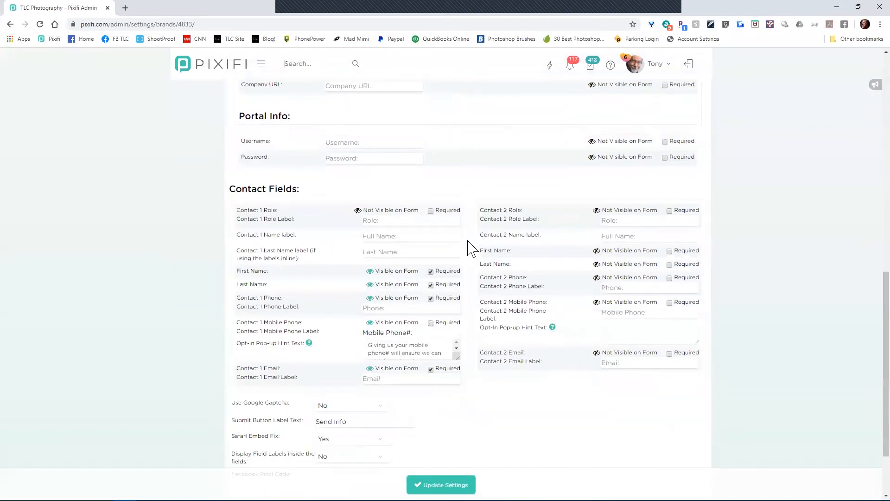
pyautogui.scroll(10, 472, 248)
pyautogui.scroll(5, 401, 190)
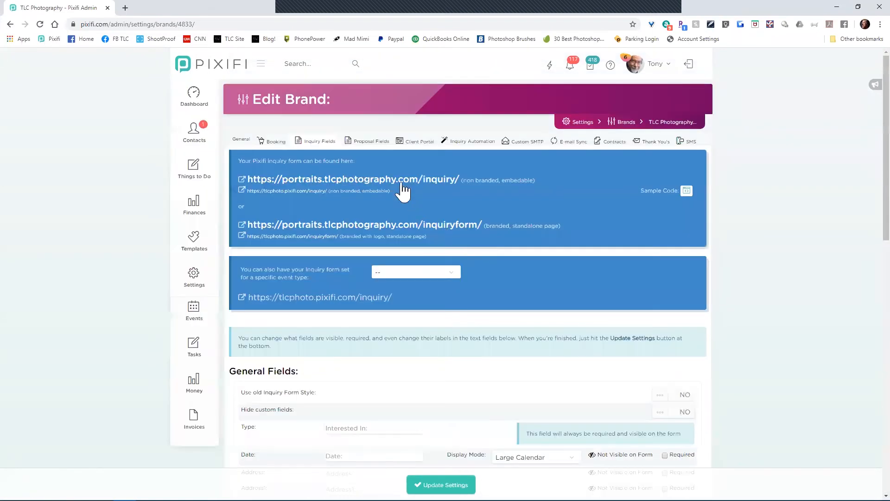
pyautogui.click(400, 179)
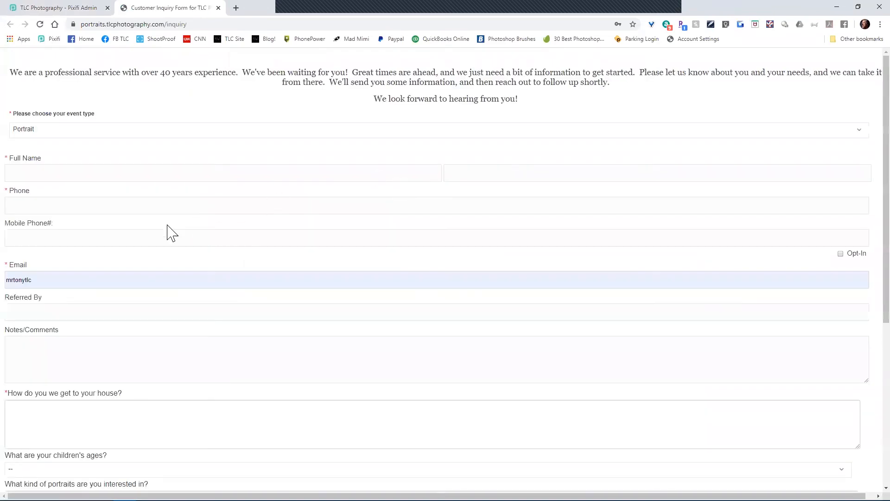
# Step: Review the live inquiry form, then view the brand's general properties in the admin tab
pyautogui.scroll(-3, 91, 292)
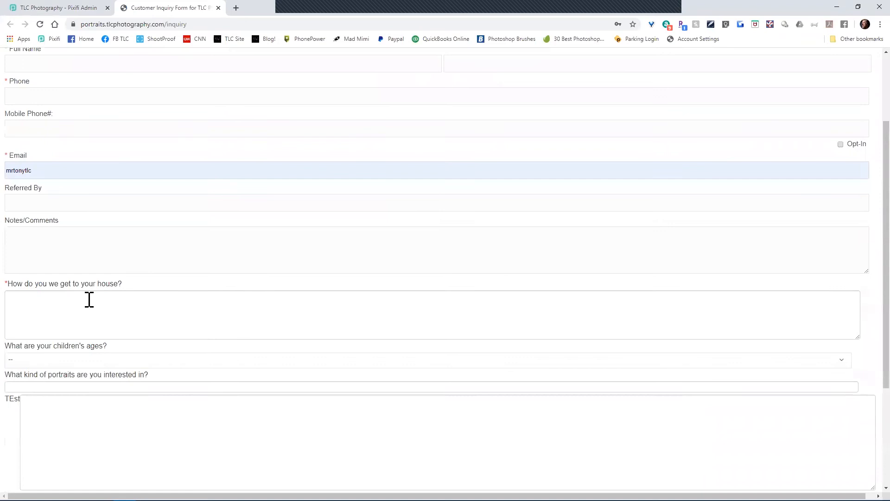
pyautogui.scroll(-2, 89, 299)
pyautogui.scroll(-2, 86, 296)
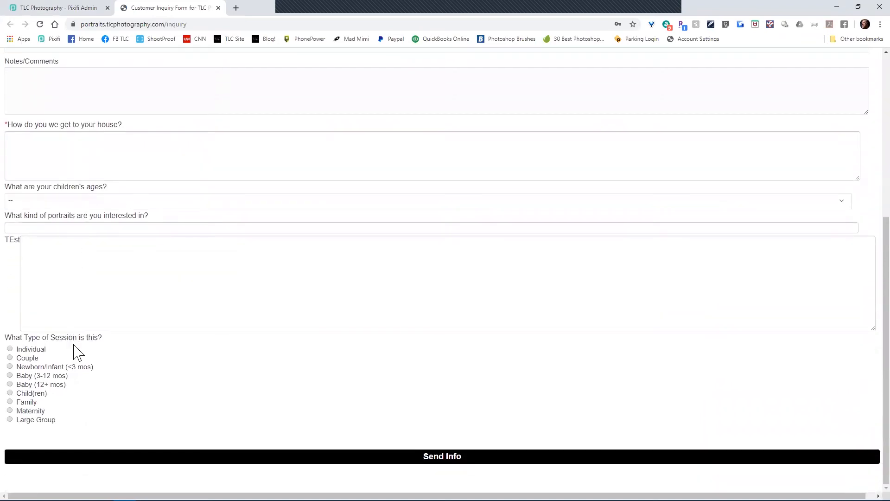
pyautogui.scroll(5, 76, 381)
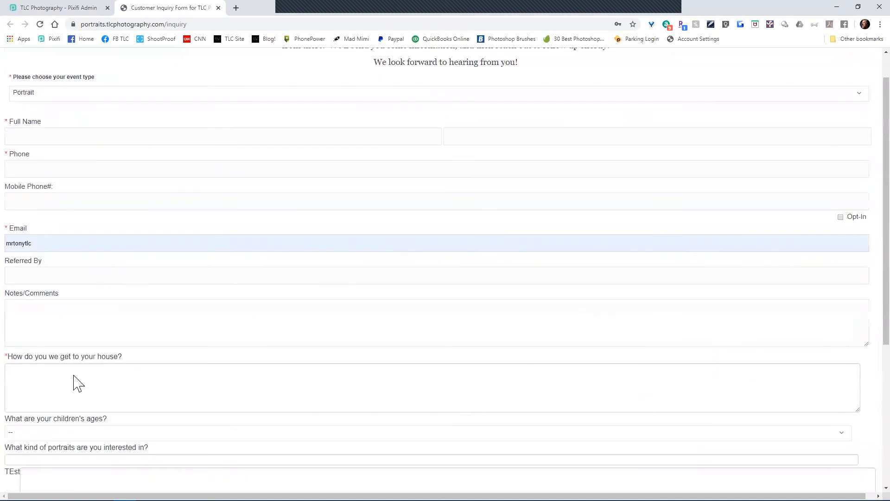
pyautogui.click(72, 9)
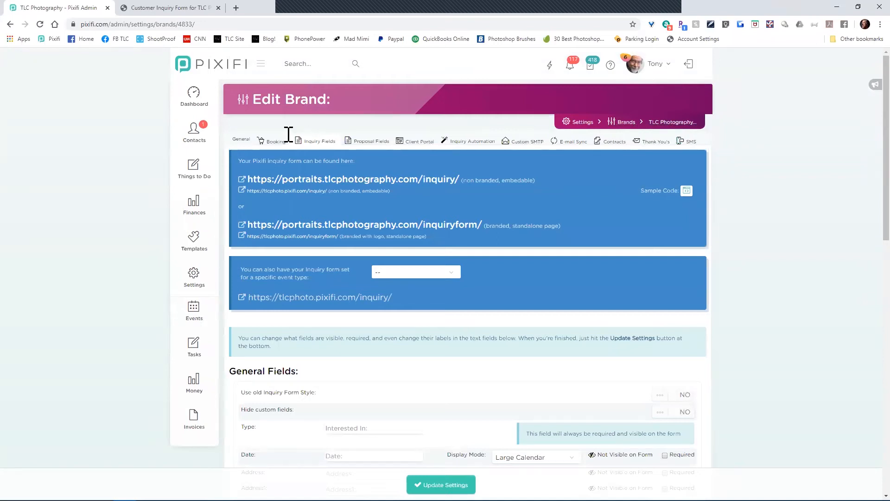
pyautogui.click(239, 141)
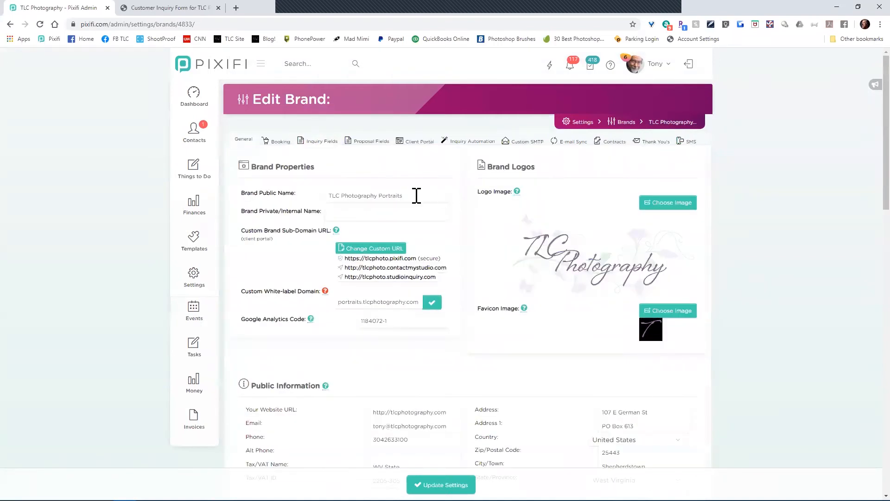
# Step: Recheck the live inquiry form and return to the brand's Inquiry Fields settings
pyautogui.click(167, 8)
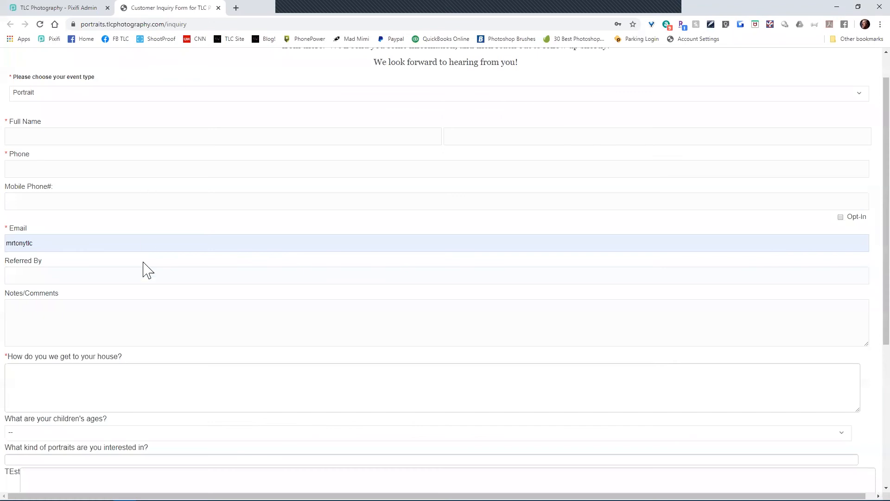
pyautogui.scroll(-4, 120, 306)
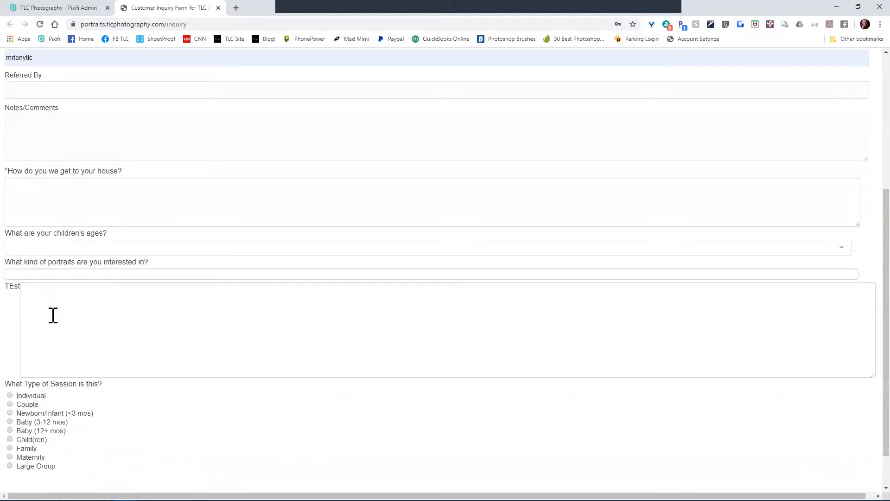
pyautogui.scroll(4, 53, 315)
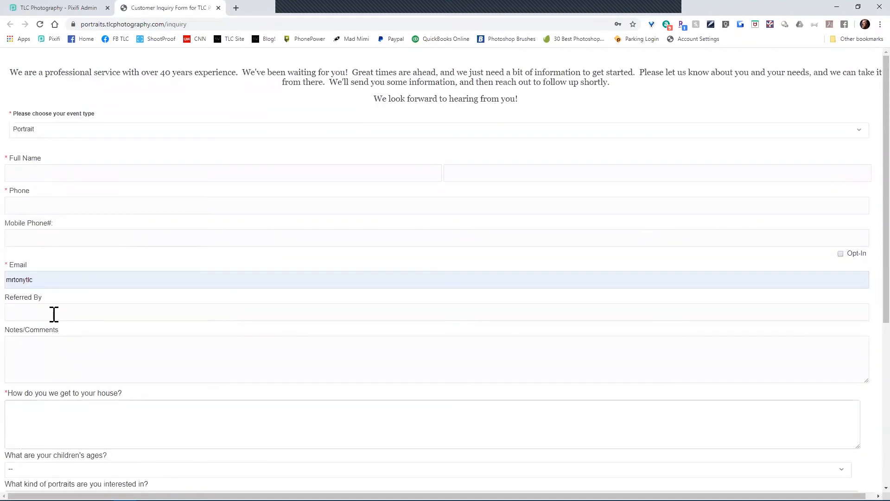
pyautogui.click(58, 9)
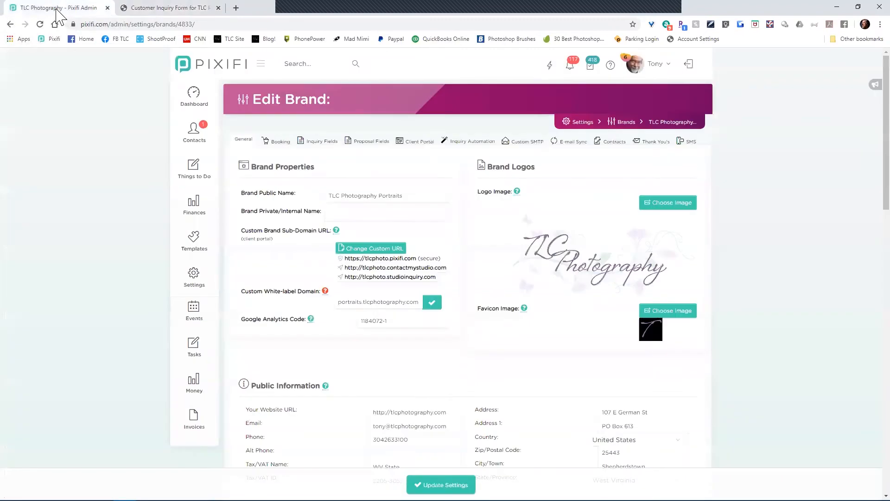
pyautogui.click(328, 147)
# Step: Turn hiding custom fields on the inquiry form on, then back off
pyautogui.scroll(-2, 578, 376)
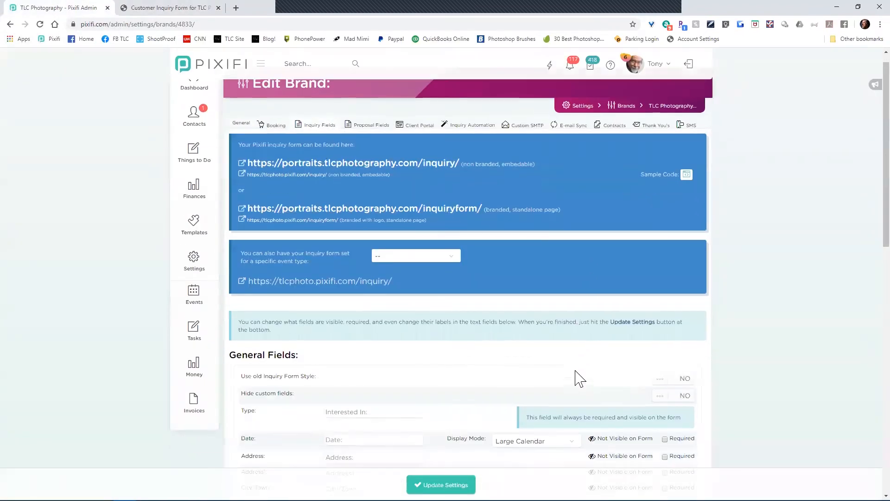
pyautogui.click(681, 320)
pyautogui.click(678, 322)
pyautogui.scroll(2, 174, 229)
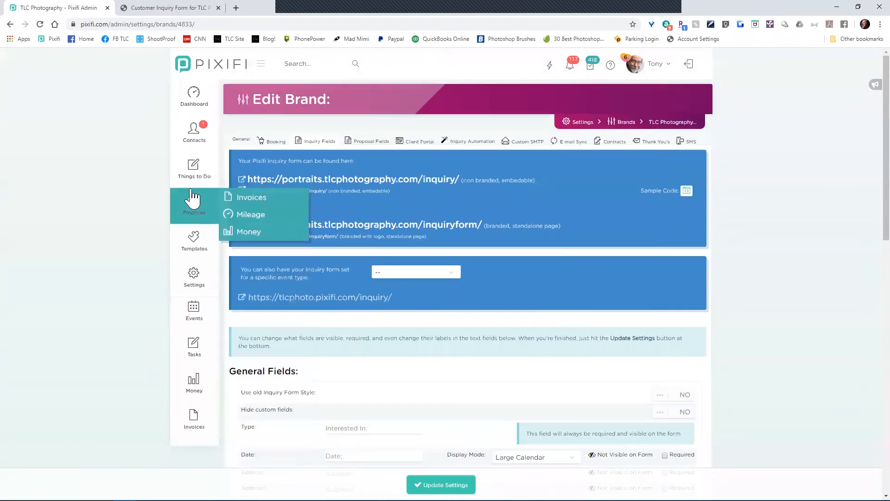
# Step: Open Contacts > Clients in a new tab and show its Custom Fields list
pyautogui.moveTo(194, 140)
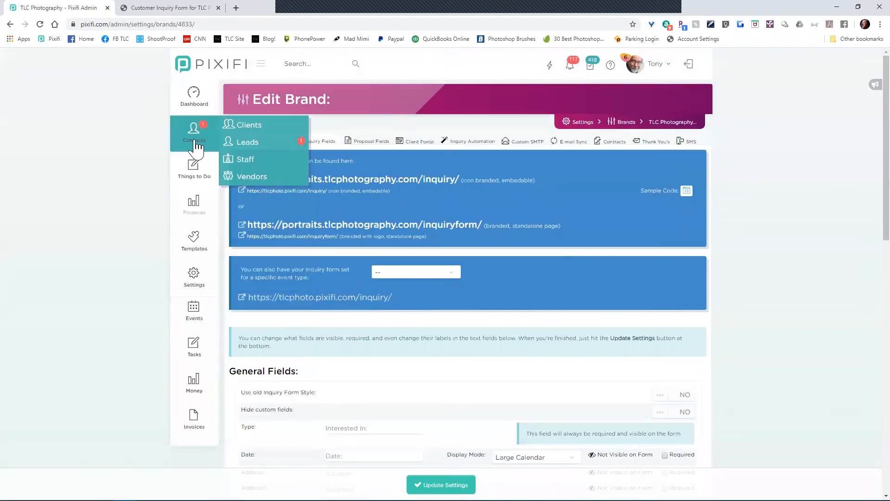
pyautogui.middleClick(249, 131)
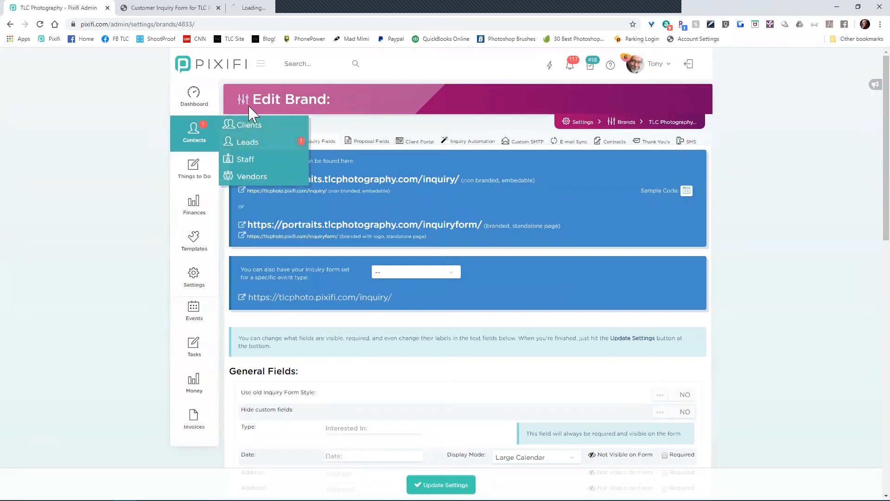
pyautogui.click(252, 8)
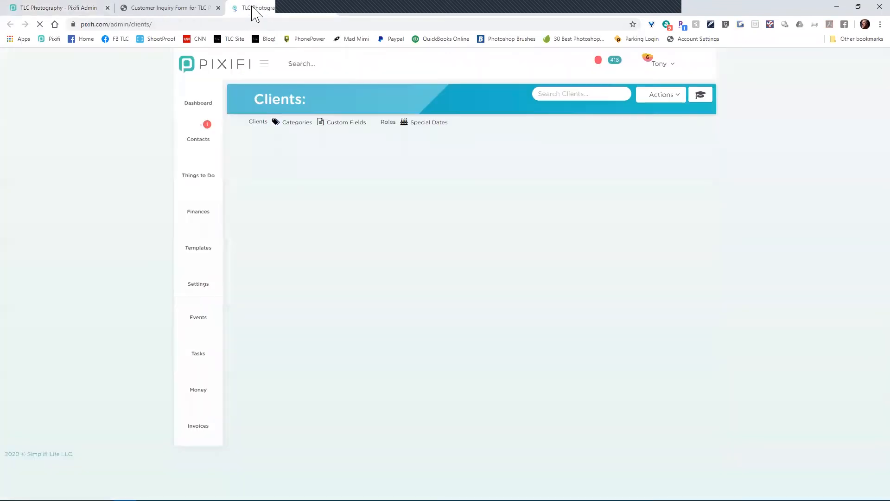
pyautogui.click(327, 126)
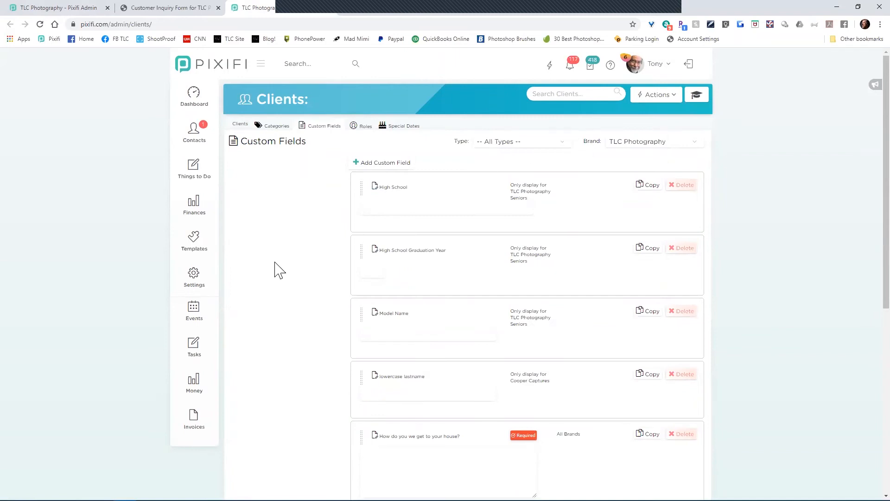
# Step: Open the children's ages question and compare its choices on the public inquiry form
pyautogui.scroll(-5, 274, 269)
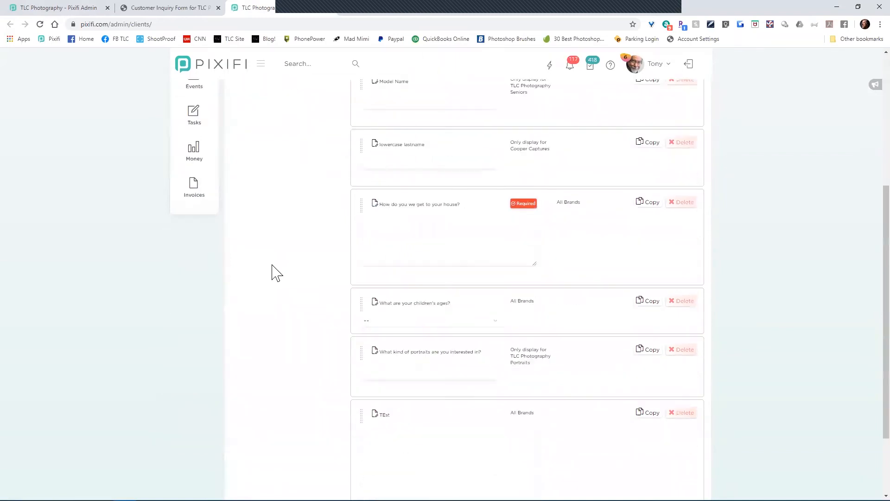
pyautogui.click(437, 305)
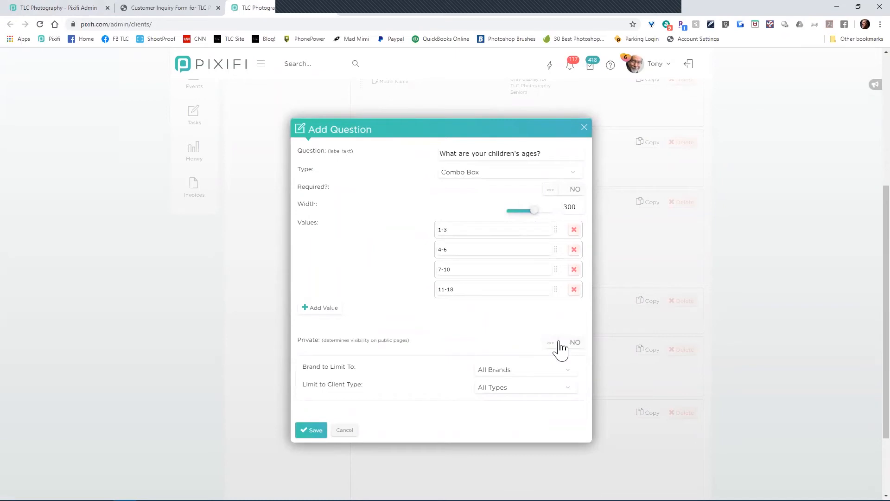
pyautogui.click(154, 12)
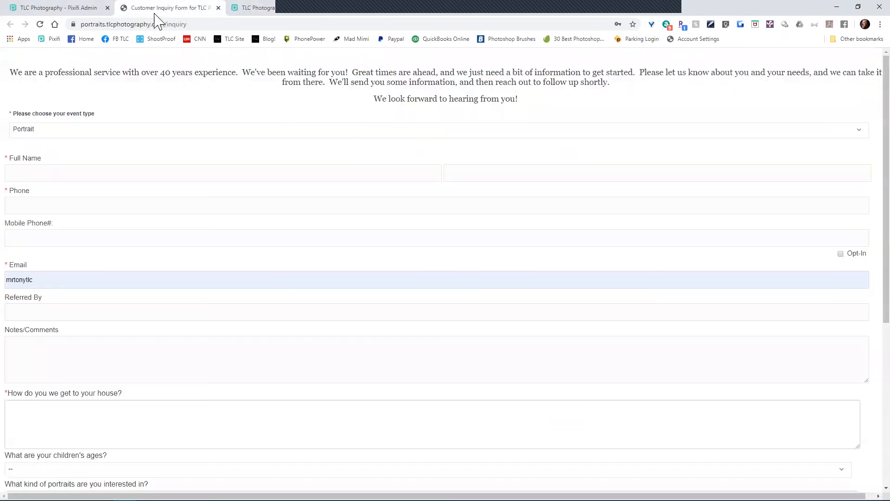
pyautogui.scroll(-6, 120, 244)
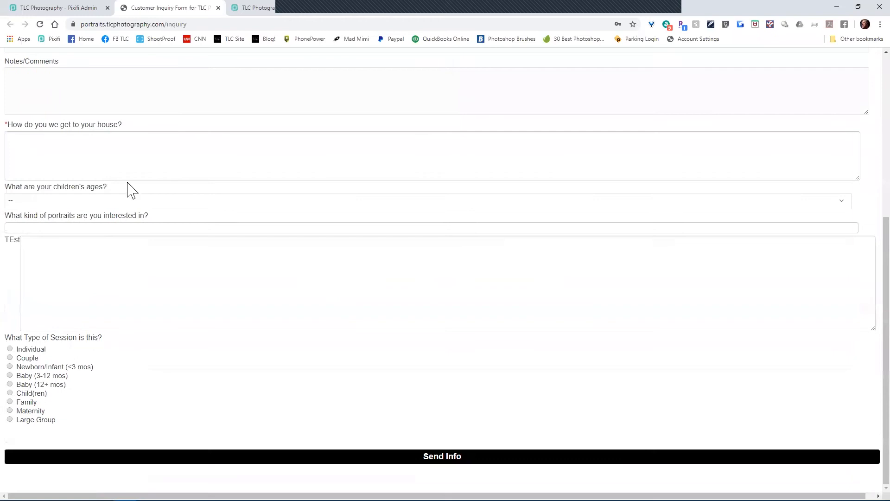
pyautogui.click(108, 204)
pyautogui.click(108, 203)
pyautogui.click(263, 8)
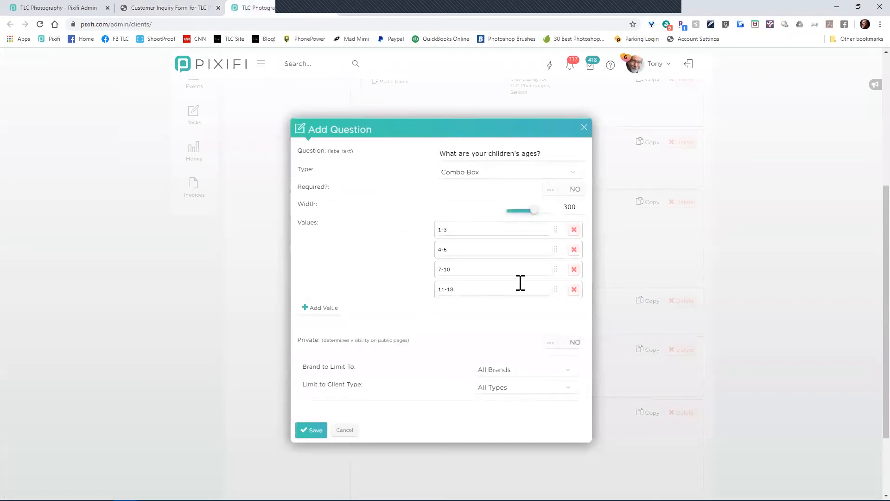
# Step: Mark the children's ages question Private and save it
pyautogui.click(575, 342)
pyautogui.click(319, 439)
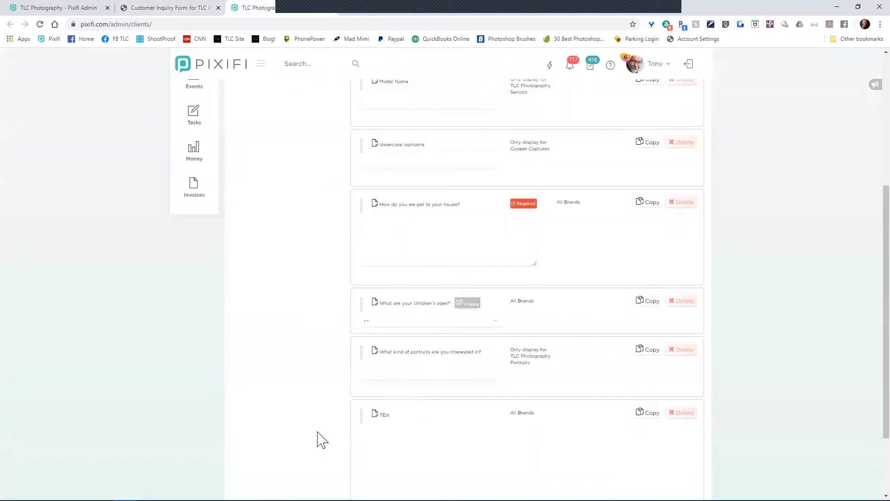
pyautogui.click(174, 9)
# Step: Reload the inquiry form, confirm the children's ages question is gone, and close the tab
pyautogui.click(40, 24)
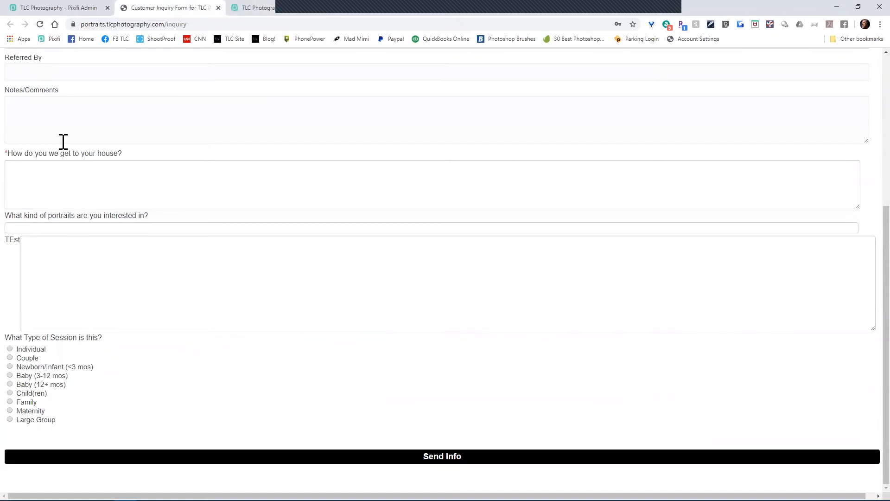
pyautogui.scroll(3, 60, 160)
pyautogui.scroll(-3, 60, 160)
pyautogui.scroll(5, 53, 151)
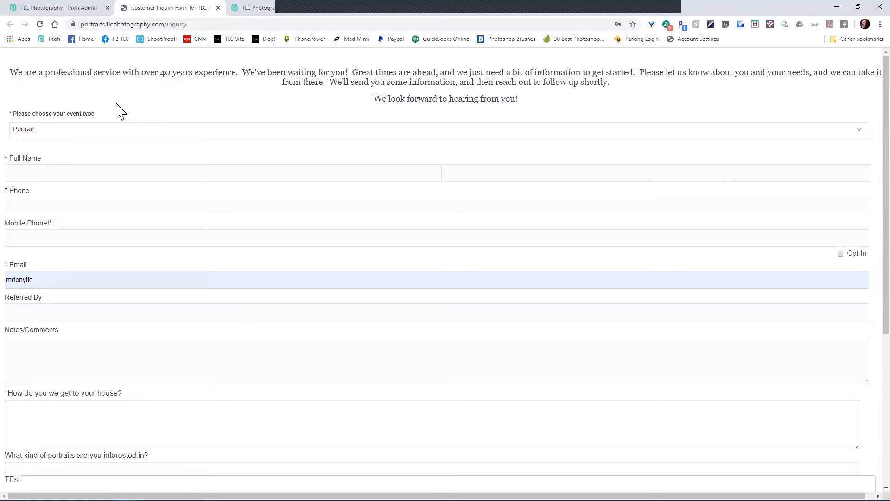
pyautogui.scroll(-5, 251, 167)
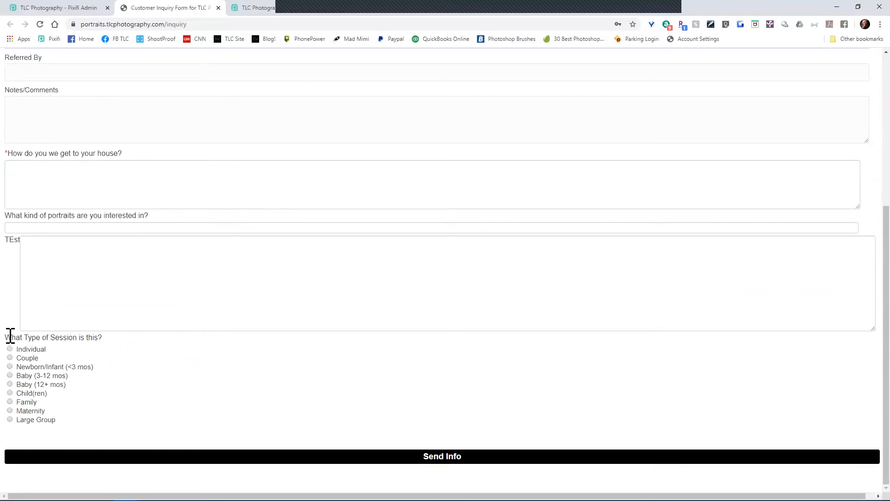
pyautogui.moveTo(10, 337); pyautogui.dragTo(139, 432)
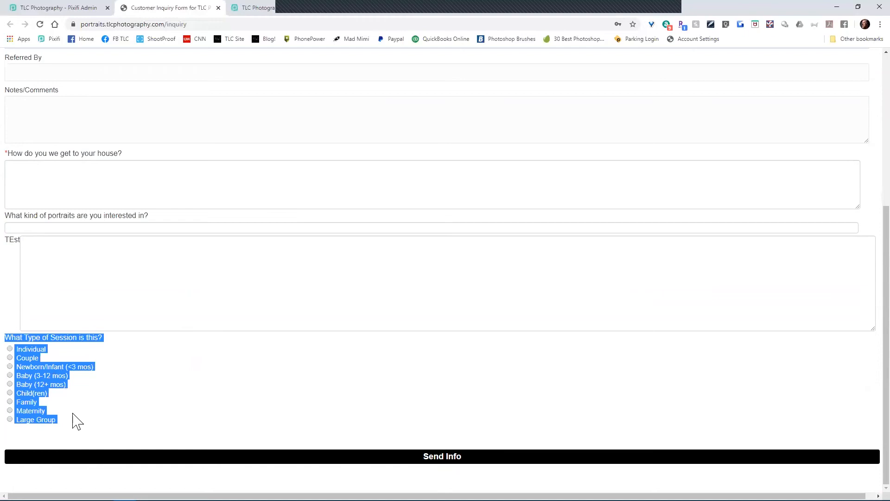
pyautogui.scroll(5, 75, 419)
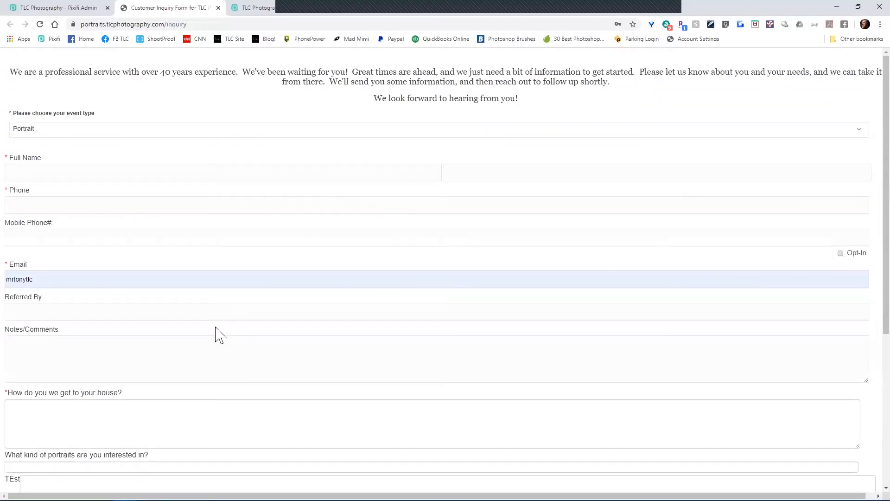
pyautogui.scroll(-5, 216, 334)
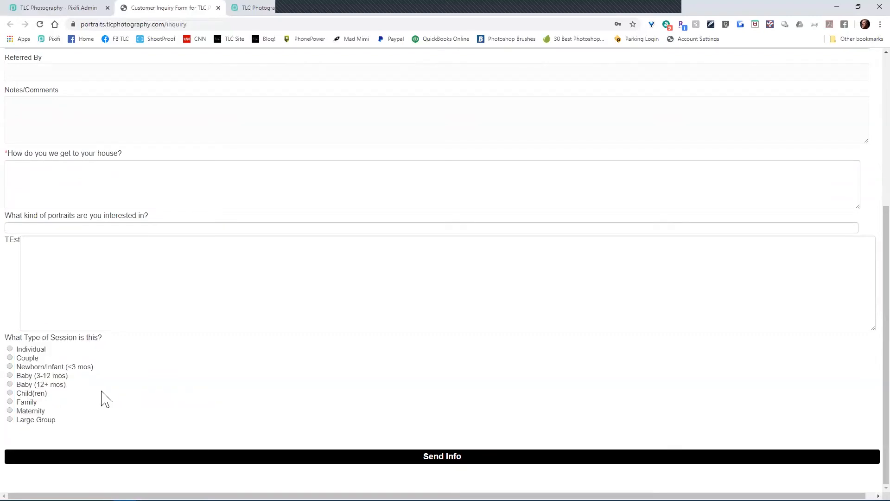
pyautogui.scroll(5, 110, 398)
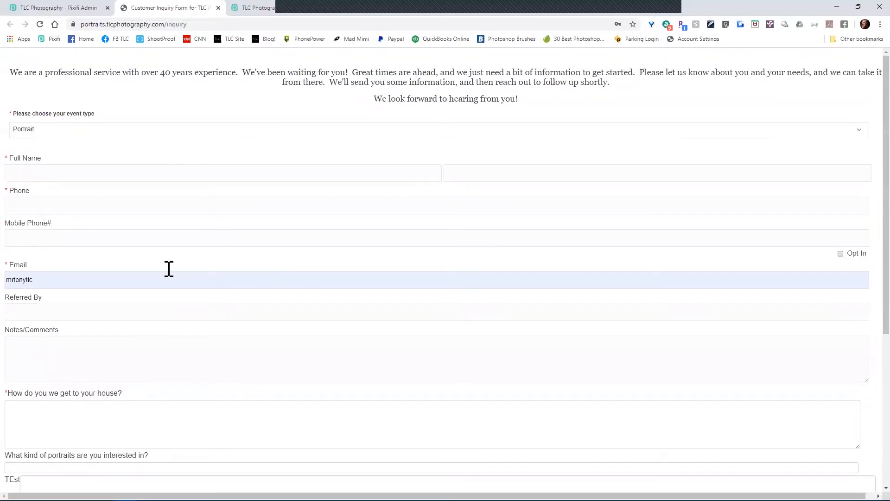
pyautogui.click(218, 8)
# Step: Show the Events Custom Fields list in the second tab, then return to Edit Brand
pyautogui.click(90, 9)
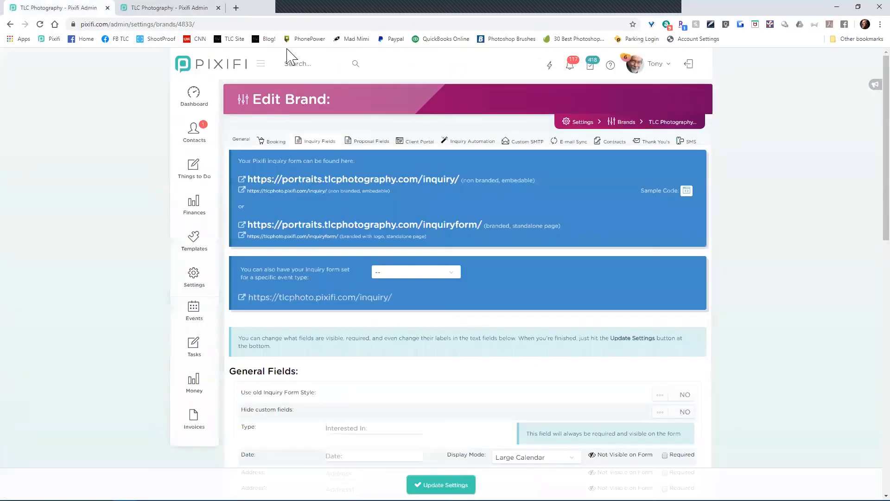
pyautogui.click(184, 9)
pyautogui.scroll(5, 249, 249)
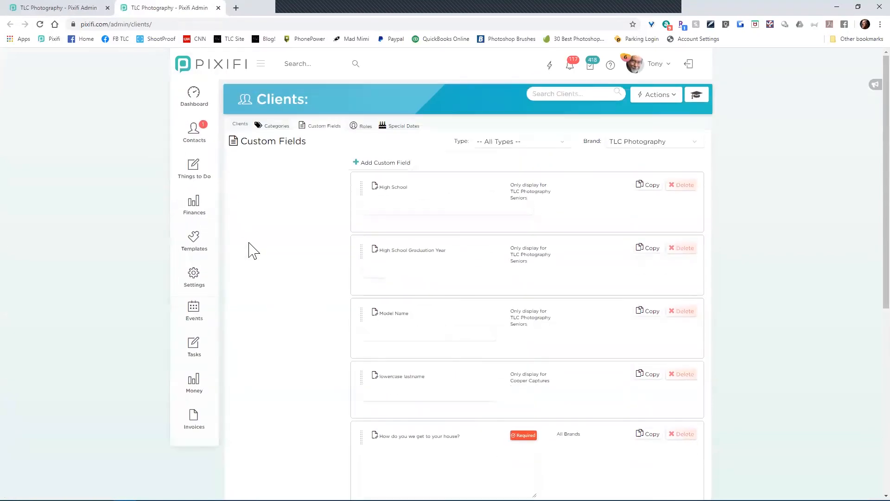
pyautogui.click(188, 323)
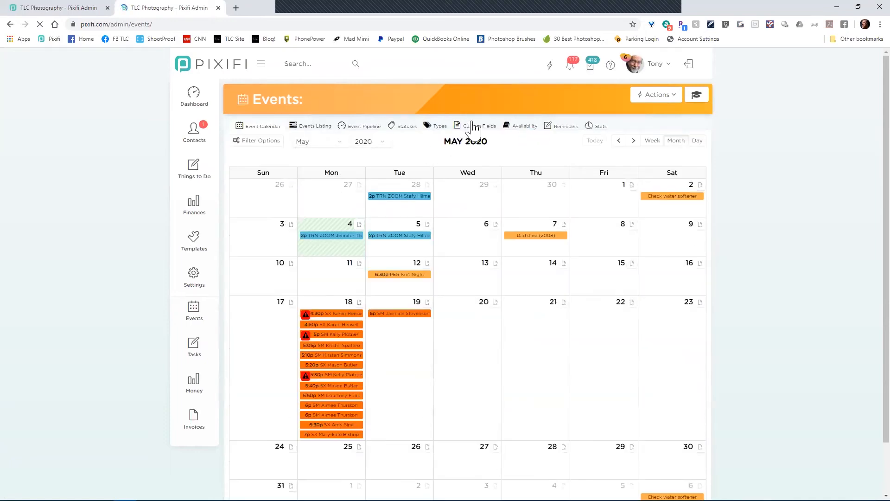
pyautogui.click(474, 128)
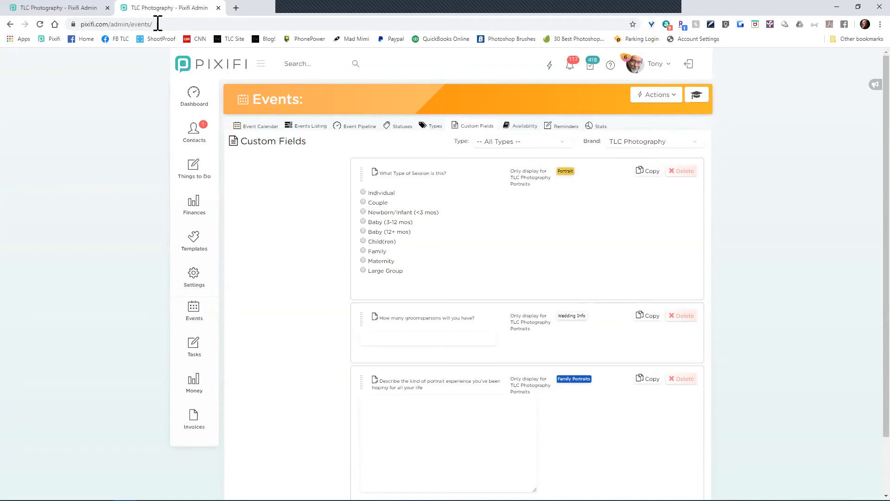
pyautogui.click(49, 8)
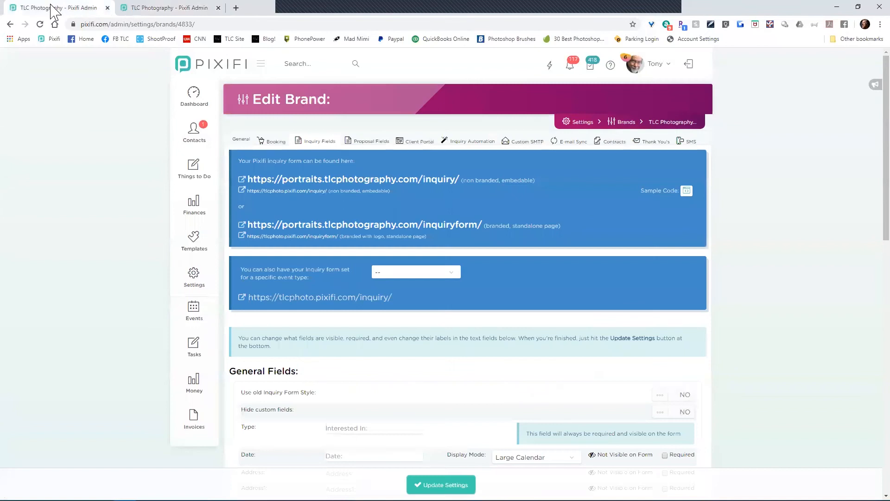
# Step: Open the TLC Photography Seniors brand's Inquiry Fields settings from the Brands list
pyautogui.scroll(-1, 348, 310)
pyautogui.scroll(1, 351, 307)
pyautogui.click(626, 122)
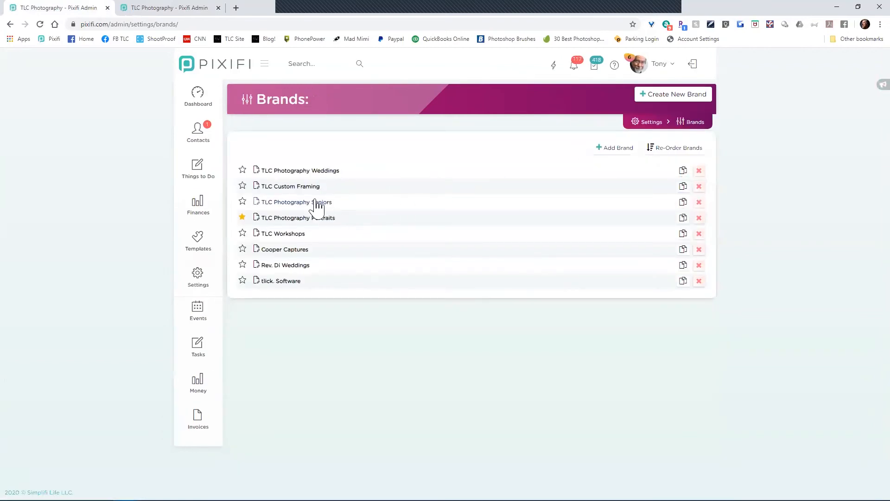
pyautogui.click(317, 205)
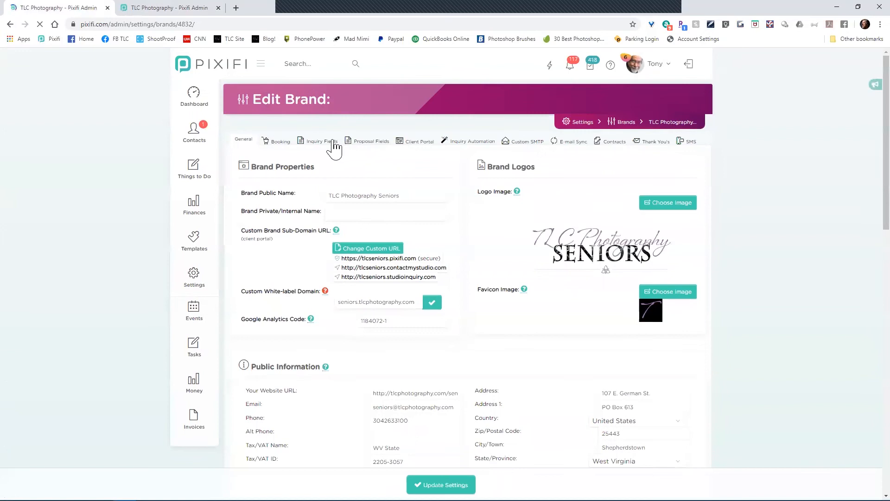
pyautogui.click(334, 142)
# Step: Preview the senior inquiry form, trying event types Senior Model and Consultation, then close it
pyautogui.click(361, 183)
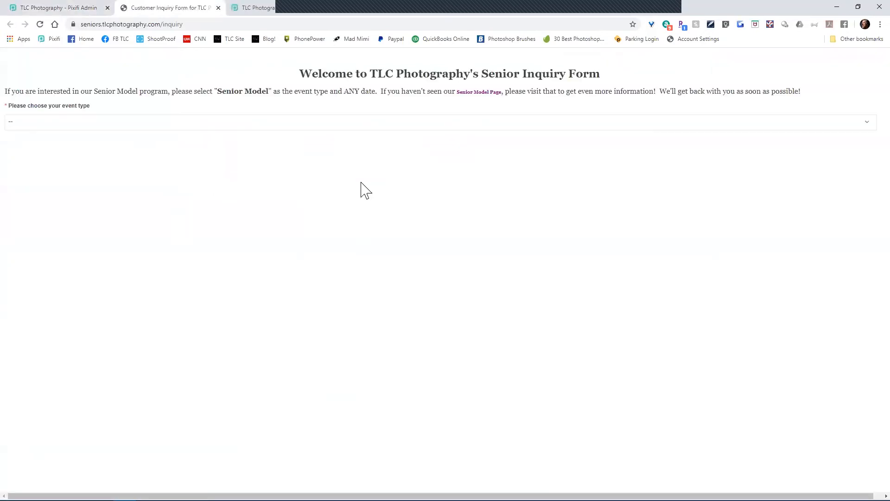
pyautogui.click(126, 122)
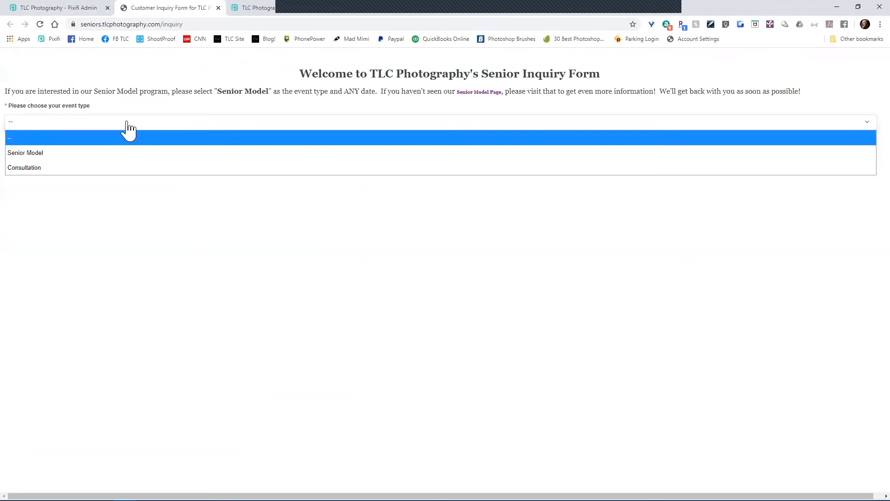
pyautogui.click(102, 154)
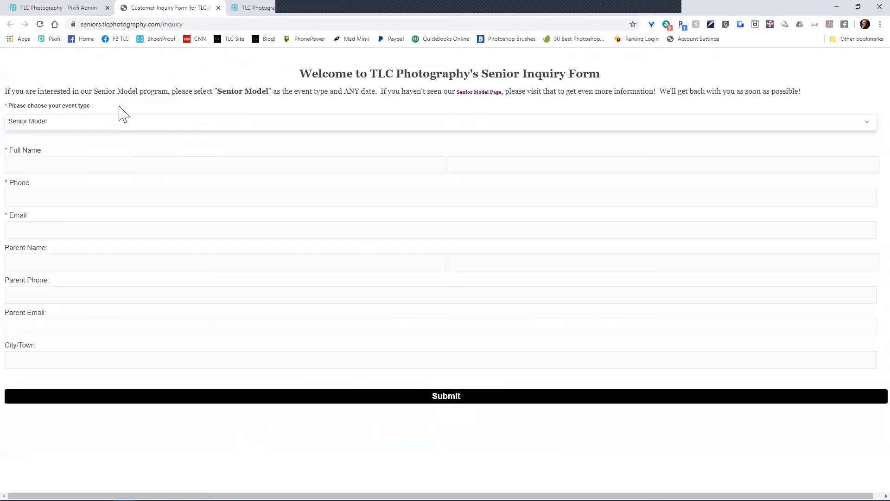
pyautogui.click(116, 123)
pyautogui.click(112, 167)
pyautogui.click(219, 8)
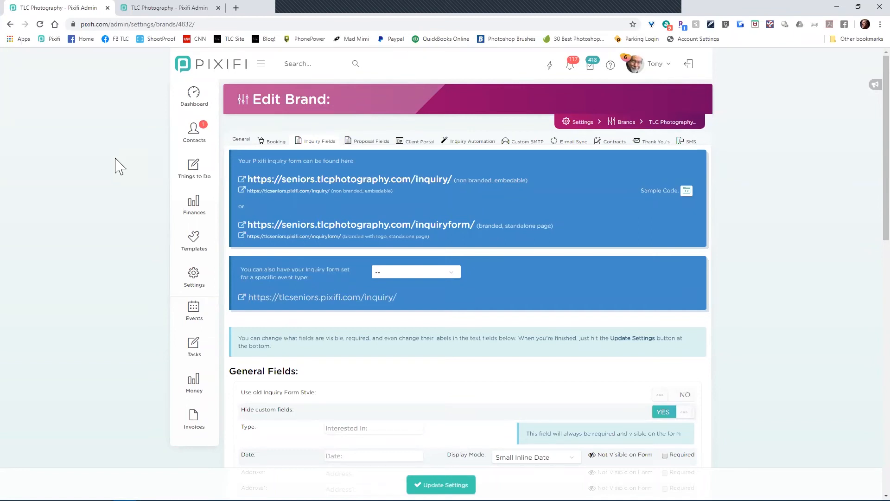
# Step: Open "How many groomspersons will you have?" from the event Custom Fields list for editing
pyautogui.click(179, 11)
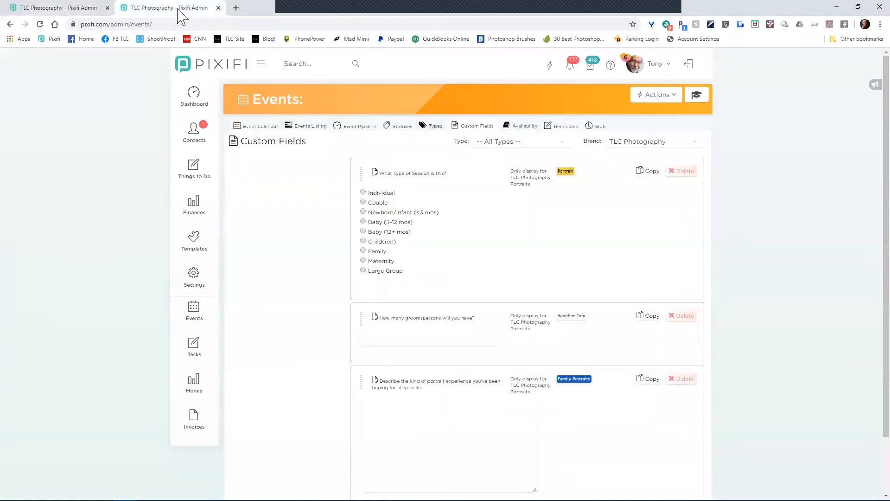
pyautogui.moveTo(194, 134)
pyautogui.click(428, 316)
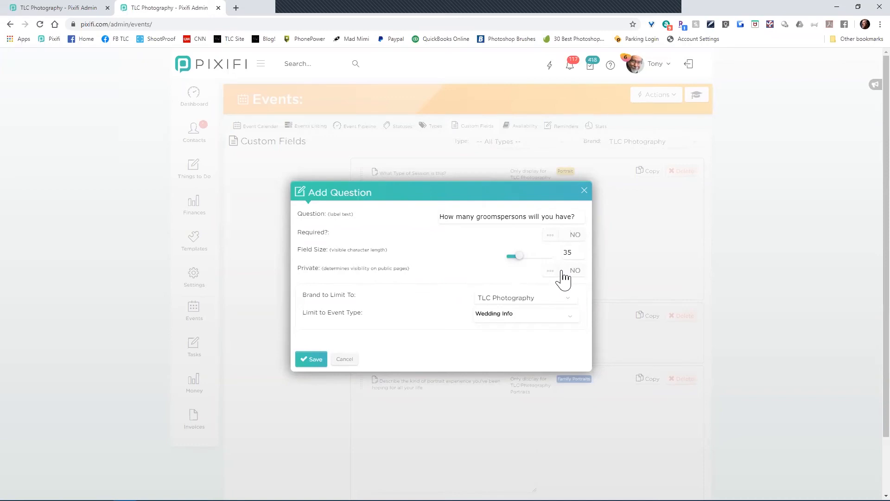
# Step: Review the groomspersons question's event type and brand limits, then cancel without changes
pyautogui.click(345, 362)
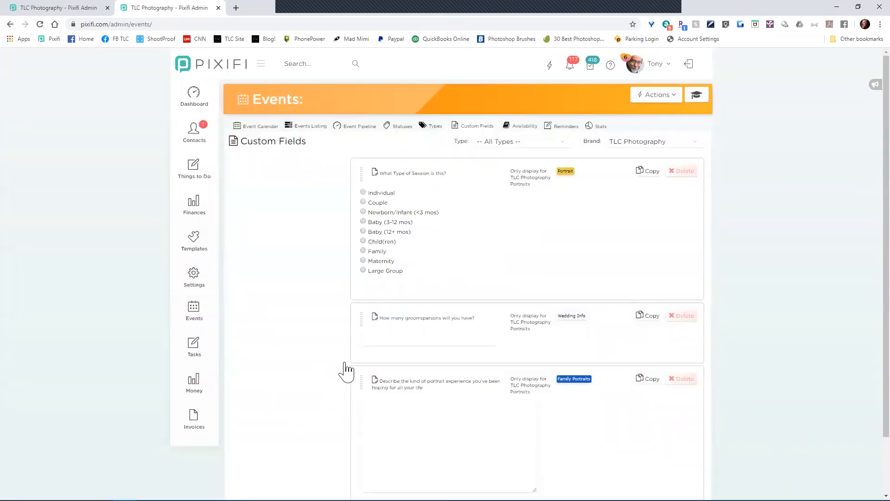
pyautogui.click(408, 327)
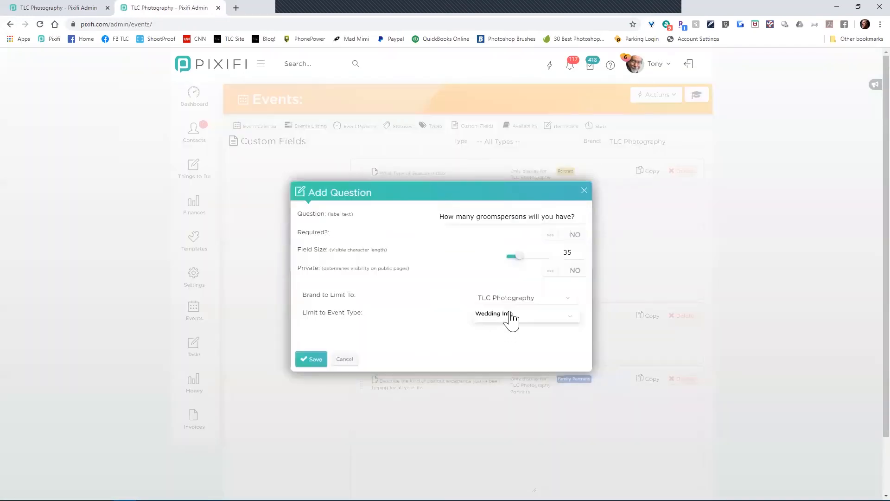
pyautogui.click(512, 317)
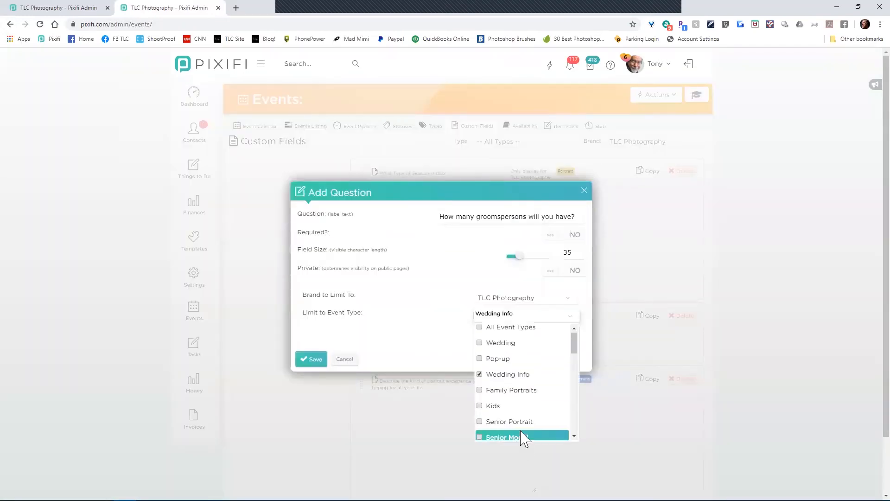
pyautogui.click(525, 300)
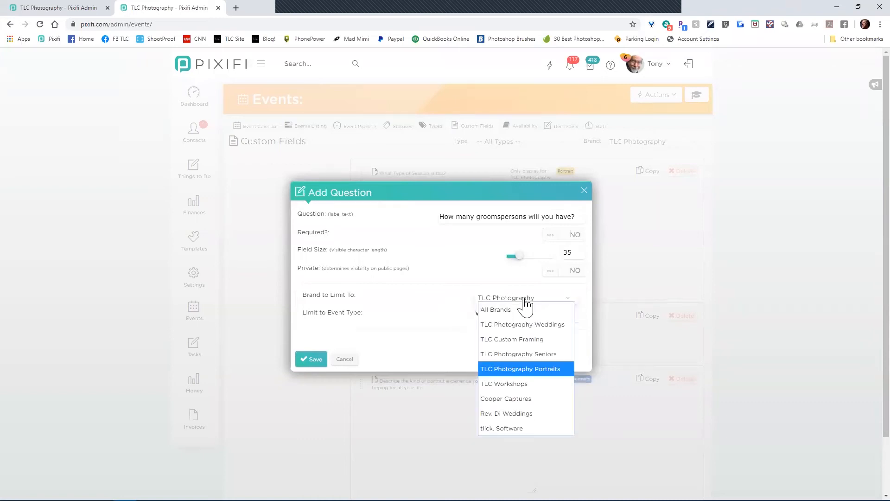
pyautogui.click(432, 324)
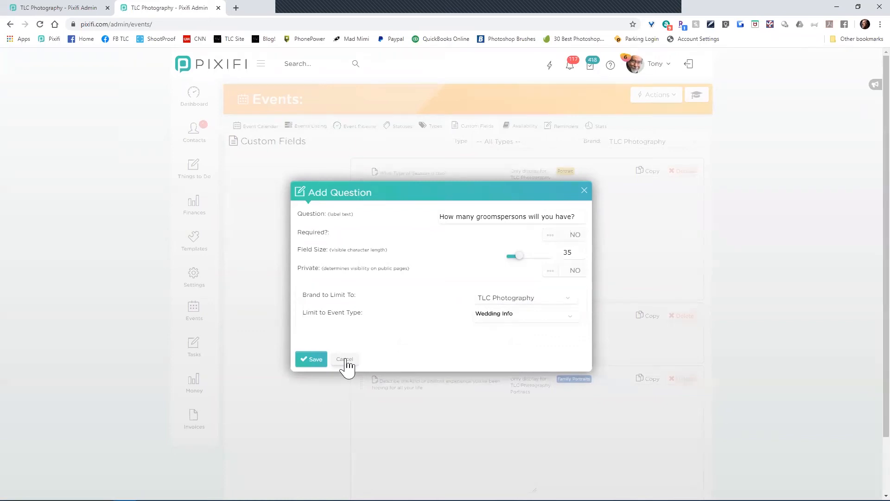
pyautogui.click(496, 322)
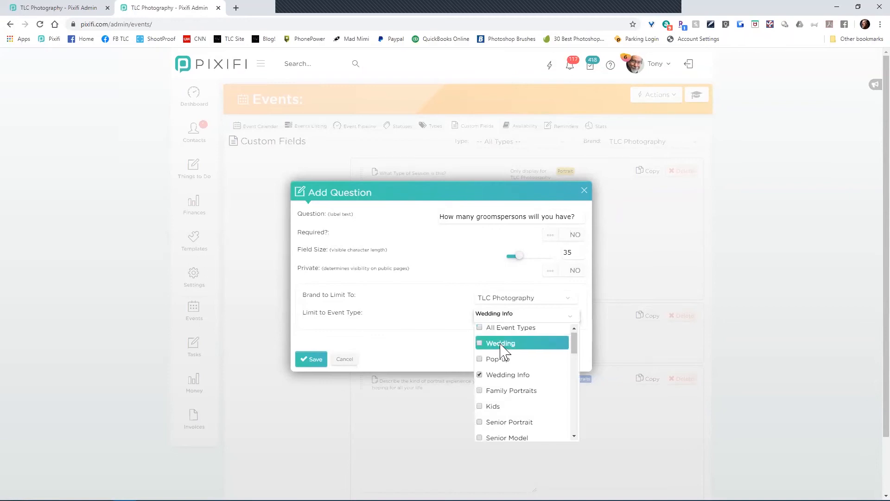
pyautogui.scroll(-4, 521, 392)
pyautogui.scroll(-3, 521, 397)
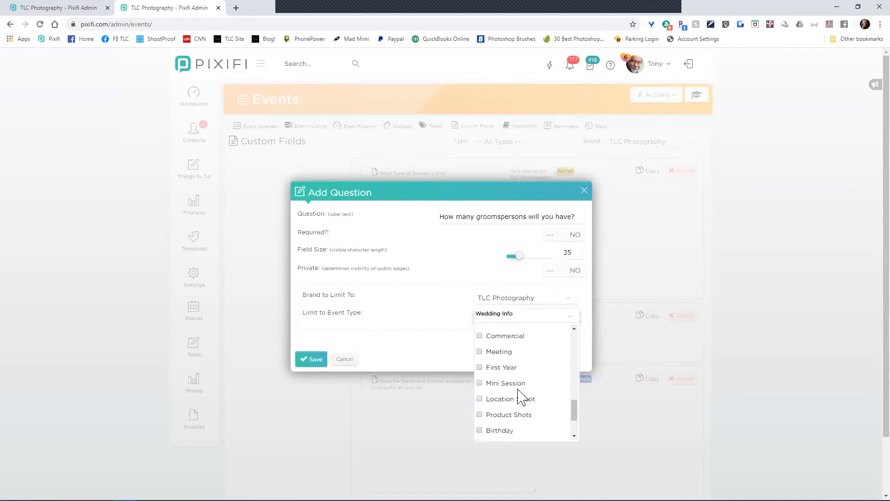
pyautogui.click(344, 360)
pyautogui.click(37, 10)
# Step: Open Contacts > Clients in a new tab and show its Custom Fields list
pyautogui.moveTo(201, 148)
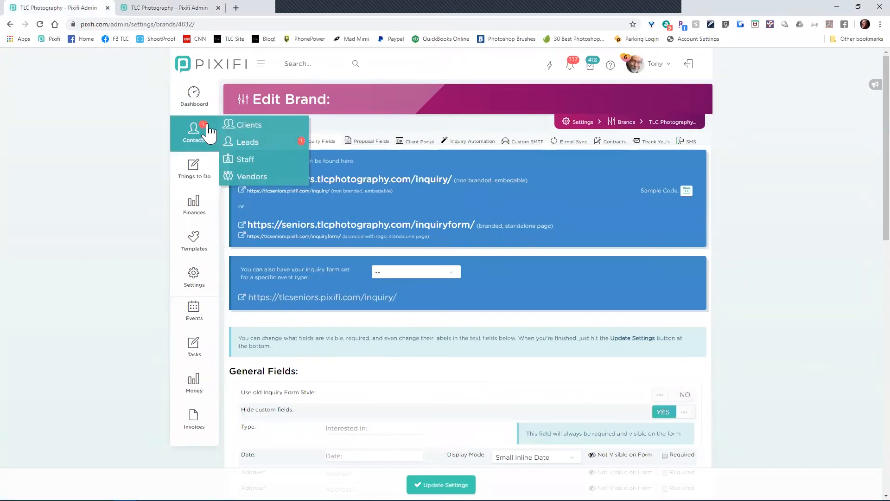
pyautogui.moveTo(210, 113)
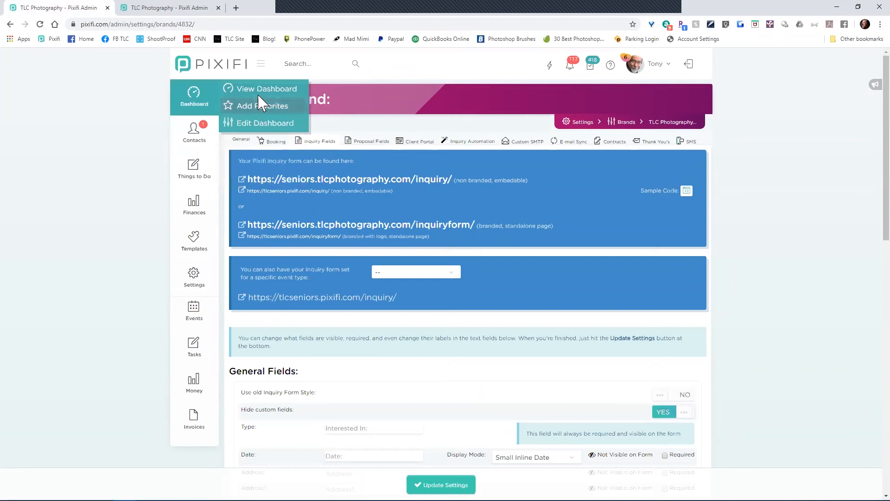
pyautogui.middleClick(255, 126)
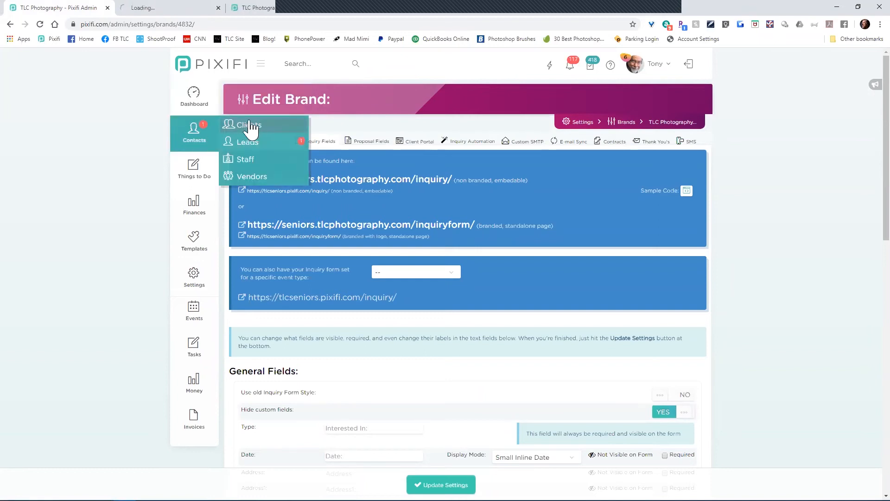
pyautogui.click(165, 9)
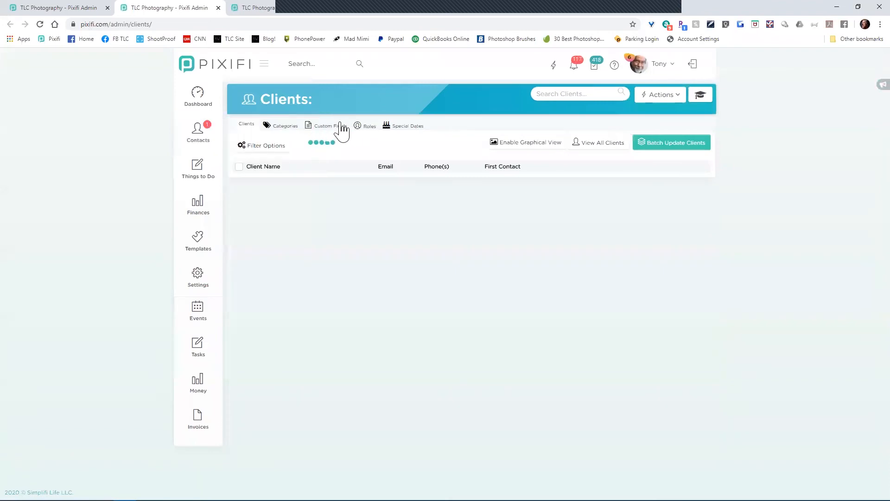
pyautogui.click(340, 128)
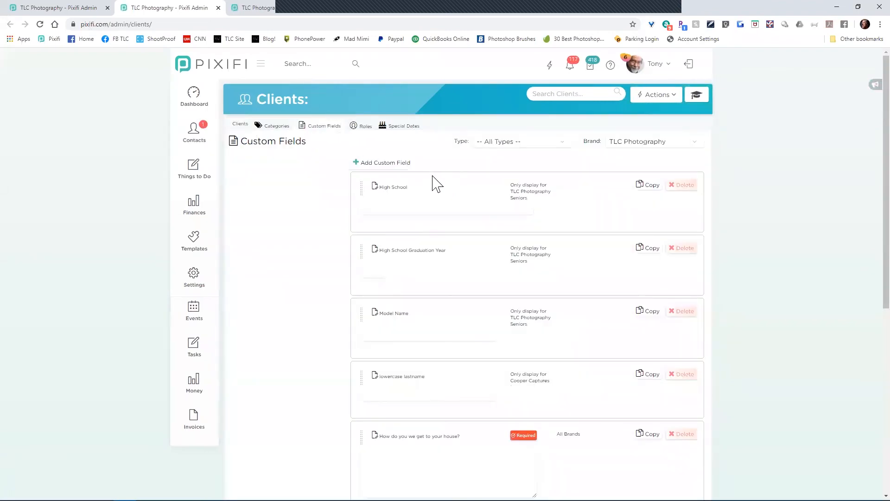
# Step: Review the High School field's Non-Wedding Client targeting, then cancel unchanged
pyautogui.click(400, 198)
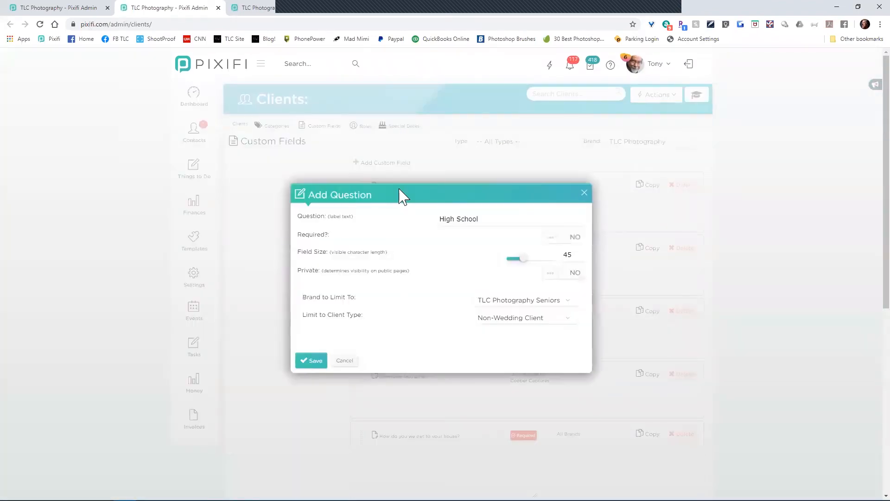
pyautogui.click(511, 320)
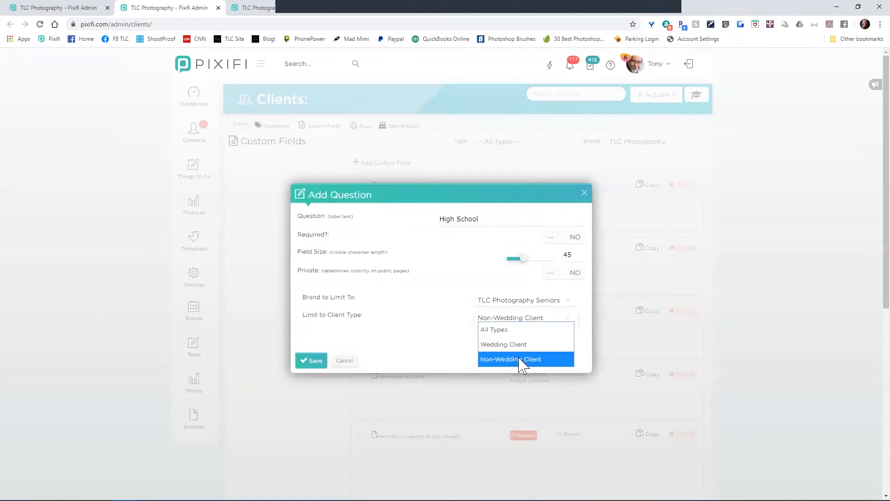
pyautogui.click(419, 355)
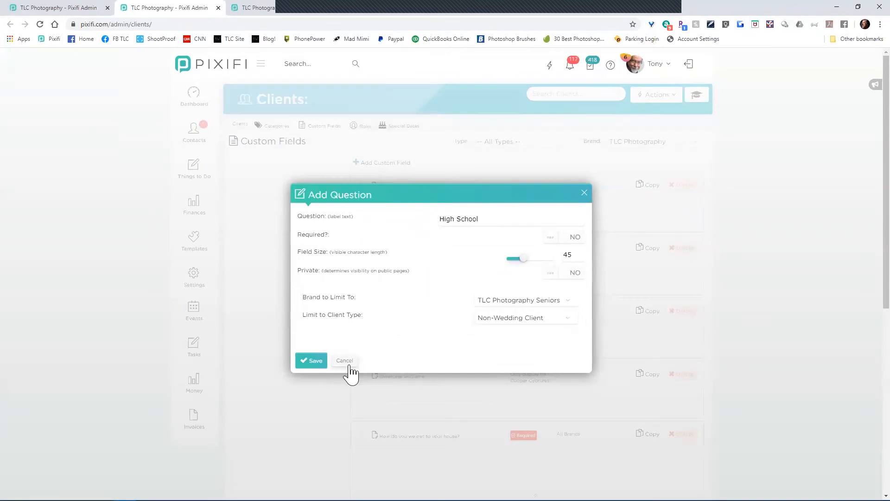
pyautogui.click(344, 361)
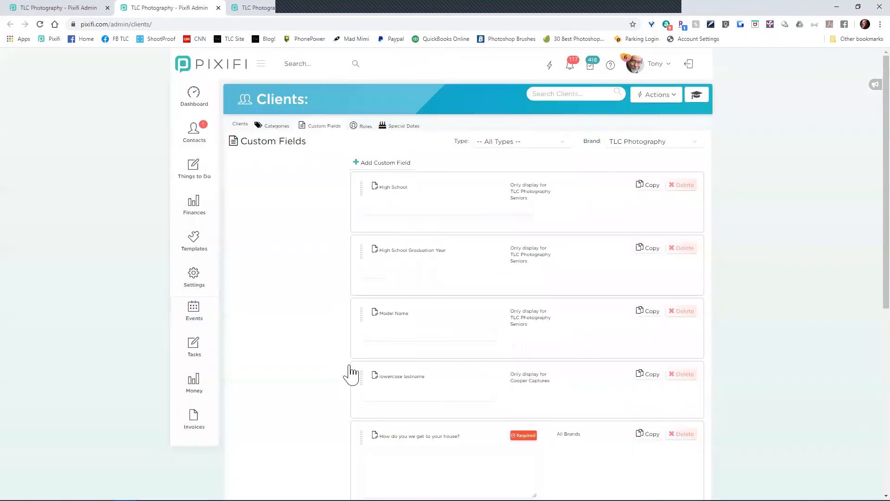
# Step: Scroll through the client Categories, Wedding to Tutorial, briefly revisiting Custom Fields
pyautogui.click(287, 131)
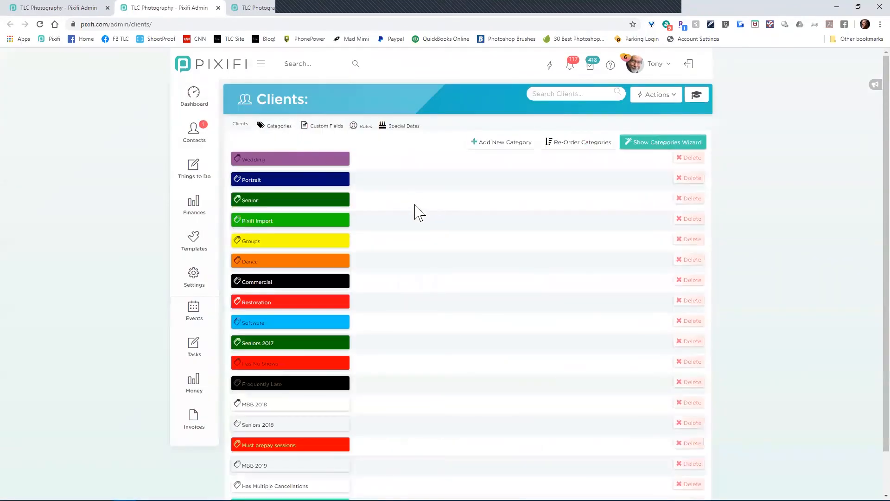
pyautogui.scroll(-1, 414, 216)
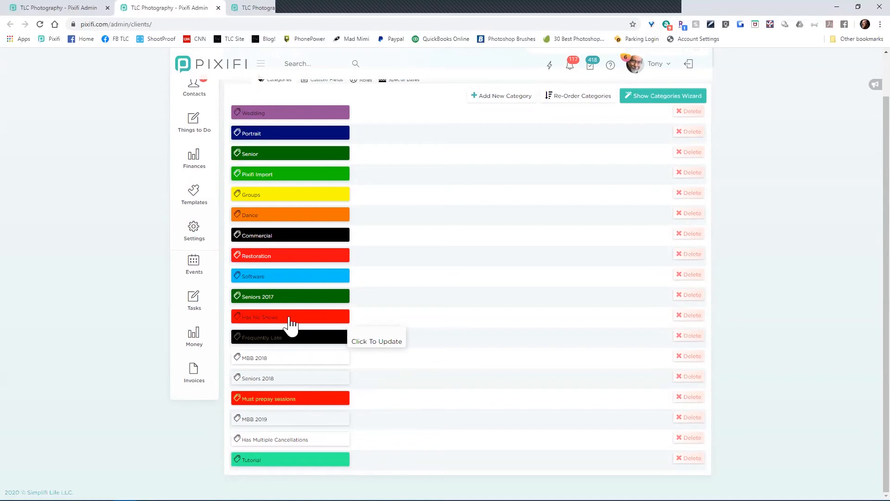
pyautogui.scroll(1, 408, 224)
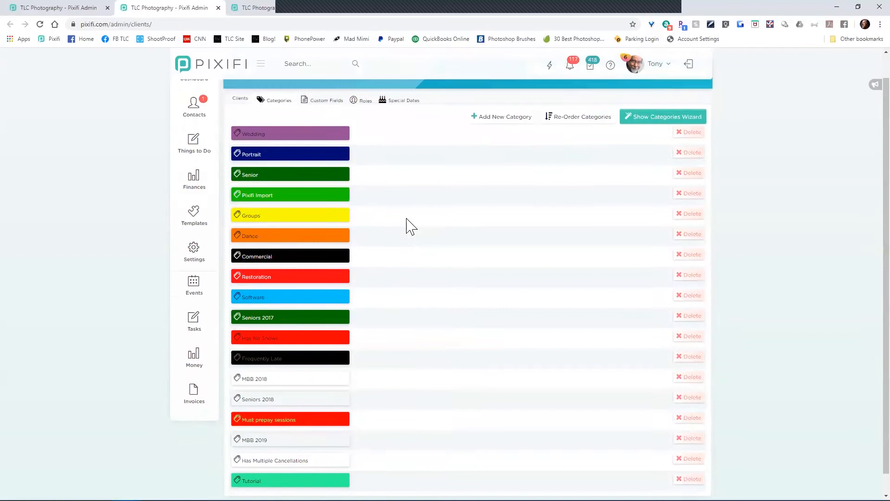
pyautogui.scroll(-1, 407, 224)
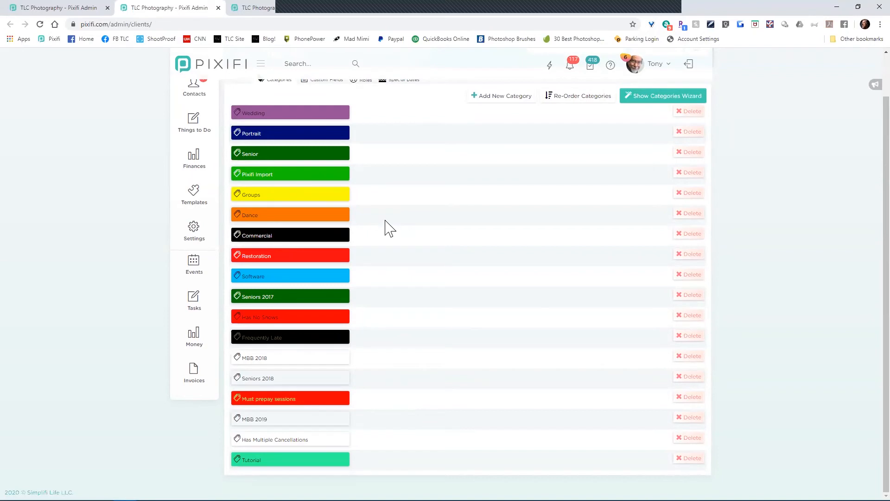
pyautogui.scroll(1, 389, 227)
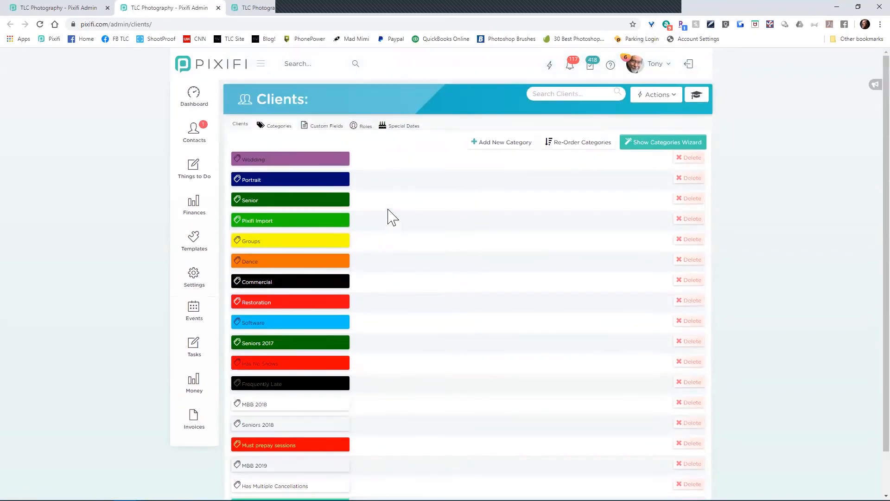
pyautogui.click(330, 129)
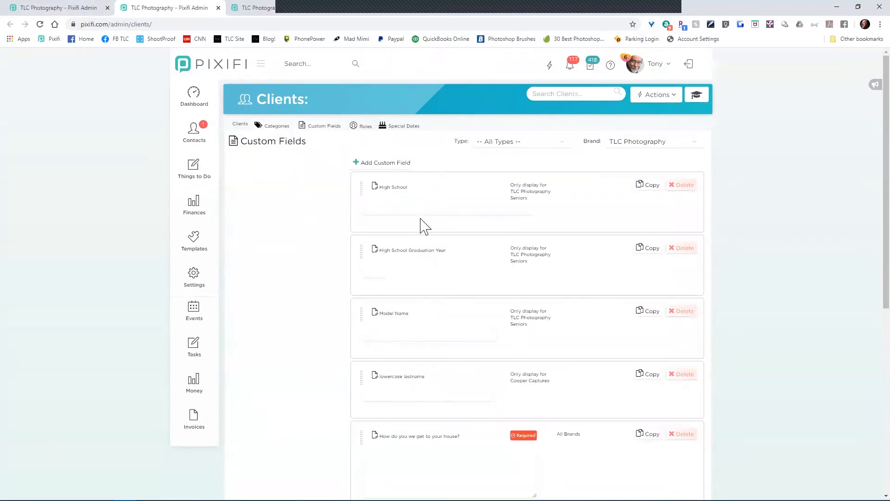
pyautogui.click(277, 129)
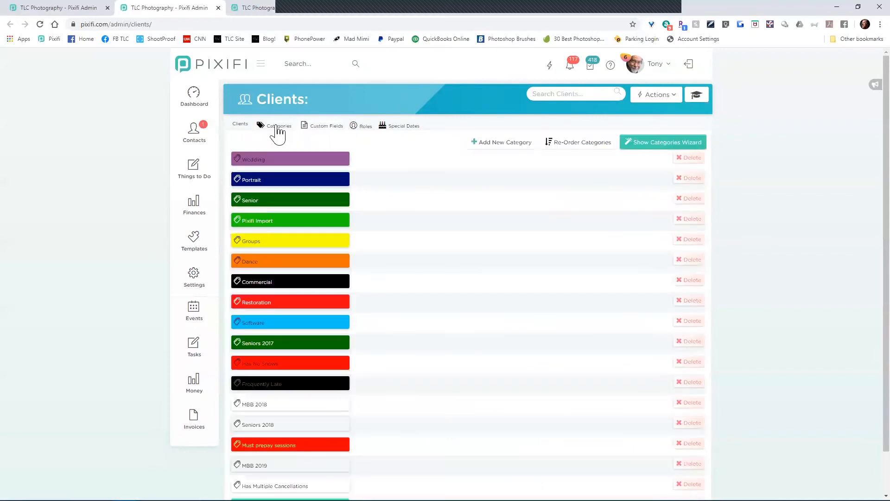
# Step: Return to client Custom Fields and open then close the High School field unchanged
pyautogui.click(324, 129)
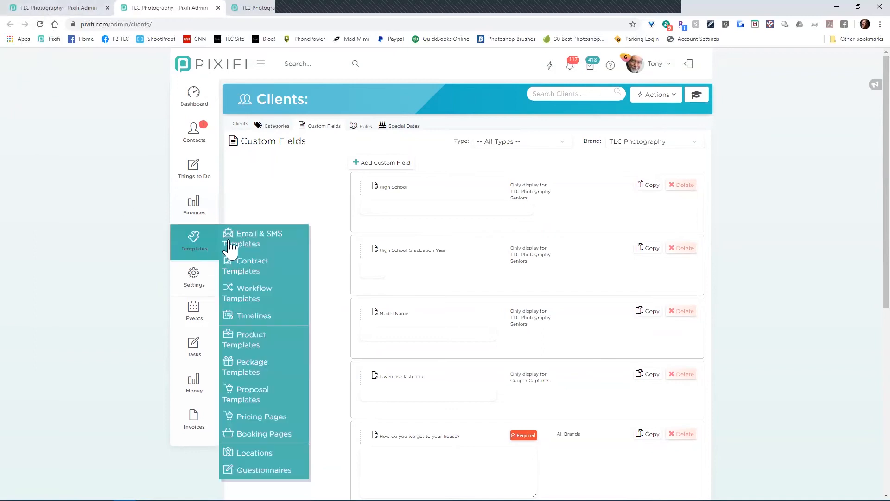
pyautogui.click(397, 187)
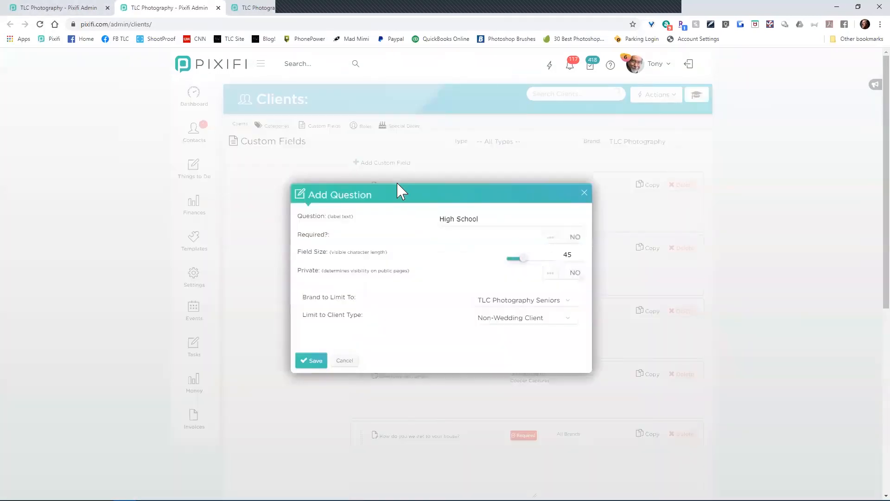
pyautogui.click(346, 367)
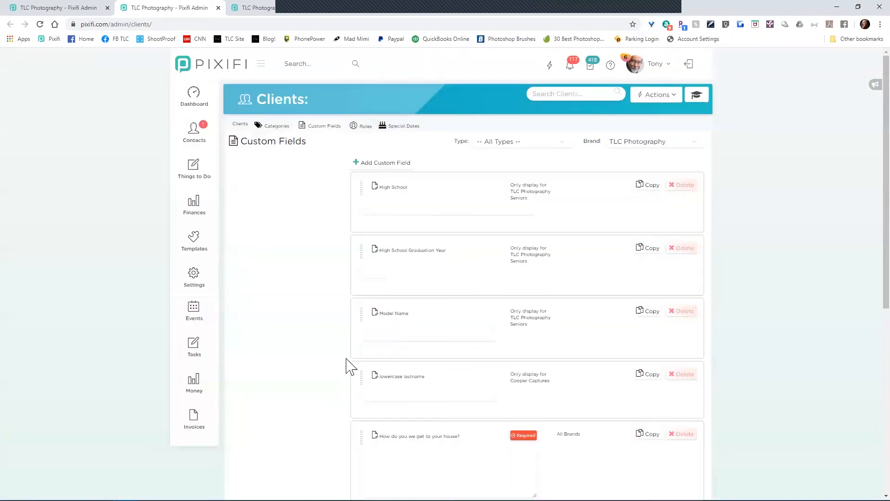
# Step: Set the Model Name field to Private and save it
pyautogui.click(398, 314)
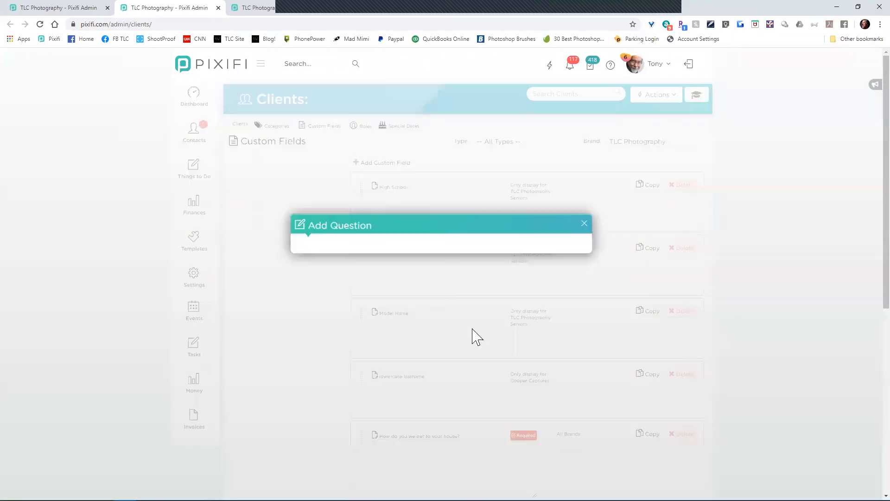
pyautogui.click(566, 275)
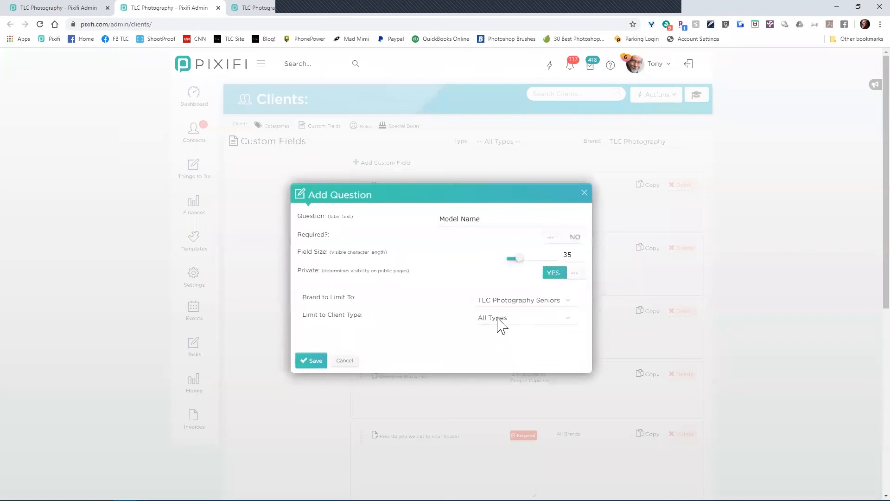
pyautogui.click(313, 362)
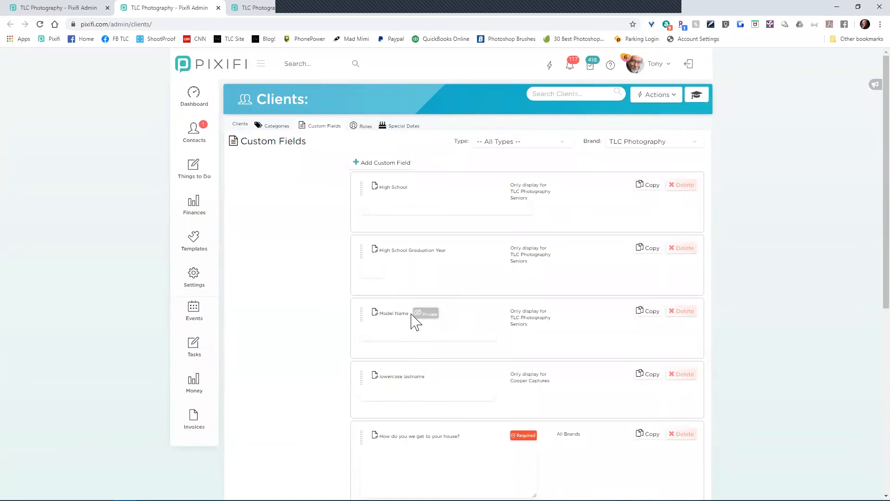
pyautogui.moveTo(203, 280)
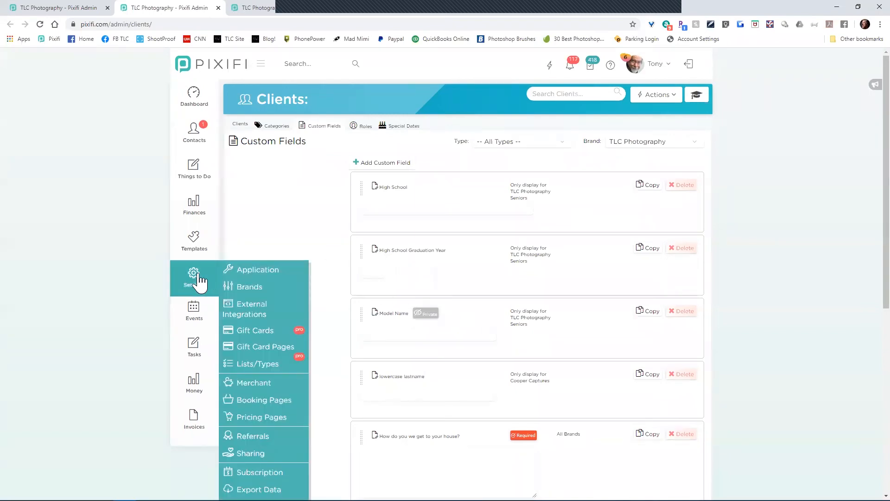
# Step: Open the TLC Photography Seniors brand's Inquiry Fields settings and its live senior inquiry form
pyautogui.click(51, 9)
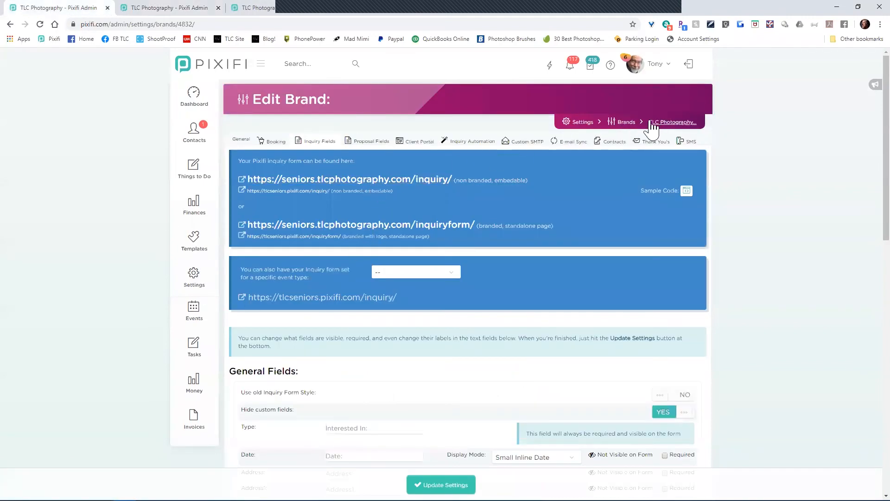
pyautogui.click(621, 123)
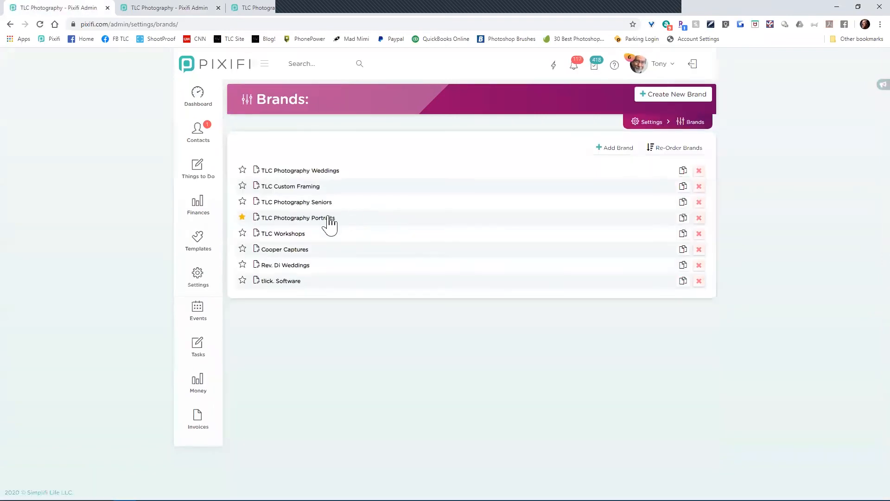
pyautogui.click(317, 203)
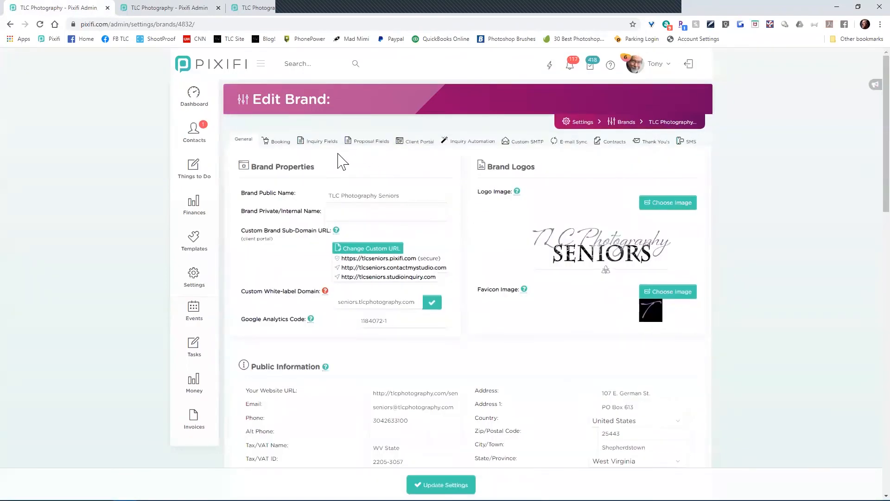
pyautogui.click(327, 143)
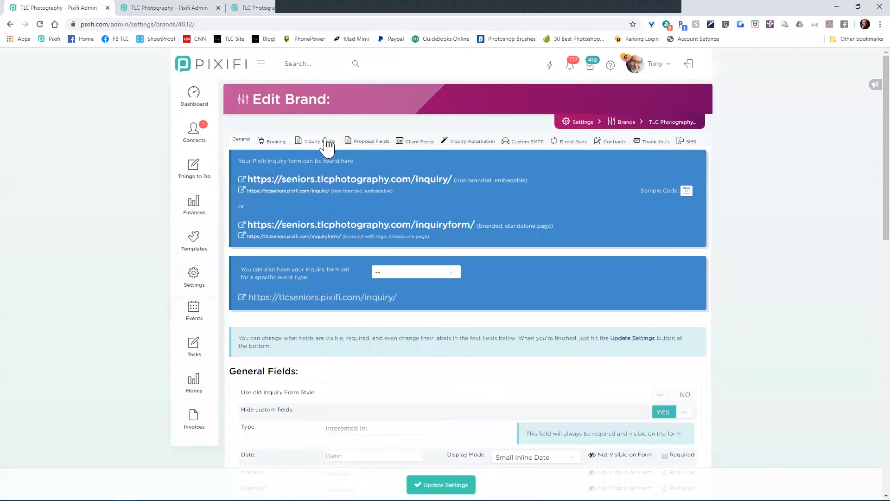
pyautogui.click(421, 181)
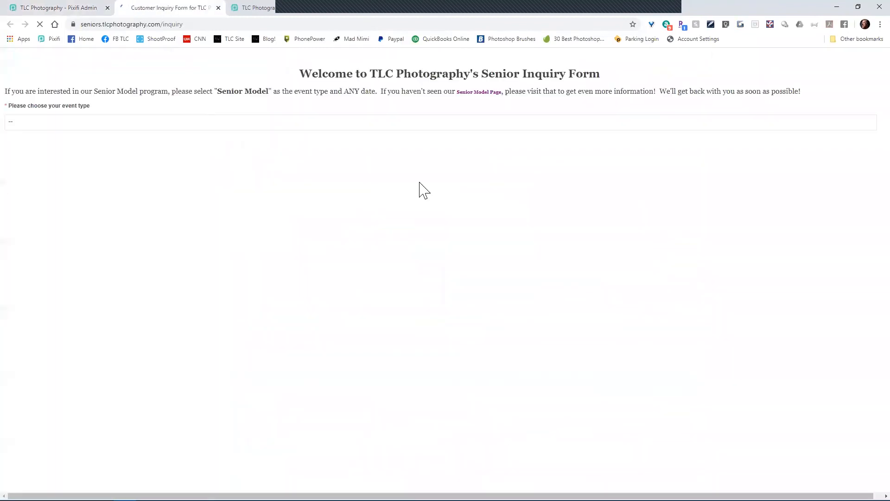
# Step: Preview Senior Model on the form, then set Hide custom fields to NO and update settings
pyautogui.click(249, 123)
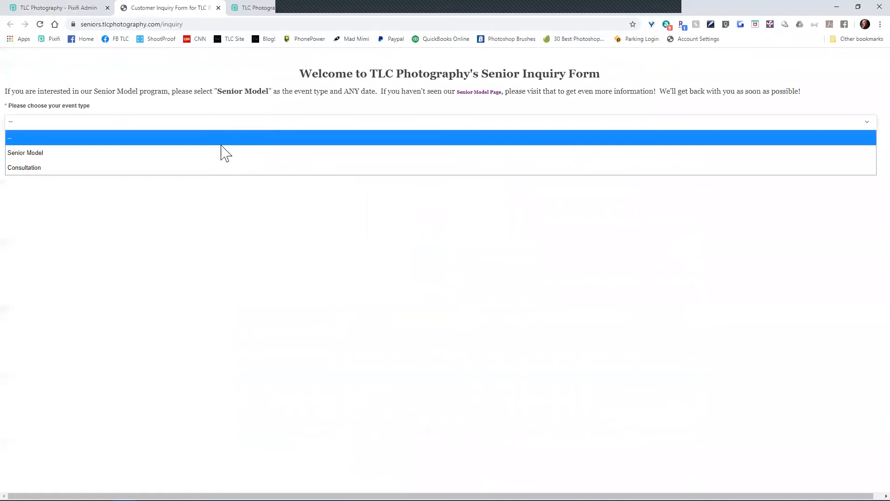
pyautogui.click(213, 153)
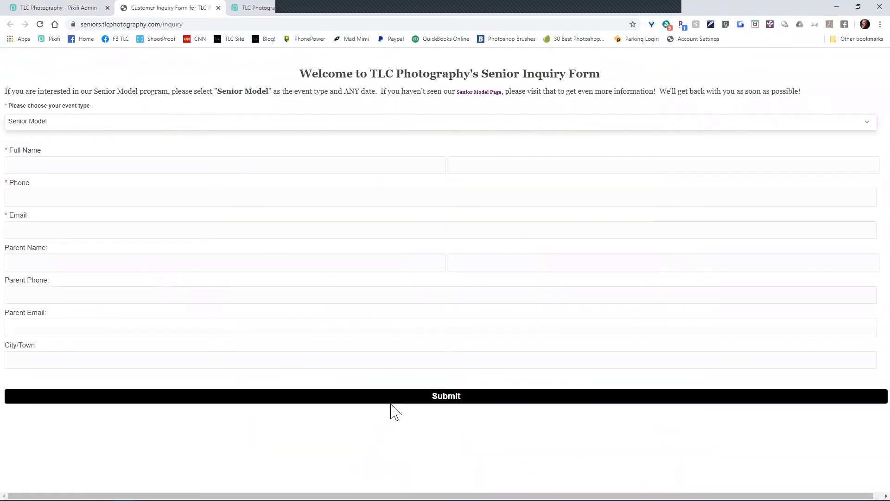
pyautogui.click(76, 14)
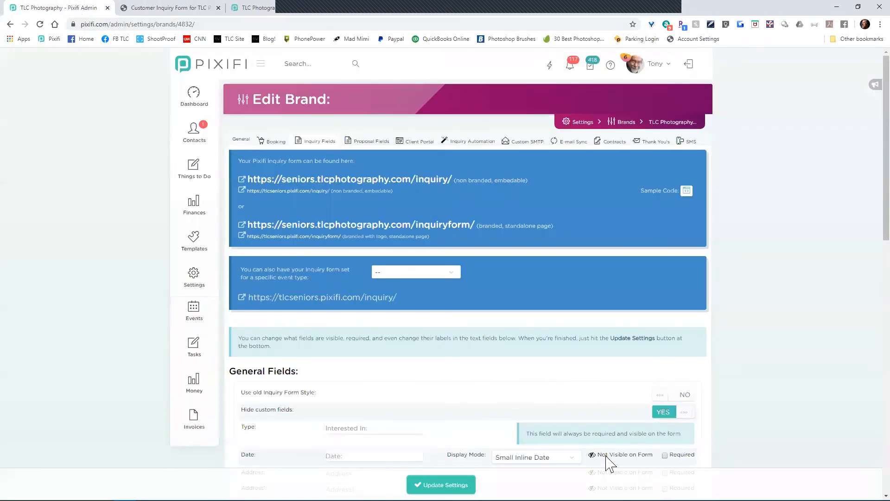
pyautogui.click(664, 413)
pyautogui.click(441, 484)
# Step: Reload the inquiry form and choose Senior Model to confirm the custom fields now appear
pyautogui.click(147, 8)
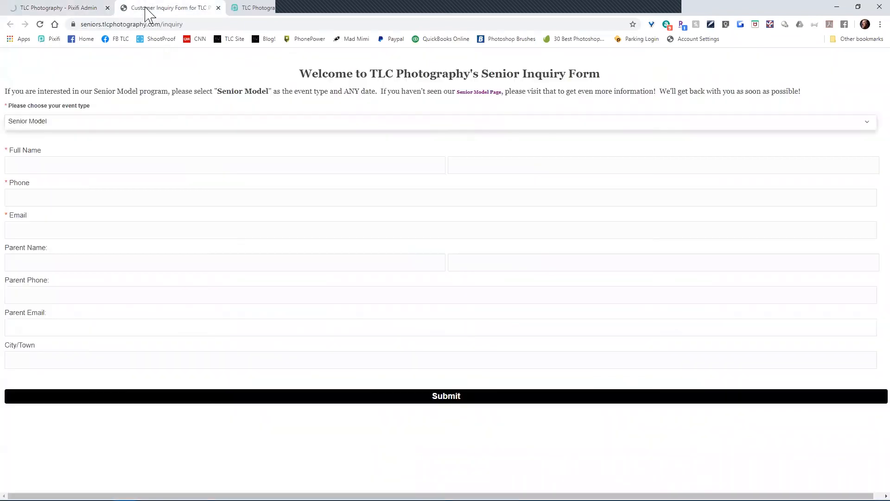
pyautogui.click(42, 25)
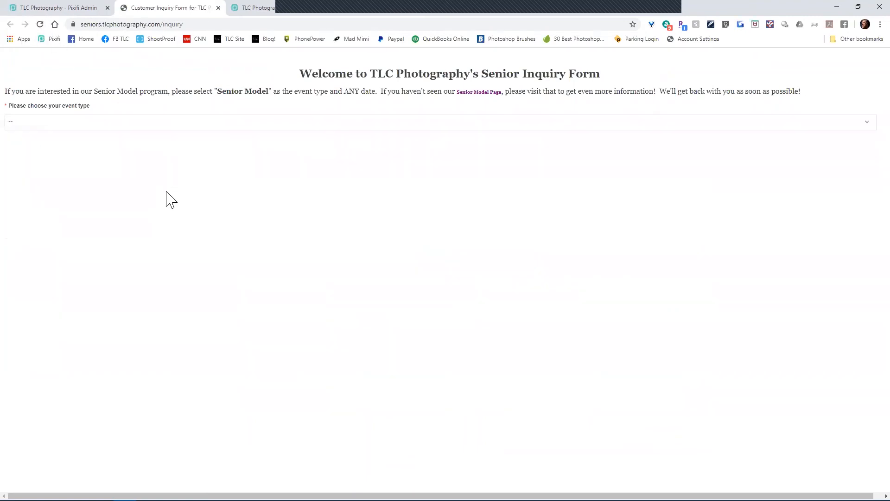
pyautogui.click(161, 125)
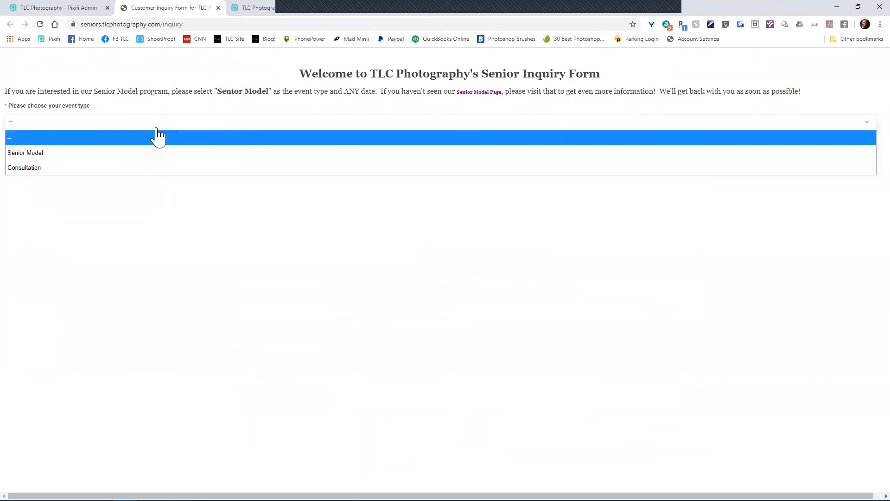
pyautogui.click(154, 156)
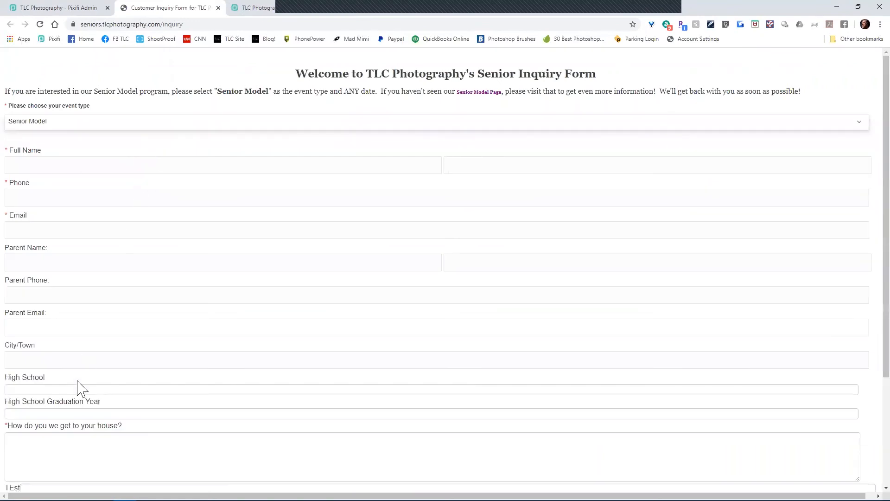
pyautogui.scroll(-3, 88, 390)
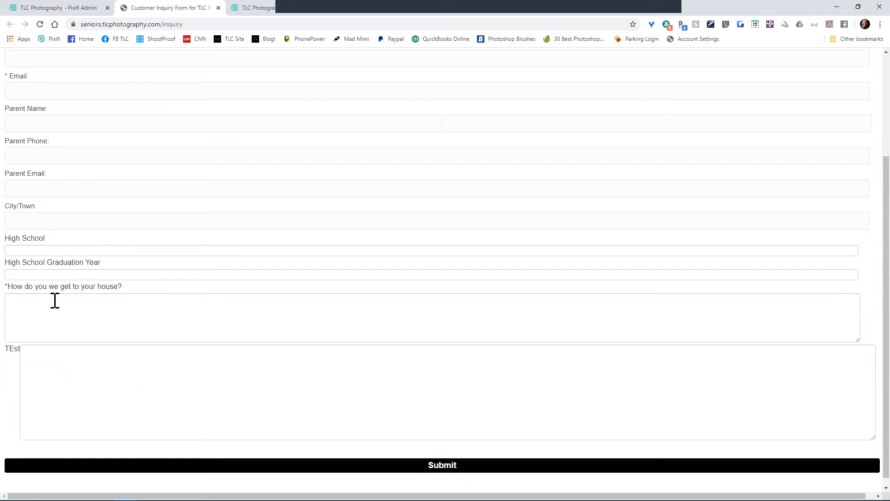
pyautogui.click(253, 8)
# Step: Compare the client custom fields list against the fields on the live senior inquiry form
pyautogui.moveTo(194, 134)
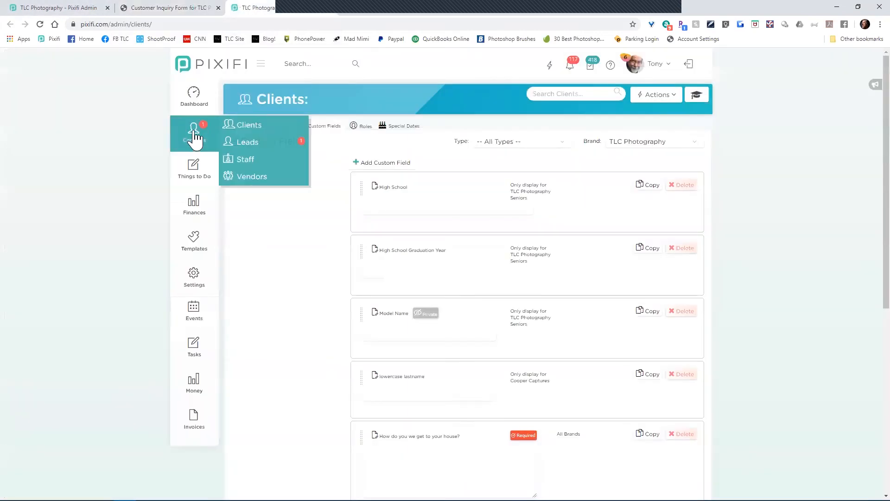
pyautogui.click(154, 8)
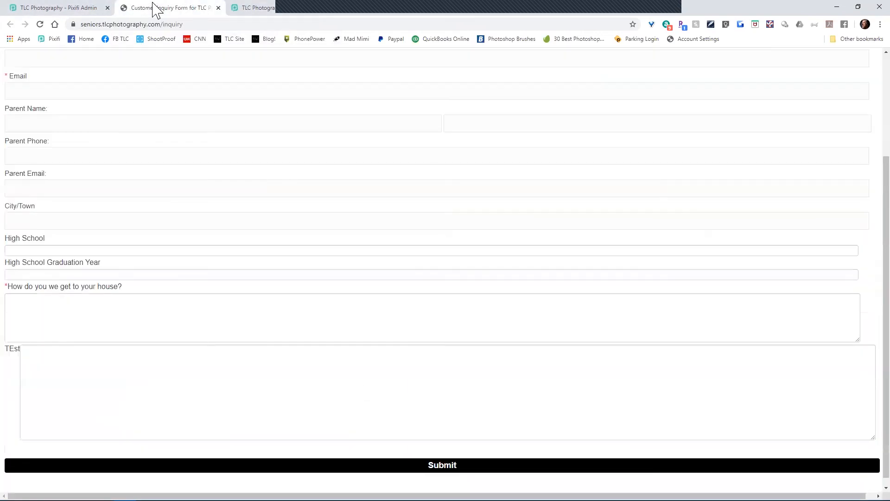
pyautogui.click(254, 8)
pyautogui.moveTo(218, 107)
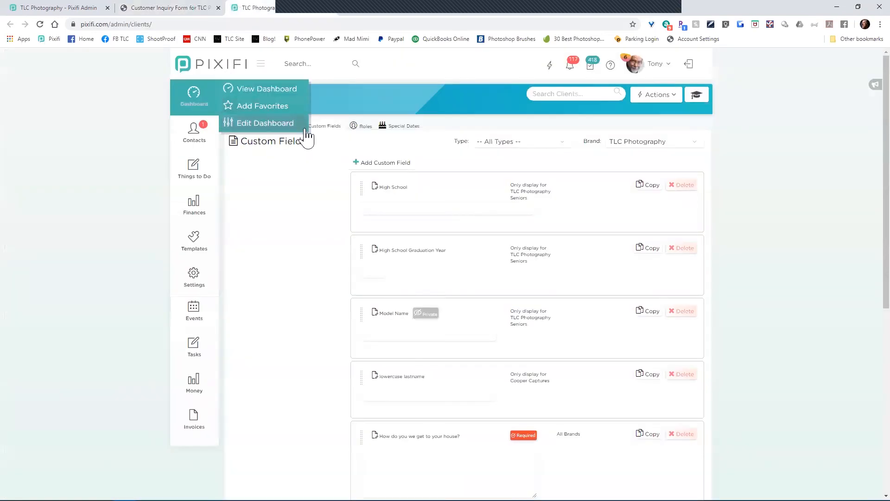
pyautogui.scroll(-3, 324, 299)
pyautogui.scroll(-2, 327, 299)
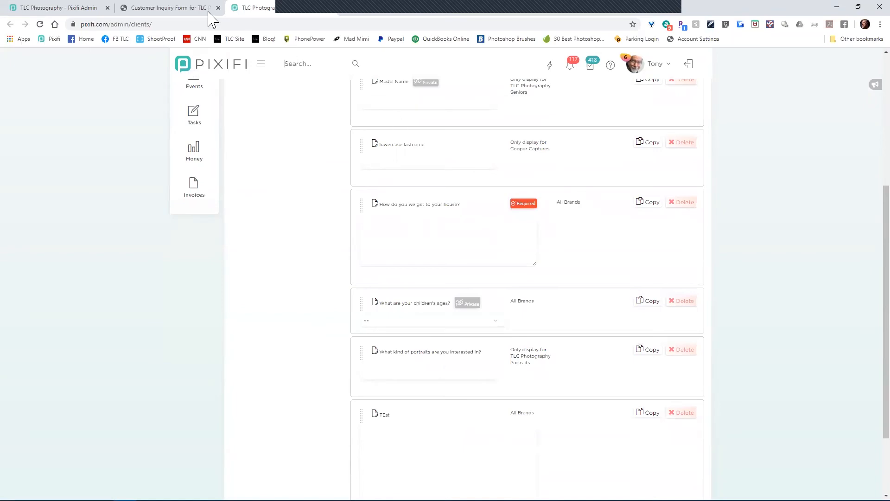
pyautogui.click(170, 10)
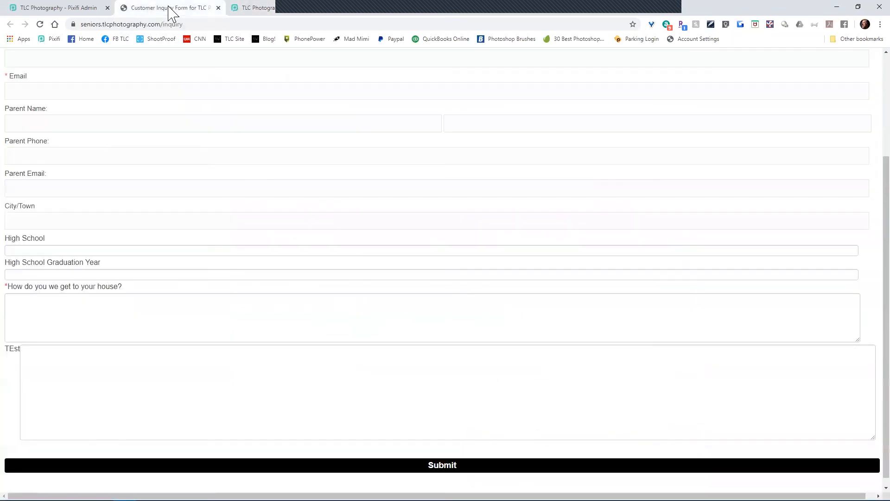
pyautogui.click(246, 9)
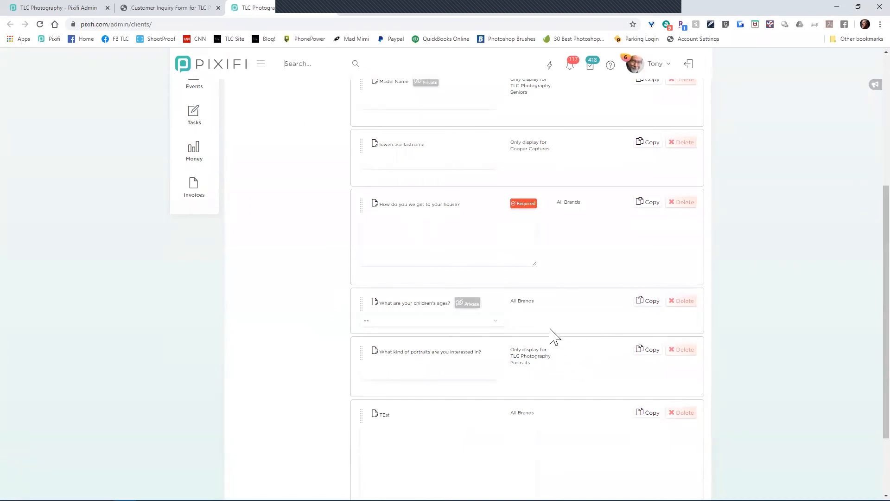
# Step: Limit the house-directions question to the TLC Photography brand and recheck the Senior Model form
pyautogui.click(443, 205)
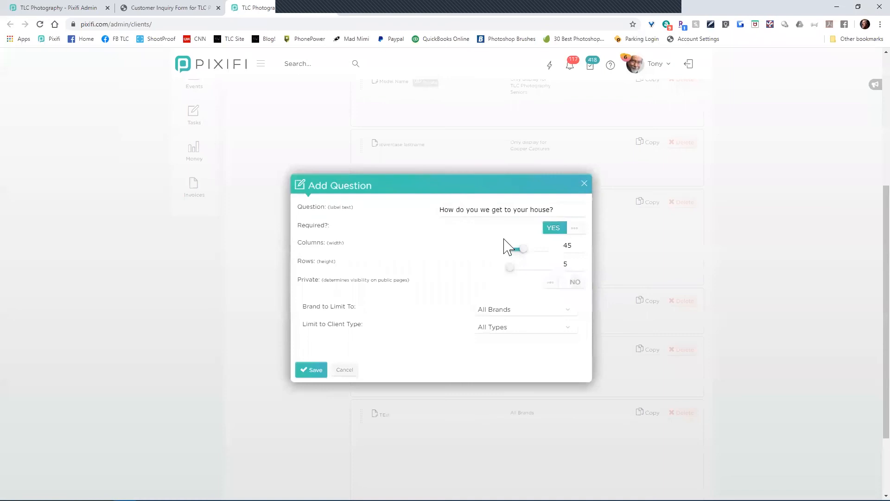
pyautogui.click(511, 316)
pyautogui.click(538, 381)
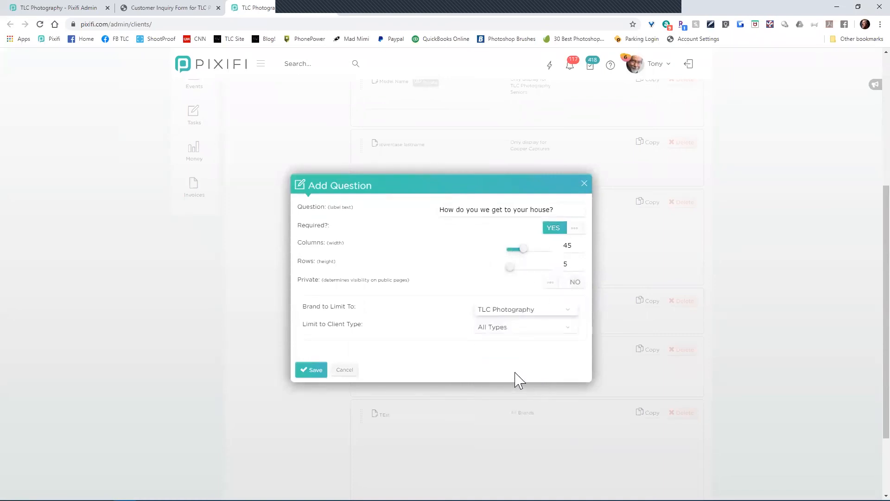
pyautogui.click(319, 370)
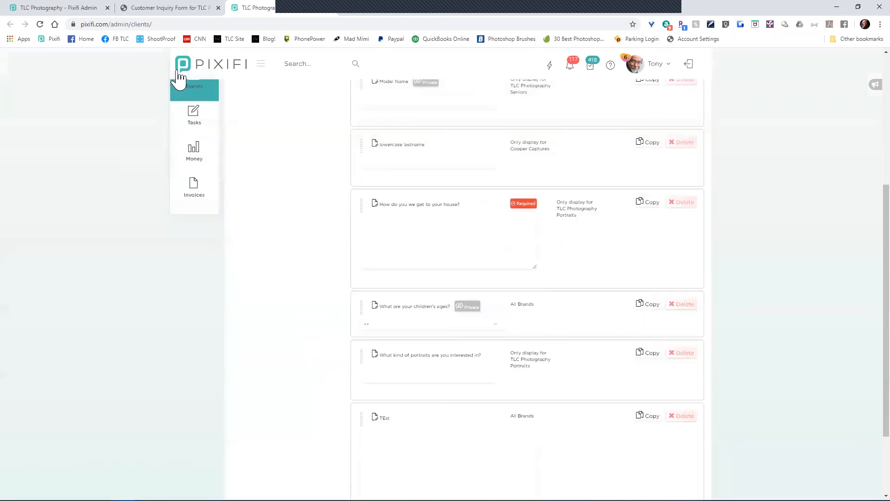
pyautogui.click(154, 8)
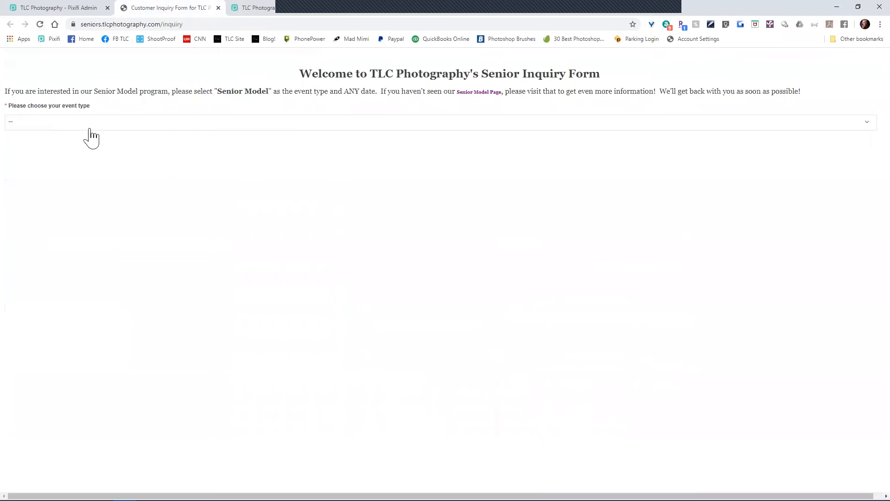
pyautogui.click(89, 122)
pyautogui.click(82, 153)
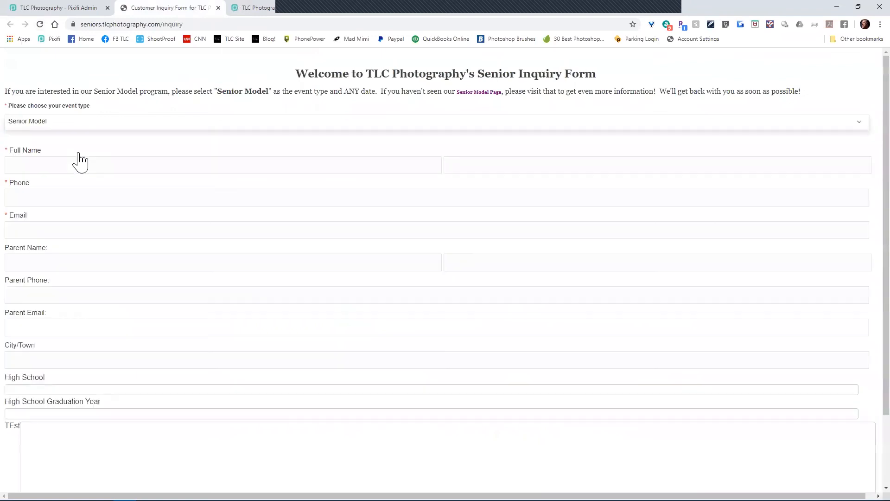
pyautogui.scroll(-2, 65, 246)
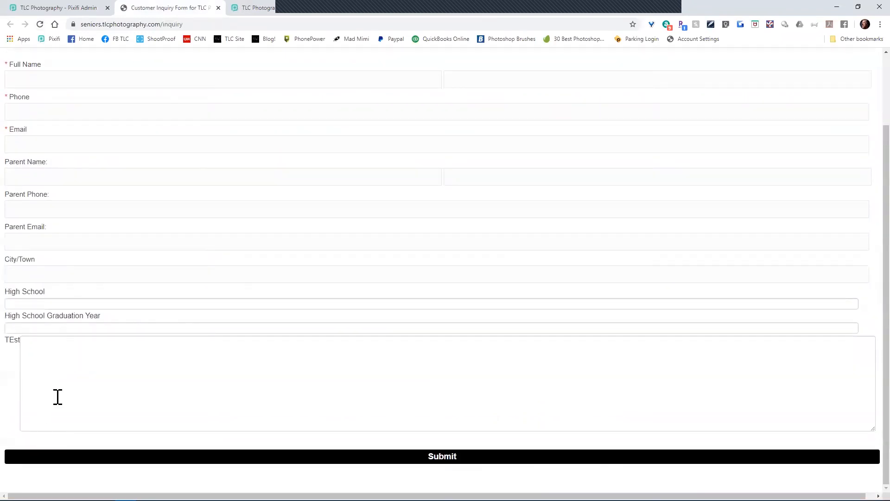
# Step: Delete the TEst client custom field, confirming with Yes
pyautogui.click(72, 7)
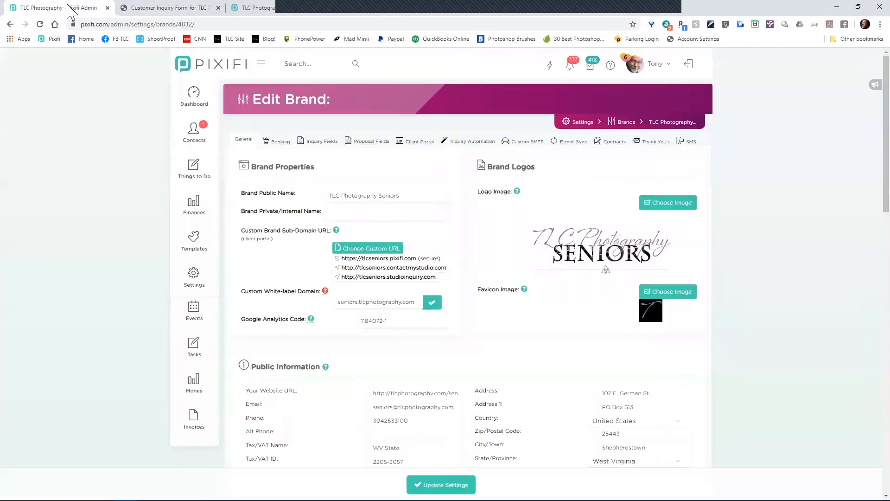
pyautogui.click(253, 7)
pyautogui.scroll(-2, 444, 283)
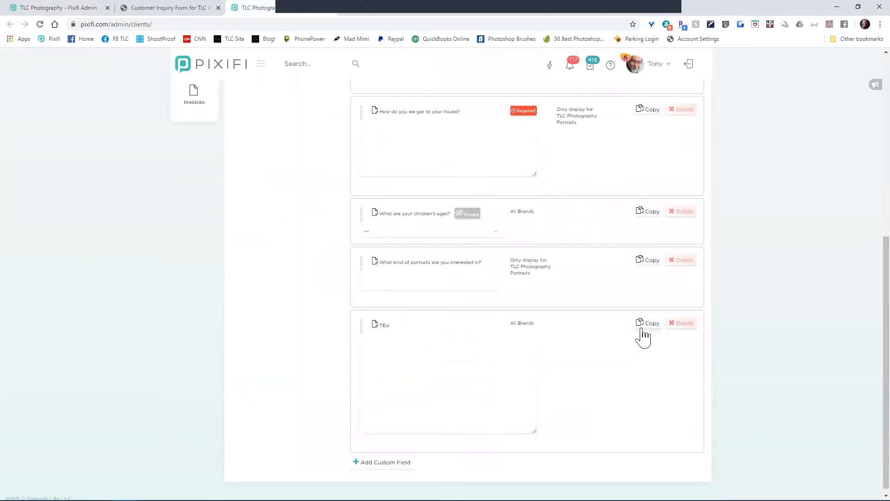
pyautogui.click(679, 325)
pyautogui.click(423, 331)
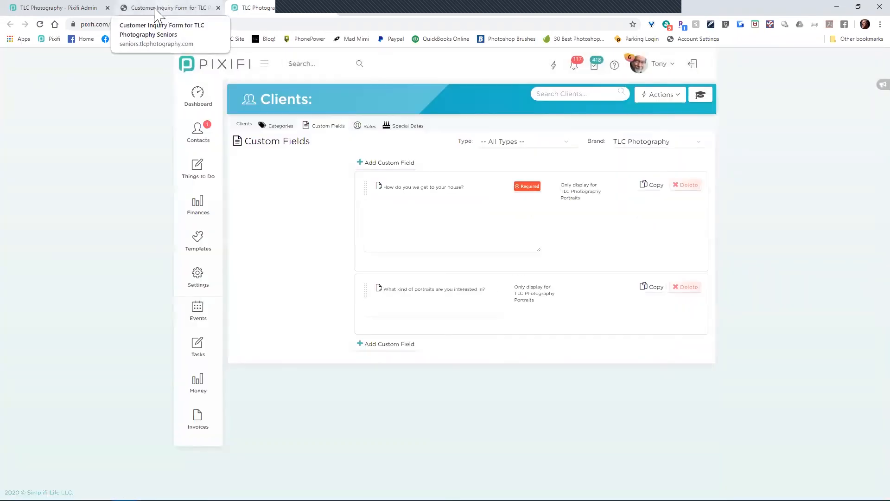
pyautogui.click(165, 8)
# Step: Reload the inquiry form with Senior Model to confirm only High School and Graduation Year remain
pyautogui.click(40, 27)
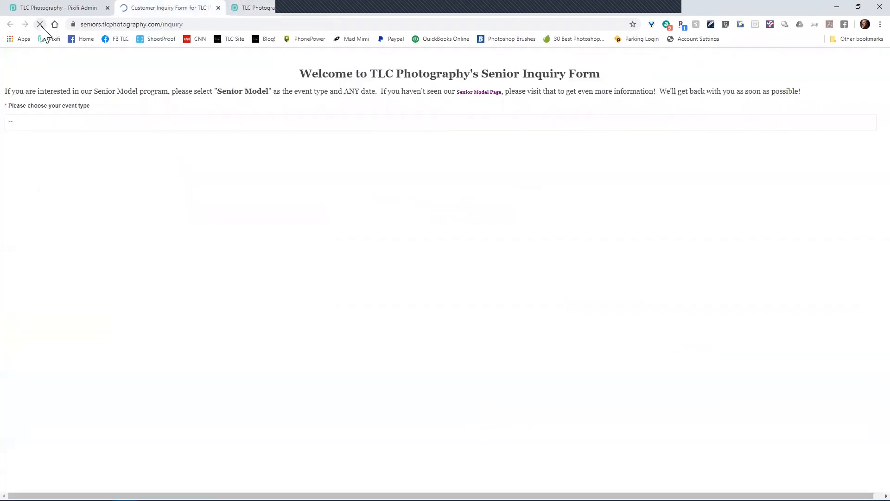
pyautogui.click(113, 123)
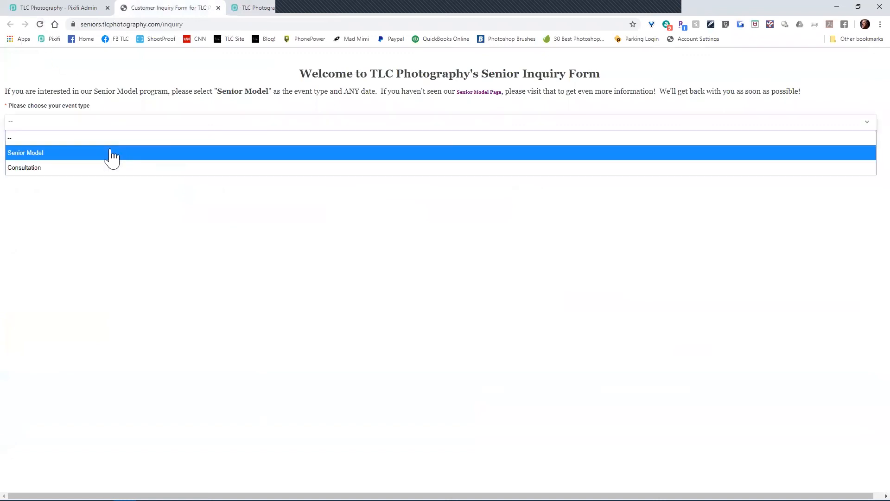
pyautogui.click(111, 152)
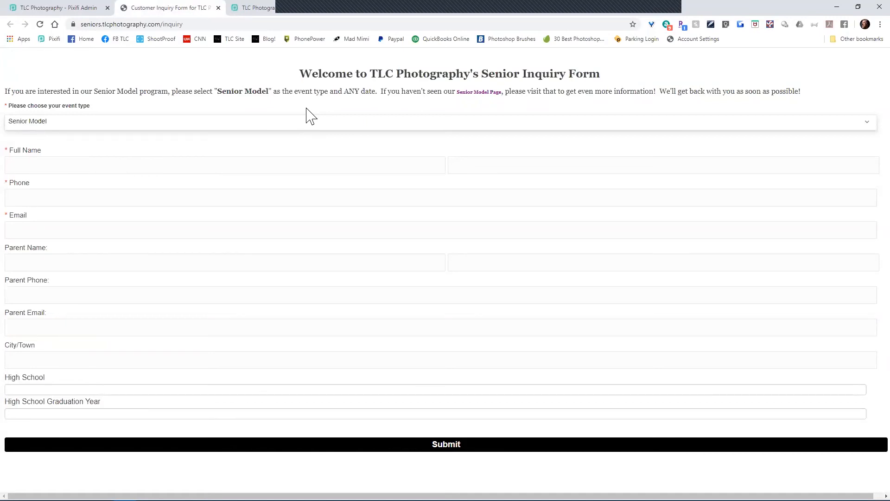
pyautogui.click(45, 7)
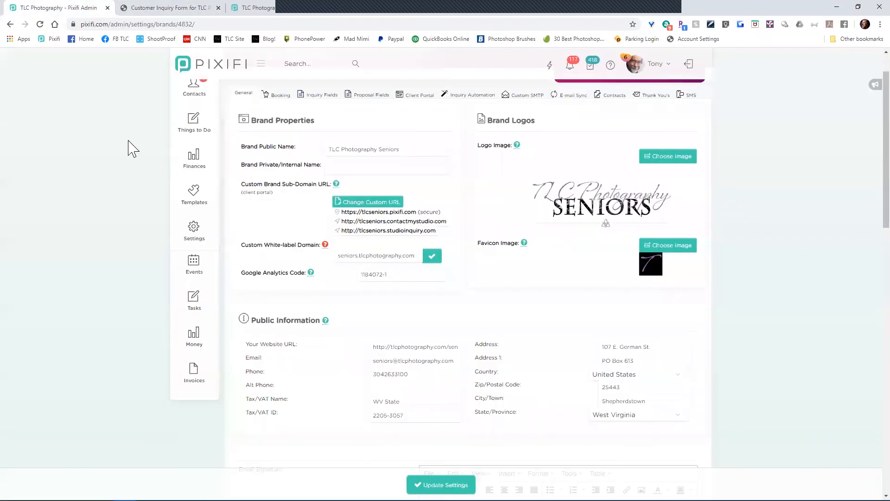
# Step: Set the Events custom fields Brand filter to -- All Brands --
pyautogui.click(265, 10)
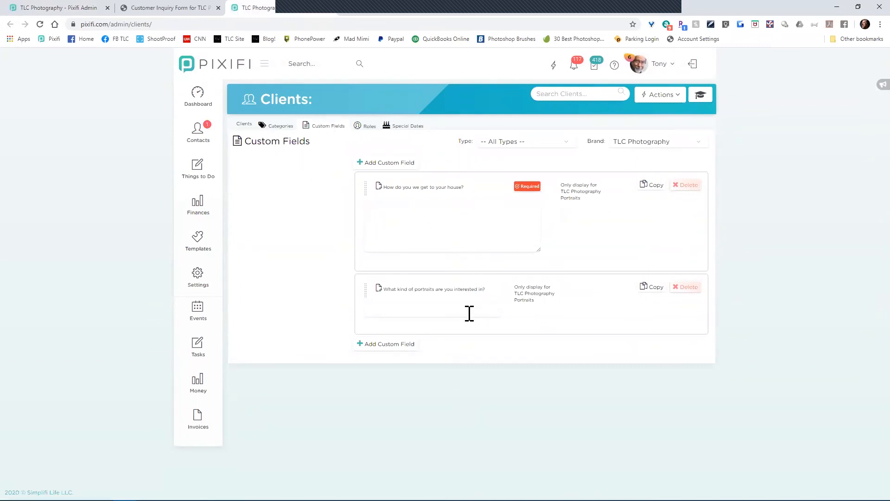
pyautogui.click(382, 4)
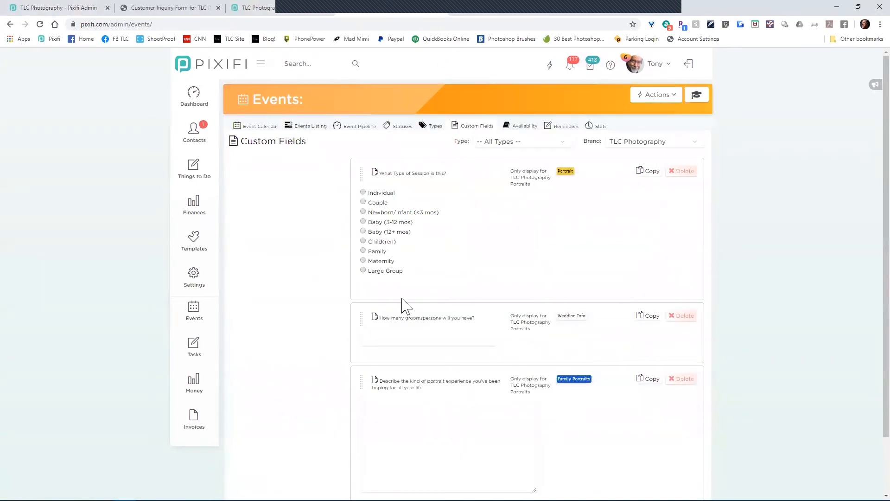
pyautogui.scroll(-2, 370, 337)
pyautogui.scroll(3, 326, 346)
pyautogui.click(263, 9)
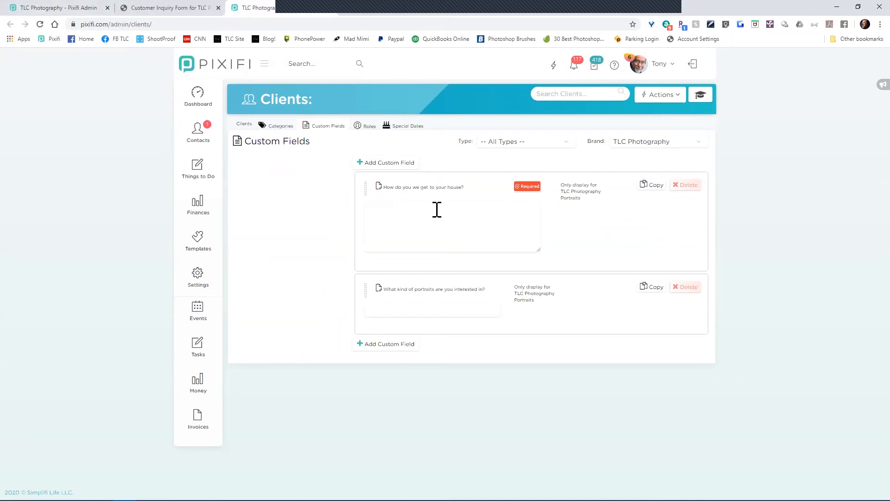
pyautogui.click(343, 11)
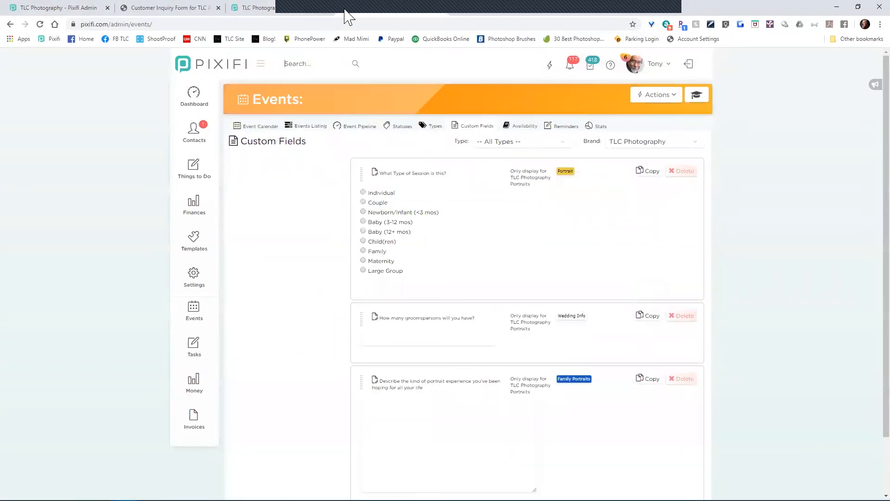
pyautogui.scroll(-3, 323, 218)
pyautogui.scroll(3, 324, 218)
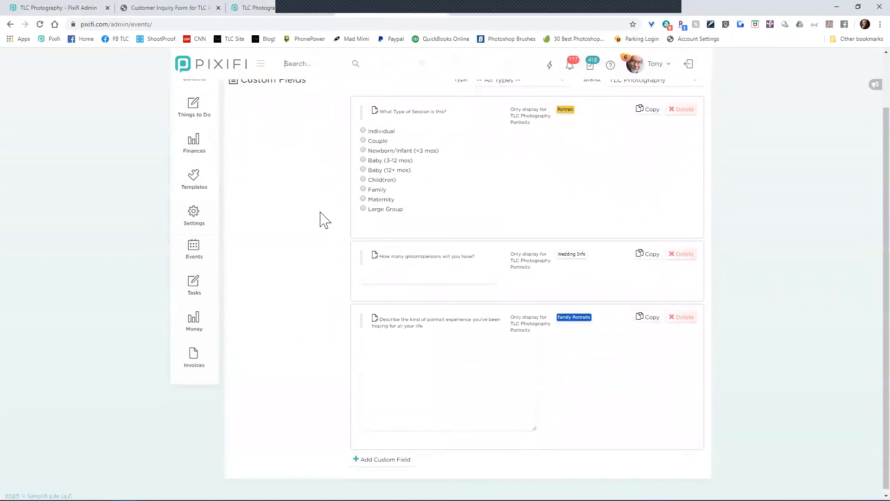
pyautogui.click(621, 145)
pyautogui.click(621, 152)
pyautogui.scroll(-3, 282, 225)
pyautogui.scroll(3, 284, 226)
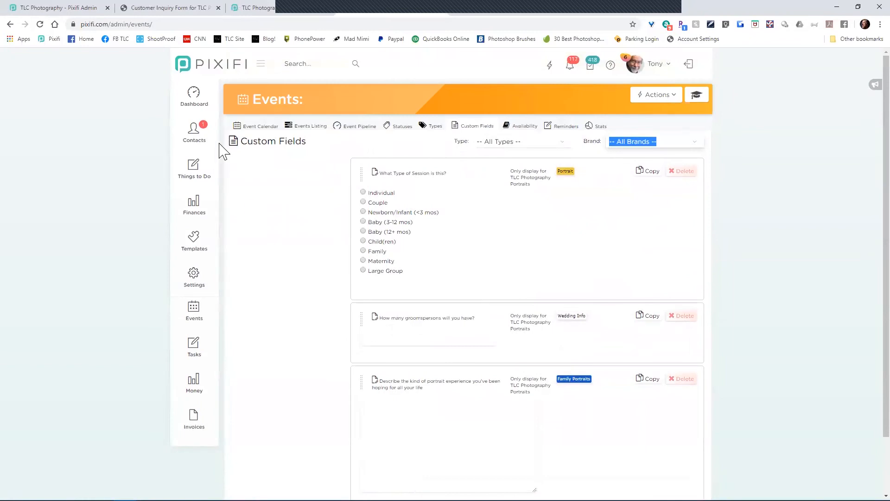
# Step: Set the Clients custom fields Brand filter to -- All Brands --, revealing Model Name and High School
pyautogui.click(257, 7)
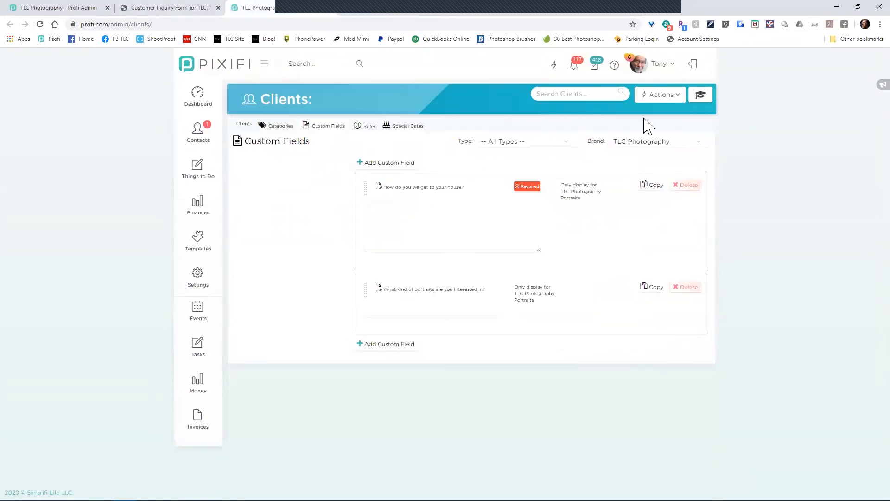
pyautogui.click(660, 143)
pyautogui.click(651, 157)
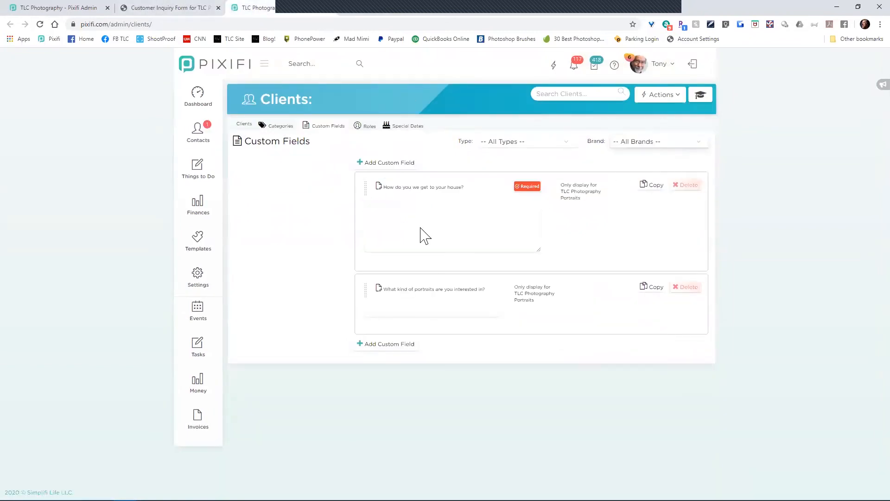
pyautogui.scroll(-2, 353, 244)
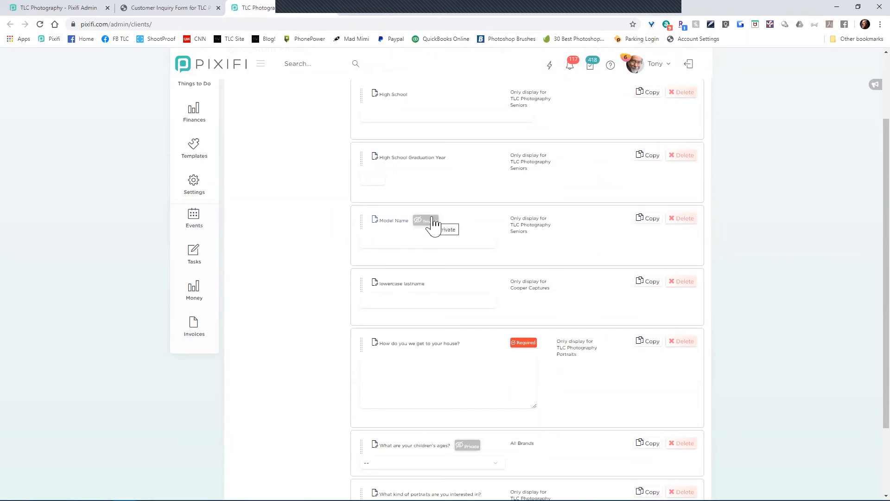
pyautogui.scroll(2, 408, 202)
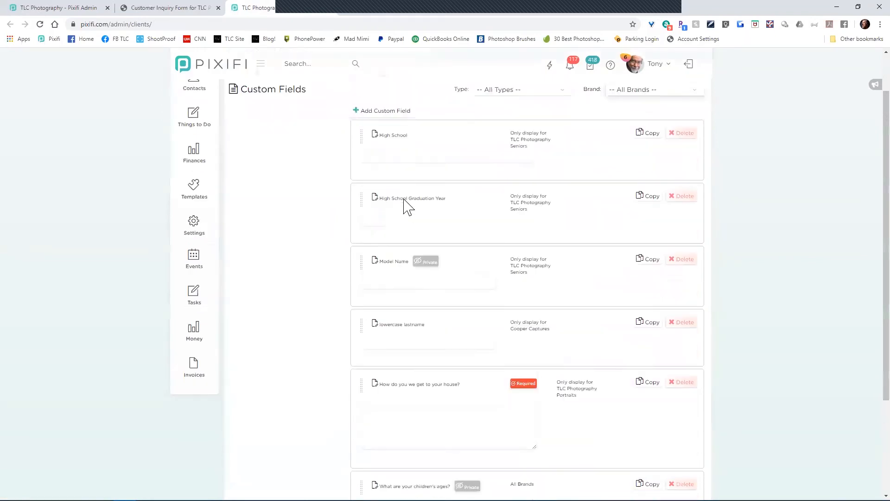
# Step: Review the Type and Brand filters on the client and event custom field lists without changing them
pyautogui.click(551, 143)
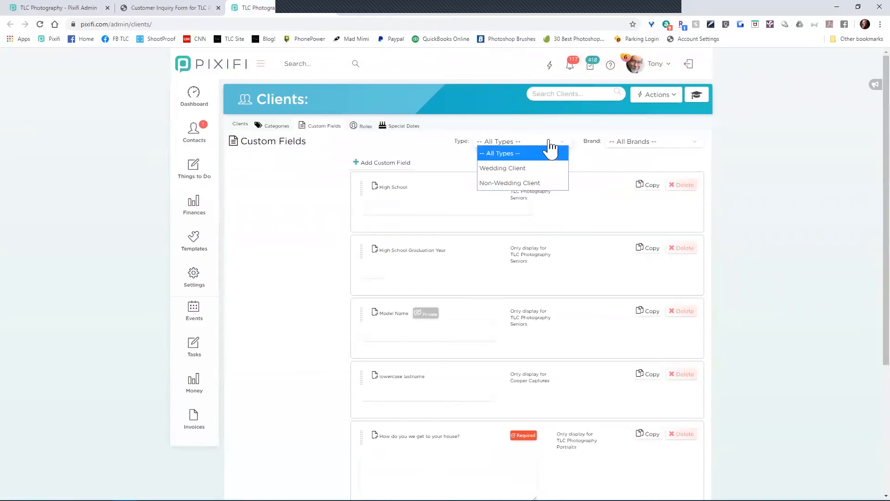
pyautogui.click(549, 142)
pyautogui.click(628, 145)
pyautogui.click(628, 145)
pyautogui.click(368, 9)
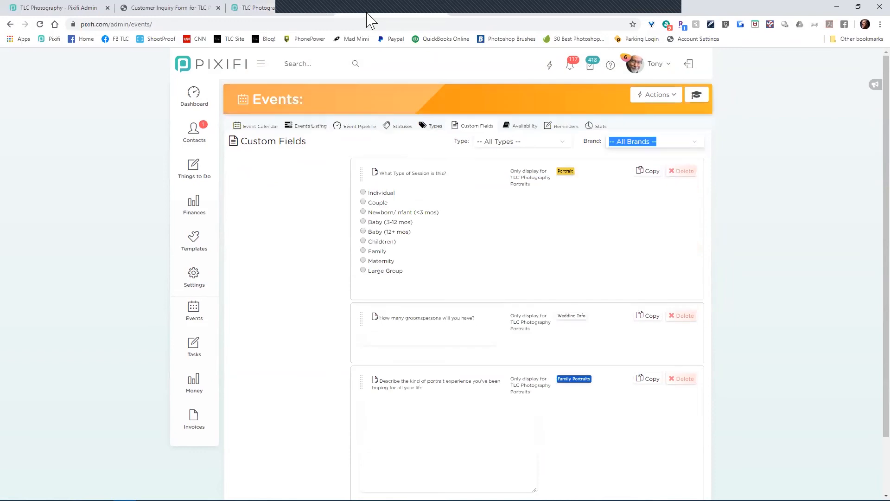
pyautogui.click(496, 145)
pyautogui.click(562, 149)
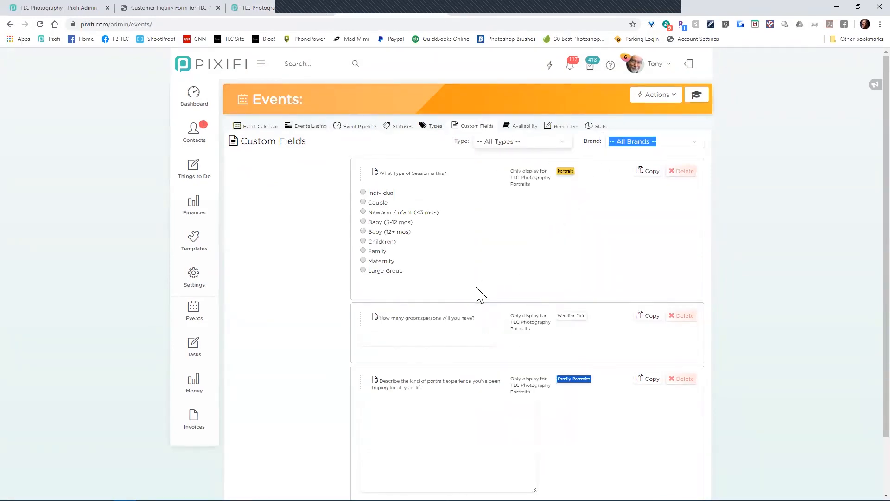
# Step: Open the 'What Type of Session is this?' field and cancel without changes
pyautogui.click(430, 177)
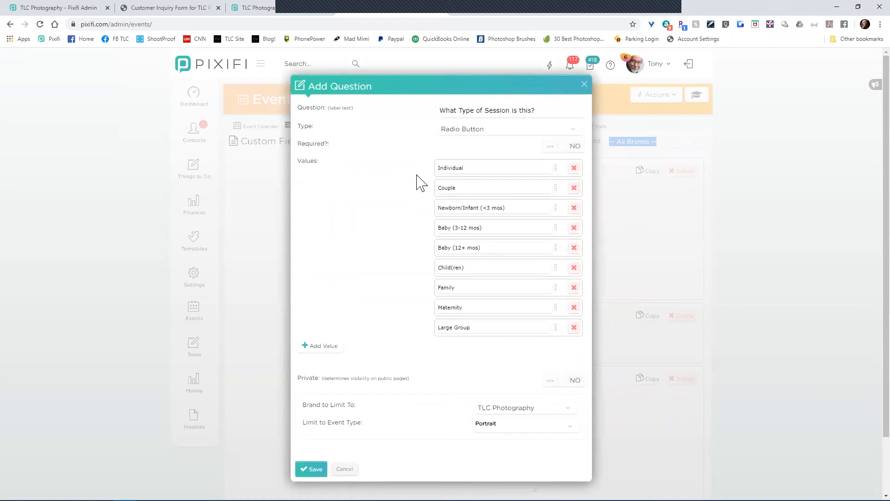
pyautogui.click(344, 470)
pyautogui.moveTo(193, 246)
pyautogui.moveTo(274, 258)
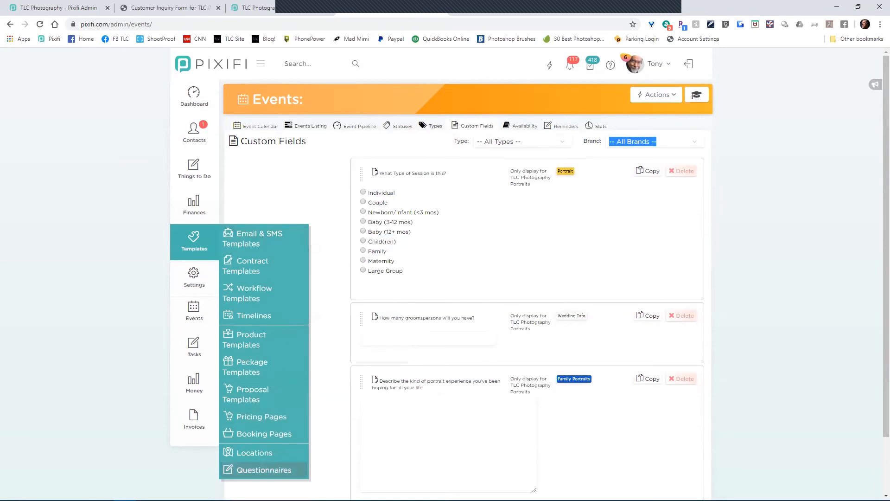
# Step: Open the Test question questionnaire template and bring up the Add Question choices
pyautogui.click(264, 470)
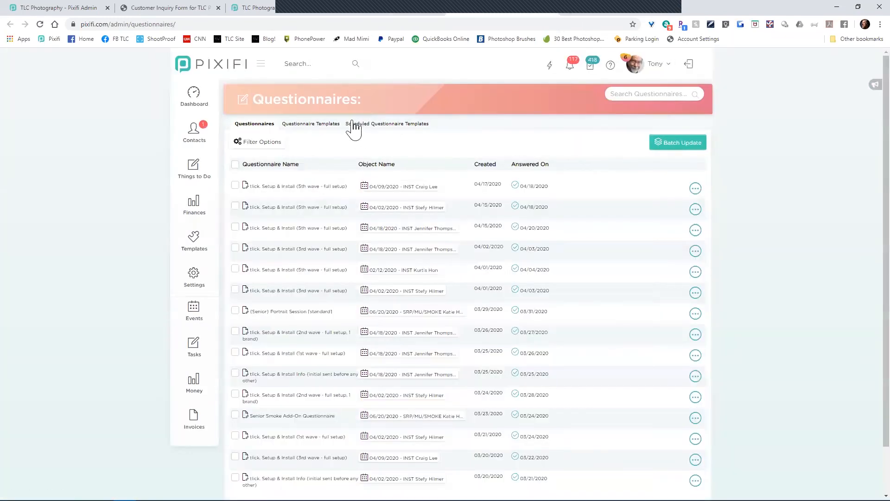
pyautogui.click(331, 124)
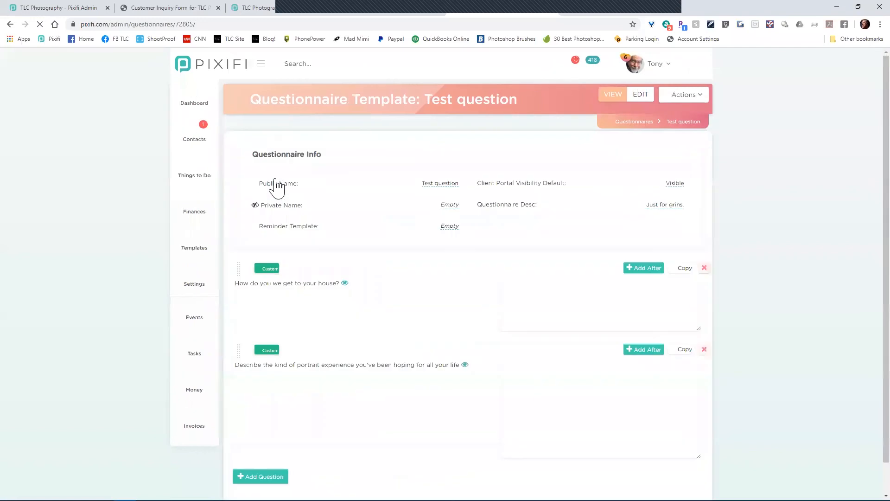
pyautogui.scroll(-1, 424, 293)
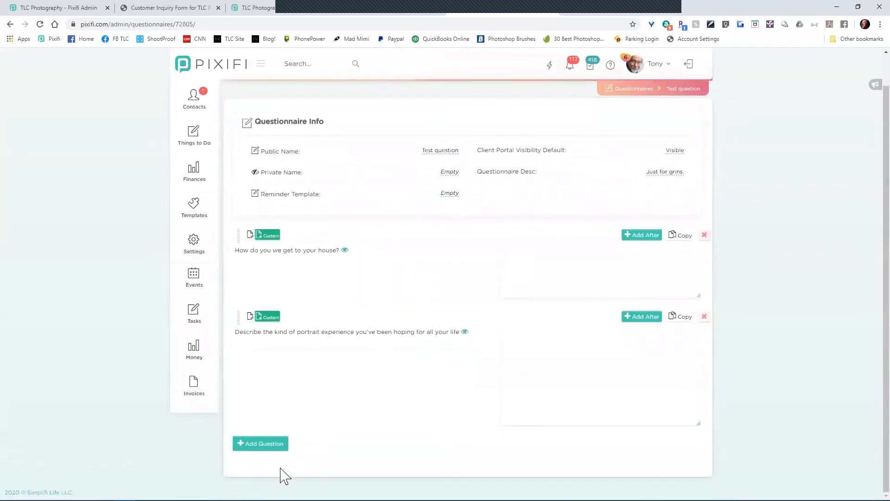
pyautogui.click(272, 452)
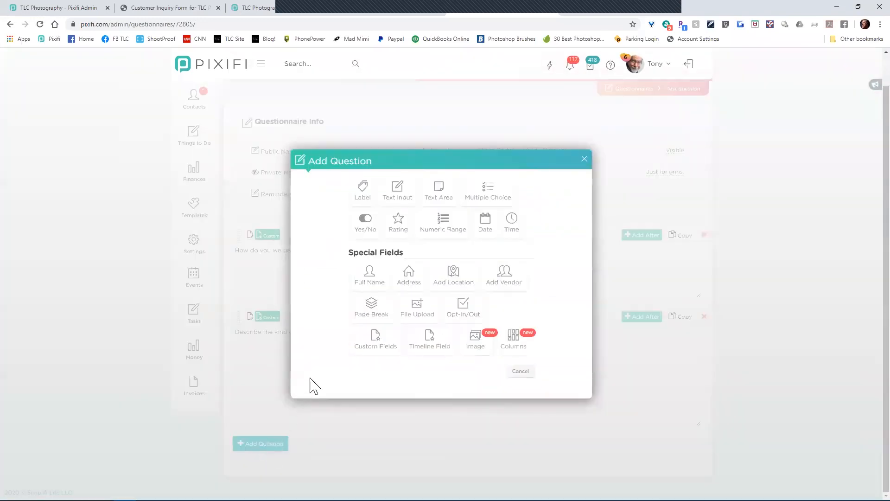
# Step: Add a Client Custom Field question using the Model Name field to the Test question template
pyautogui.click(370, 357)
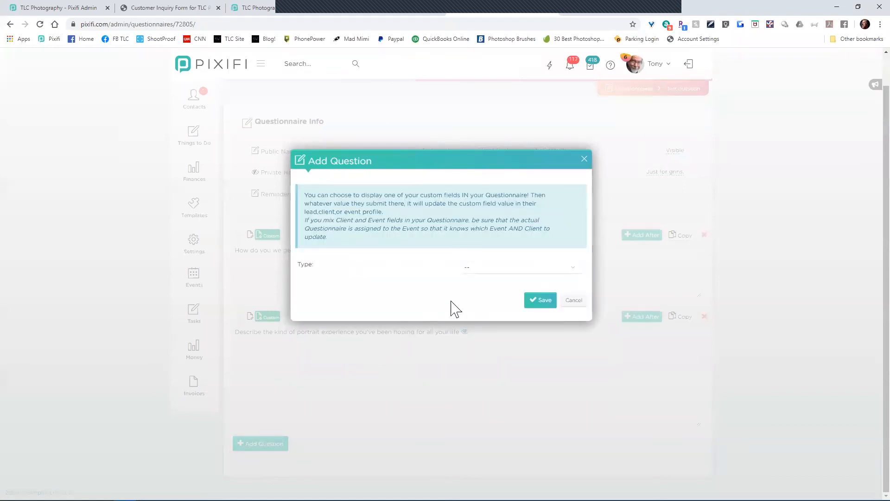
pyautogui.click(510, 271)
pyautogui.click(501, 308)
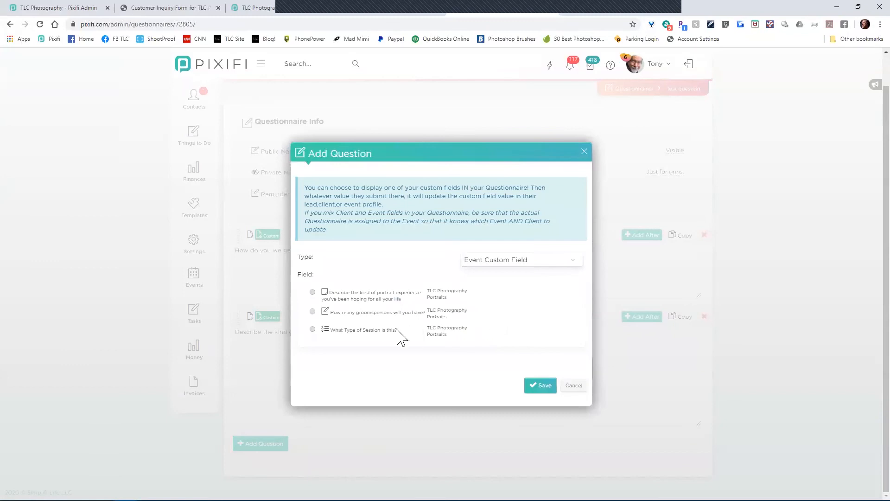
pyautogui.click(259, 8)
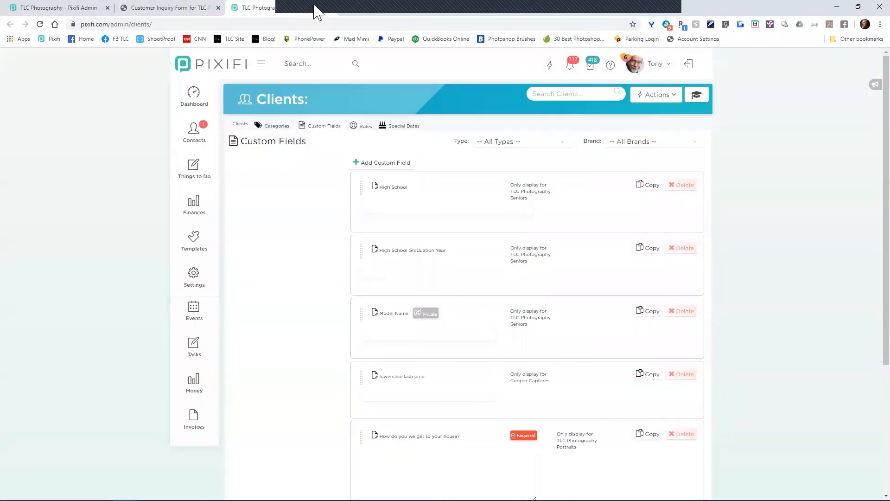
pyautogui.click(522, 7)
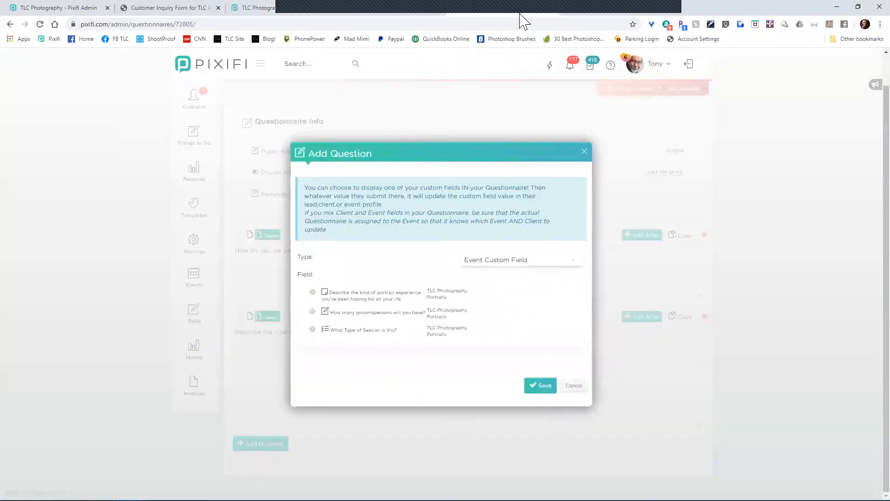
pyautogui.click(483, 261)
pyautogui.click(484, 287)
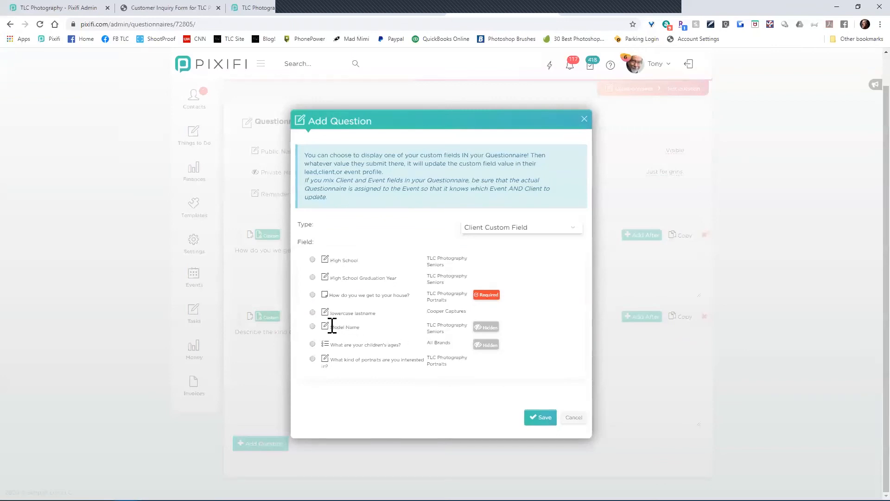
pyautogui.click(313, 327)
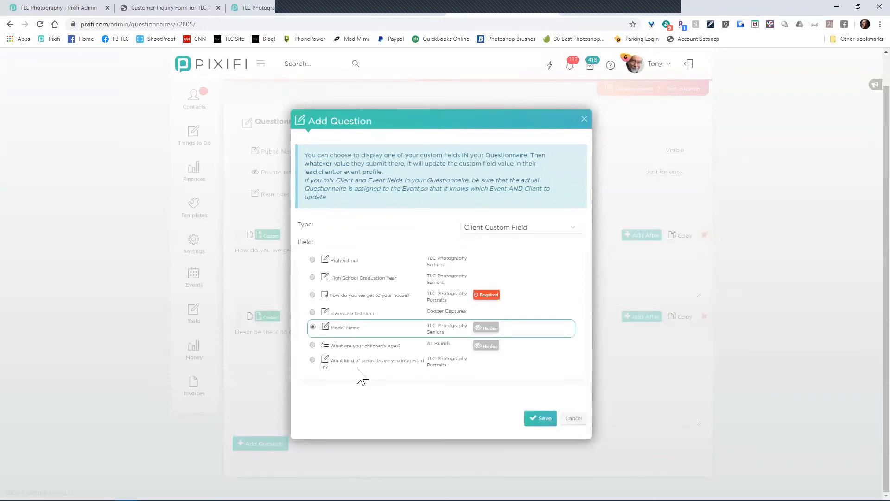
pyautogui.click(313, 345)
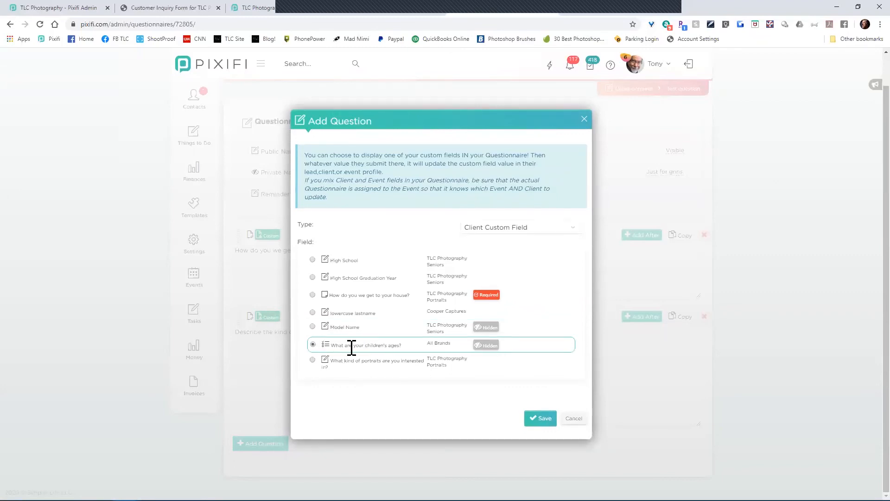
pyautogui.click(313, 327)
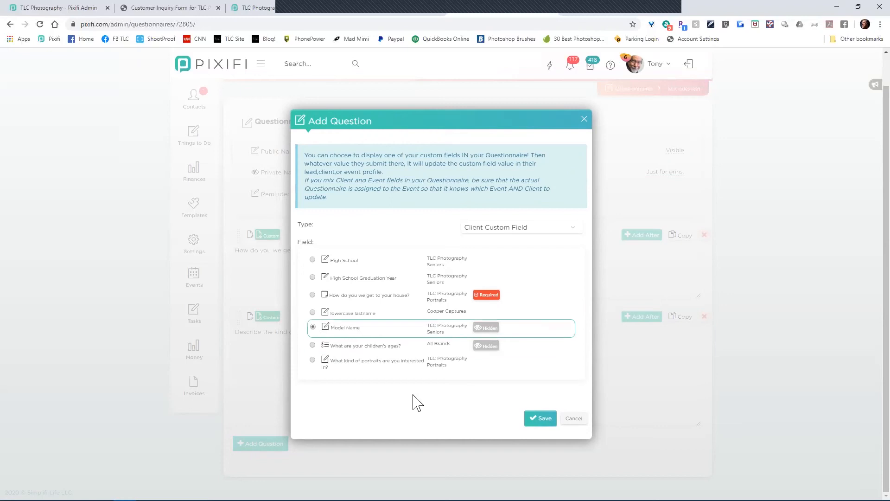
pyautogui.click(534, 422)
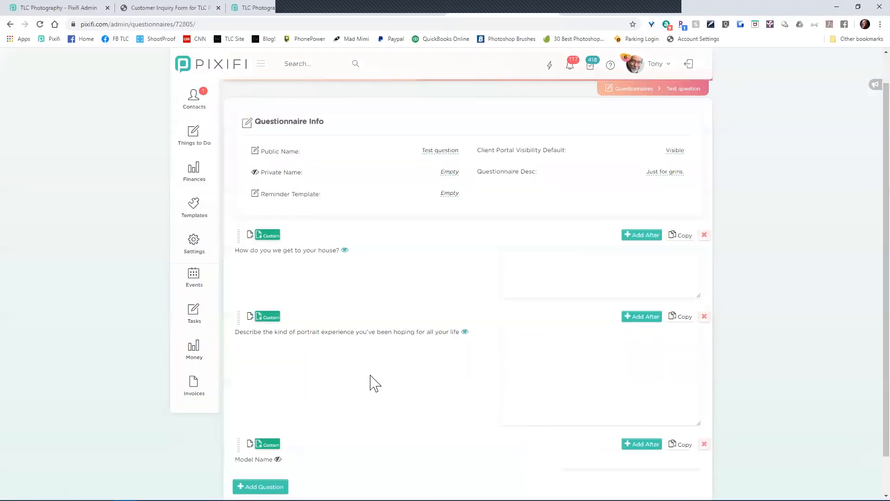
# Step: Launch a Live Preview of the Test question template from its Actions menu
pyautogui.scroll(-1, 366, 382)
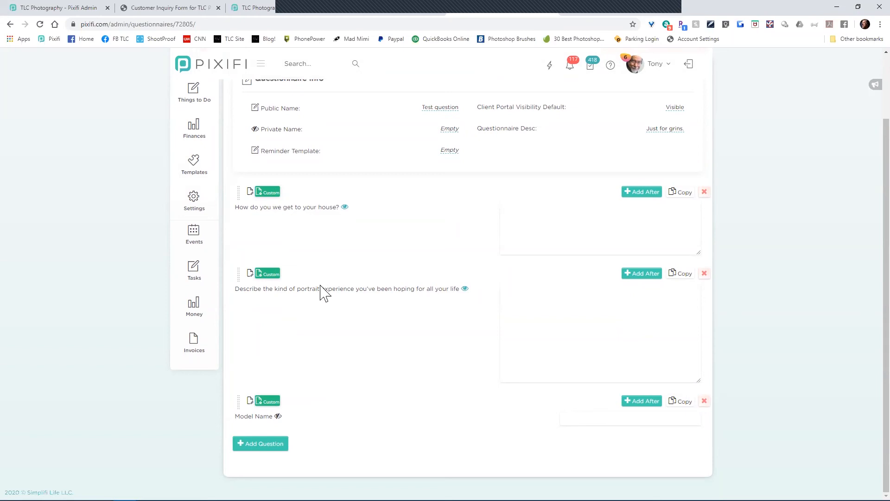
pyautogui.scroll(3, 482, 222)
pyautogui.click(685, 95)
pyautogui.click(655, 117)
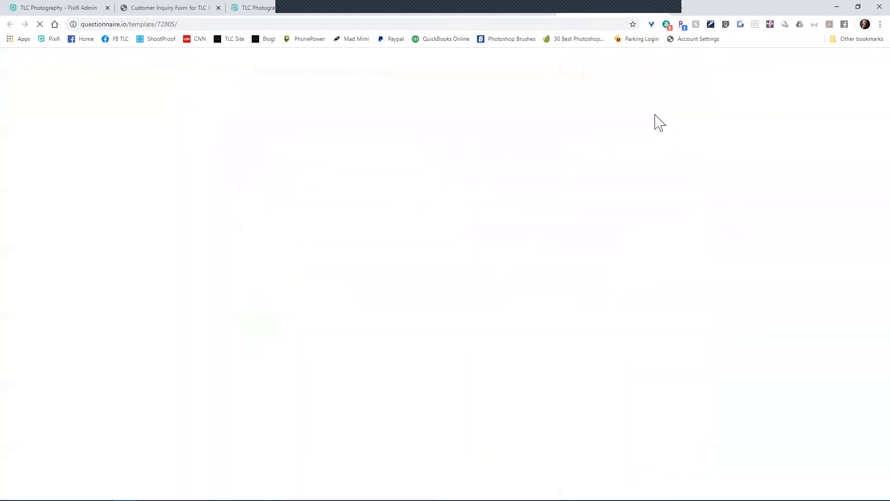
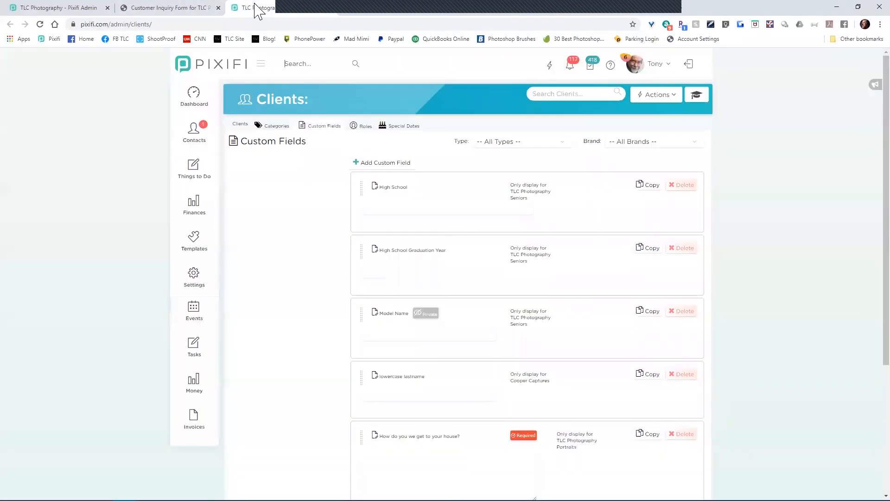
# Step: Return to the Pixifi Clients Custom Fields tab
pyautogui.click(255, 8)
# Step: Review the Model Name field settings without changes, check the other tabs, and close the senior inquiry form tab
pyautogui.click(403, 314)
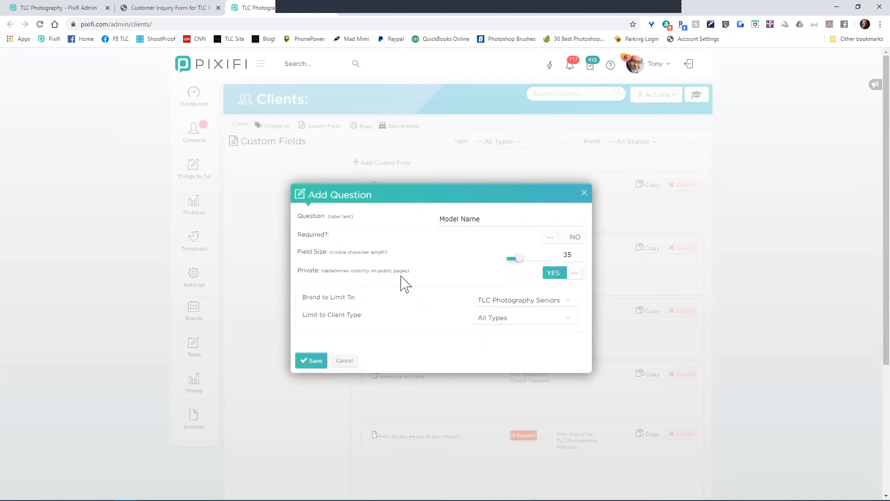
pyautogui.click(354, 362)
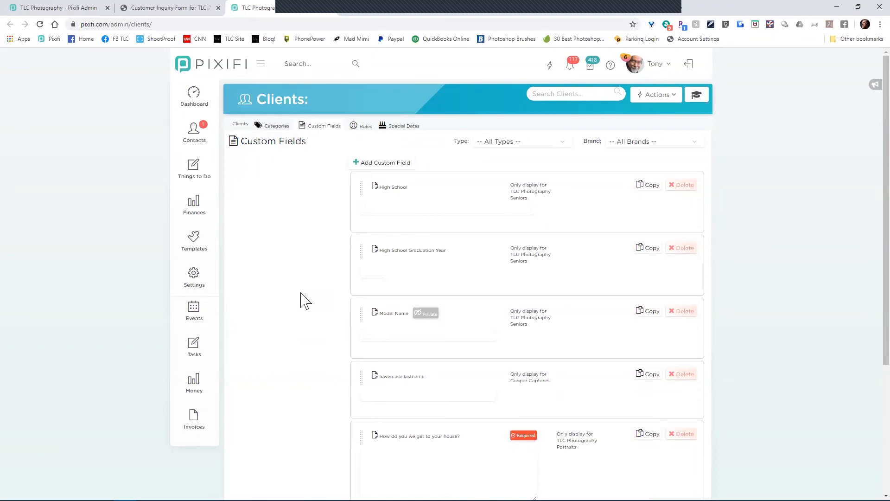
pyautogui.moveTo(278, 500)
pyautogui.click(606, 10)
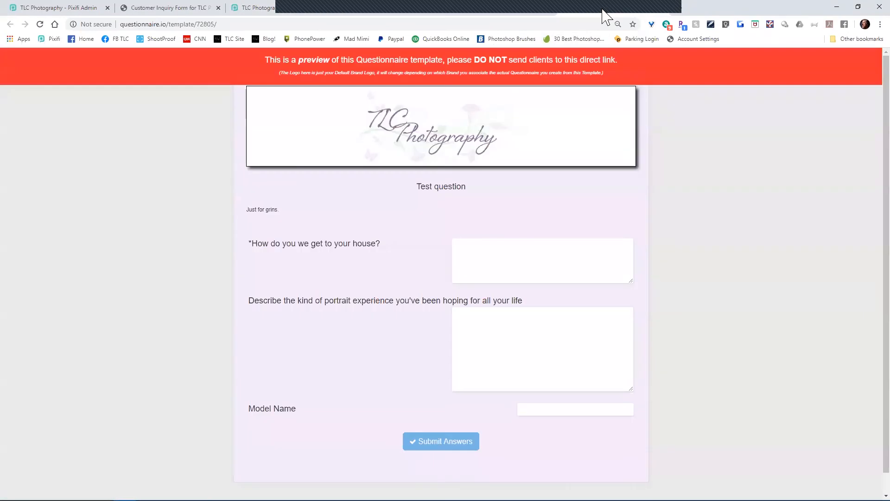
pyautogui.click(660, 8)
pyautogui.click(163, 8)
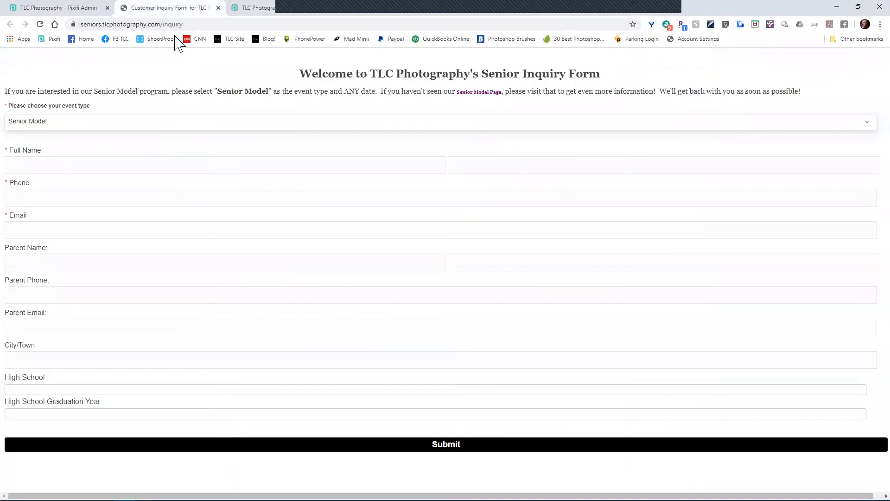
pyautogui.click(218, 8)
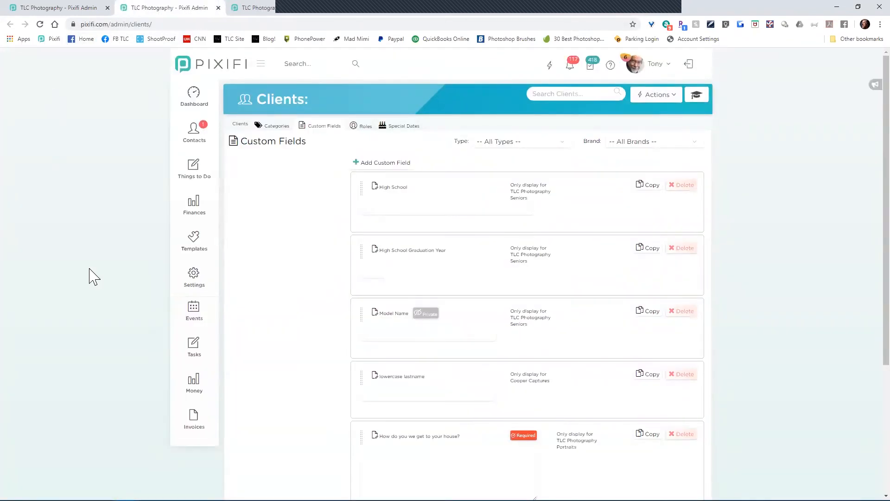
# Step: Start a new email template under Email & SMS Templates named 'Test For Tony'
pyautogui.moveTo(197, 250)
pyautogui.moveTo(282, 247)
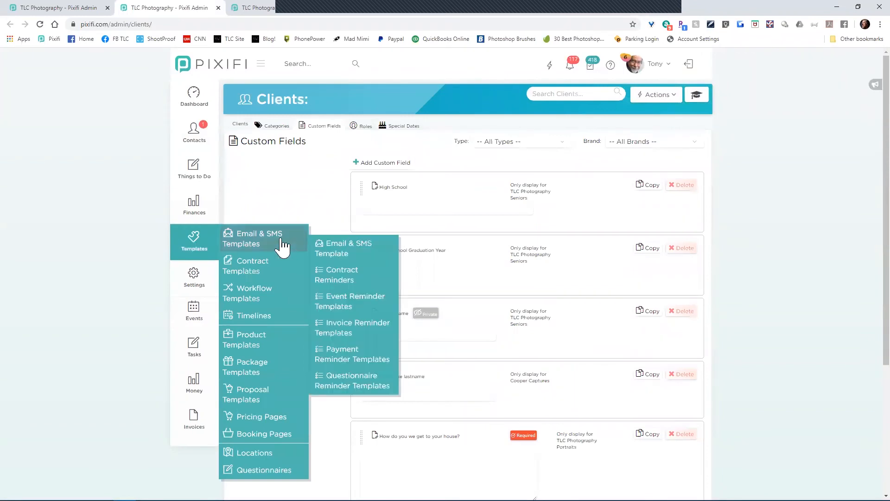
pyautogui.click(328, 252)
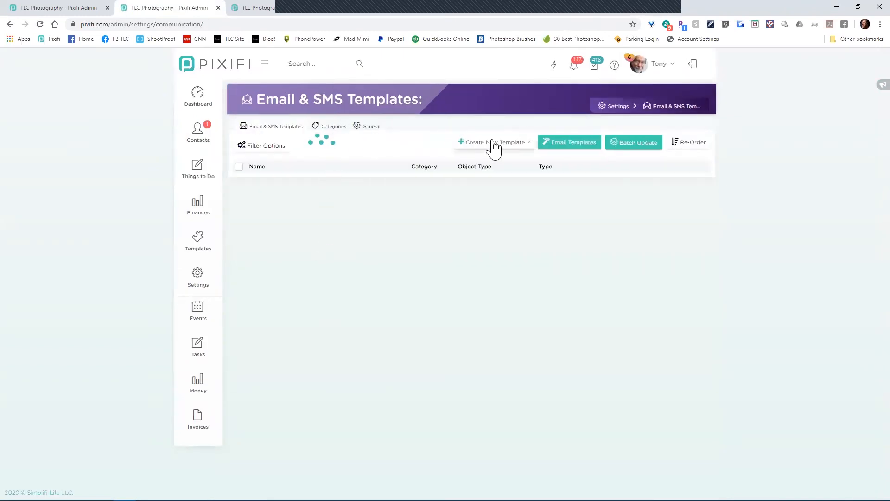
pyautogui.click(493, 141)
pyautogui.click(490, 161)
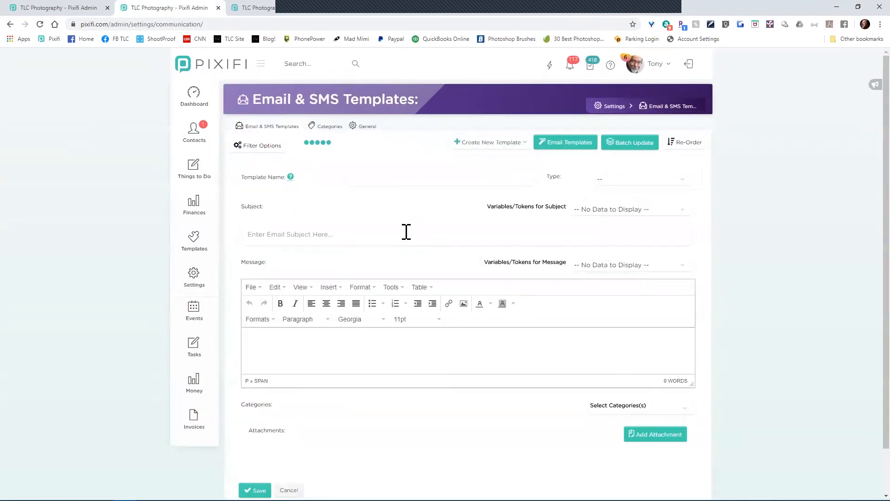
pyautogui.click(400, 177)
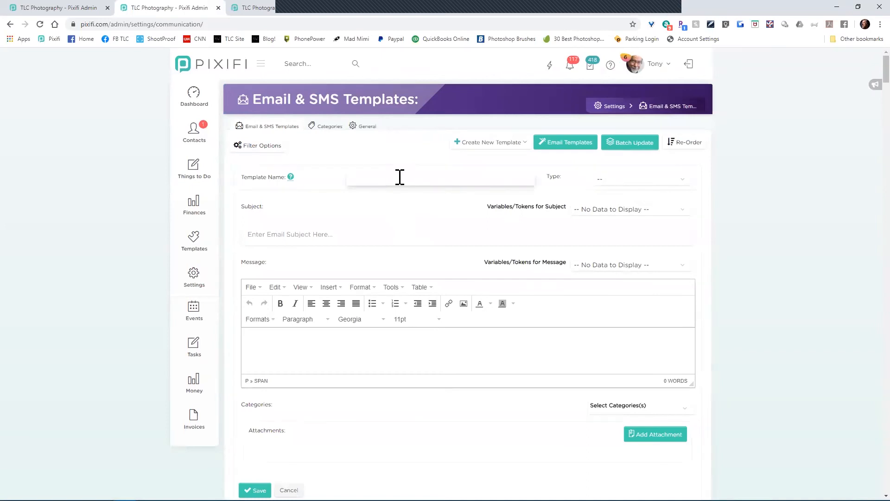
pyautogui.write('Test For Tony')
pyautogui.press('Tab')
# Step: Set the template type to Event and the subject to 'How are you?'
pyautogui.click(643, 181)
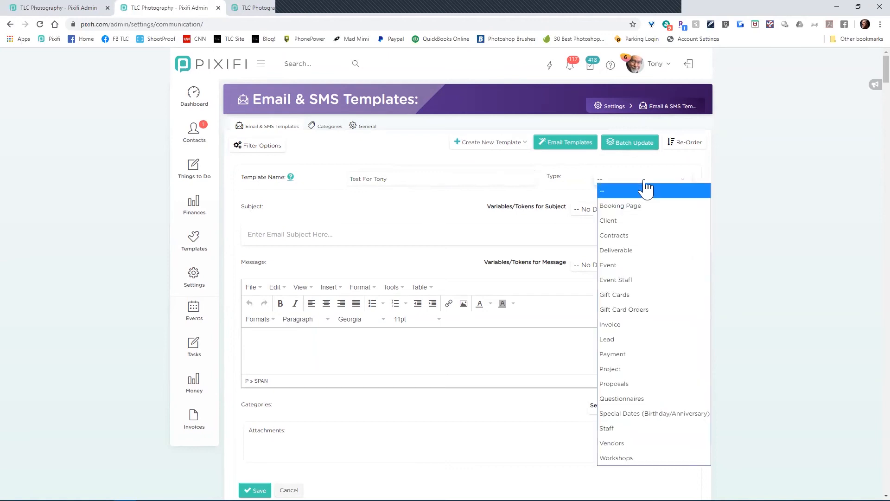
pyautogui.click(643, 279)
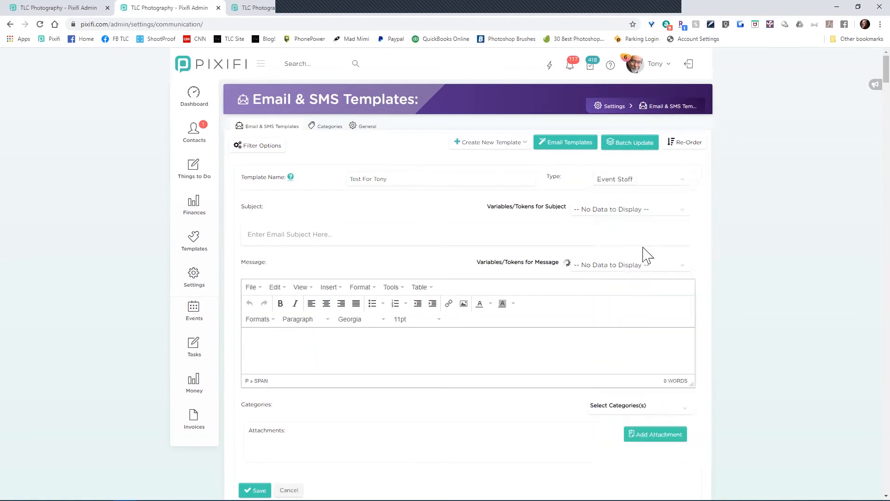
pyautogui.click(658, 180)
pyautogui.click(633, 266)
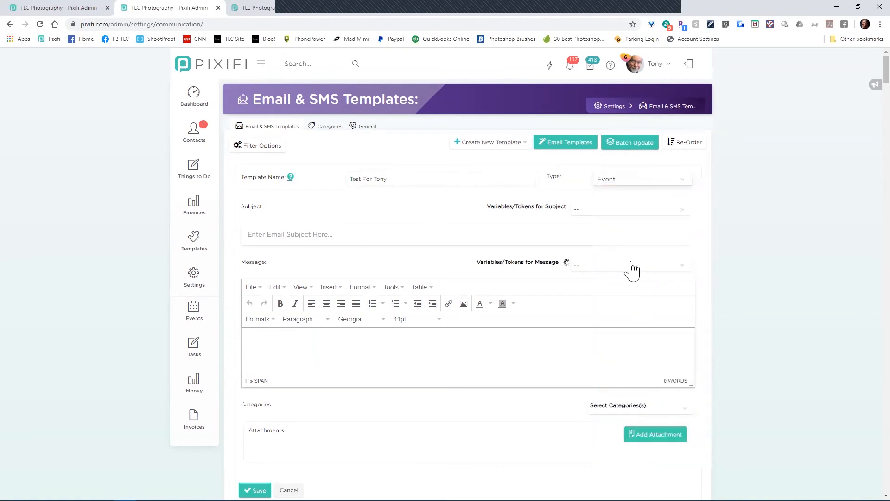
pyautogui.click(358, 228)
pyautogui.write('How are you?')
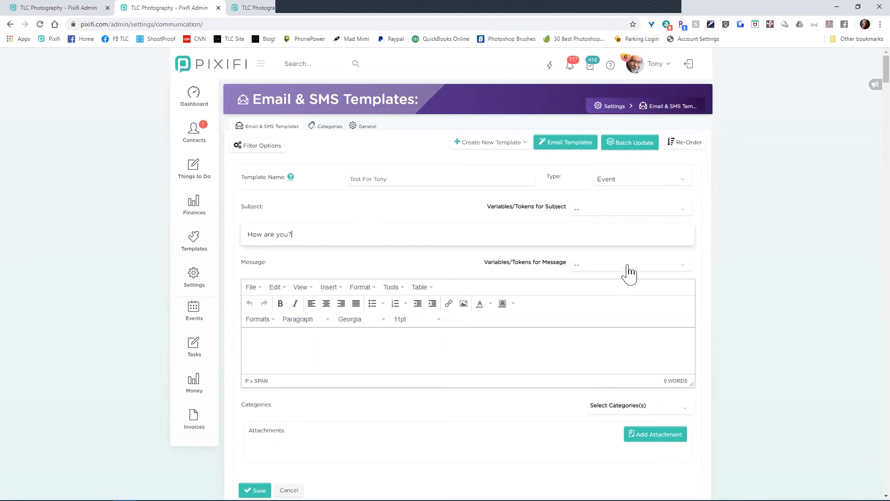
# Step: Begin the message with a contact first-name greeting, the Model Name token and 'We are looking for to meeting you and'
pyautogui.click(436, 352)
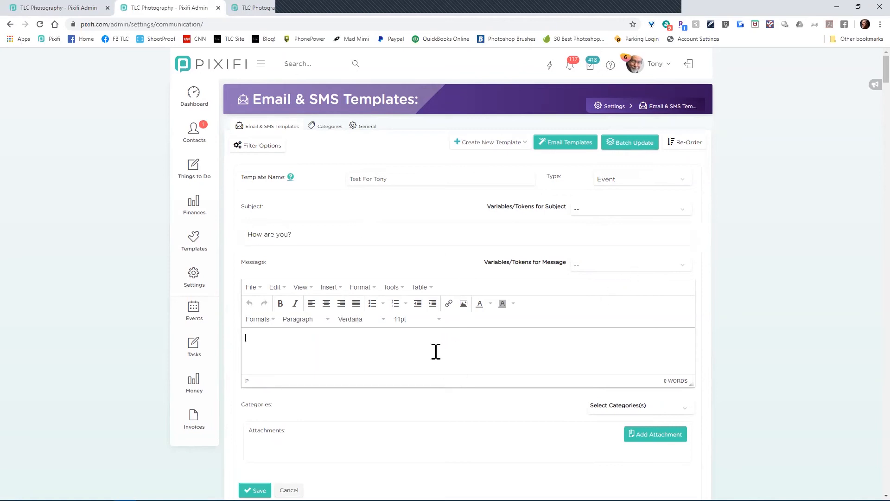
pyautogui.write('Hi {contact_1+')
pyautogui.press('BackSpace')
pyautogui.write('_s')
pyautogui.write('irst},')
pyautogui.click(605, 270)
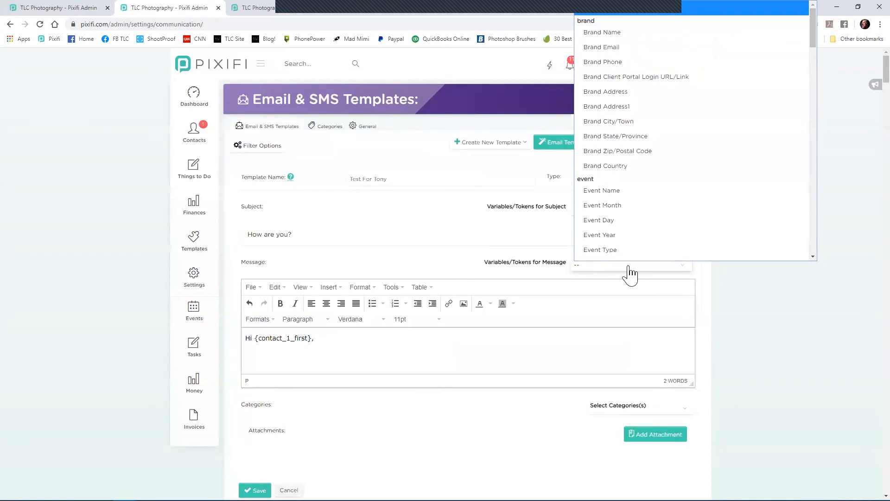
pyautogui.moveTo(815, 47); pyautogui.dragTo(821, 258)
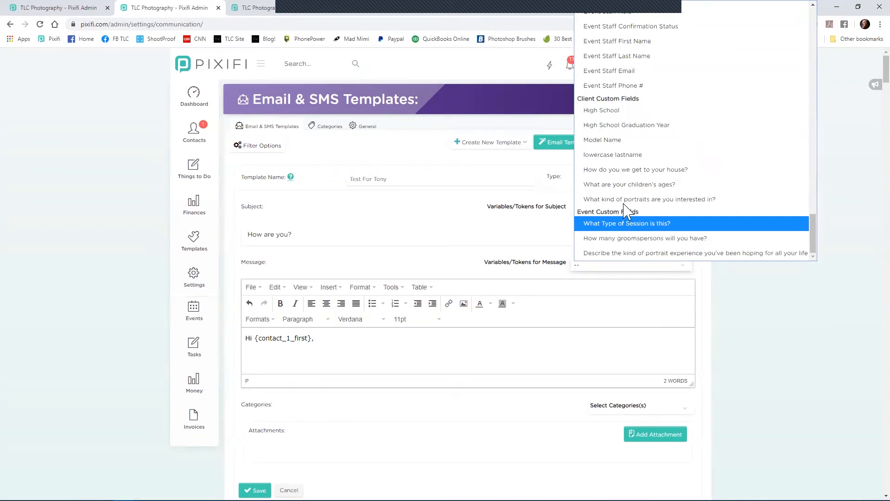
pyautogui.click(605, 145)
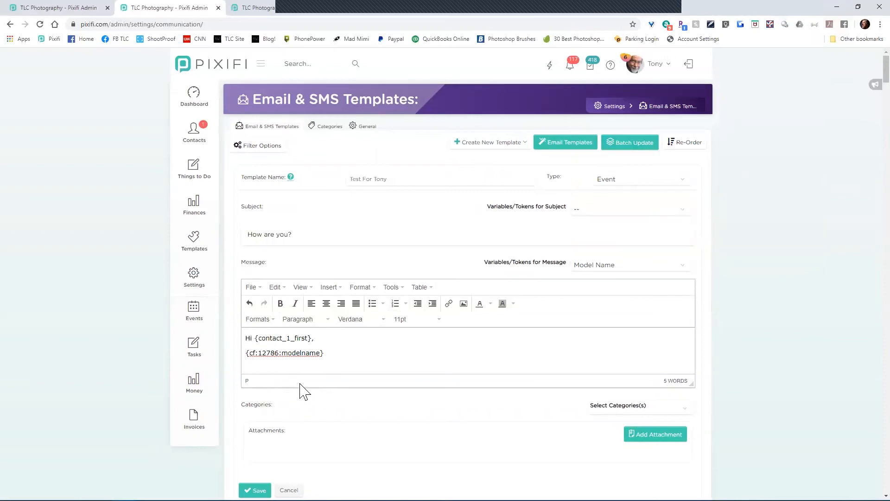
pyautogui.write('We are looking ')
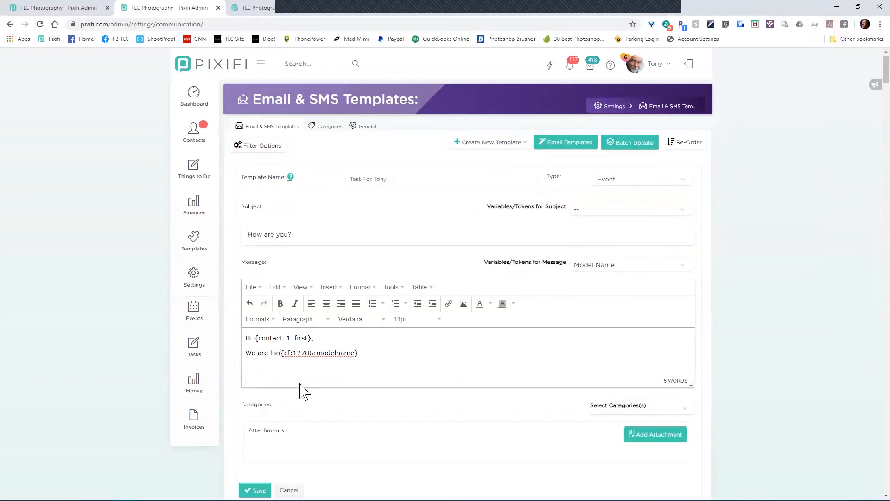
pyautogui.write('for to meeting y')
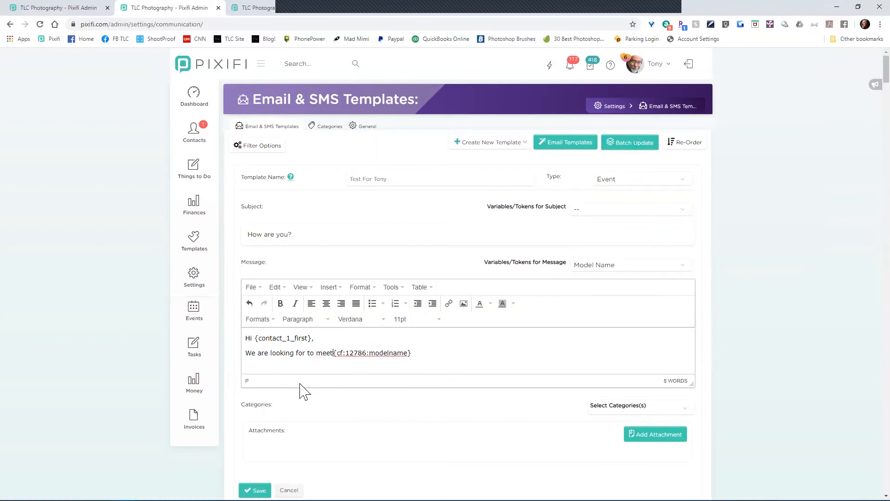
pyautogui.write('ou and')
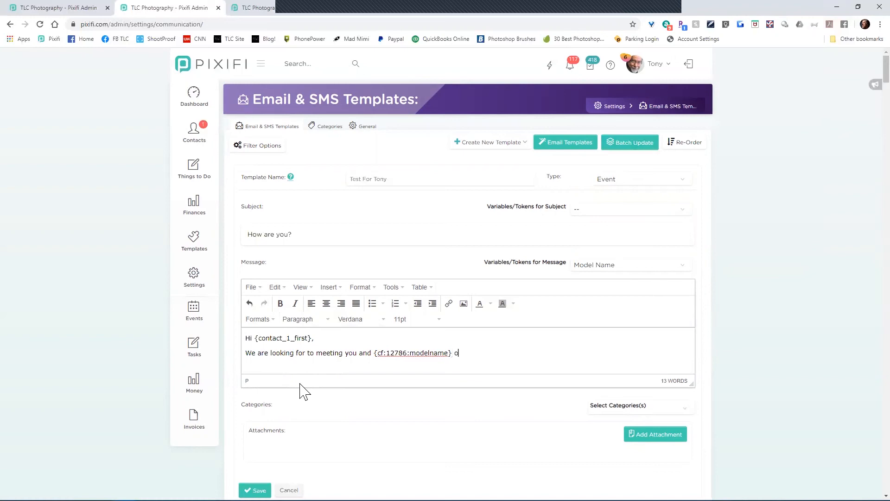
# Step: Insert the Event Date, Event Start Time and Event Locations tokens, ending with a new line
pyautogui.click(612, 267)
pyautogui.scroll(5, 658, 146)
pyautogui.scroll(10, 660, 146)
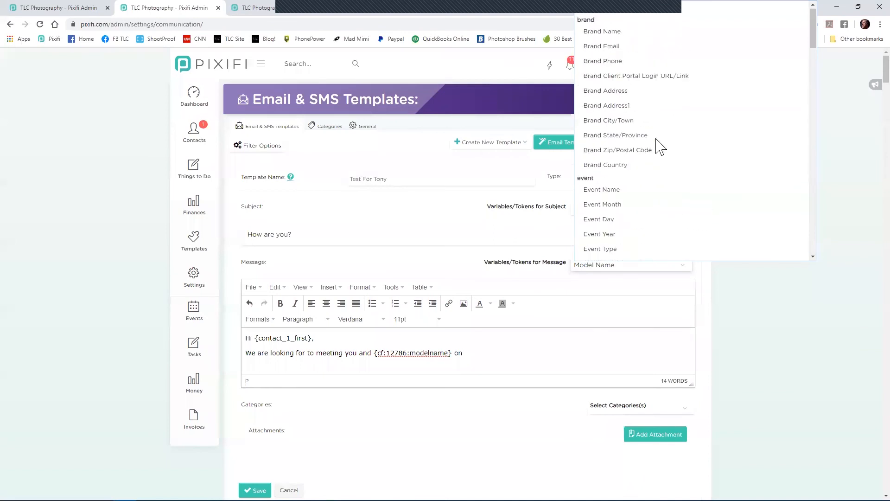
pyautogui.scroll(-4, 658, 148)
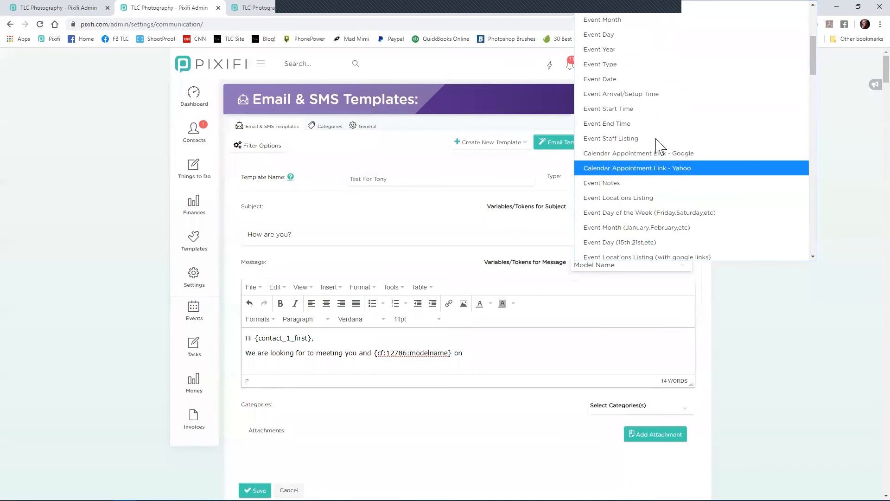
pyautogui.click(650, 79)
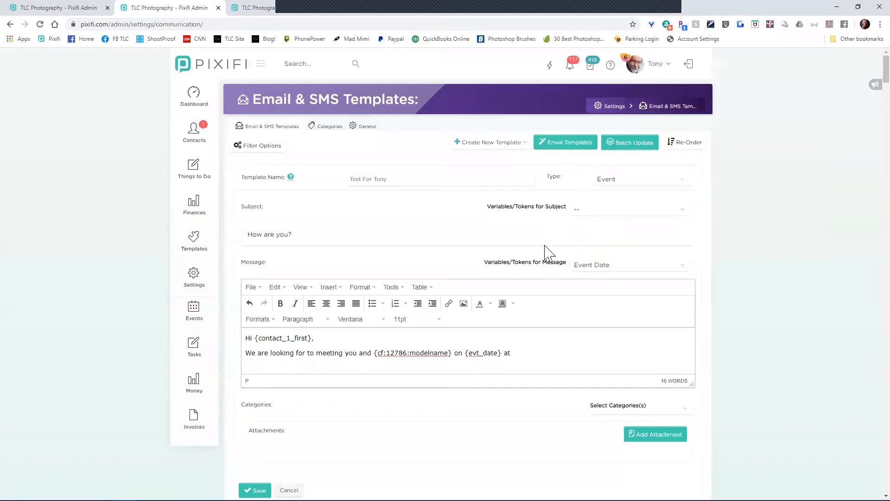
pyautogui.click(650, 268)
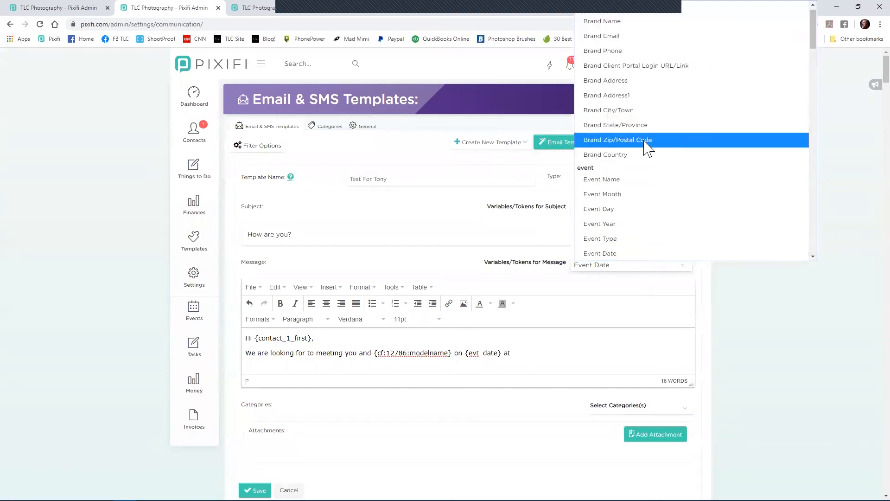
pyautogui.scroll(-2, 643, 147)
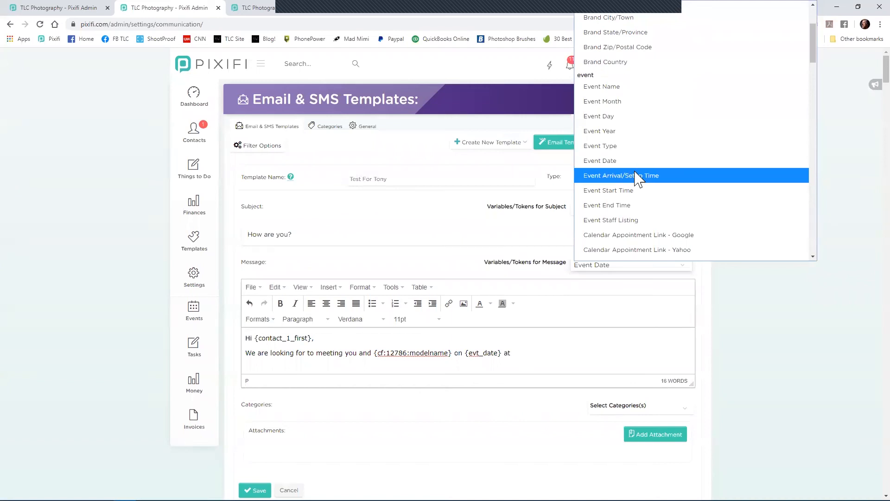
pyautogui.click(635, 191)
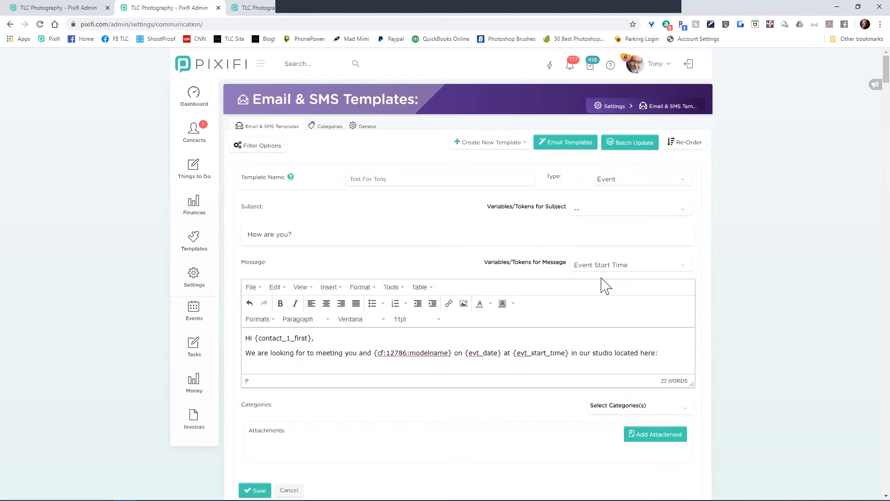
pyautogui.click(626, 266)
pyautogui.scroll(-3, 663, 217)
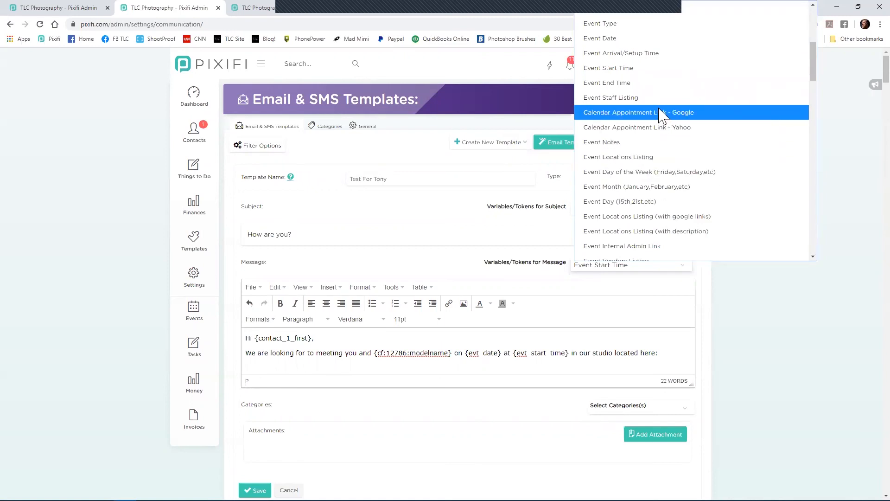
pyautogui.click(642, 158)
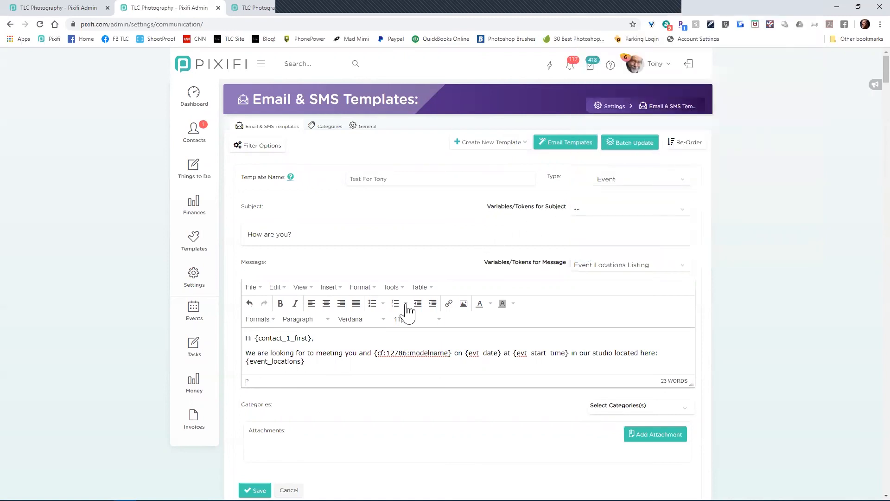
pyautogui.press('Return')
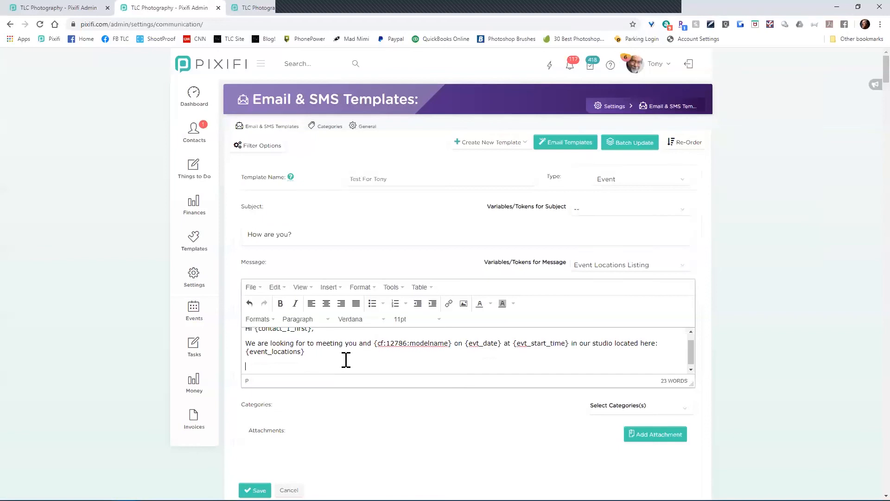
pyautogui.scroll(-2, 434, 397)
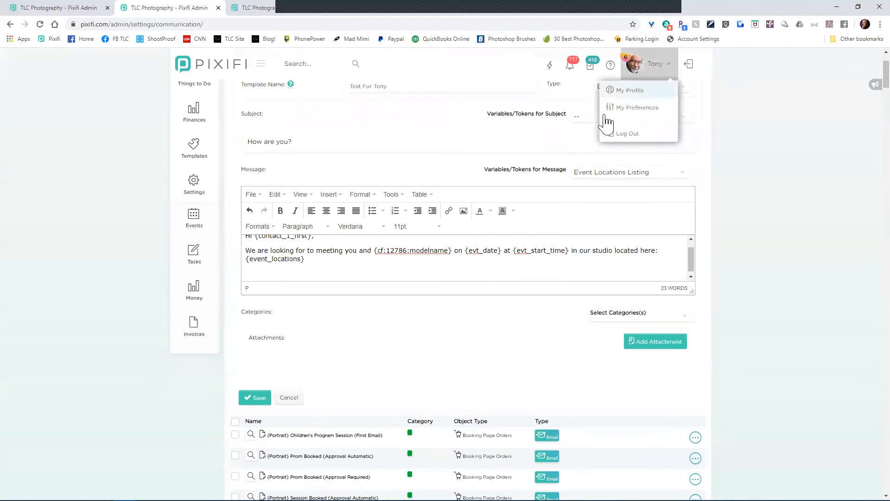
pyautogui.scroll(2, 721, 220)
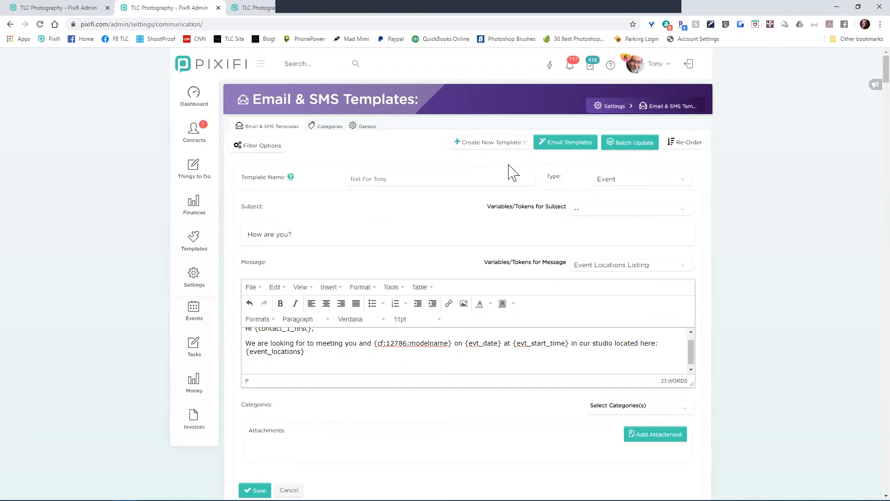
pyautogui.click(258, 492)
pyautogui.click(493, 143)
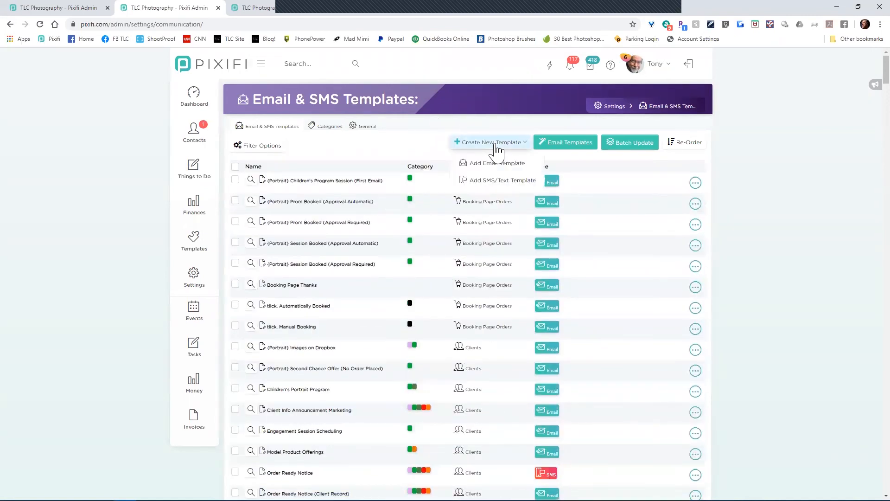
pyautogui.click(501, 176)
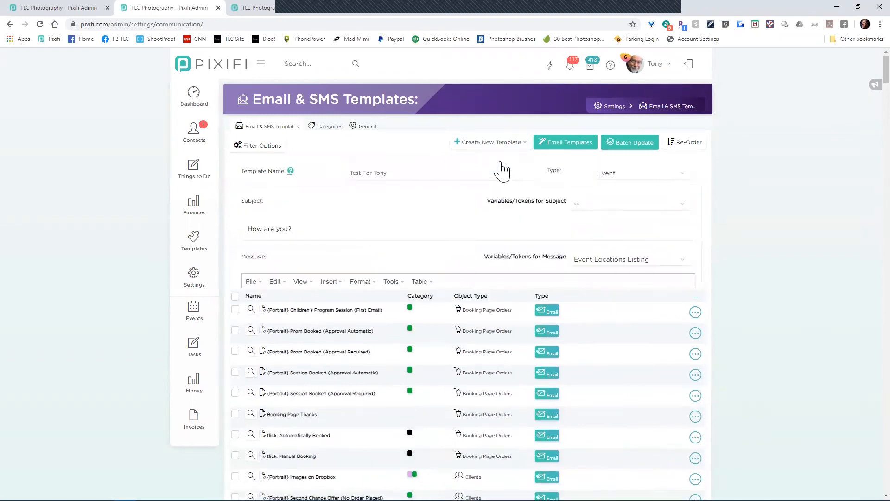
# Step: Switch the template type to Questionnaires and browse its available message tokens
pyautogui.click(604, 180)
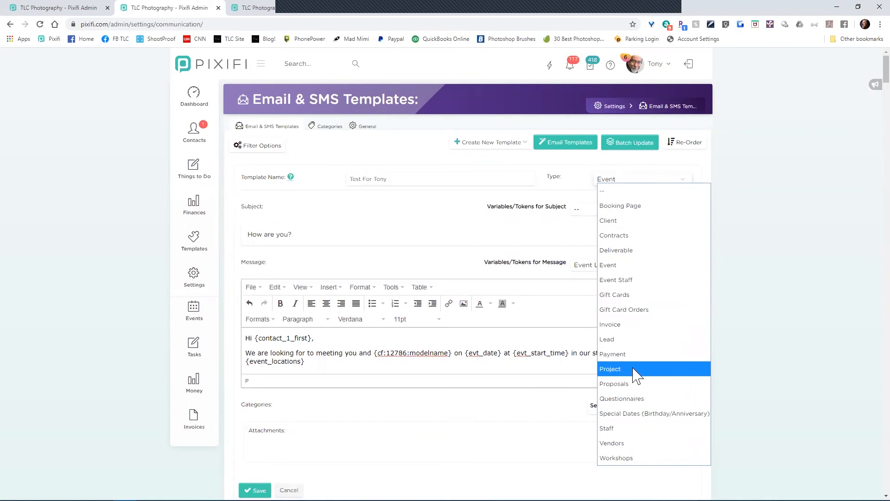
pyautogui.click(633, 398)
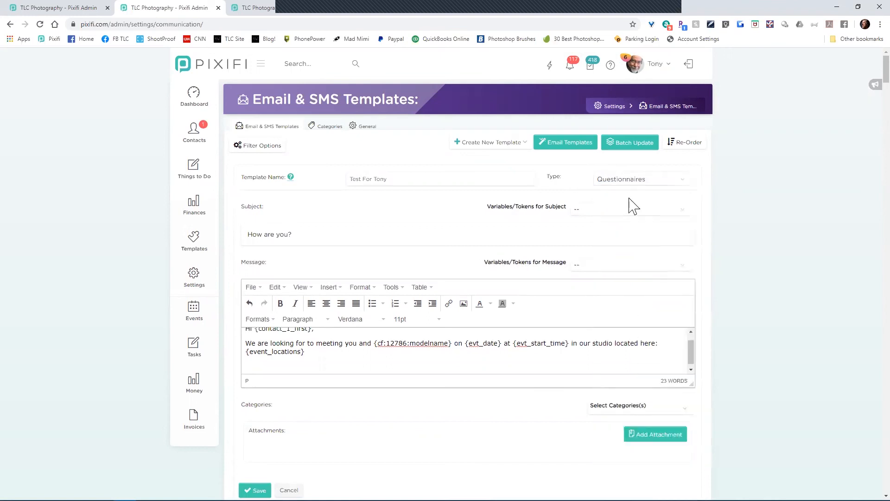
pyautogui.click(622, 271)
pyautogui.moveTo(722, 55); pyautogui.dragTo(713, 237)
pyautogui.click(457, 218)
# Step: Change the type to Gift Cards and browse the Gift Cards message tokens
pyautogui.click(651, 180)
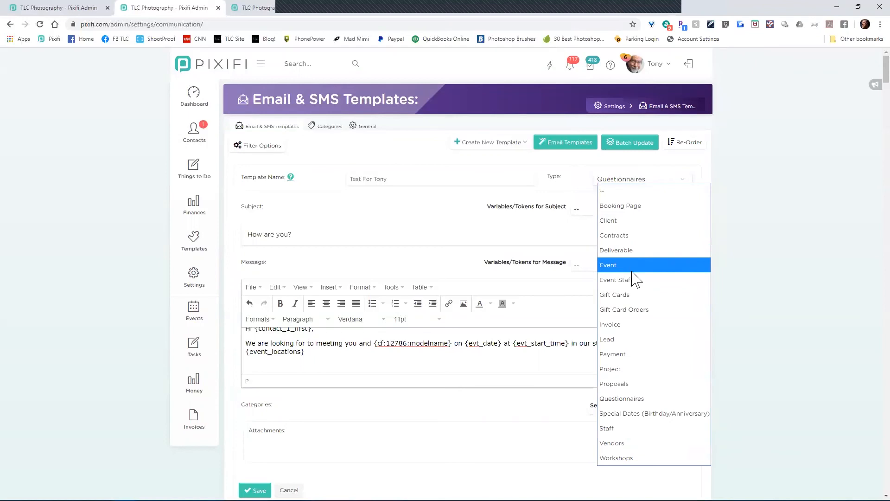
pyautogui.click(632, 295)
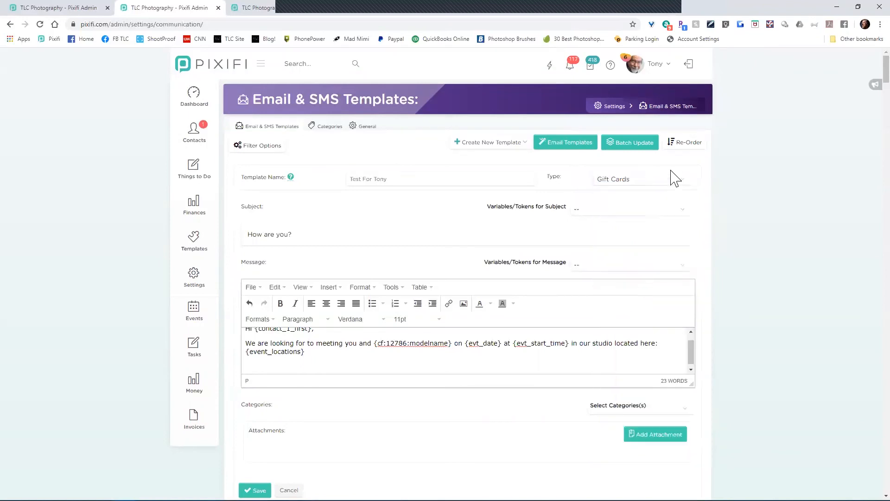
pyautogui.click(641, 270)
pyautogui.moveTo(718, 67); pyautogui.dragTo(732, 256)
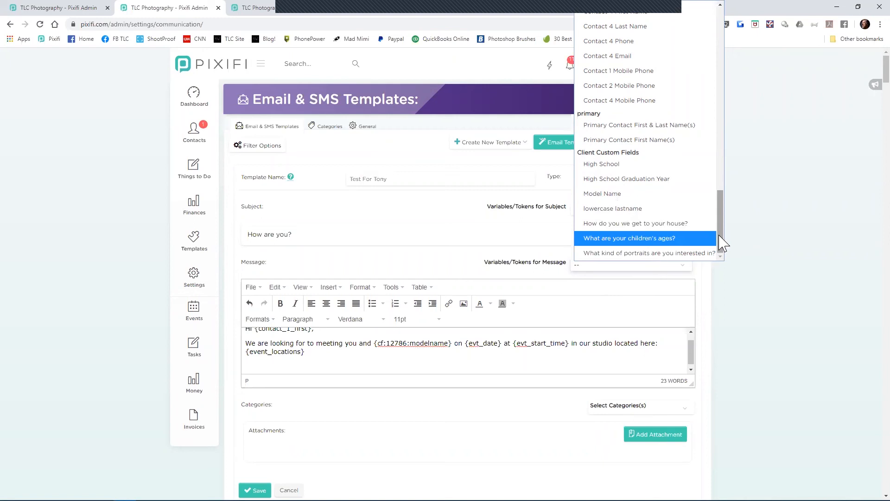
pyautogui.moveTo(719, 236); pyautogui.dragTo(710, 35)
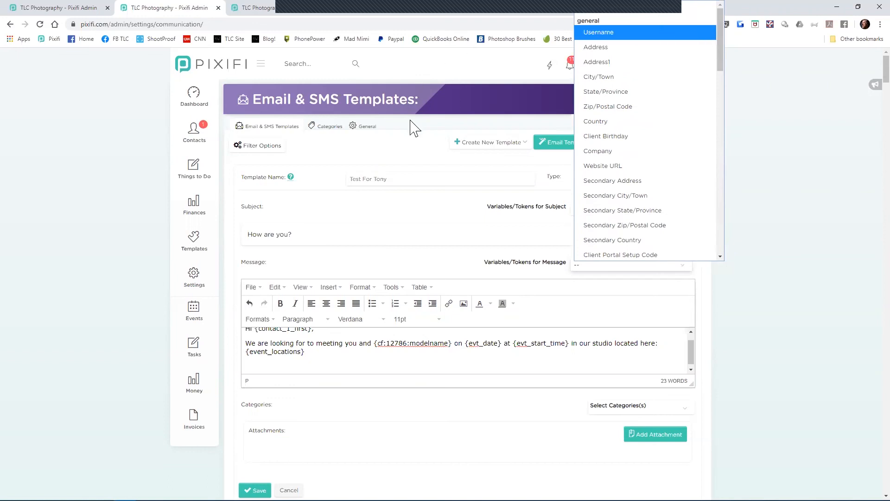
pyautogui.click(409, 145)
pyautogui.click(633, 182)
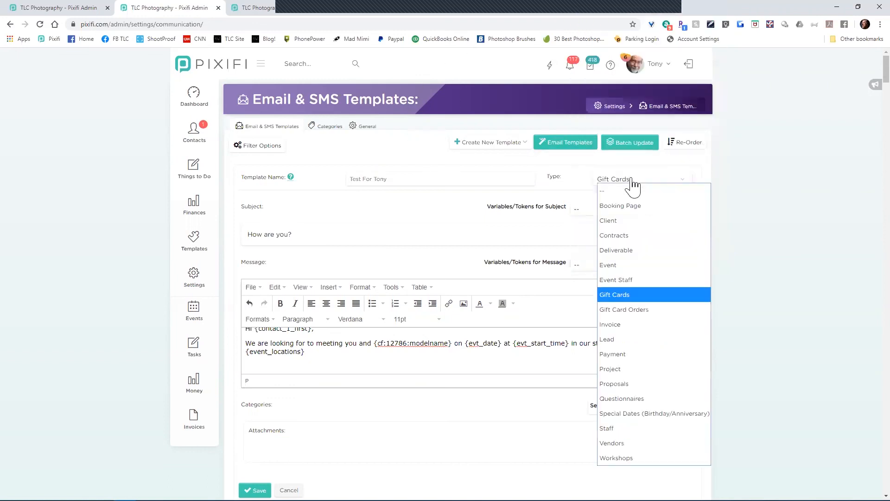
# Step: Set the type to Deliverable and look through its message tokens
pyautogui.click(617, 254)
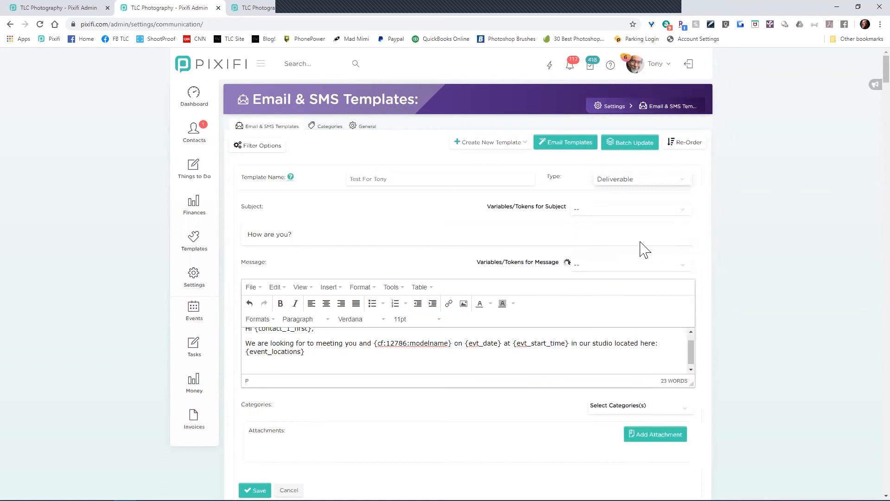
pyautogui.moveTo(674, 257); pyautogui.dragTo(675, 264)
pyautogui.click(675, 264)
pyautogui.scroll(-10, 673, 211)
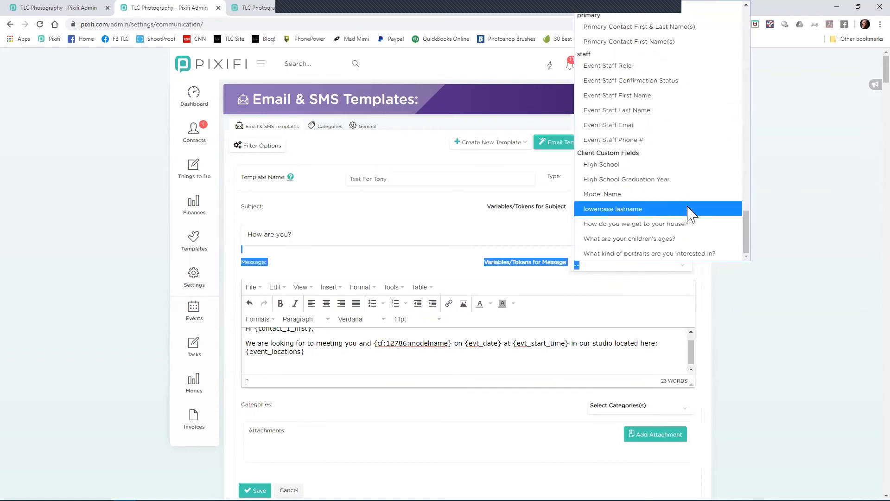
pyautogui.click(394, 222)
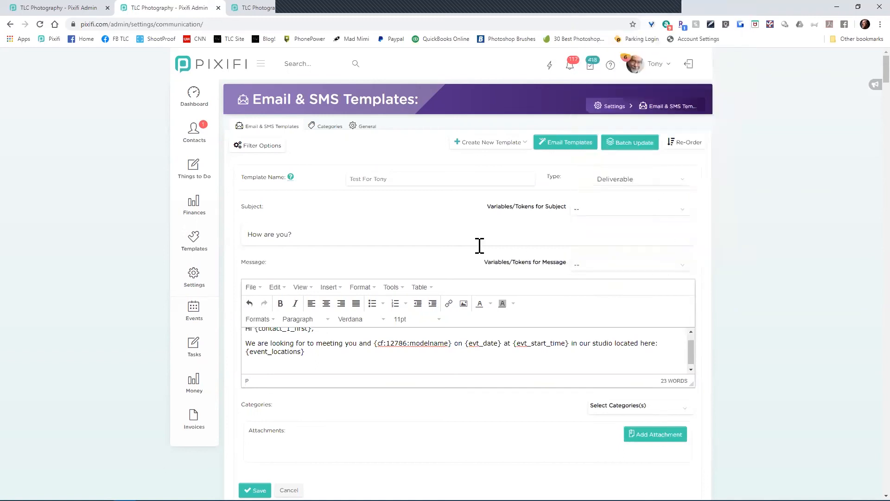
# Step: Set the type to Special Dates and view its available message tokens
pyautogui.click(622, 179)
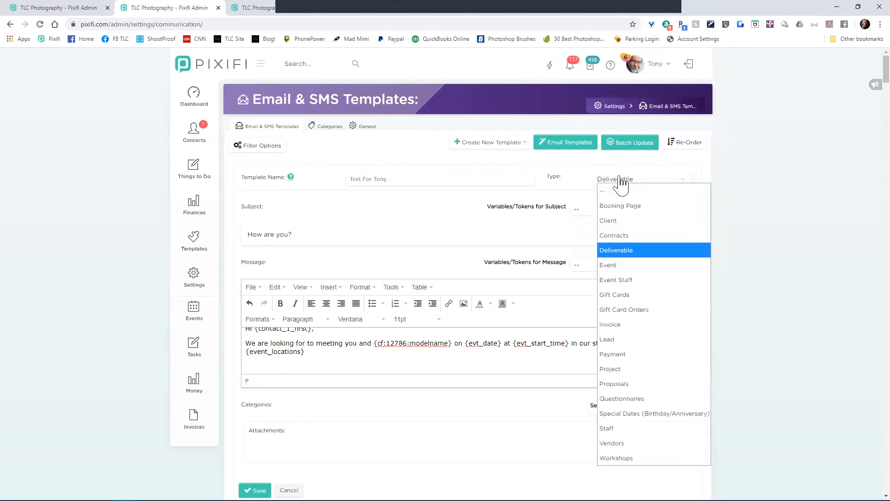
pyautogui.click(655, 414)
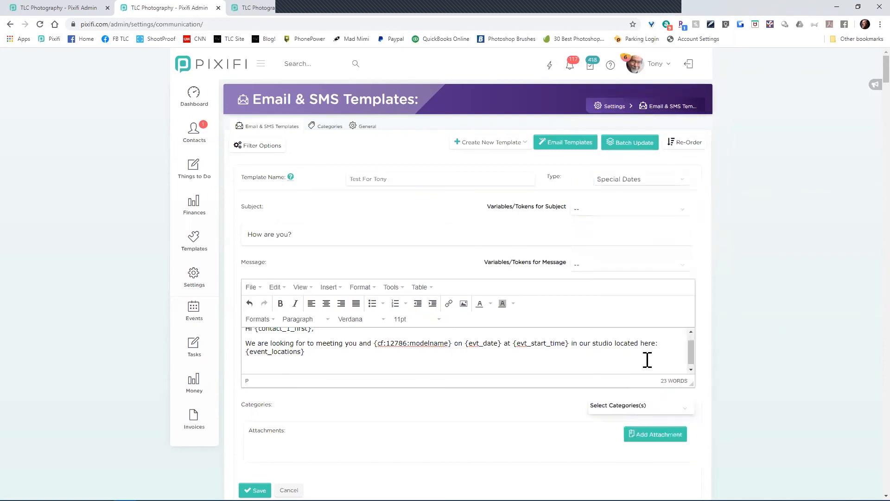
pyautogui.click(661, 266)
pyautogui.click(485, 262)
pyautogui.click(622, 271)
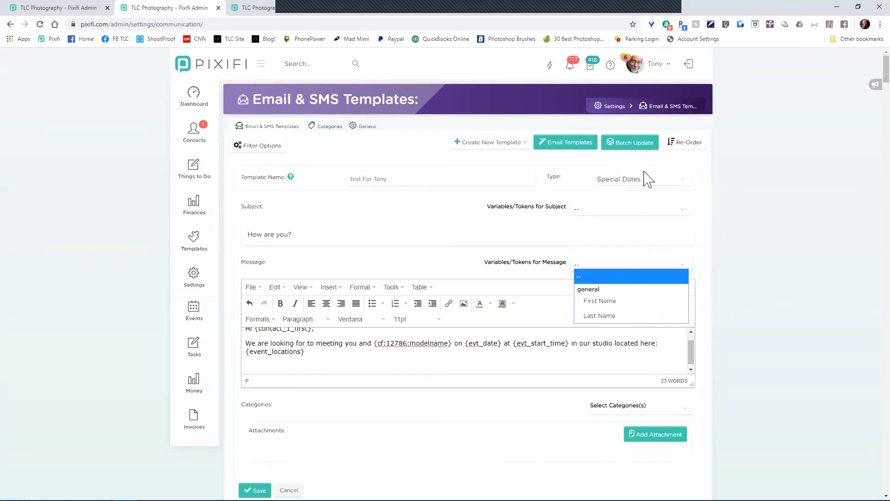
pyautogui.click(634, 182)
# Step: Try Vendors, then settle on Workshops and review the workshop message tokens
pyautogui.click(626, 181)
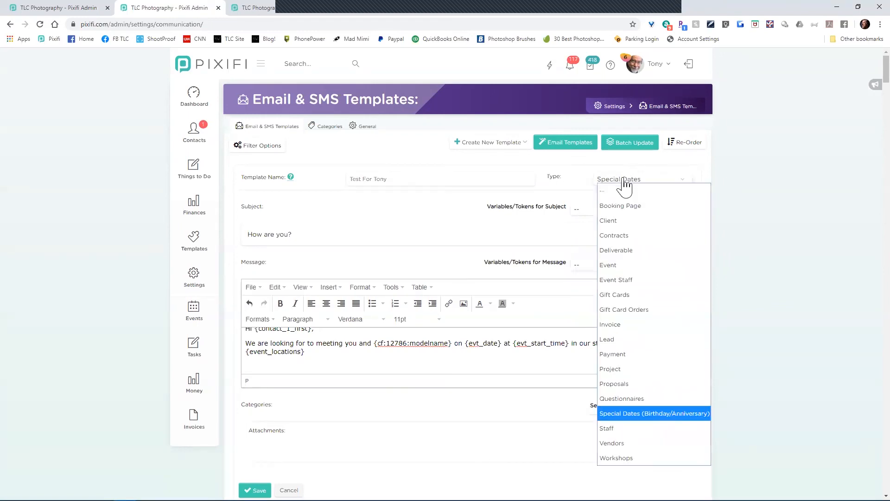
pyautogui.click(619, 443)
pyautogui.click(659, 273)
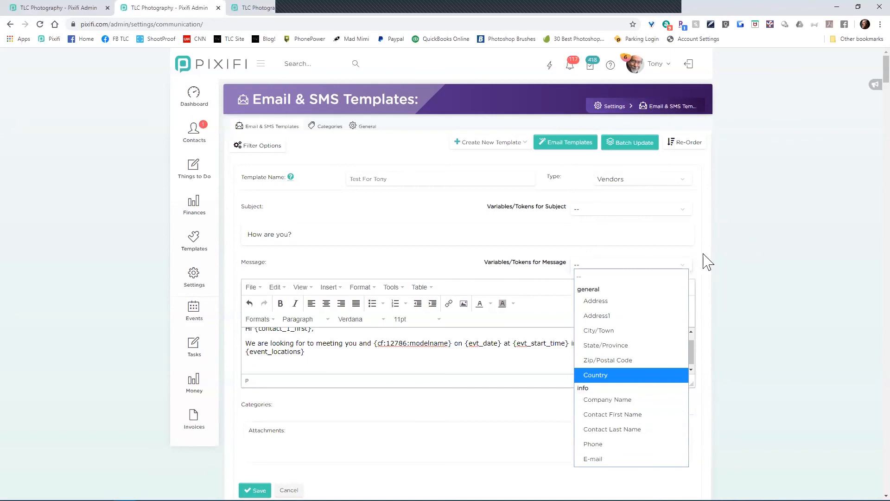
pyautogui.click(646, 185)
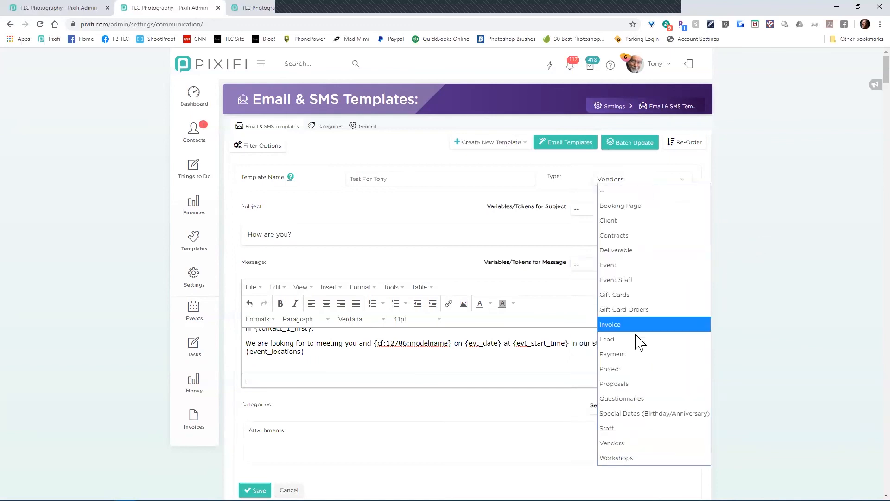
pyautogui.click(628, 457)
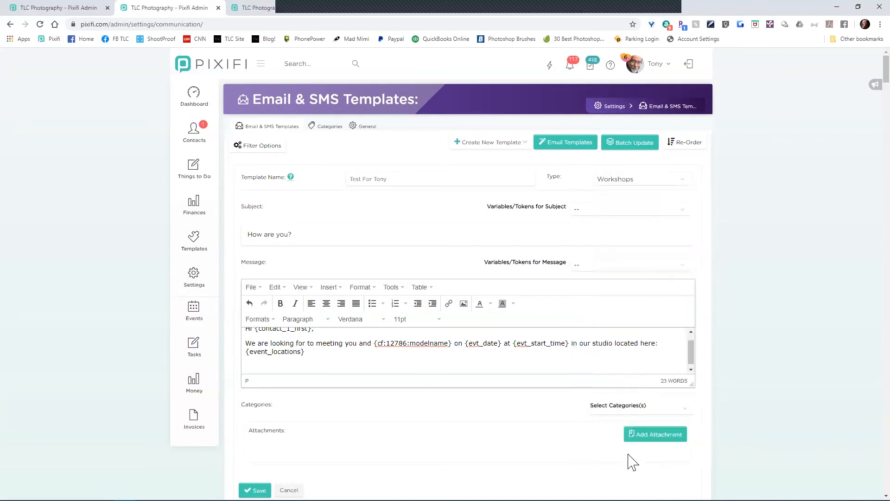
pyautogui.click(633, 271)
pyautogui.scroll(-1, 681, 192)
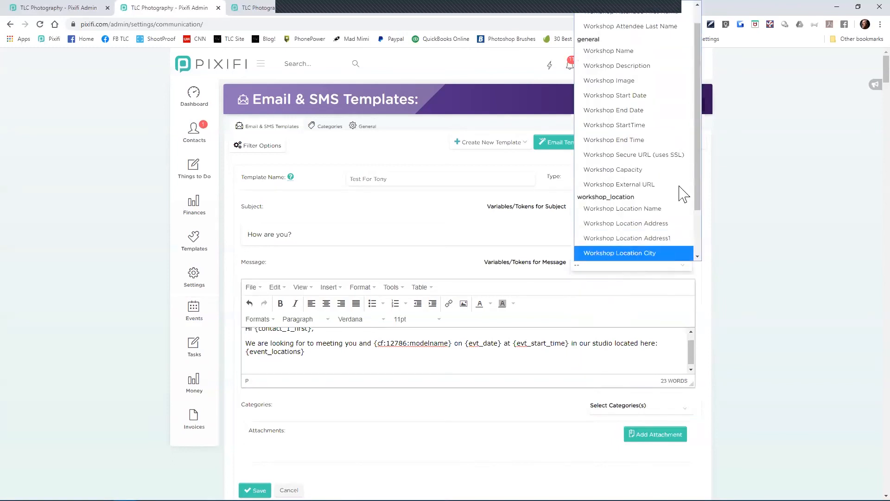
pyautogui.scroll(-1, 700, 176)
pyautogui.scroll(-1, 698, 148)
pyautogui.scroll(3, 693, 121)
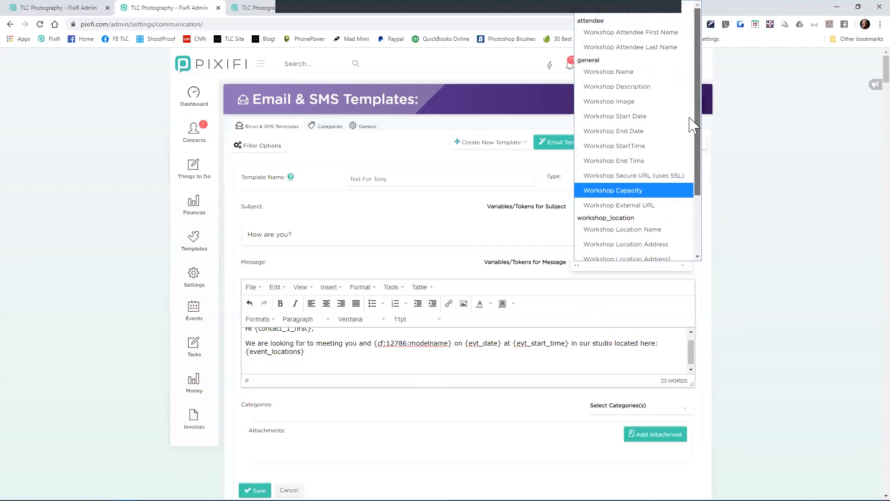
pyautogui.click(489, 73)
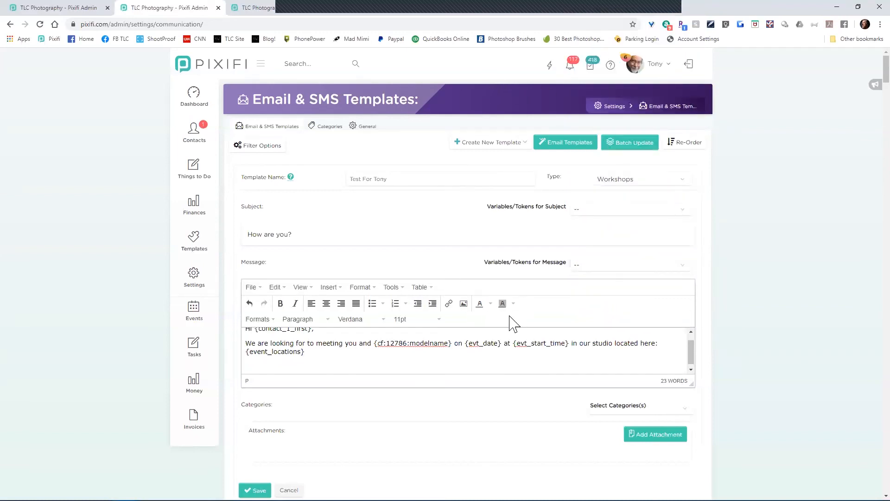
# Step: Set the type to Questionnaires and scroll its tokens to the Client Custom Fields section
pyautogui.click(639, 183)
pyautogui.click(643, 399)
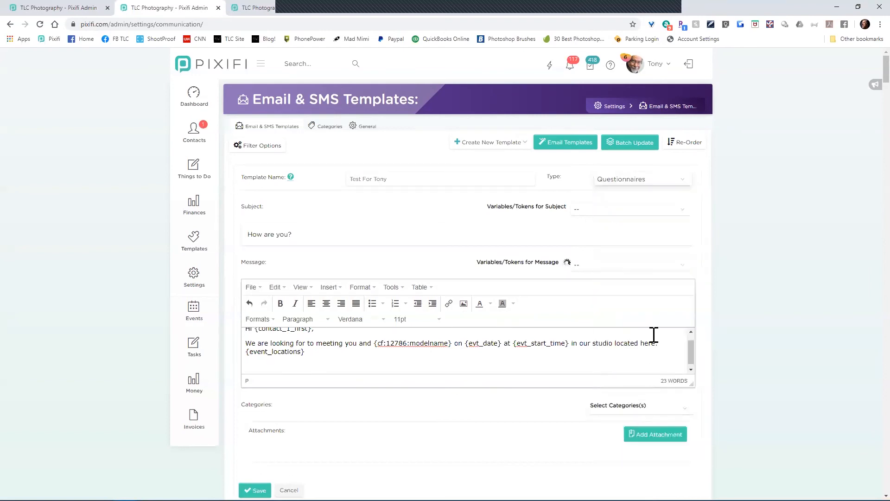
pyautogui.click(676, 272)
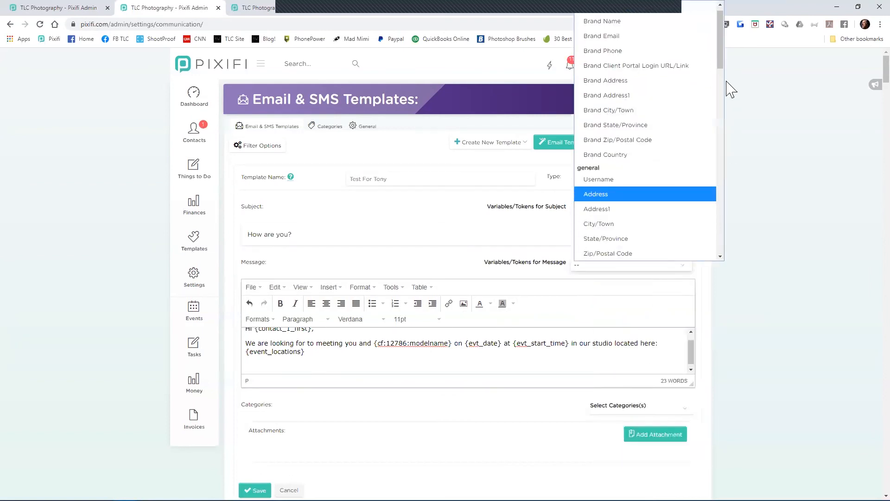
pyautogui.moveTo(722, 66); pyautogui.dragTo(740, 261)
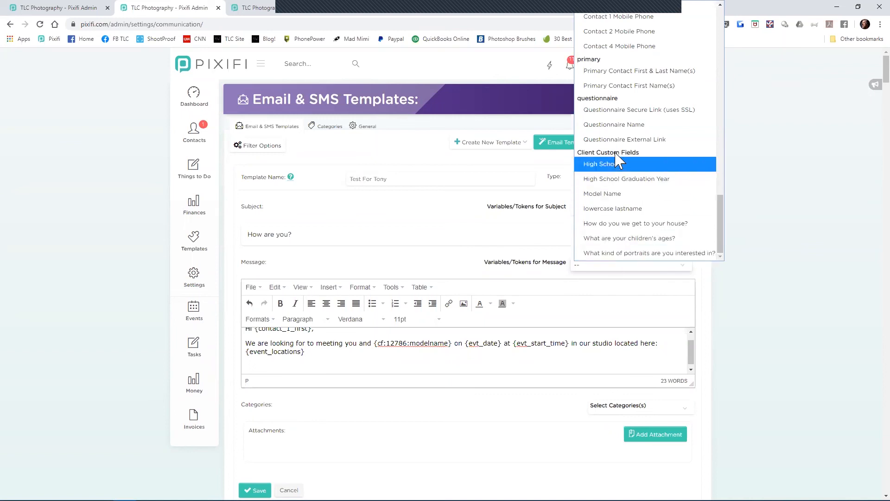
pyautogui.click(799, 183)
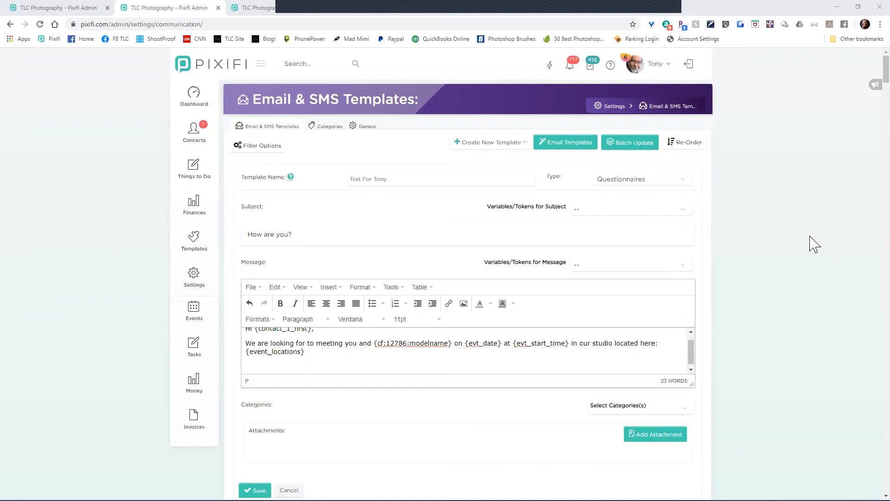
pyautogui.moveTo(148, 493)
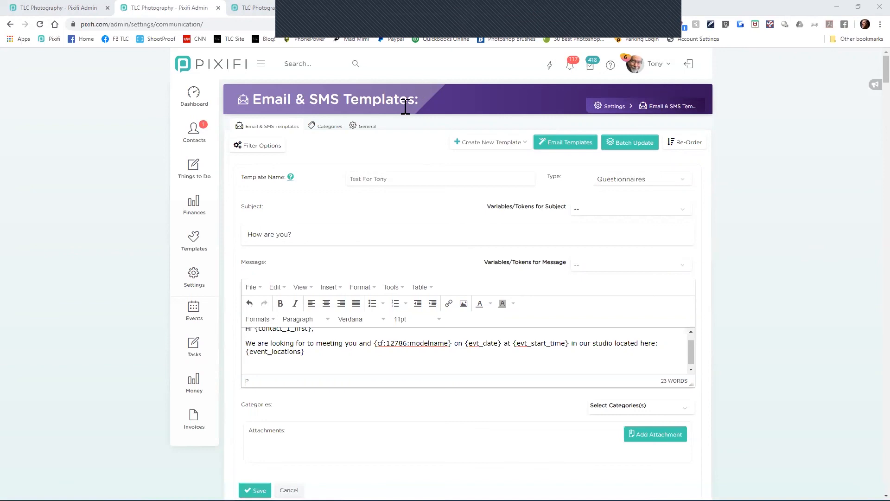
pyautogui.moveTo(195, 133)
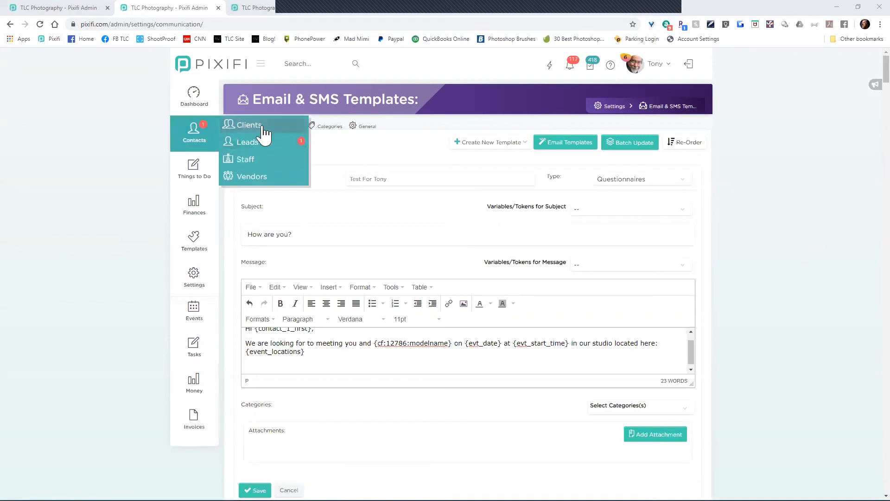
pyautogui.click(263, 126)
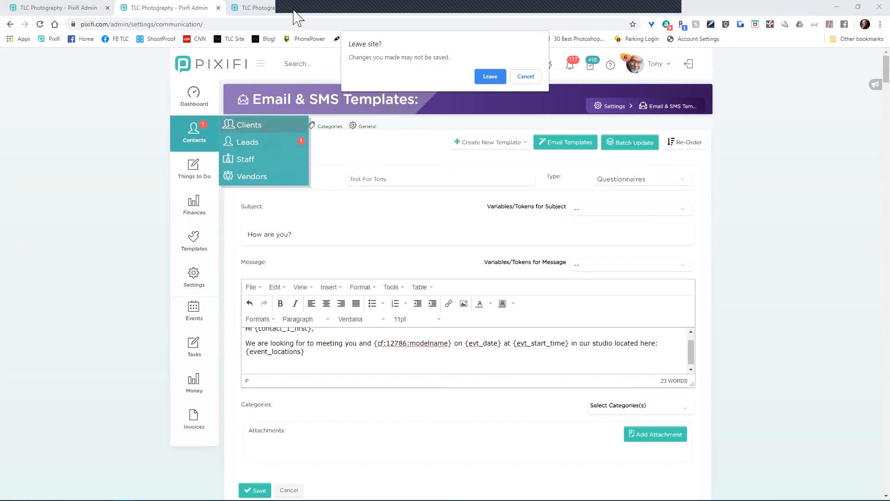
pyautogui.click(524, 78)
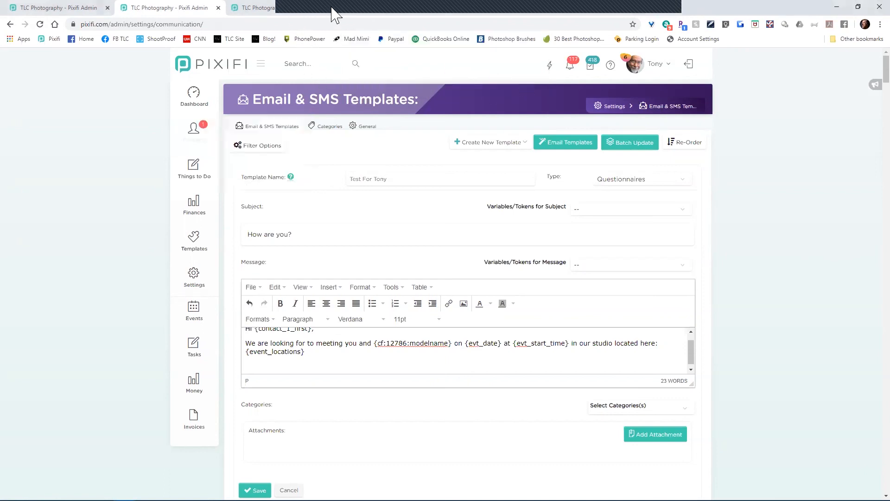
# Step: Switch to the Events Custom Fields tab with the session-type, groomsmen and portrait-experience questions
pyautogui.click(300, 8)
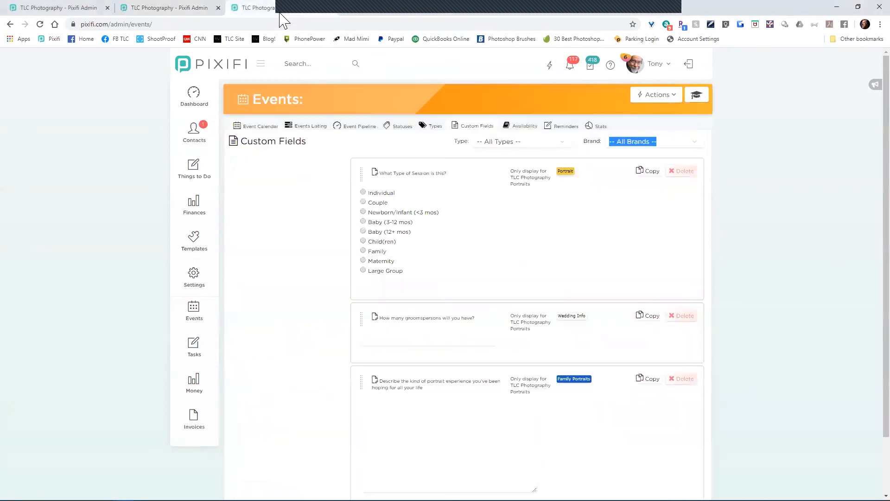
pyautogui.click(111, 233)
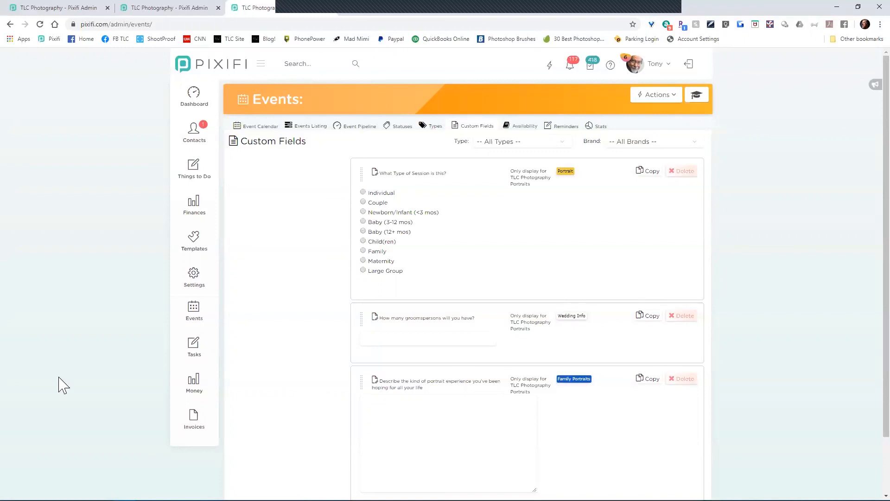
# Step: Scroll the Events Custom Fields list to review the session-type question's choices
pyautogui.scroll(-2, 277, 334)
pyautogui.scroll(2, 275, 334)
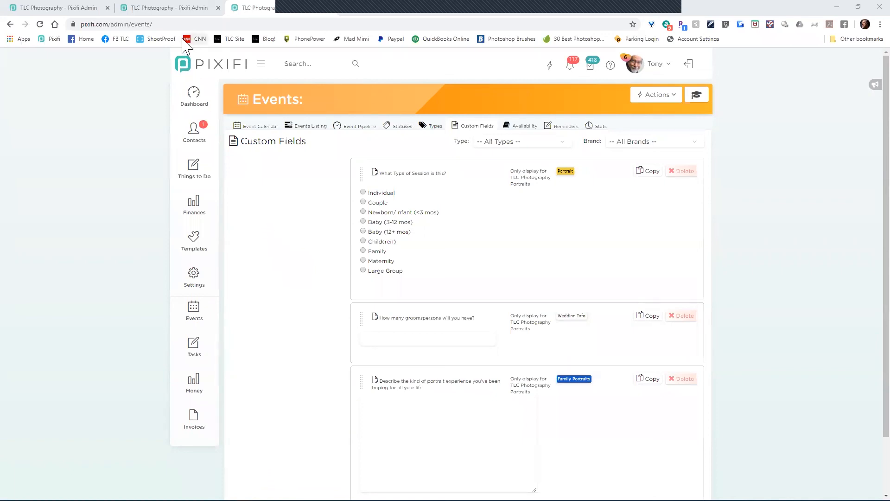
# Step: Revisit the Test For Tony template's message tokens, then bring up the 'Put Your Plan Together' slide
pyautogui.click(161, 8)
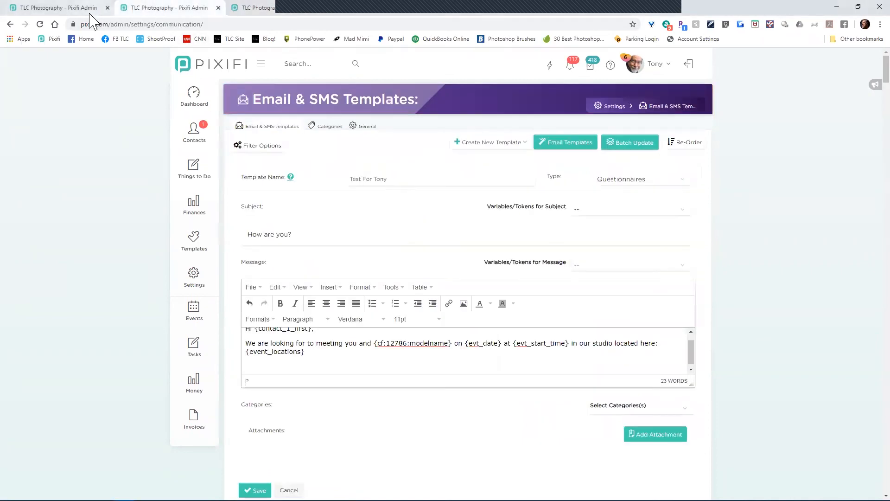
pyautogui.click(653, 268)
pyautogui.scroll(-10, 655, 258)
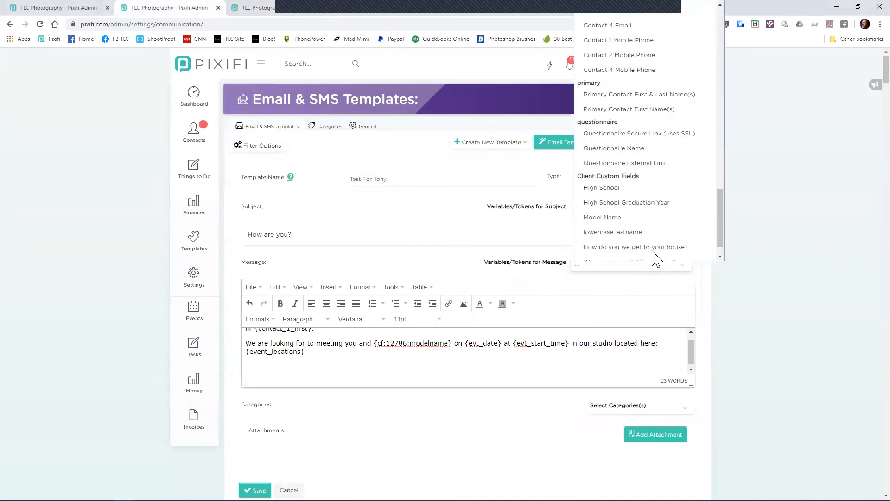
pyautogui.scroll(-1, 654, 253)
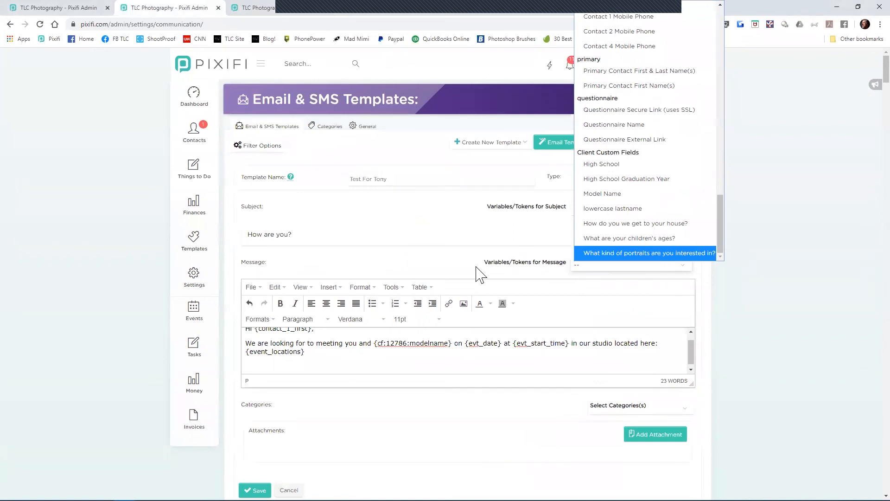
pyautogui.click(439, 261)
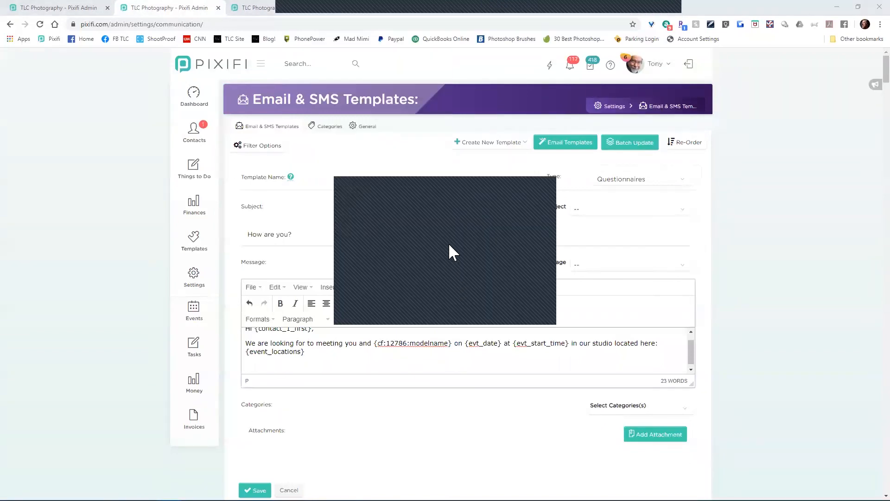
pyautogui.click(426, 282)
# Step: Dismiss the dialog over the template form and advance the presentation to the closing 'Remember:' slide
pyautogui.click(429, 304)
pyautogui.click(433, 279)
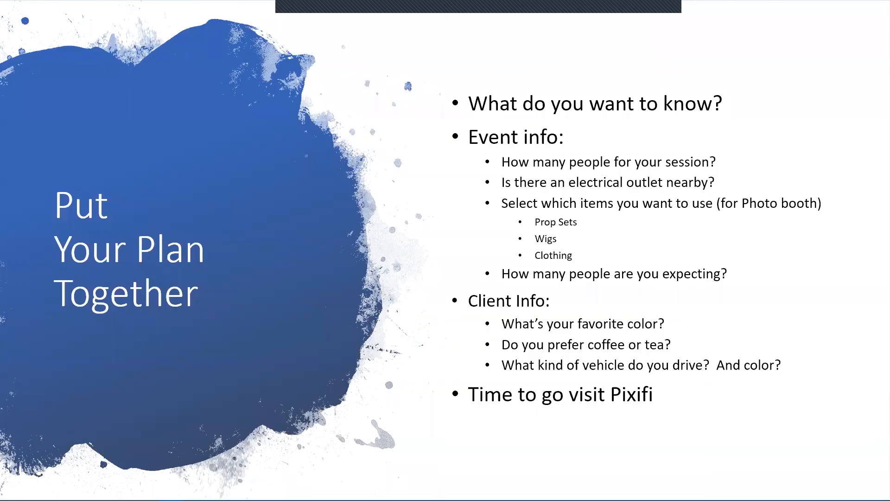
pyautogui.press('Right')
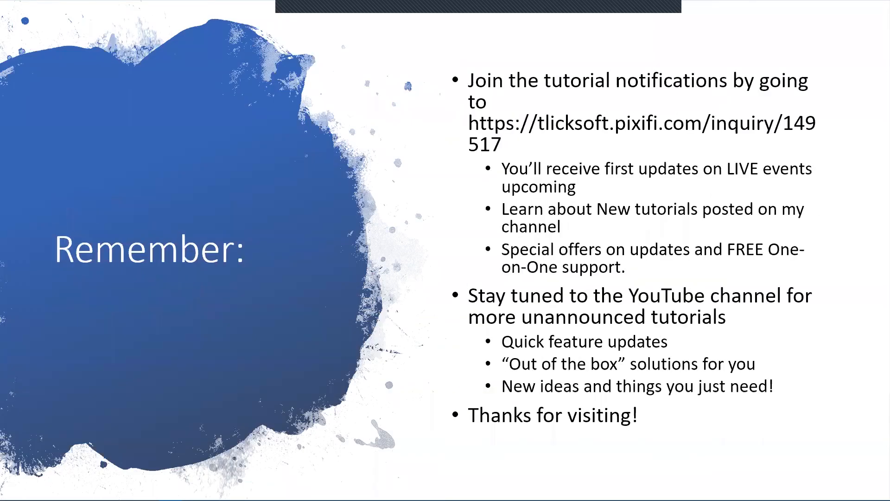